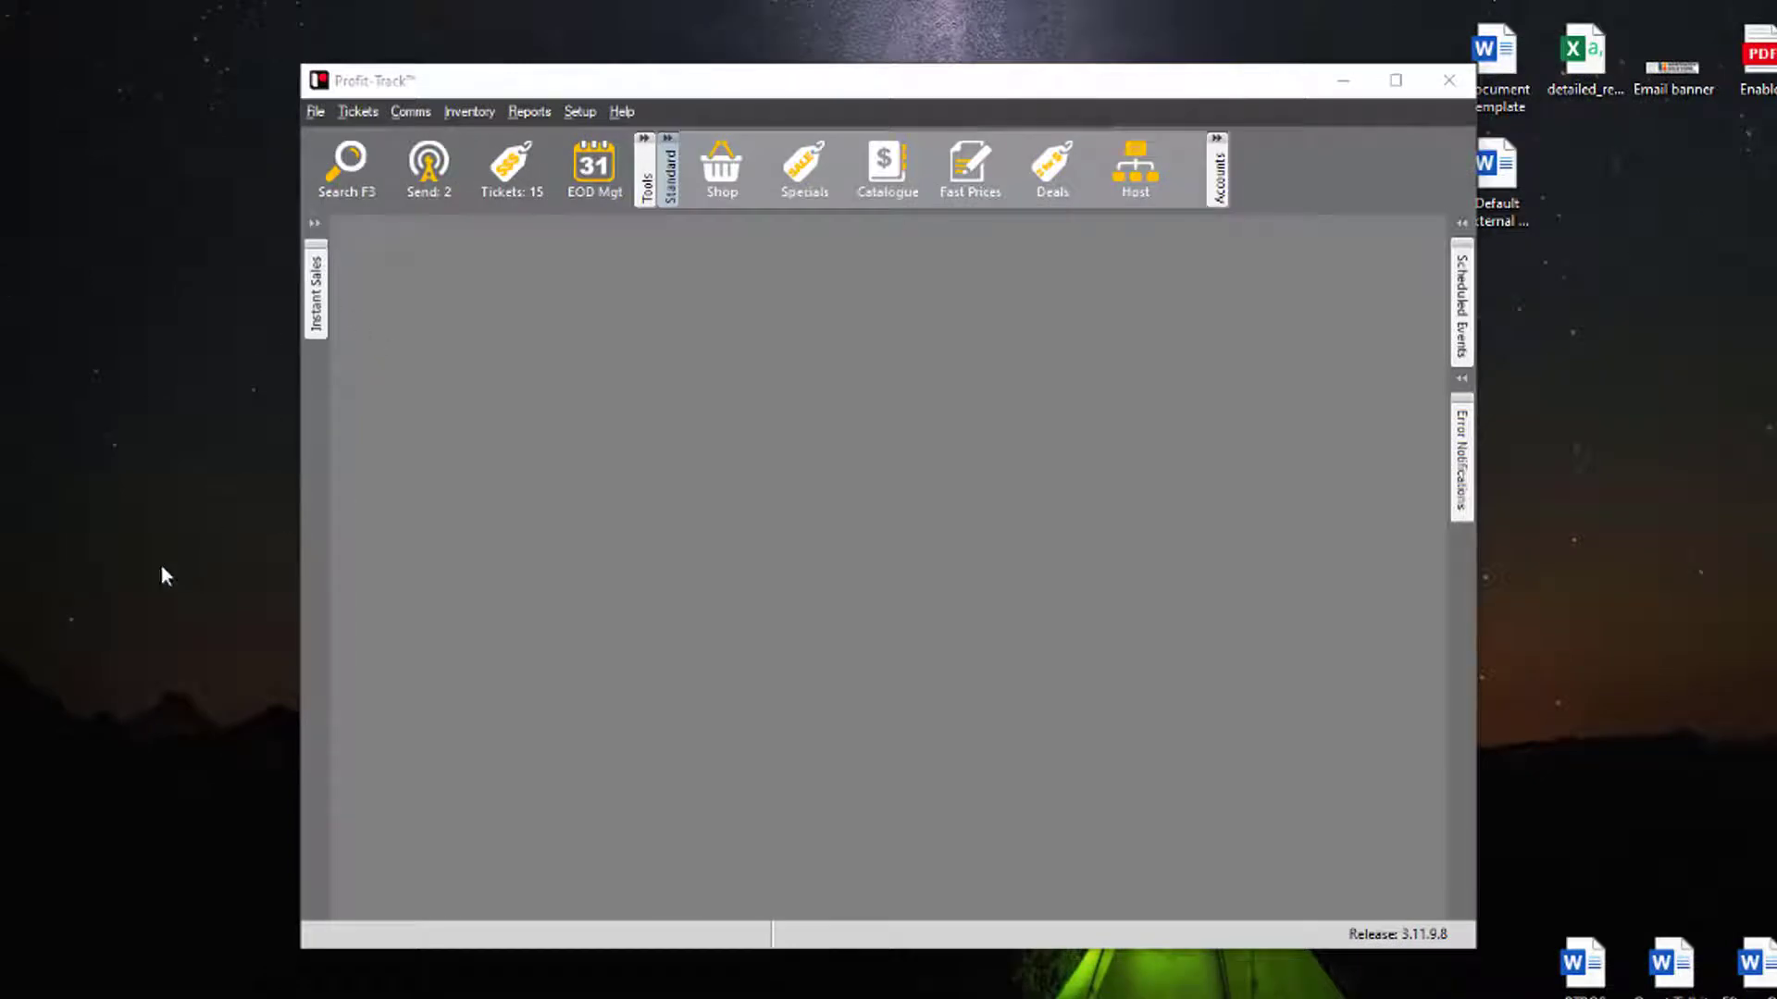
Open the Windows display settings and identify the connected displays
right_click(130, 587)
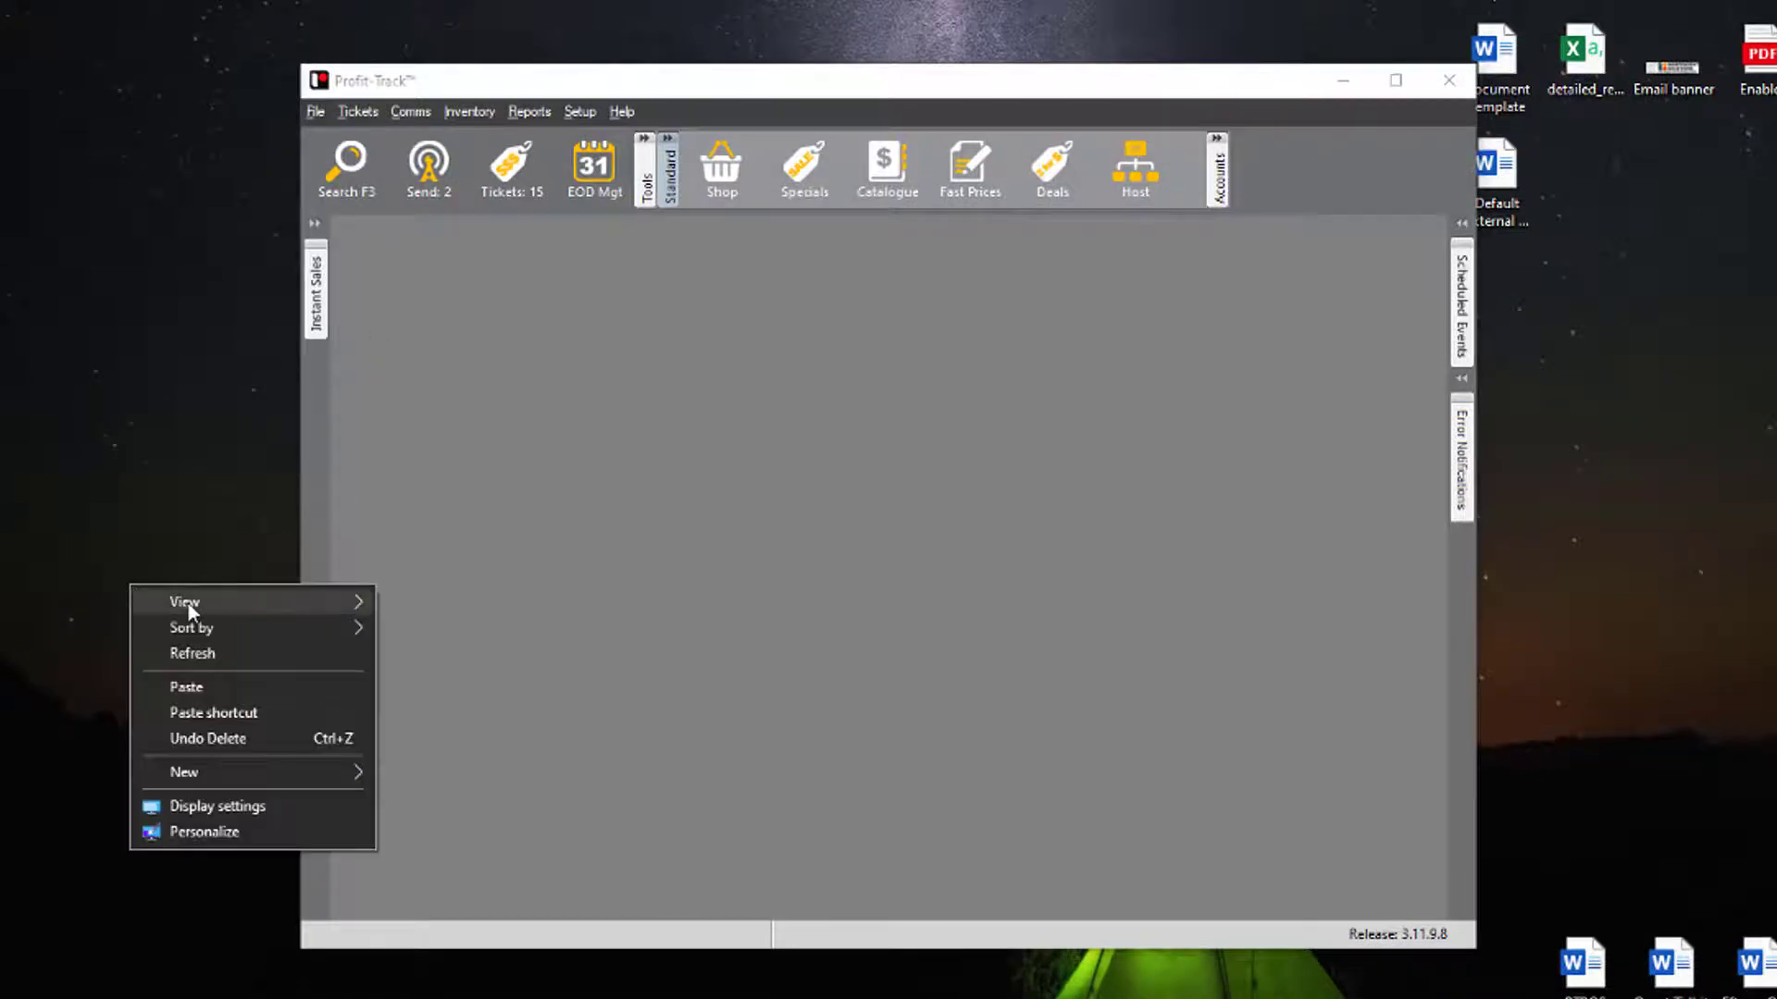
left_click(274, 807)
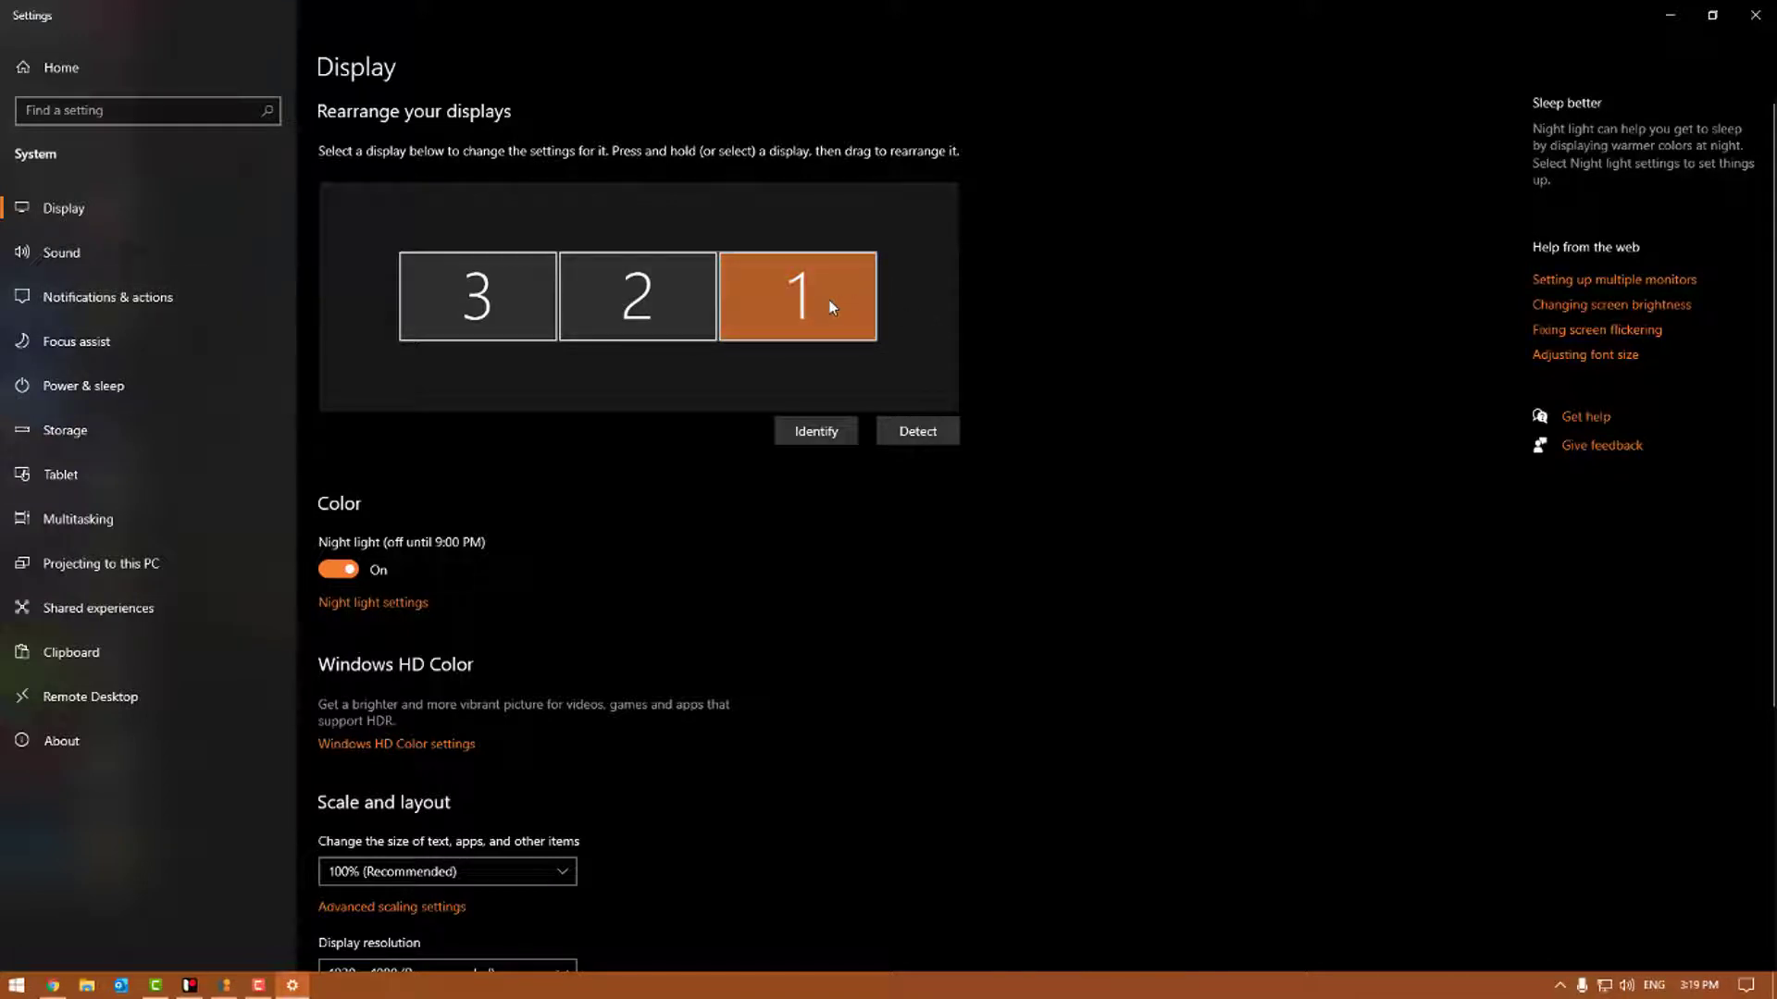
left_click(815, 443)
scroll(660, 578, "down", 2)
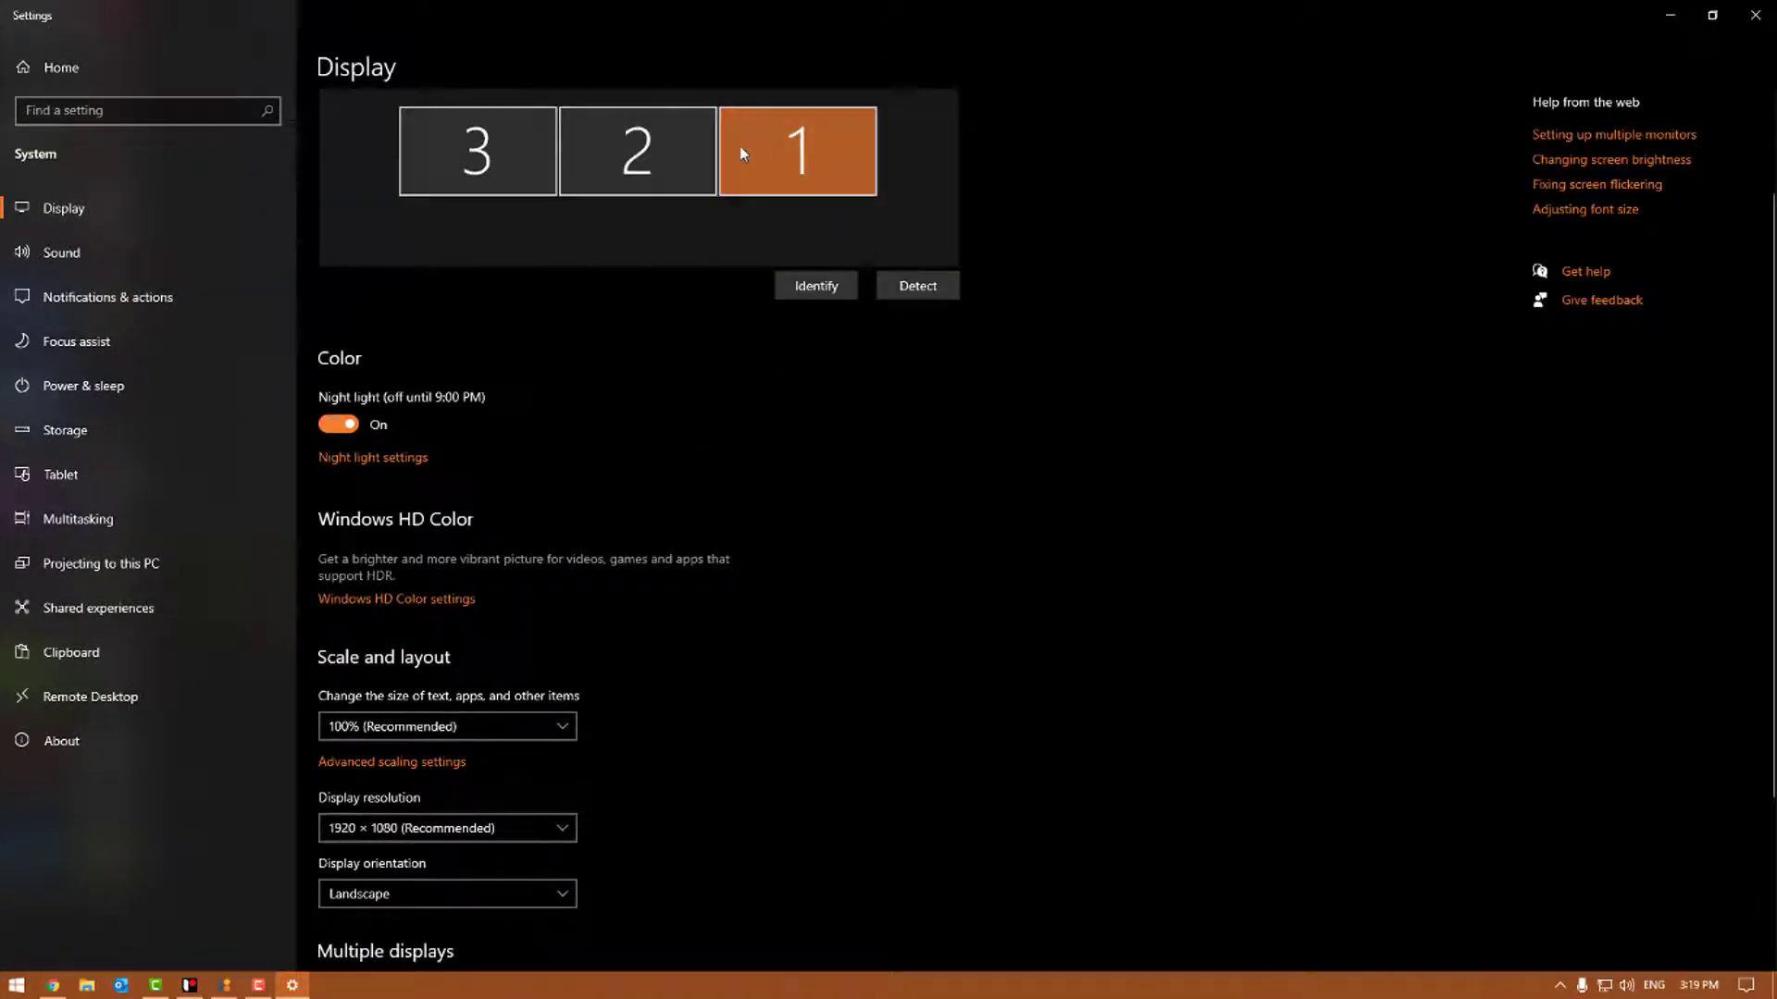
Check the display resolution setting of display 3 and close the display settings
left_click(683, 154)
left_click(478, 153)
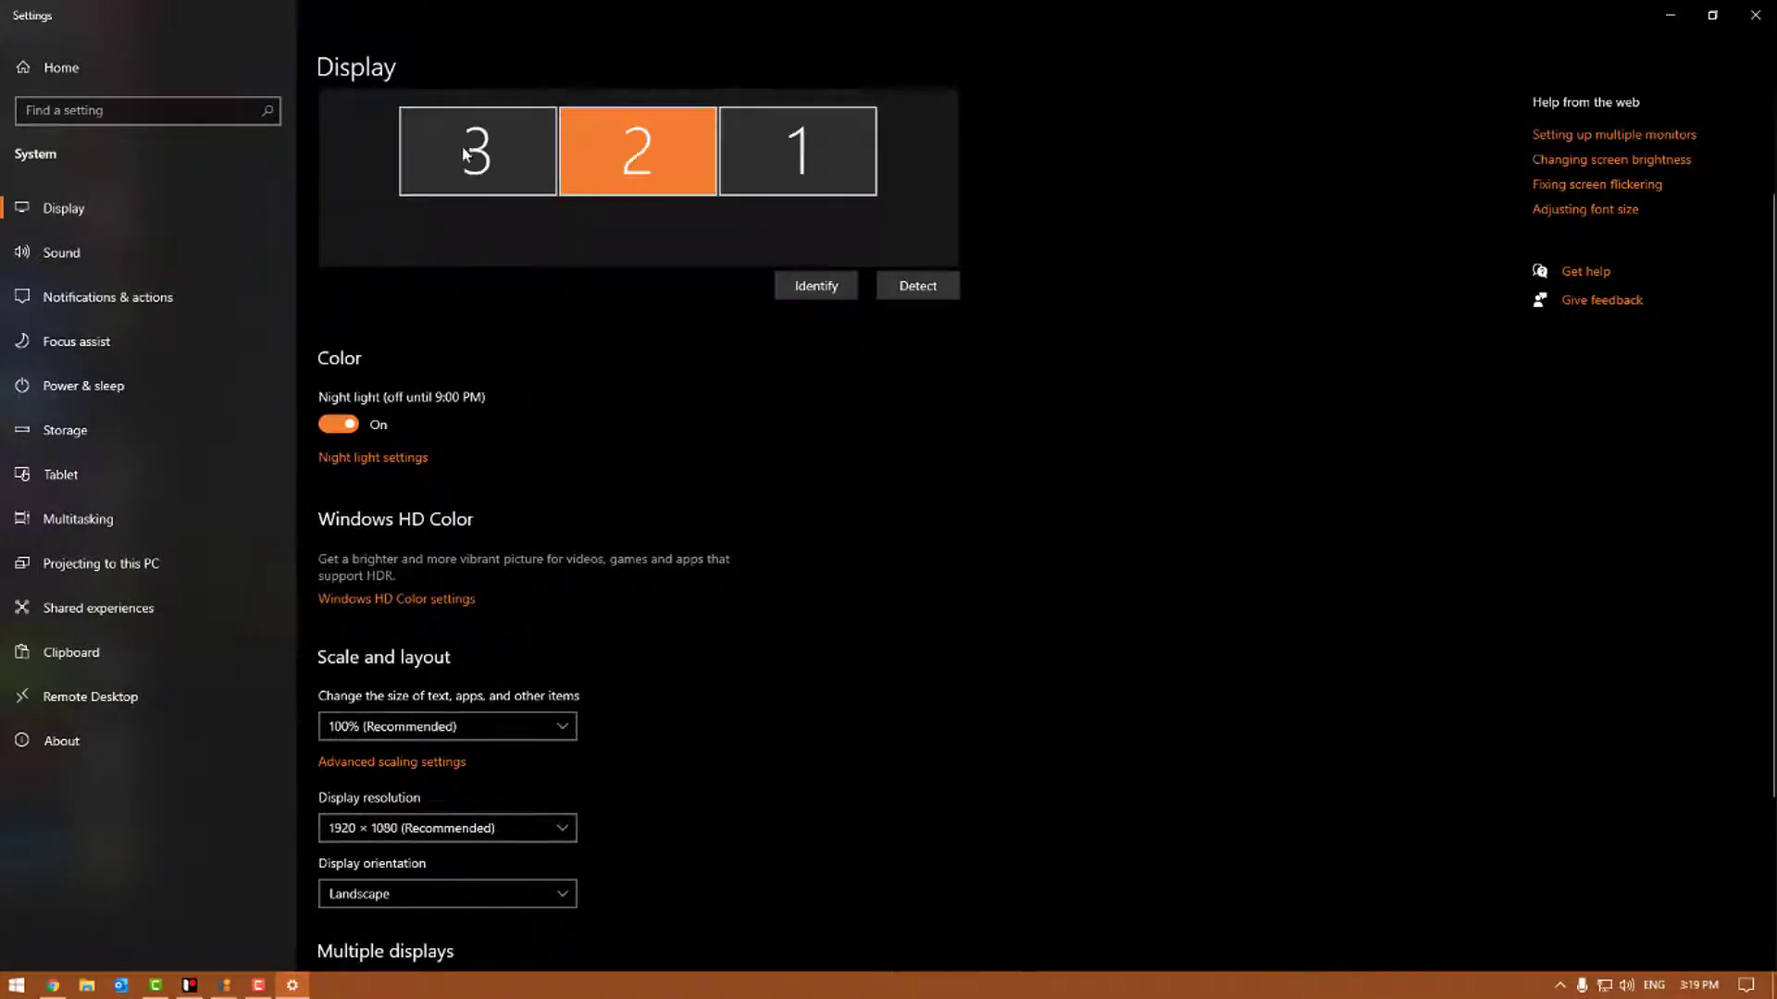
left_click(534, 830)
left_click(839, 836)
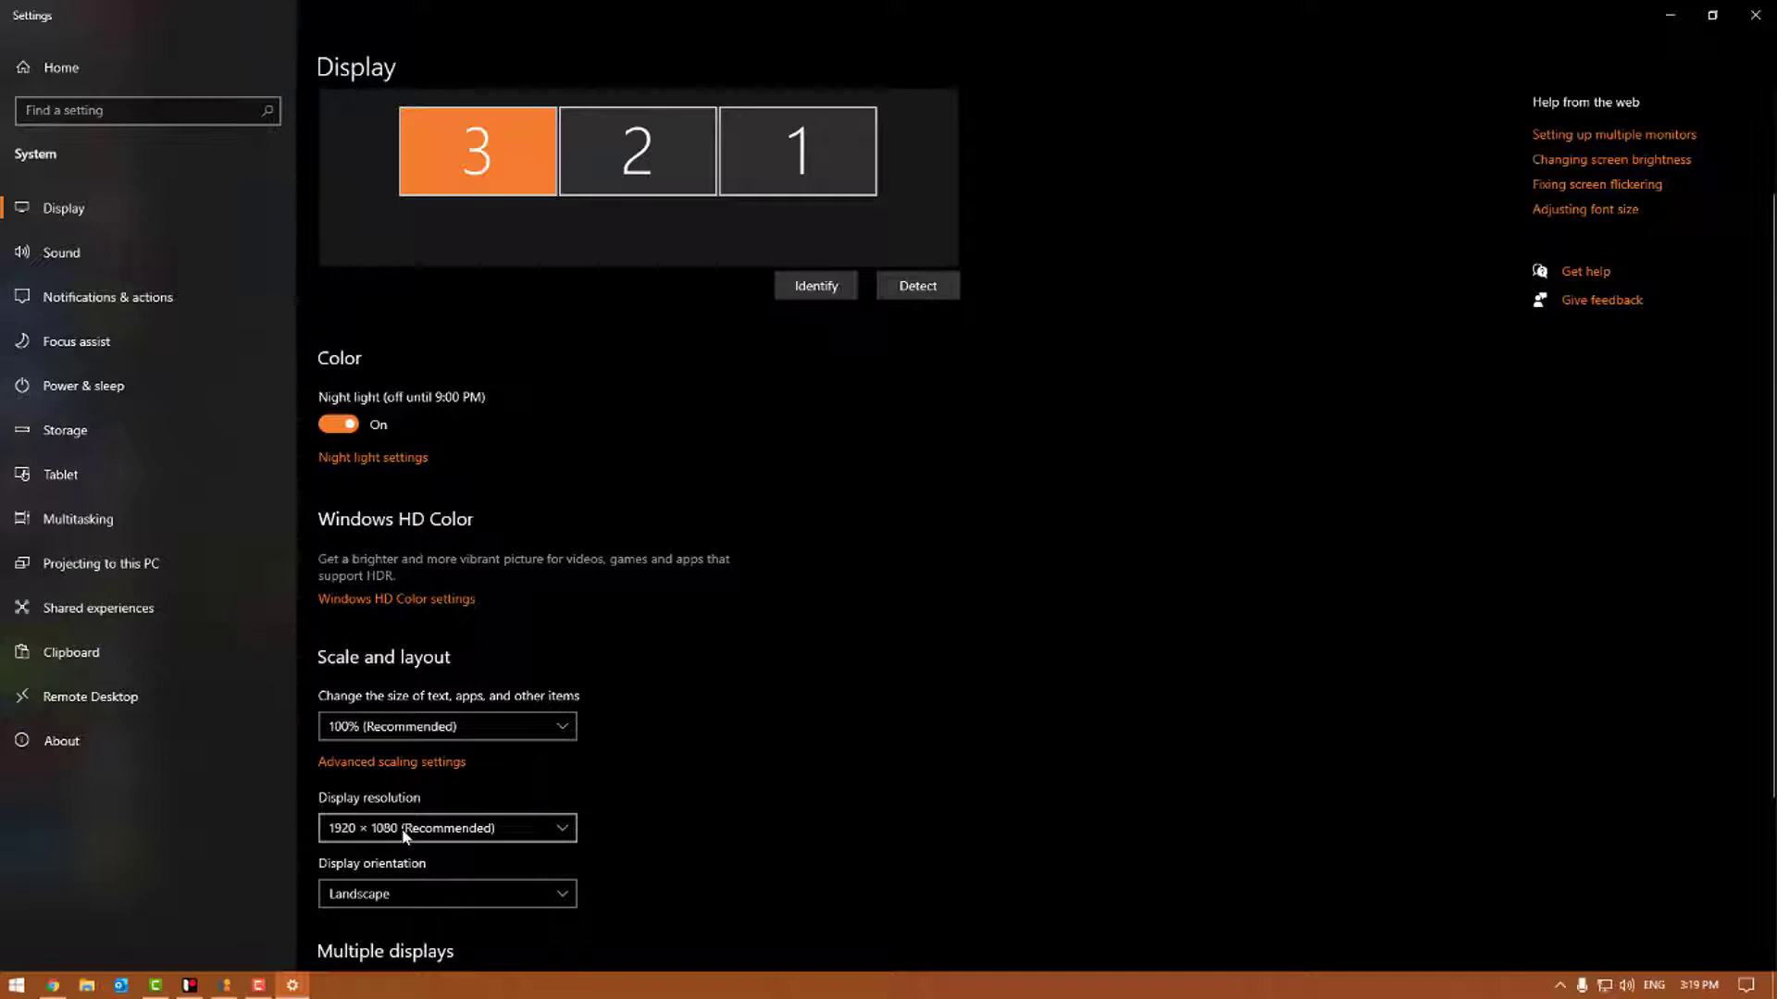
left_click(498, 830)
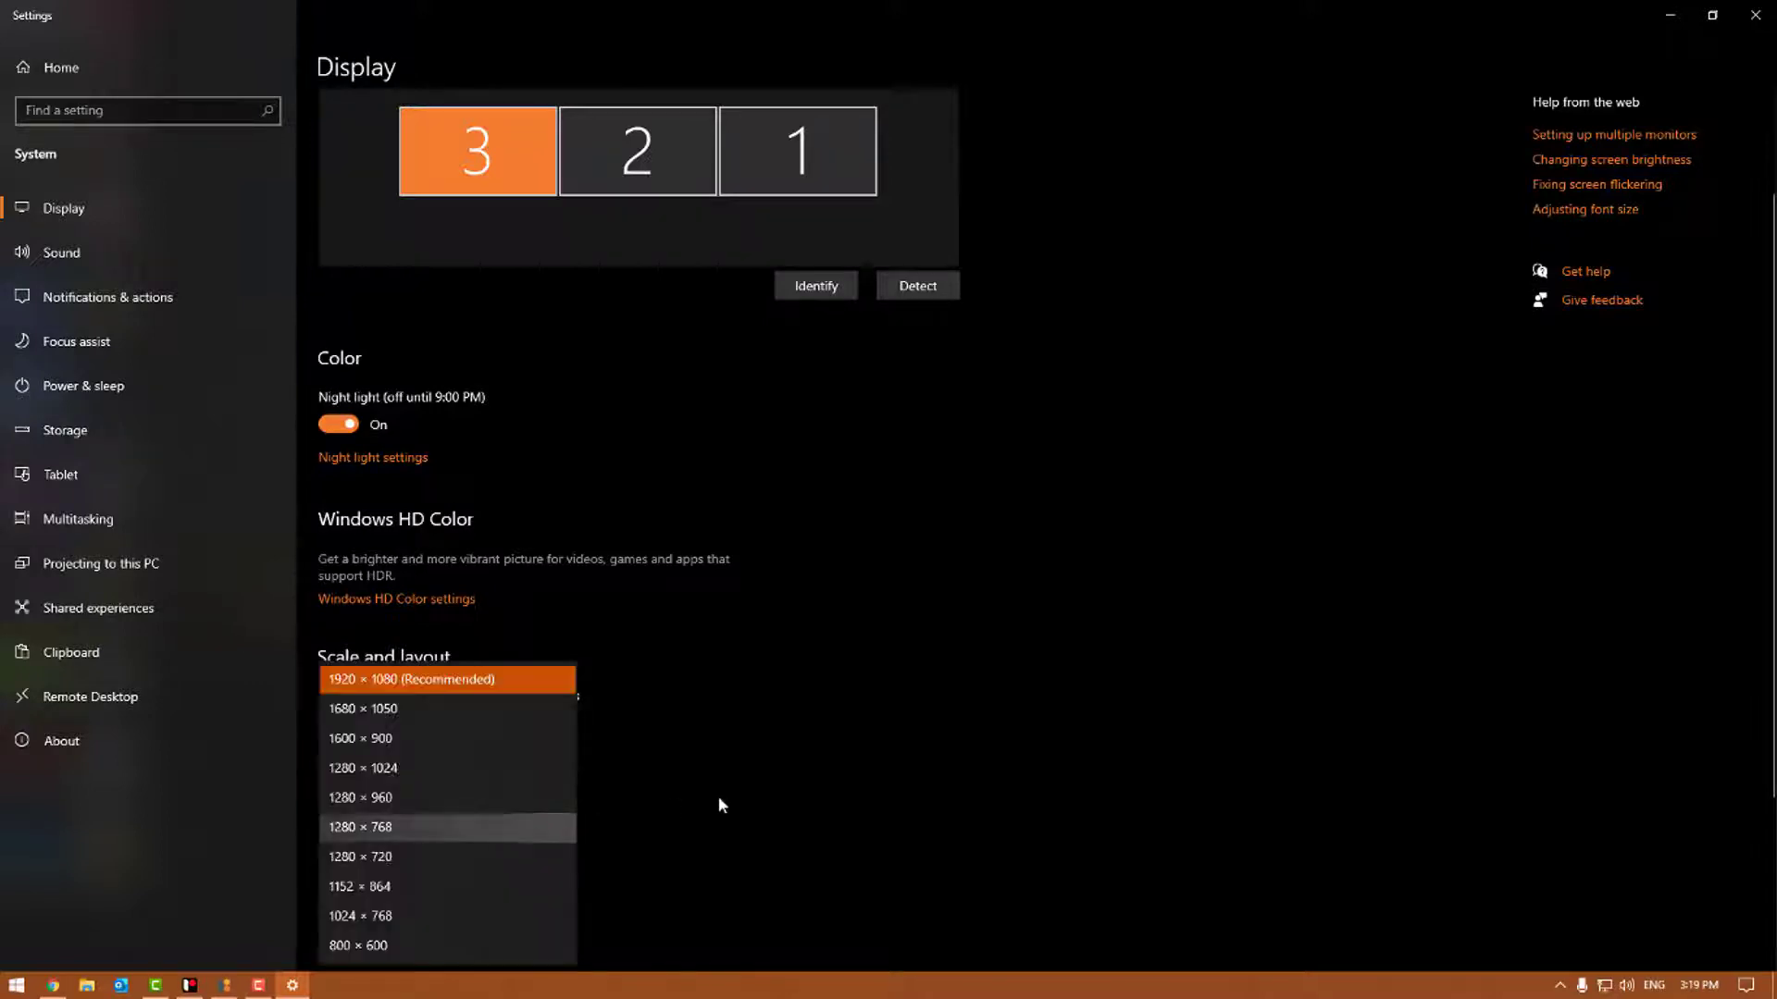
left_click(758, 794)
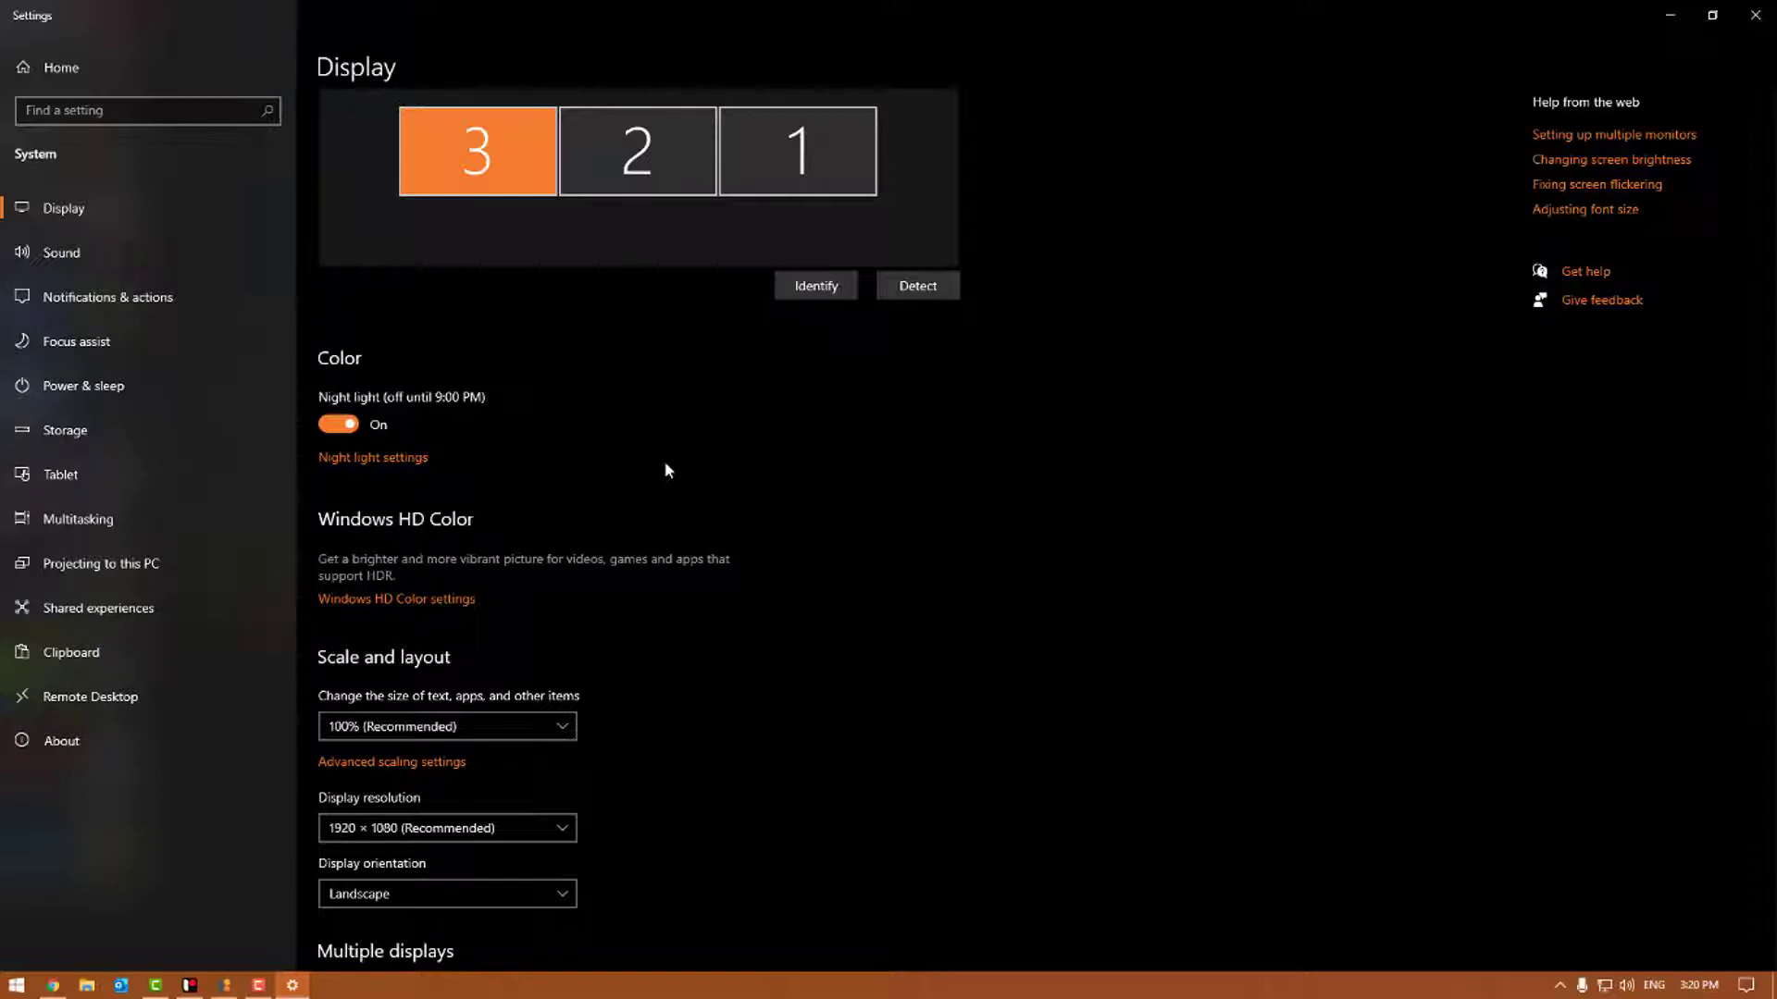
left_click(1059, 716)
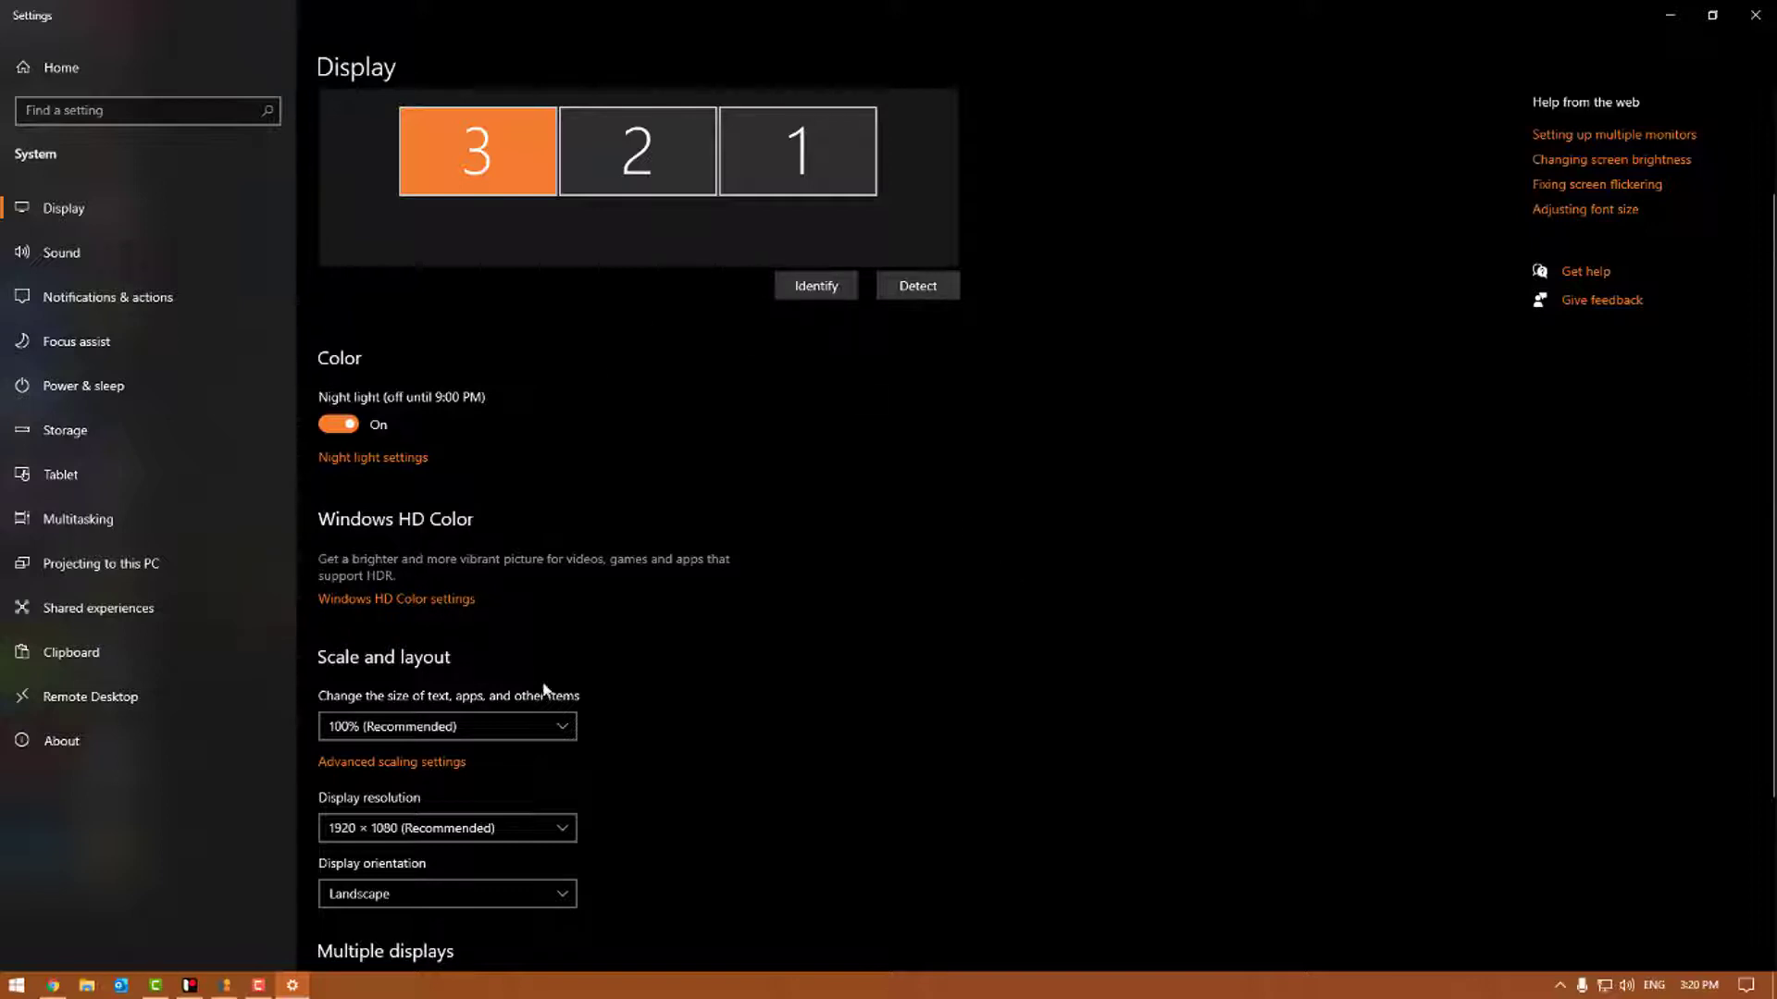
left_click(1755, 15)
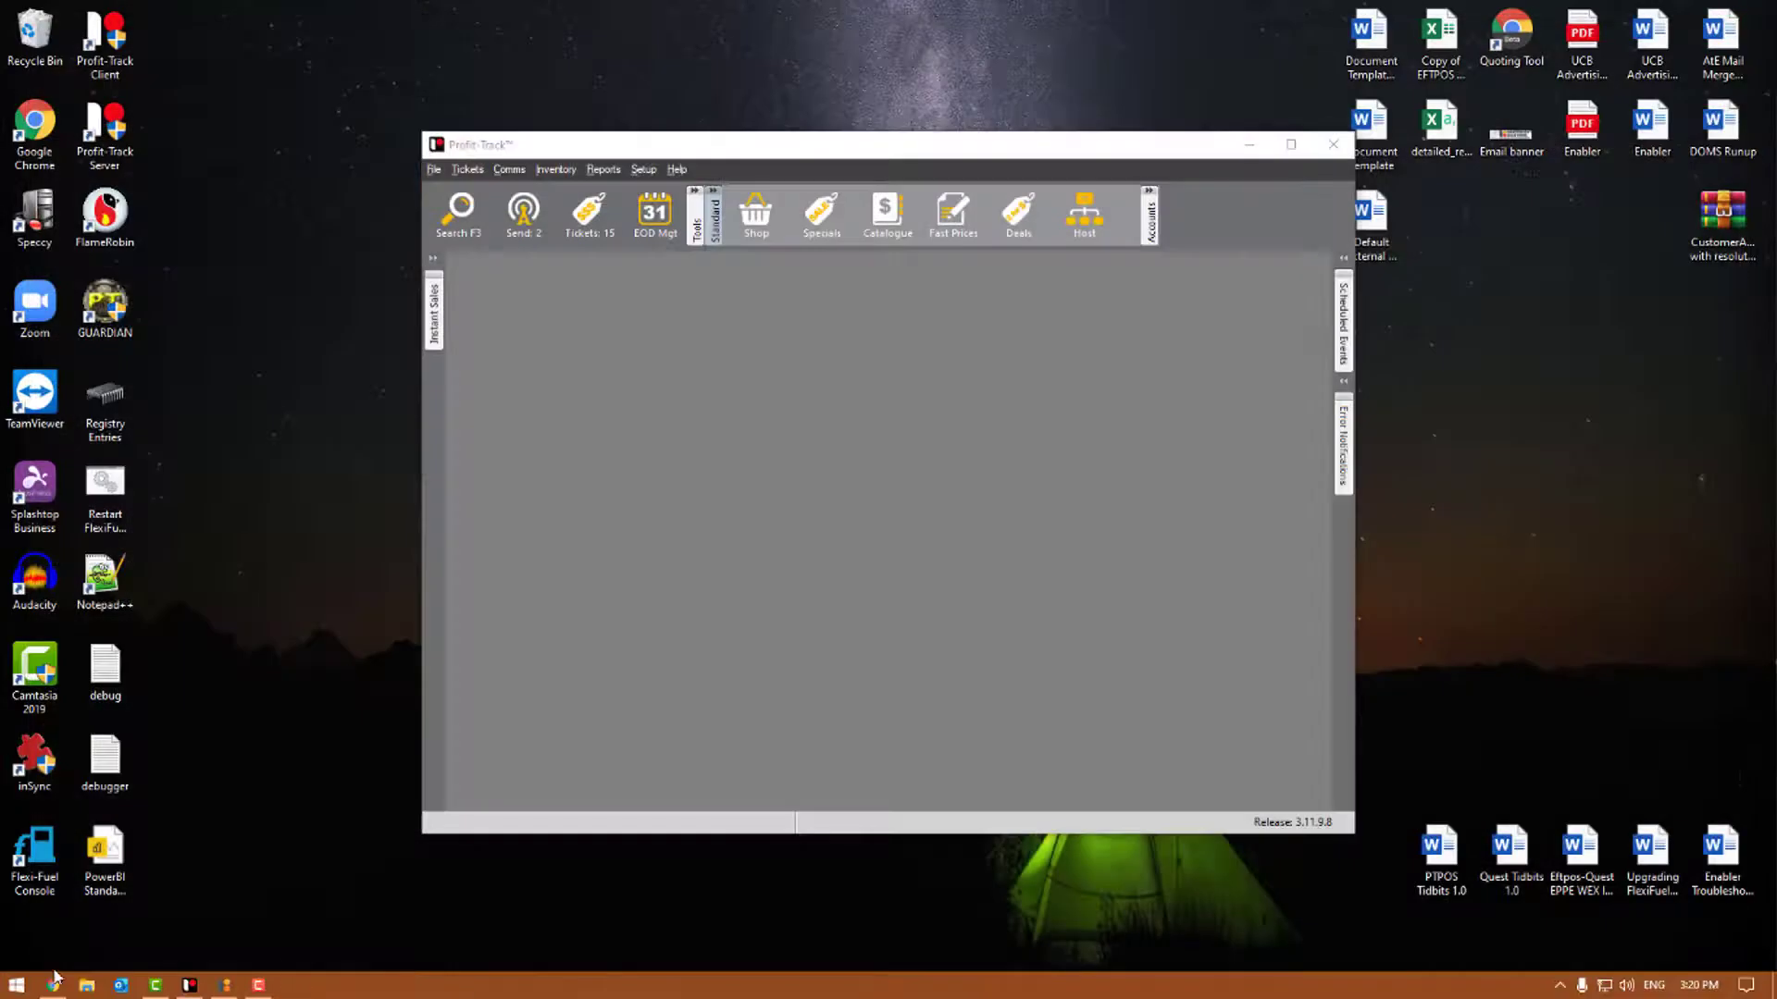
Switch to Chrome and open the customer advertising setup article from the News page of the Independent Solutions website
left_click(53, 986)
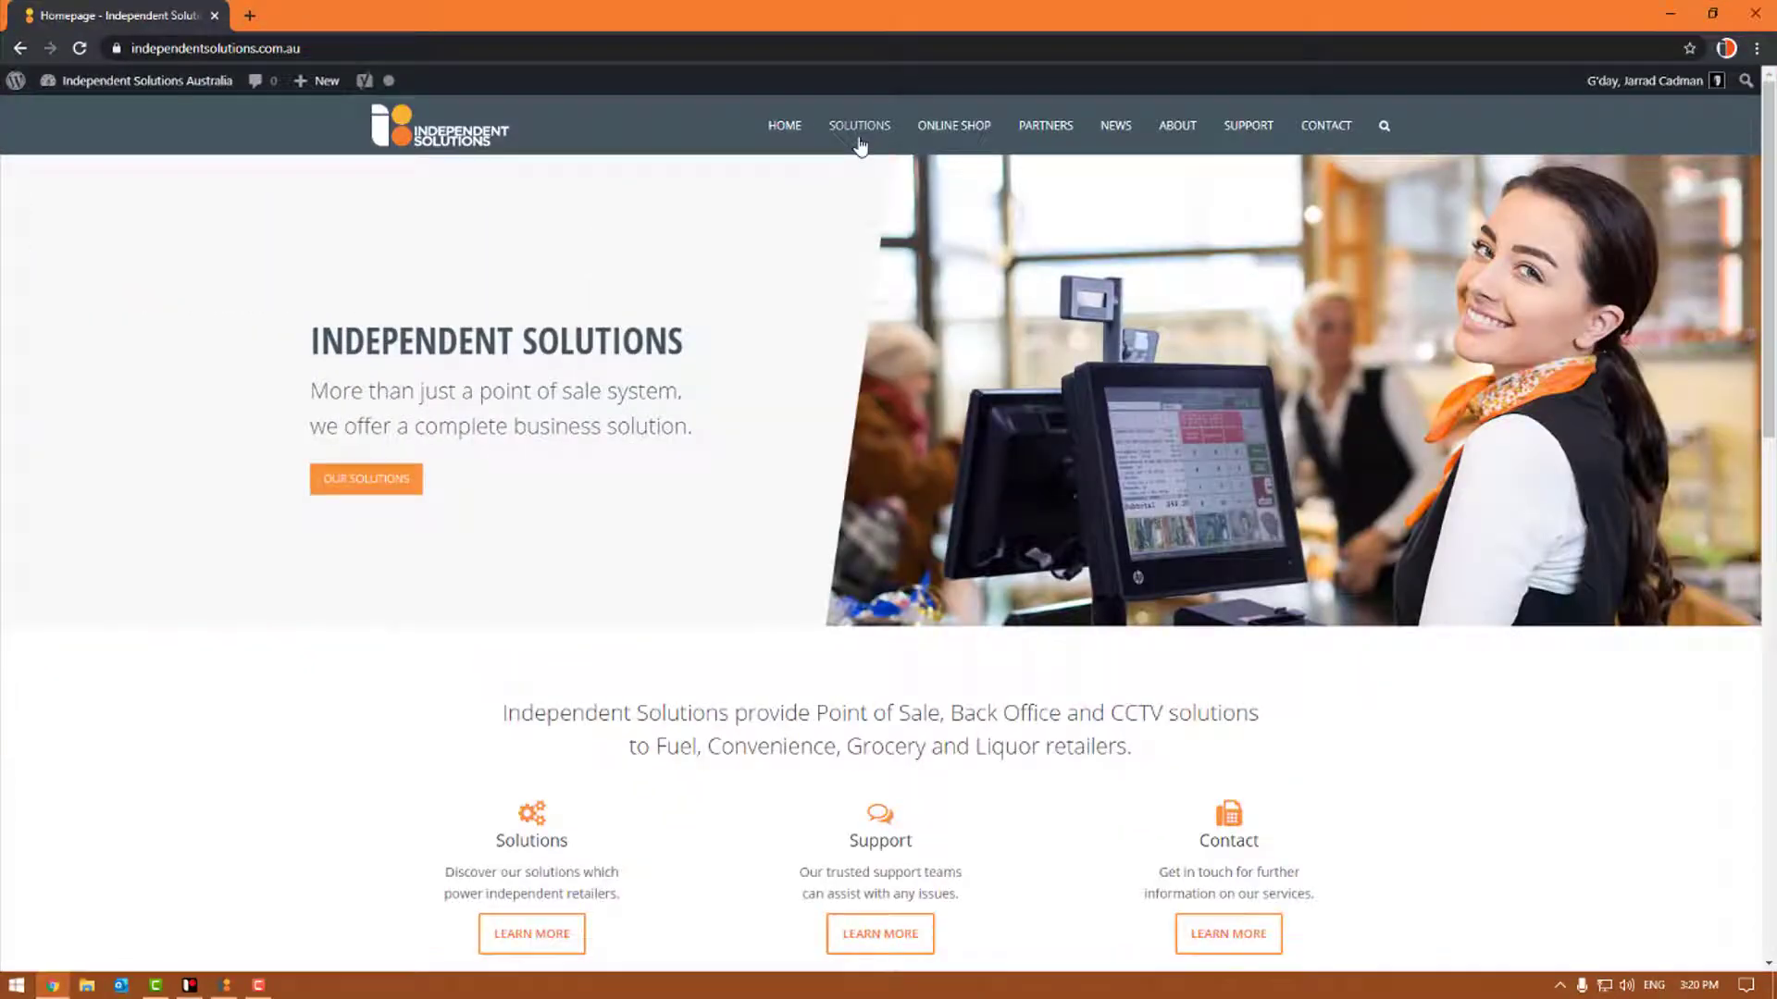
mouse_move(198, 92)
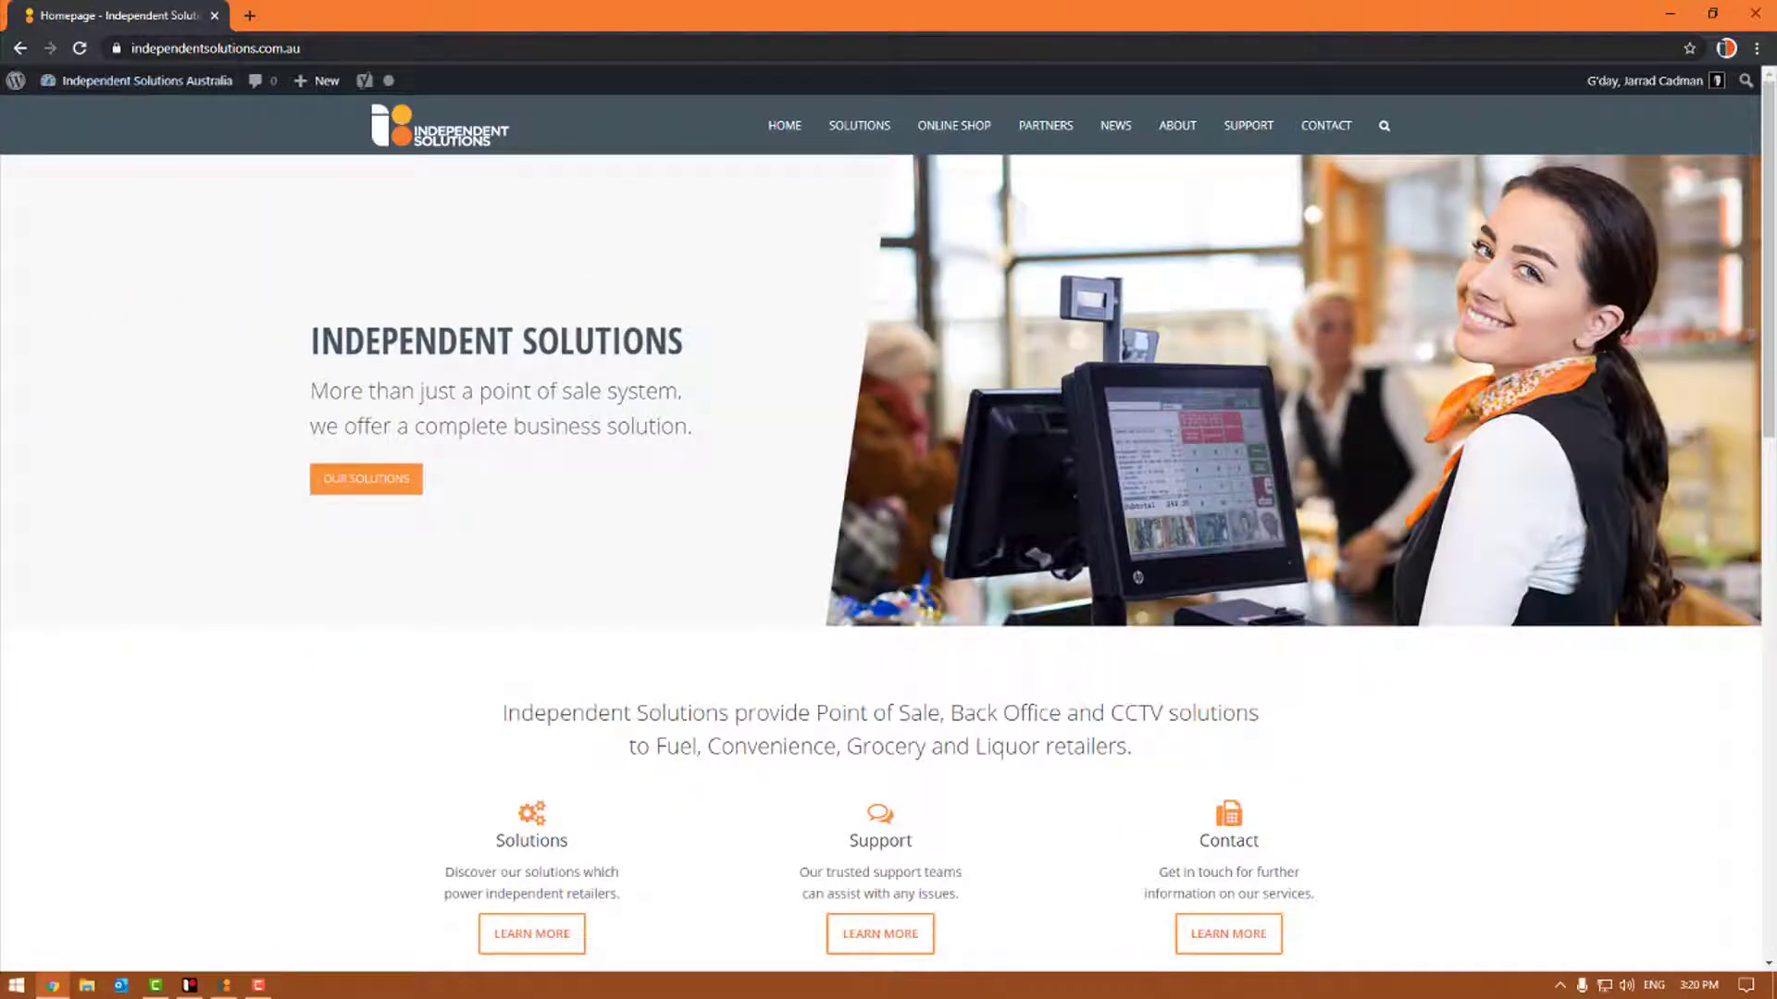
left_click(1117, 141)
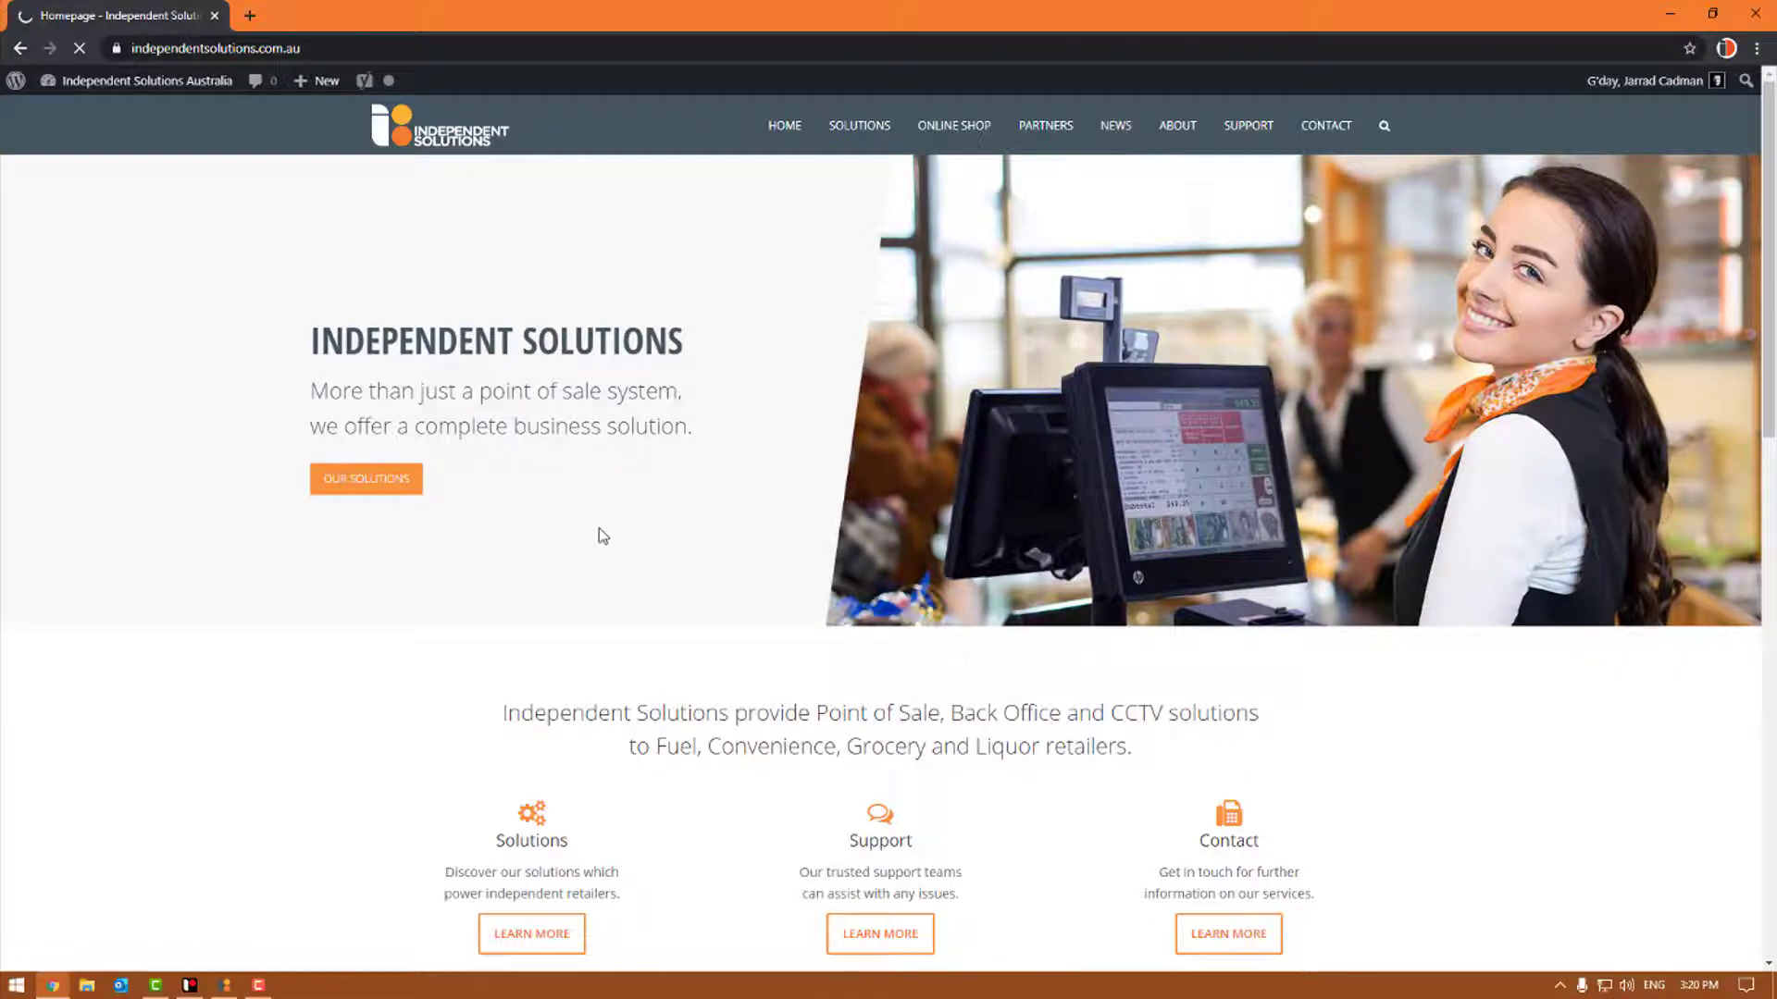
scroll(603, 535, "down", 5)
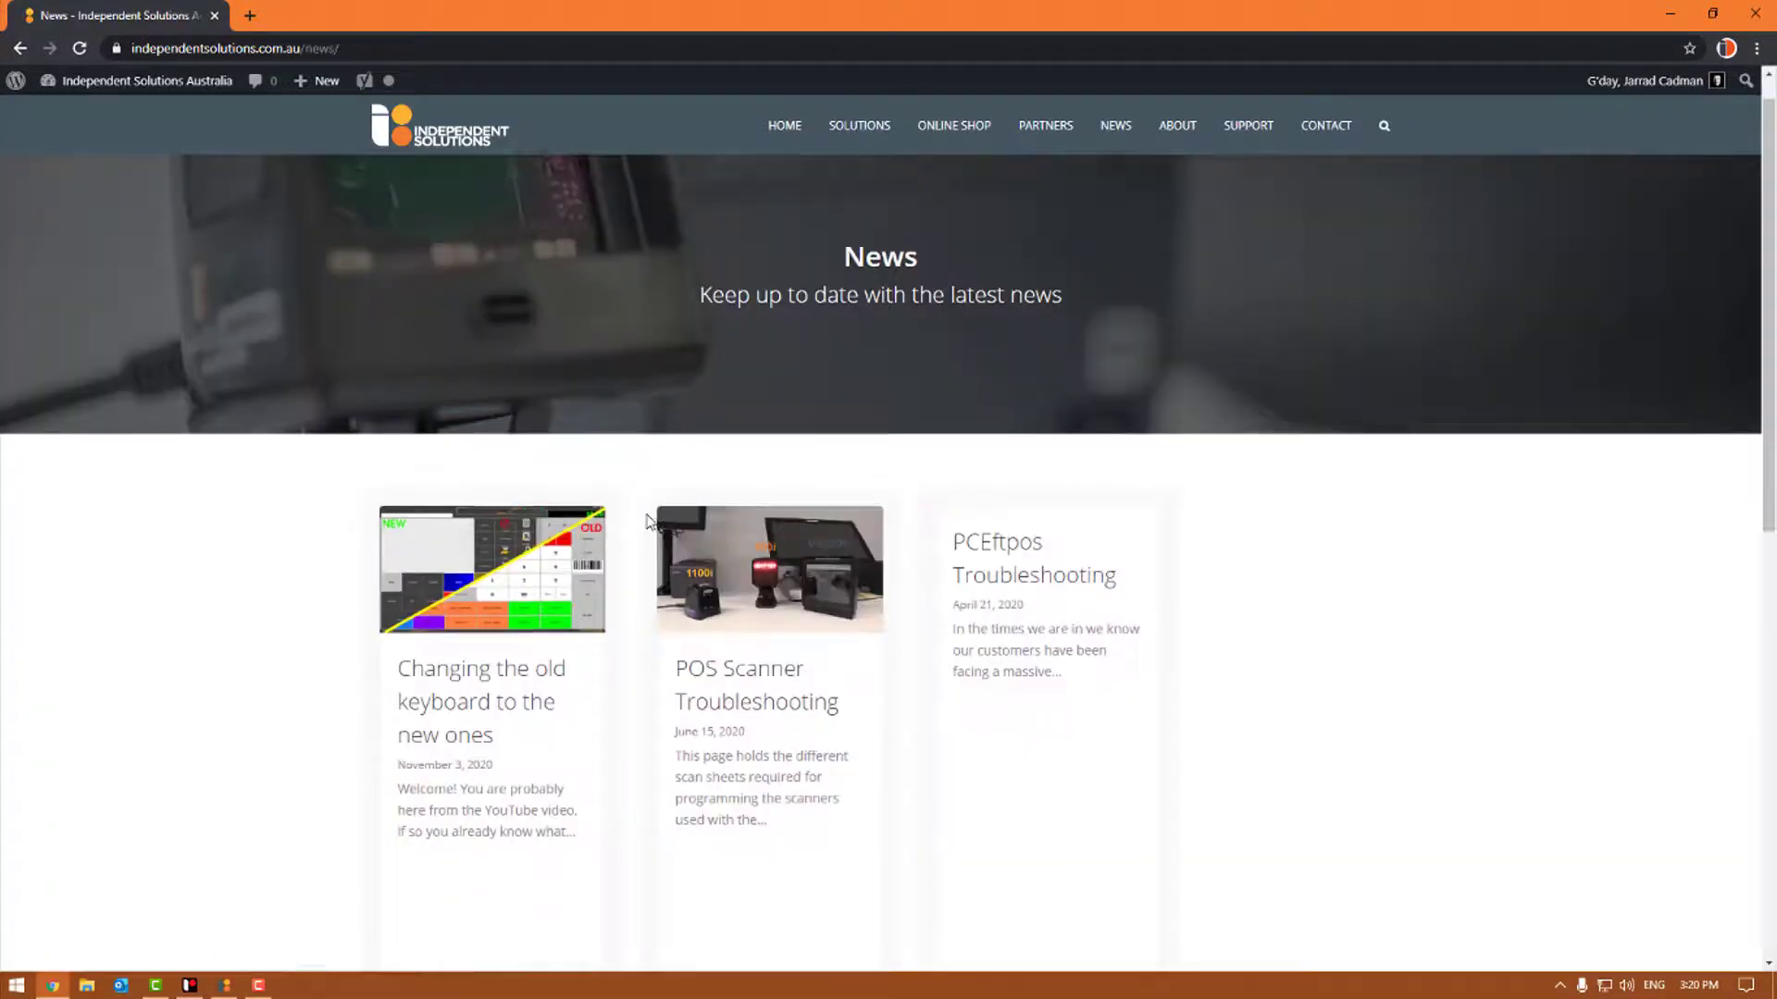
scroll(457, 496, "down", 10)
left_click(488, 353)
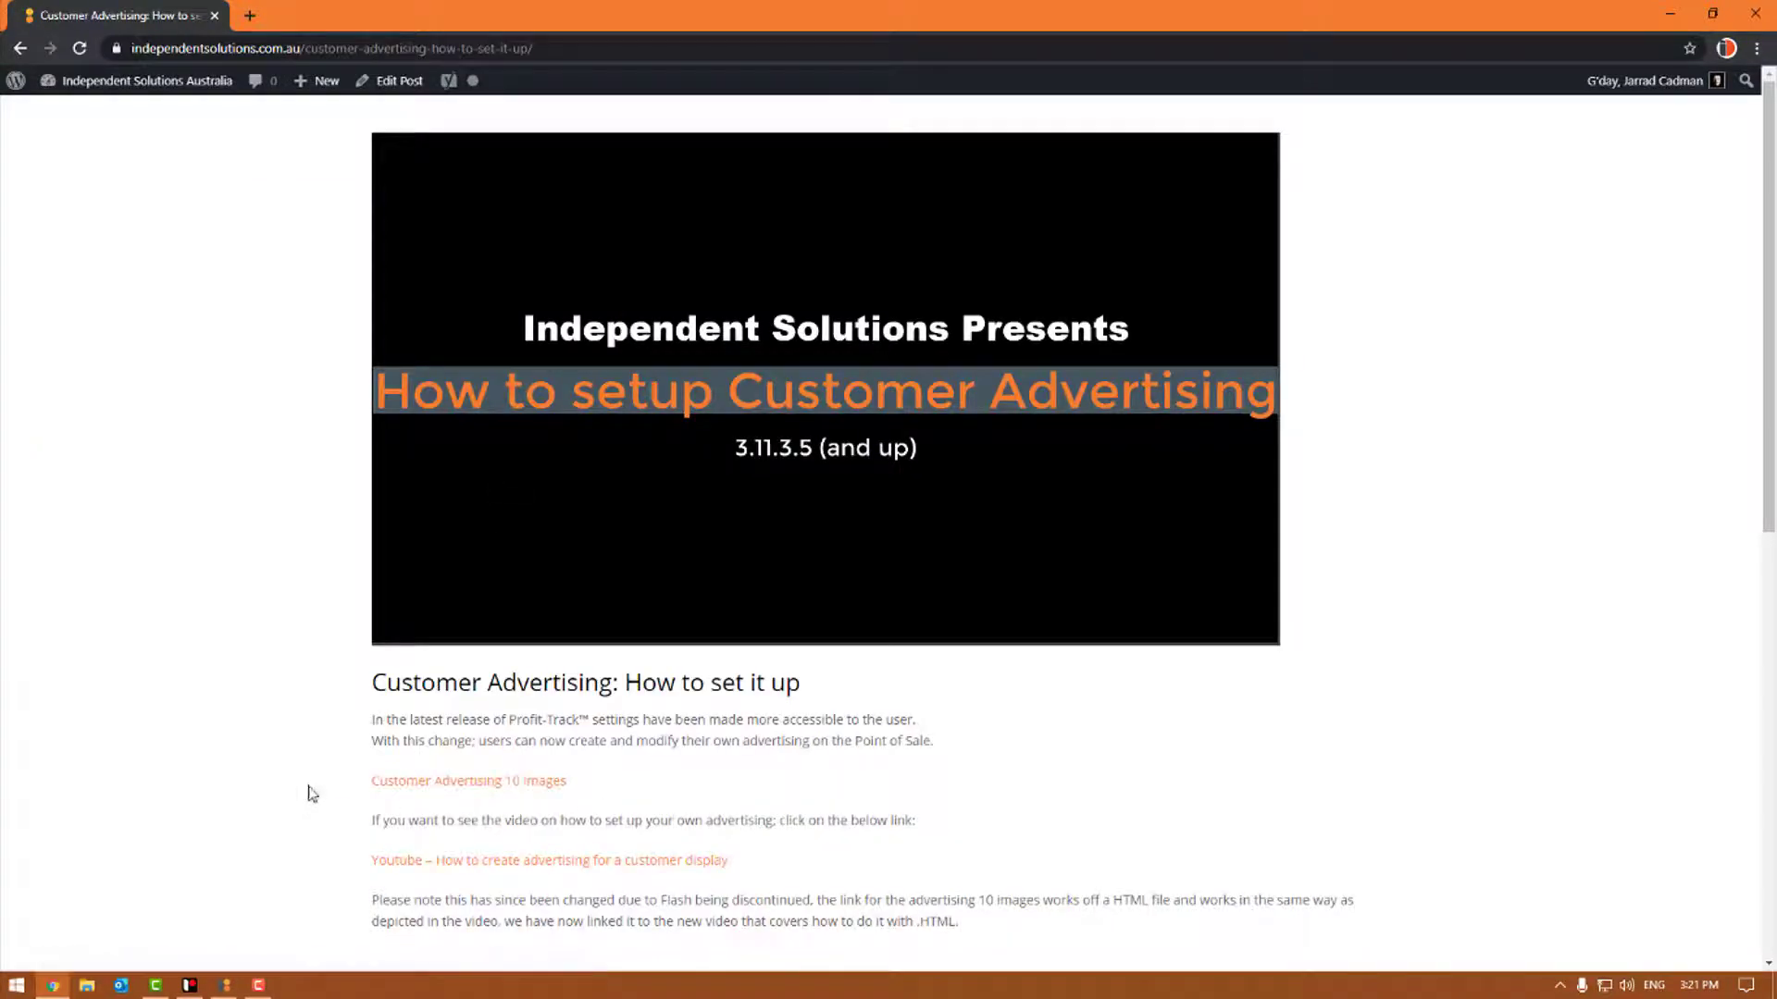
Download the Customer Advertising 10 Images archive and bring its contents up in WinRAR
left_click(489, 788)
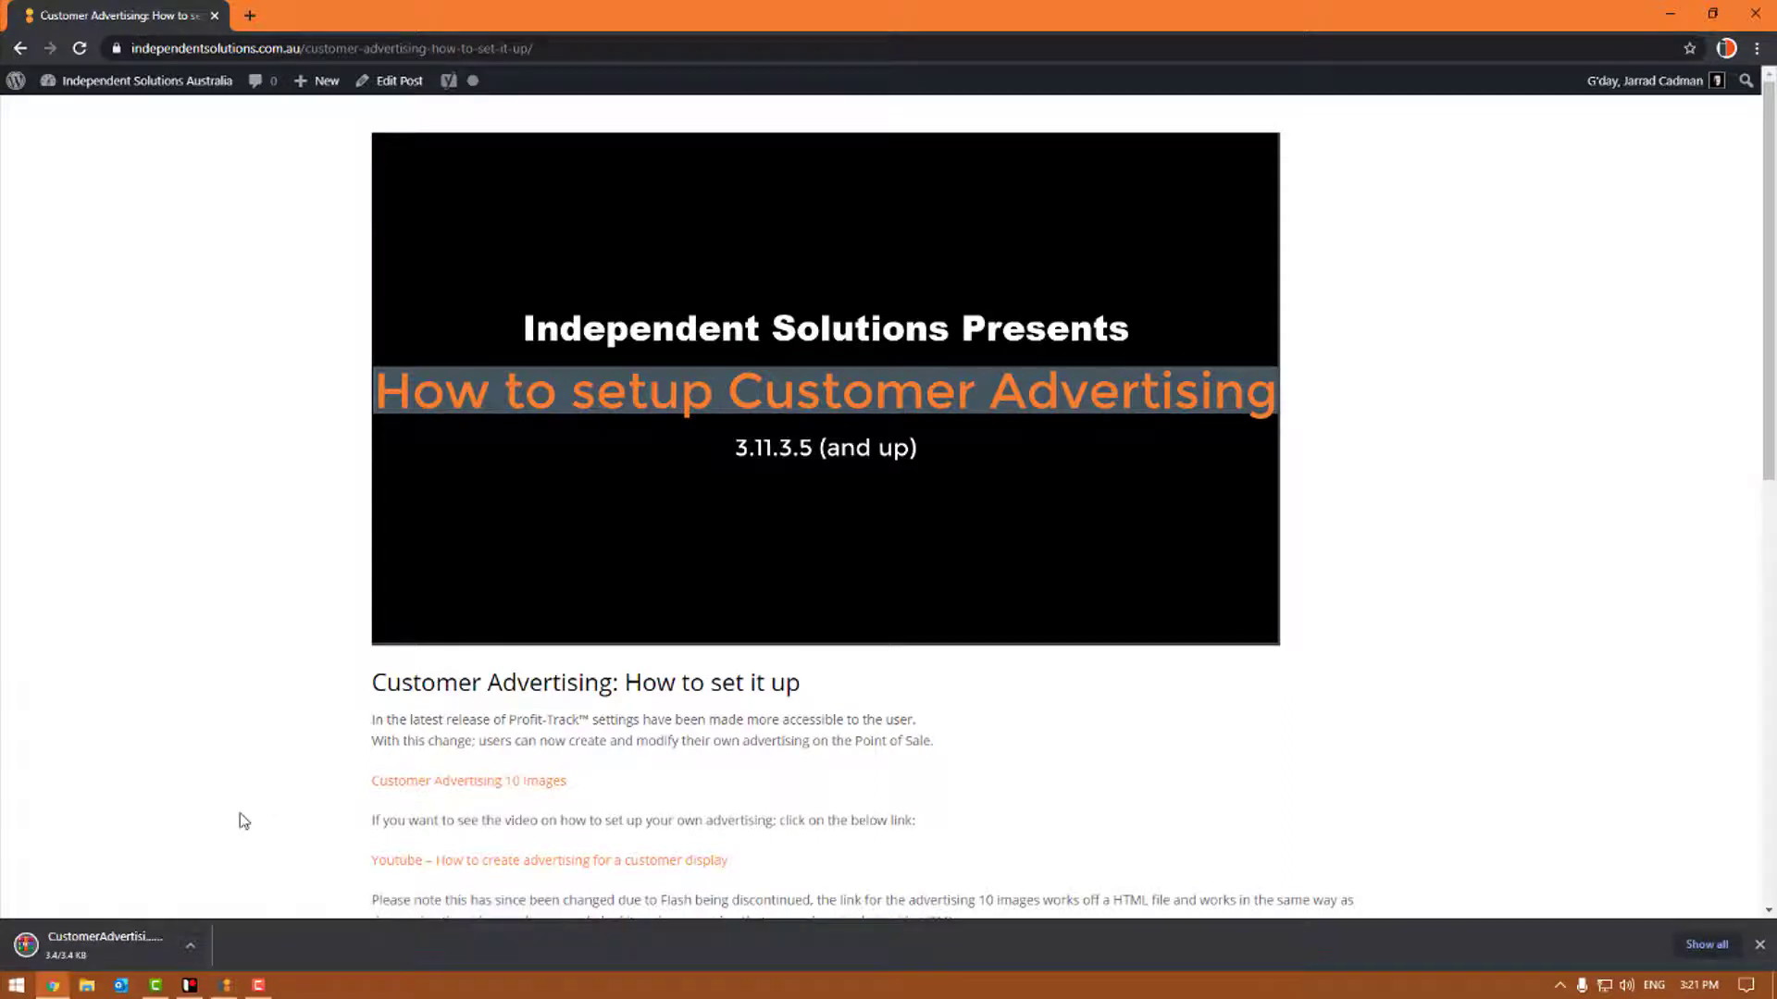
left_click(128, 946)
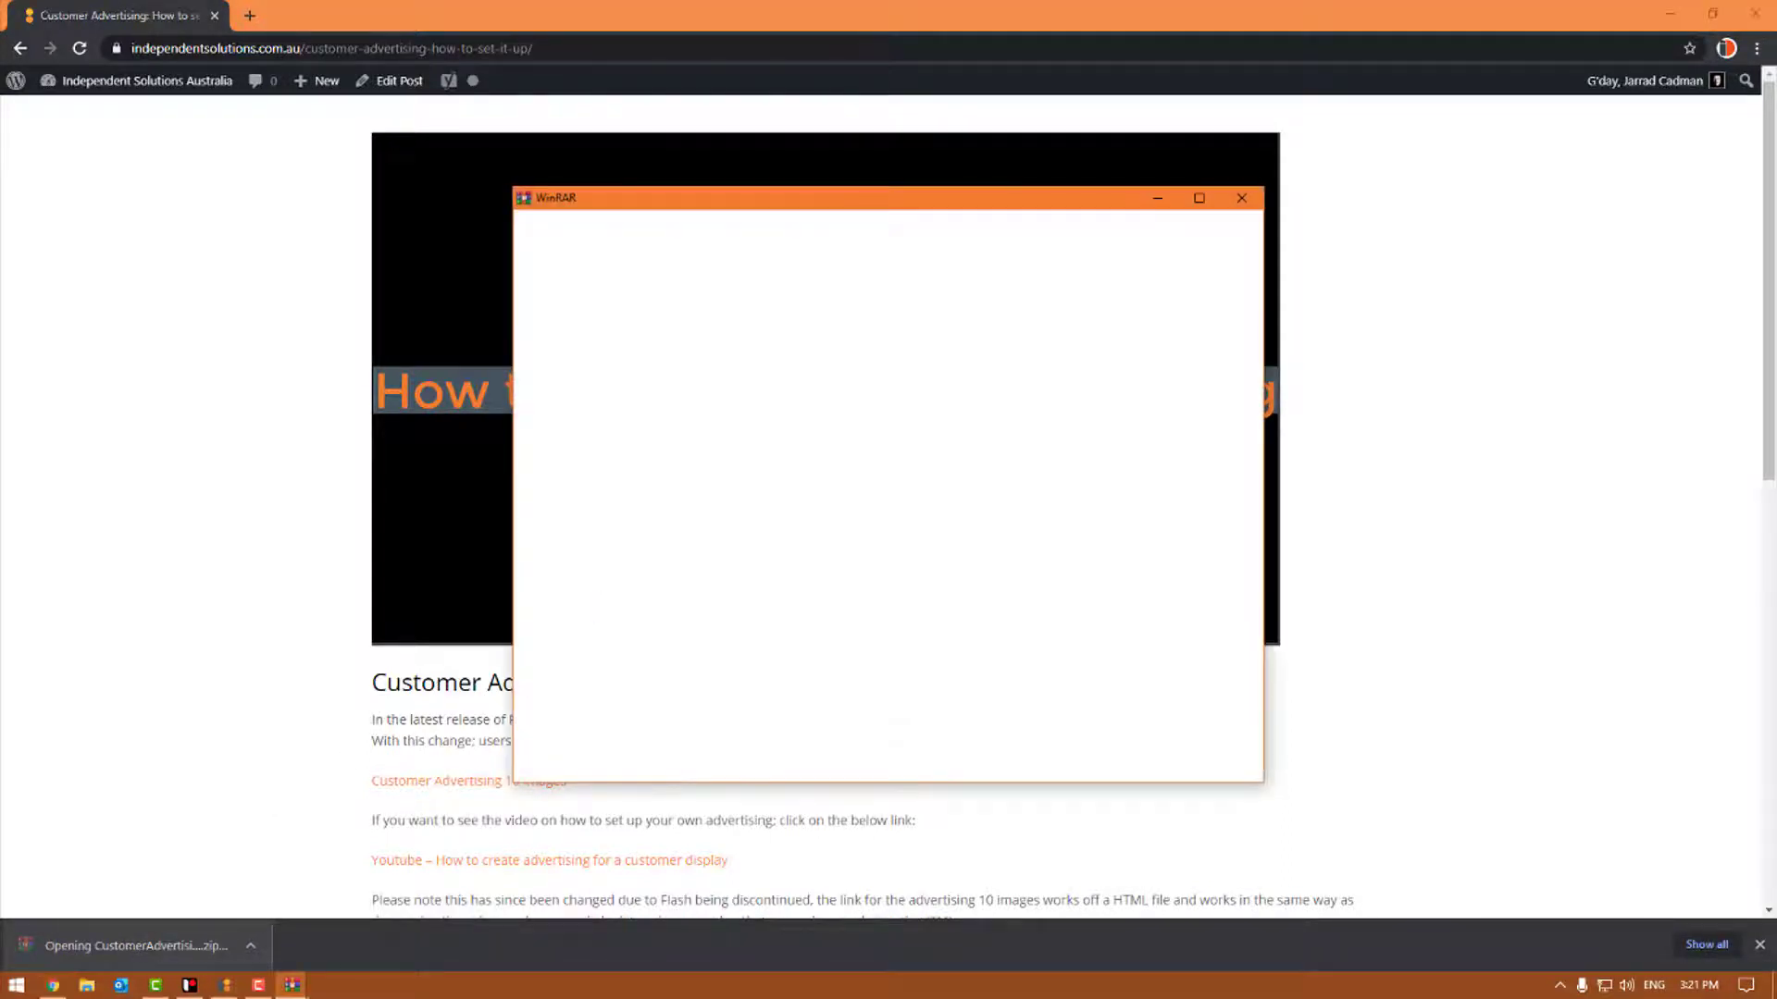
left_click(1243, 199)
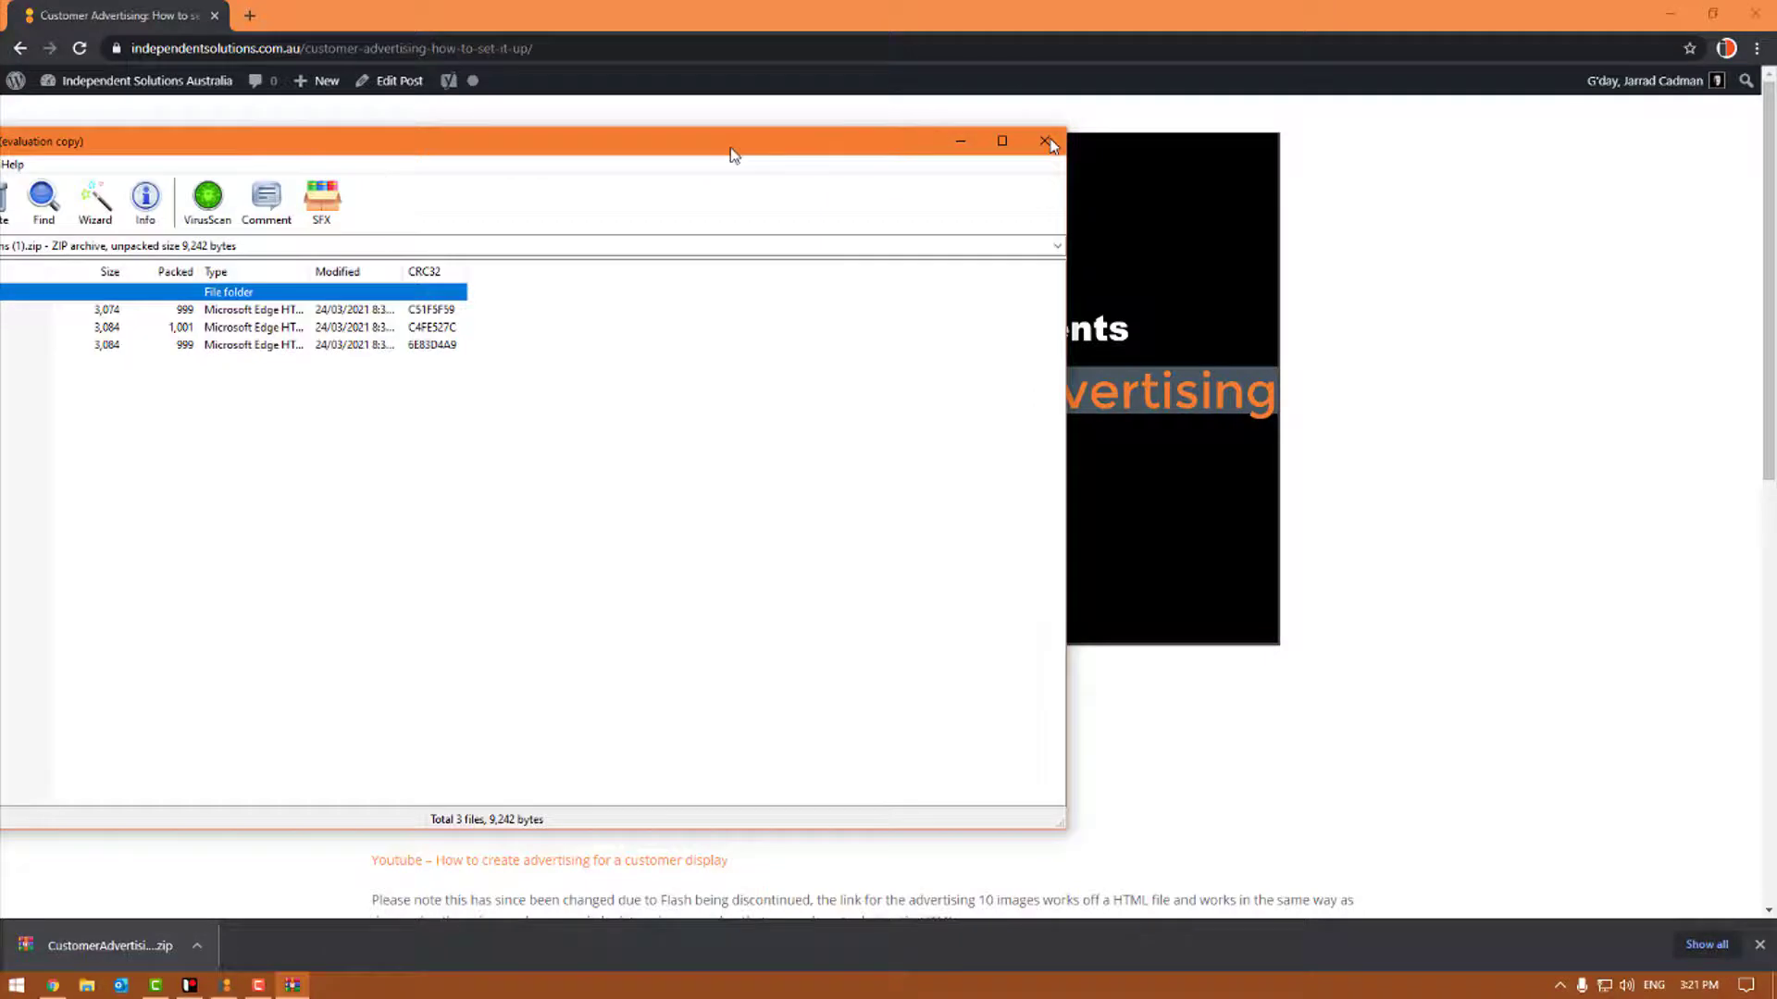
left_click(1670, 13)
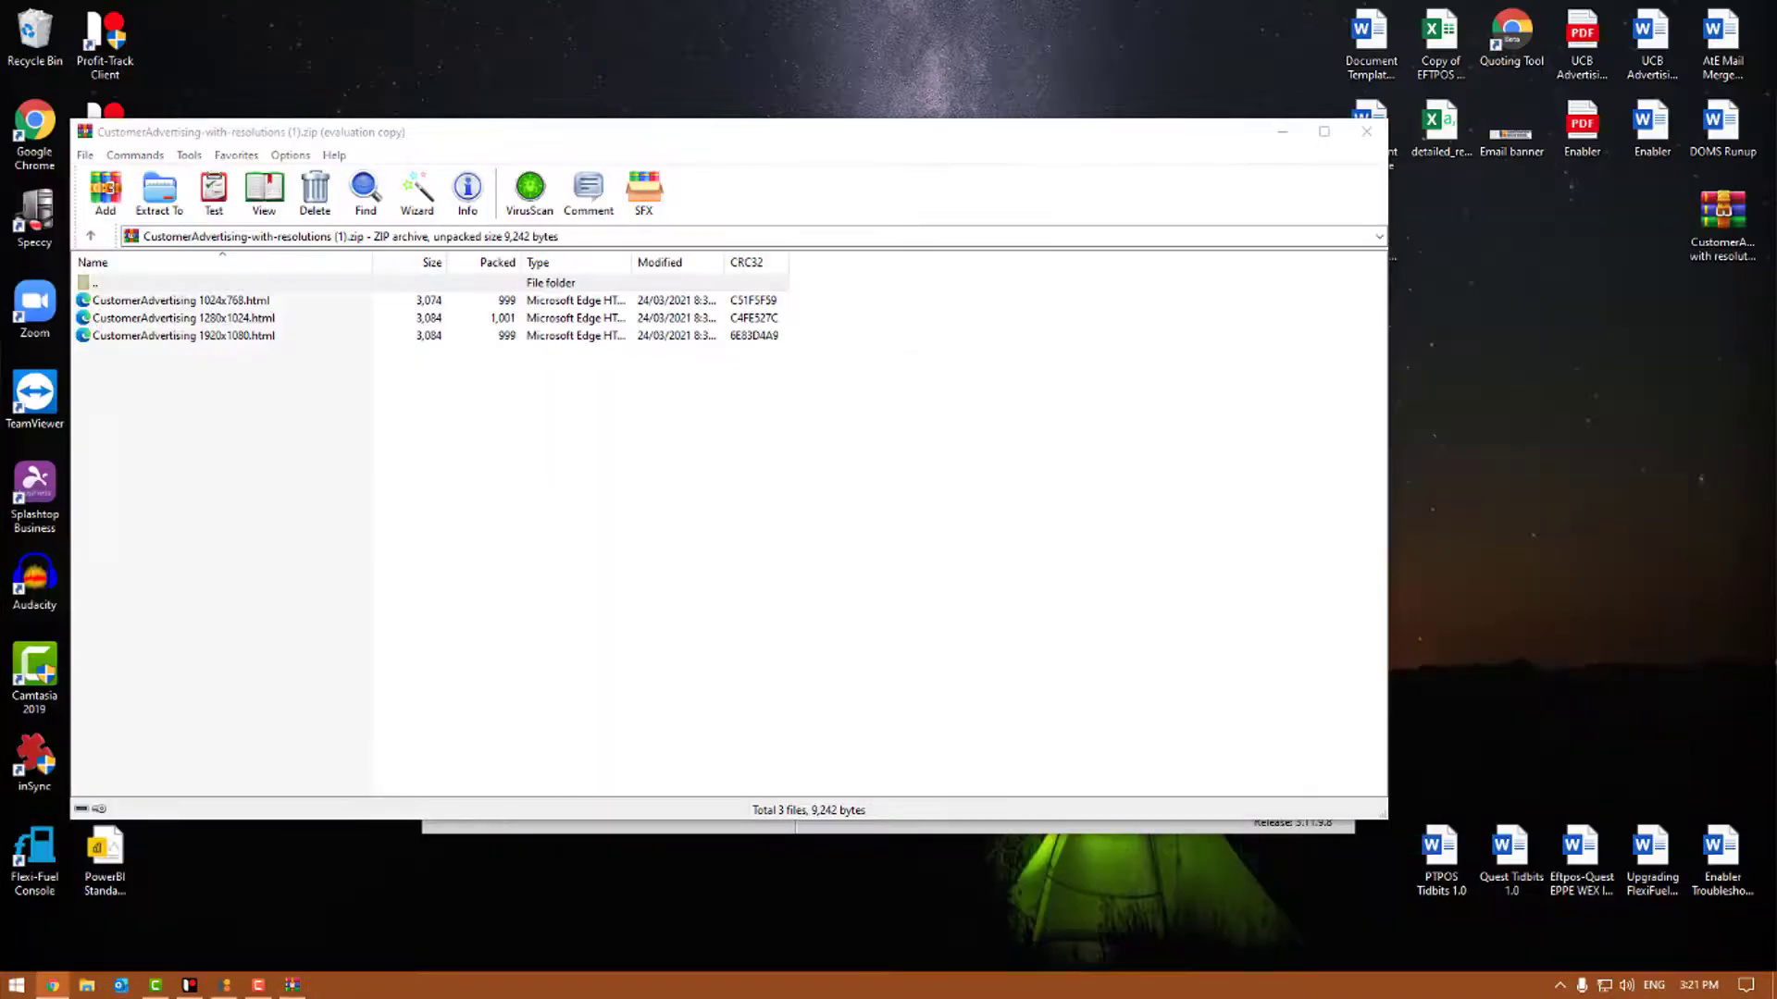
left_click(583, 420)
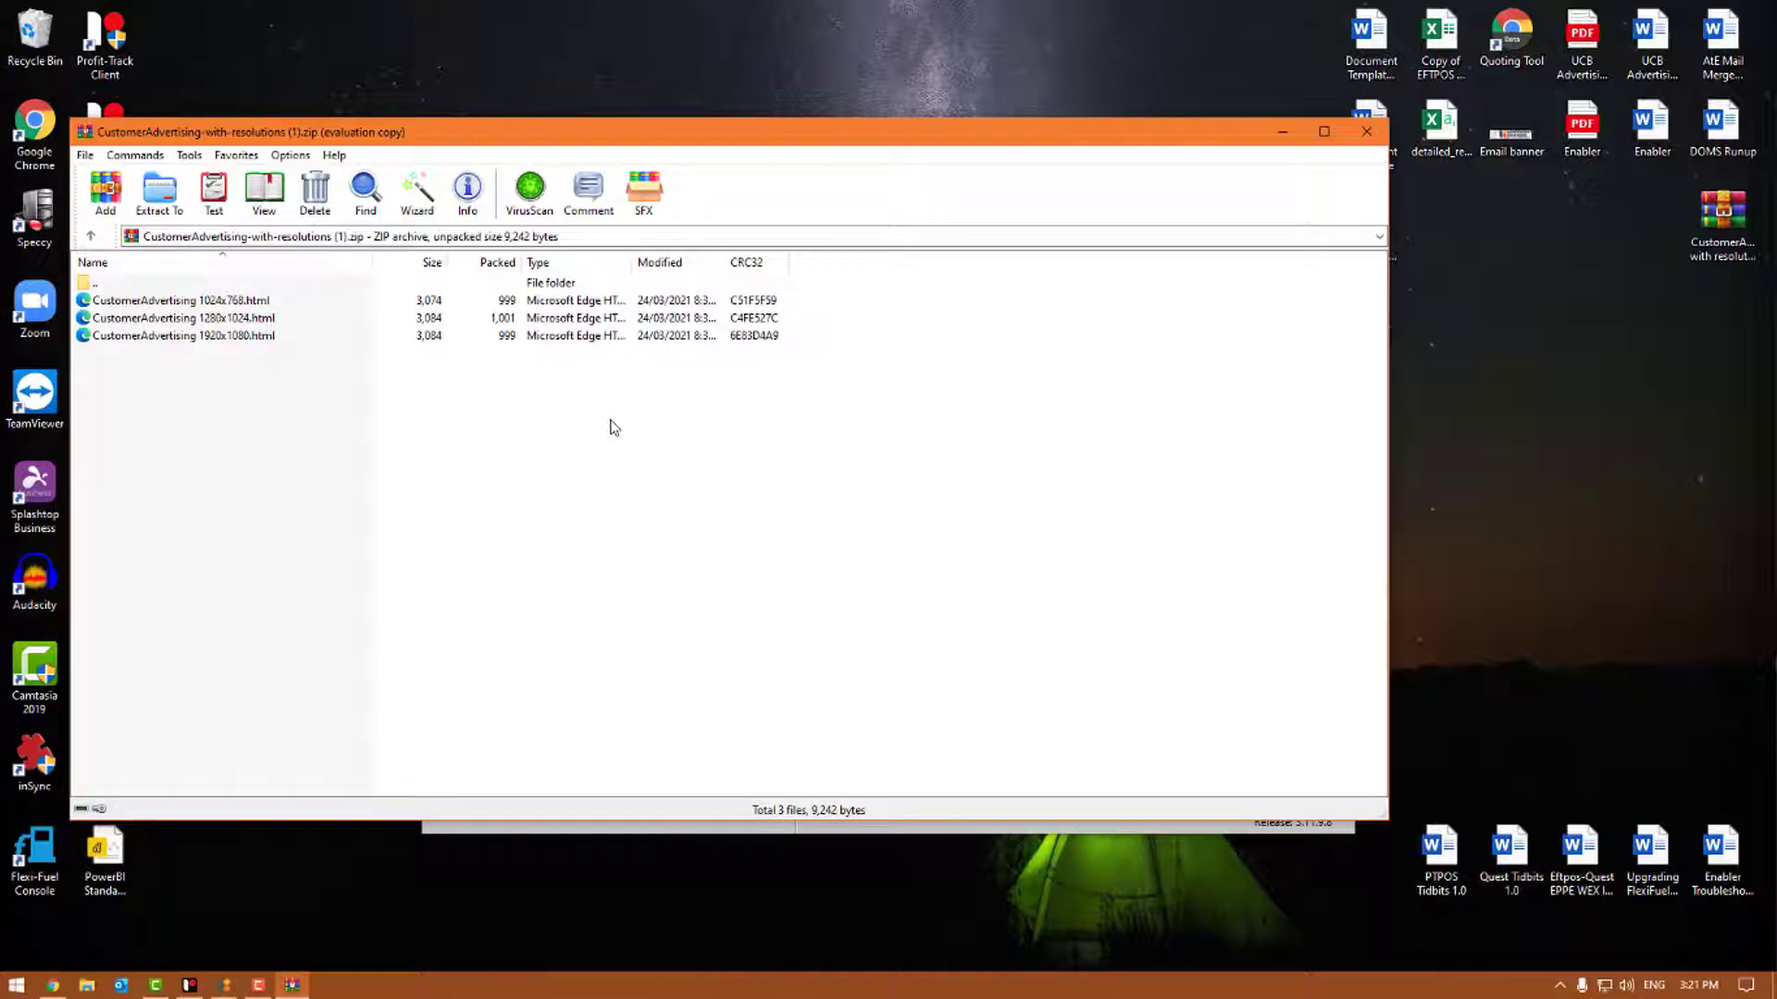
Look through the HTML files for each resolution in the archive and select CustomerAdvertising 1920x1080.html
left_click(234, 336)
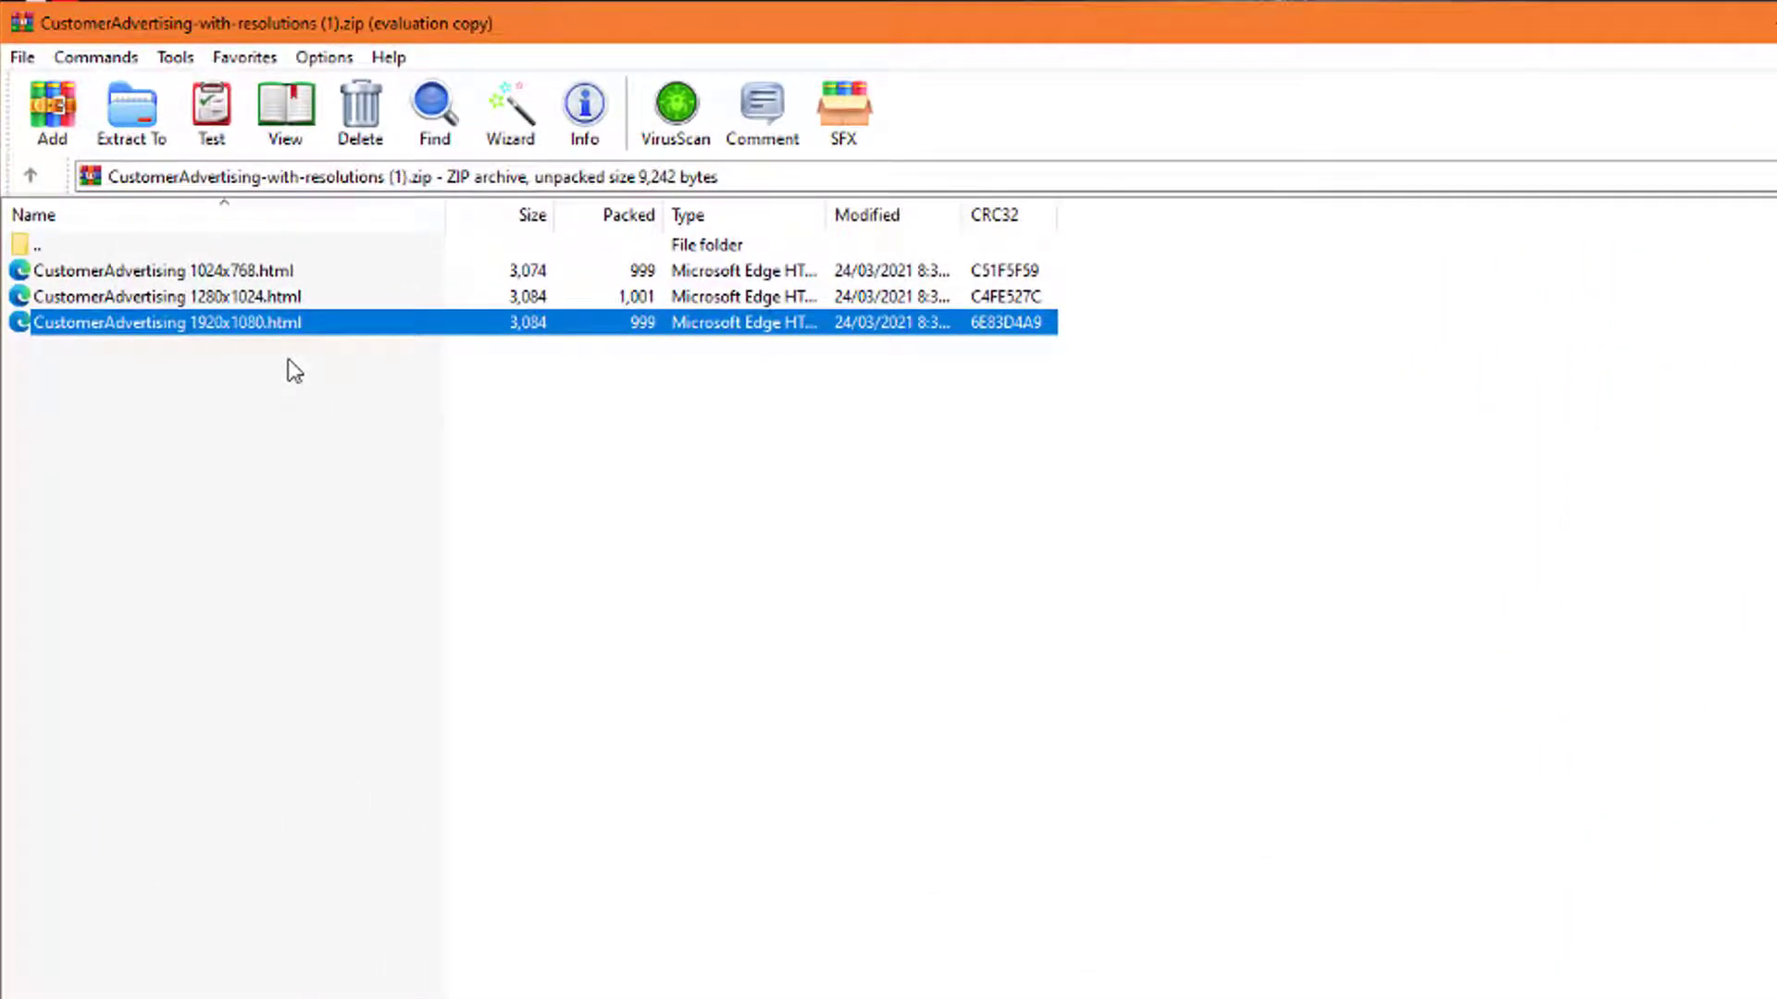
key("Up")
key("Up")
key("Down")
key("Down")
key("Up")
key("Up")
key("Down")
key("Down")
key("Up")
key("Up")
key("Down")
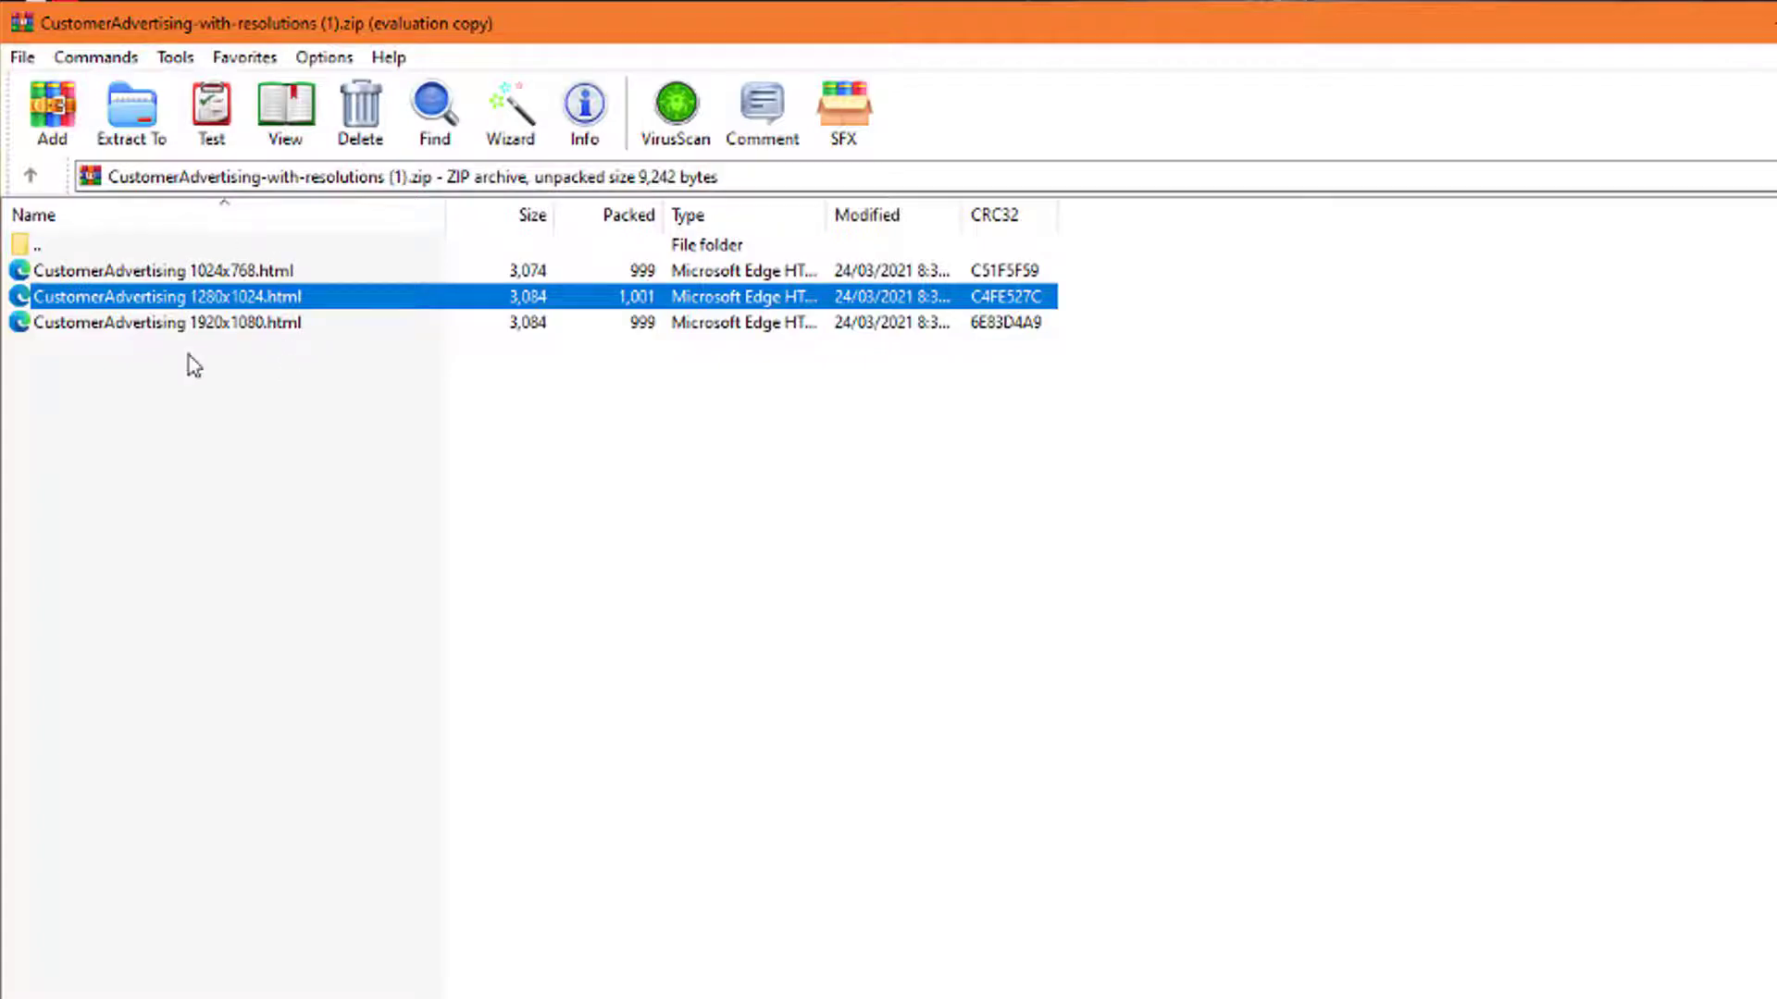
key("Down")
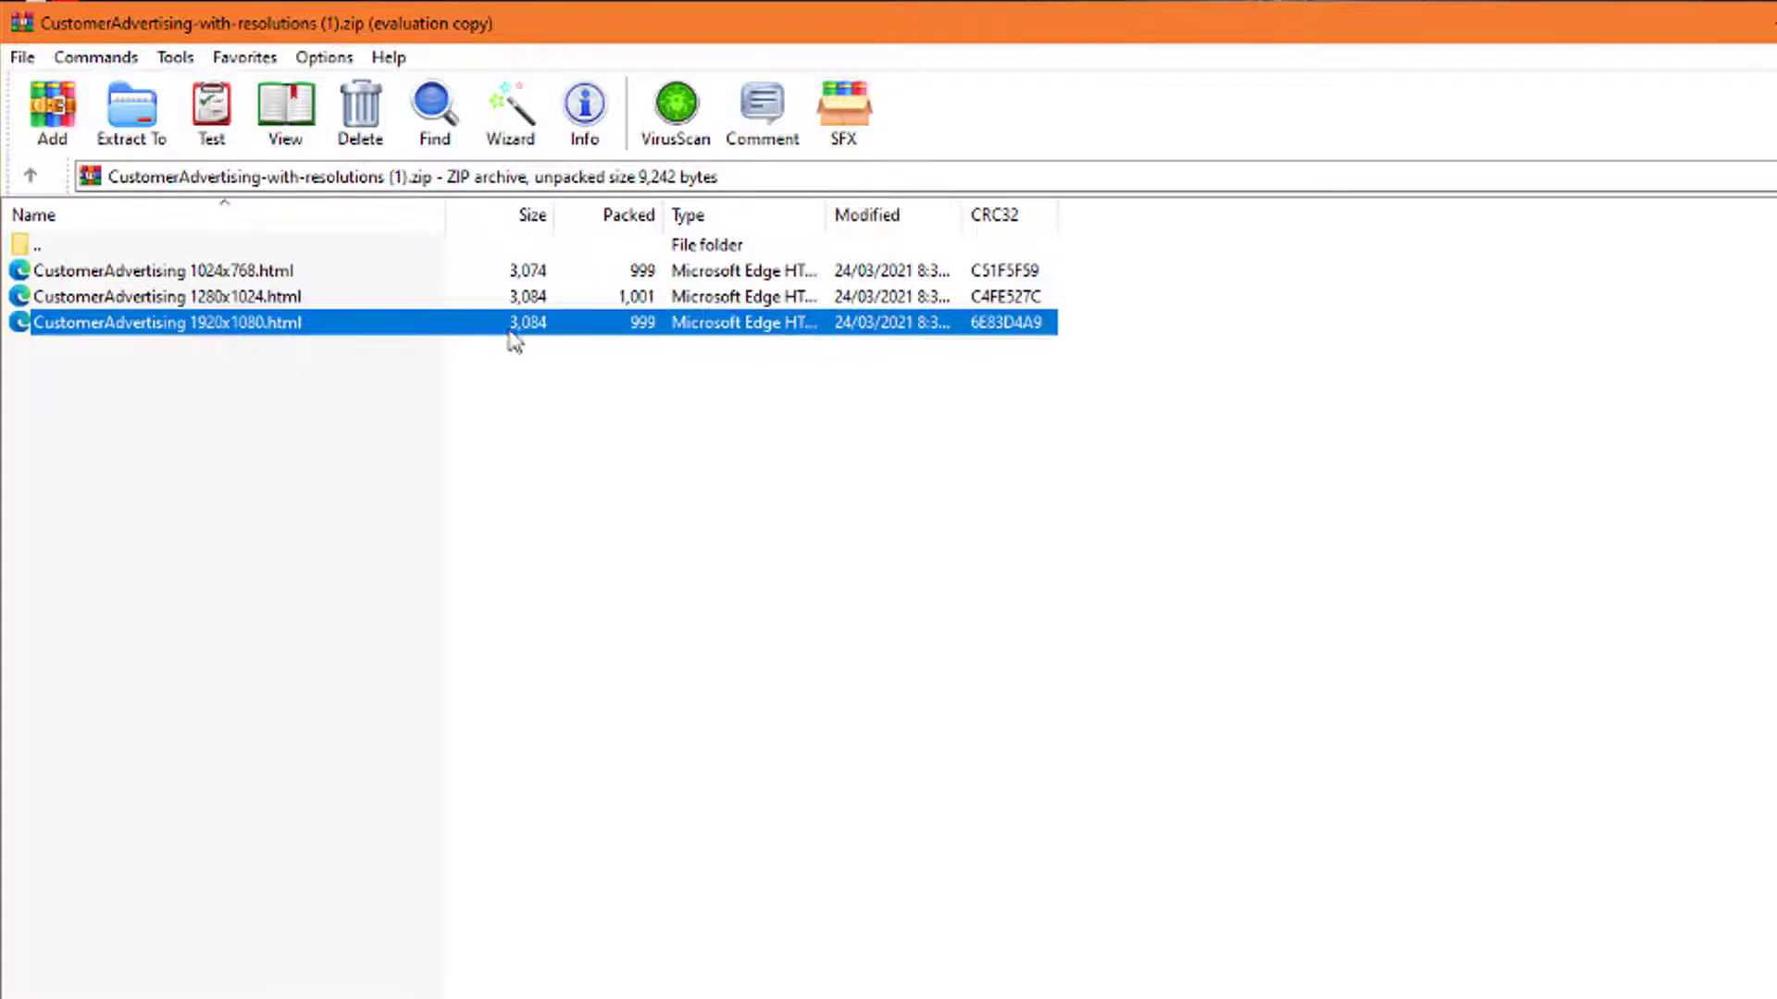
Try to extract CustomerAdvertising 1920x1080.html to the Music folder, cancelling at the file replacement prompt
left_click(137, 116)
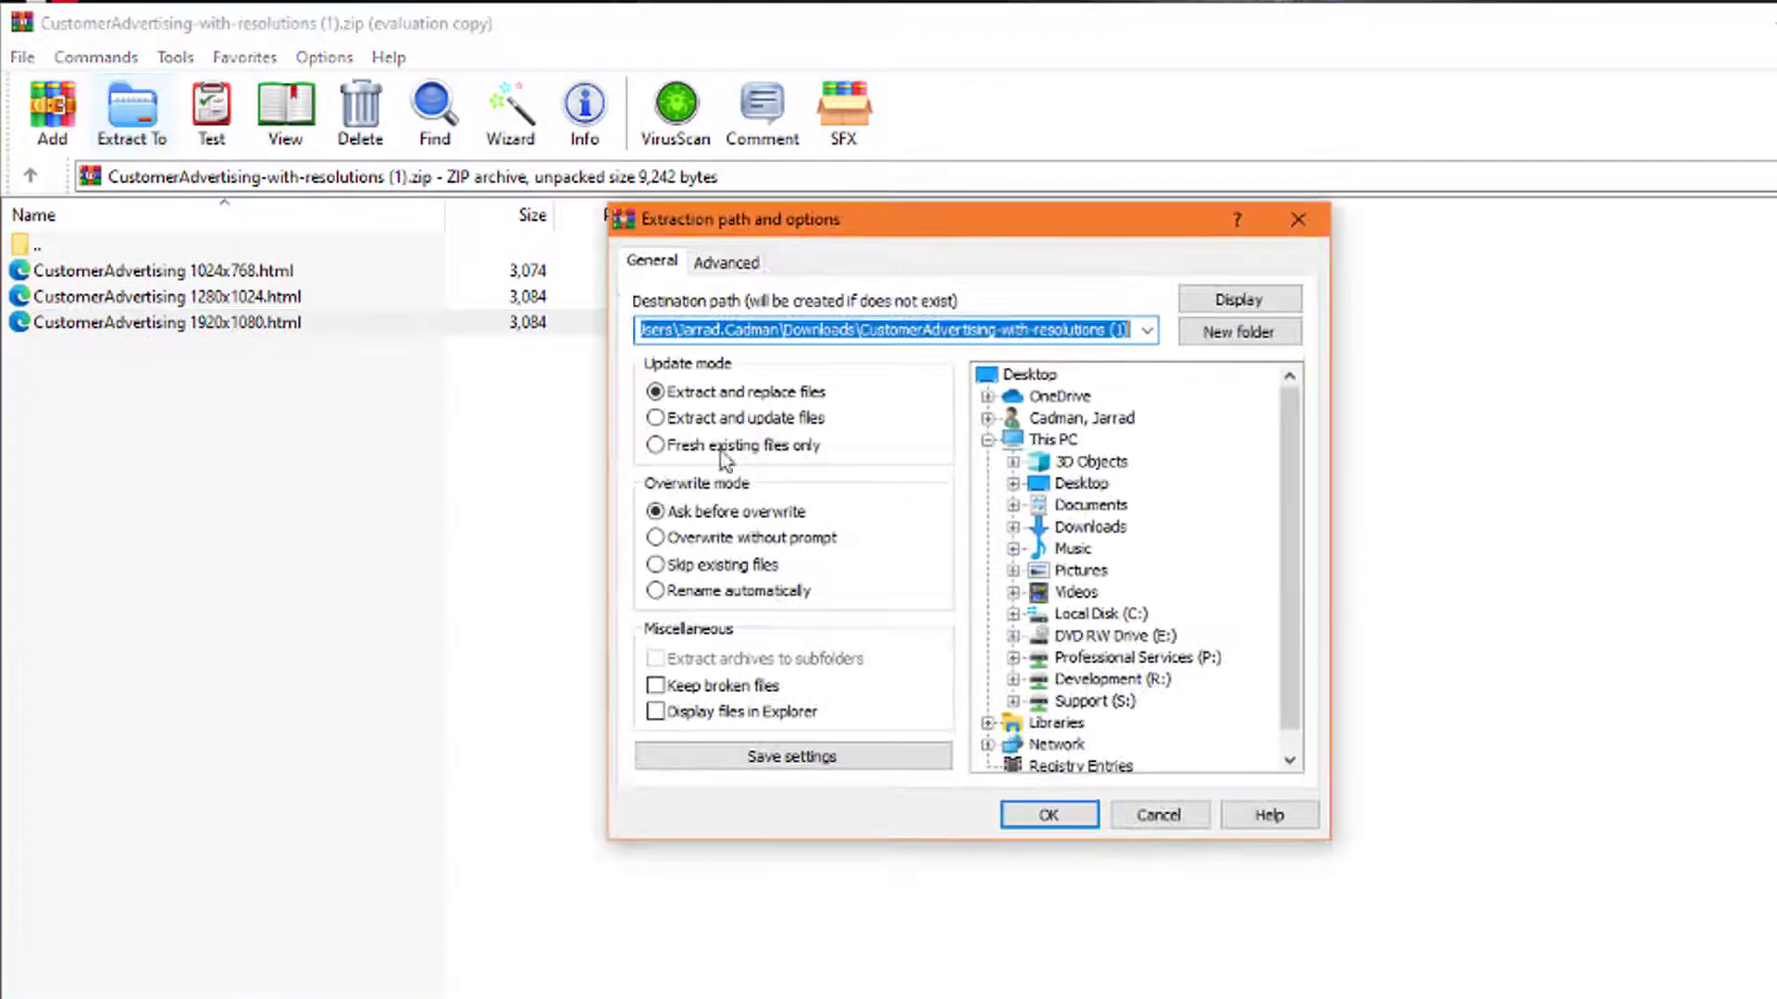
left_click(1074, 548)
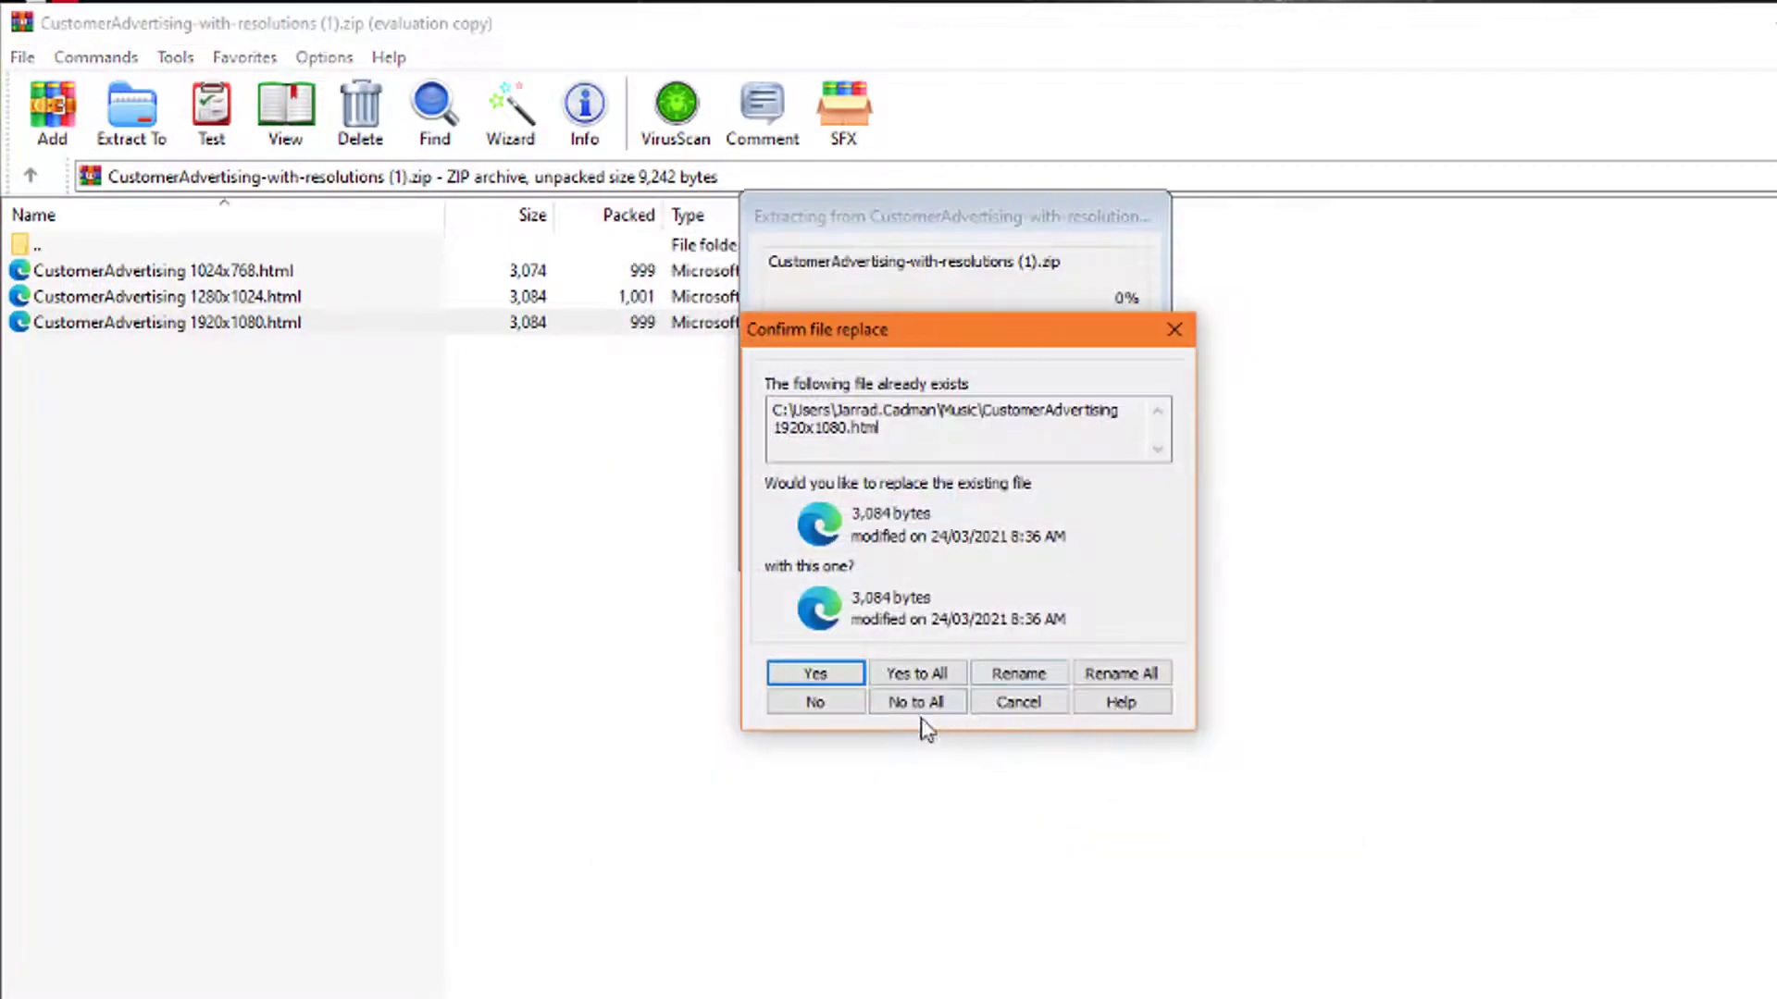
left_click(1018, 702)
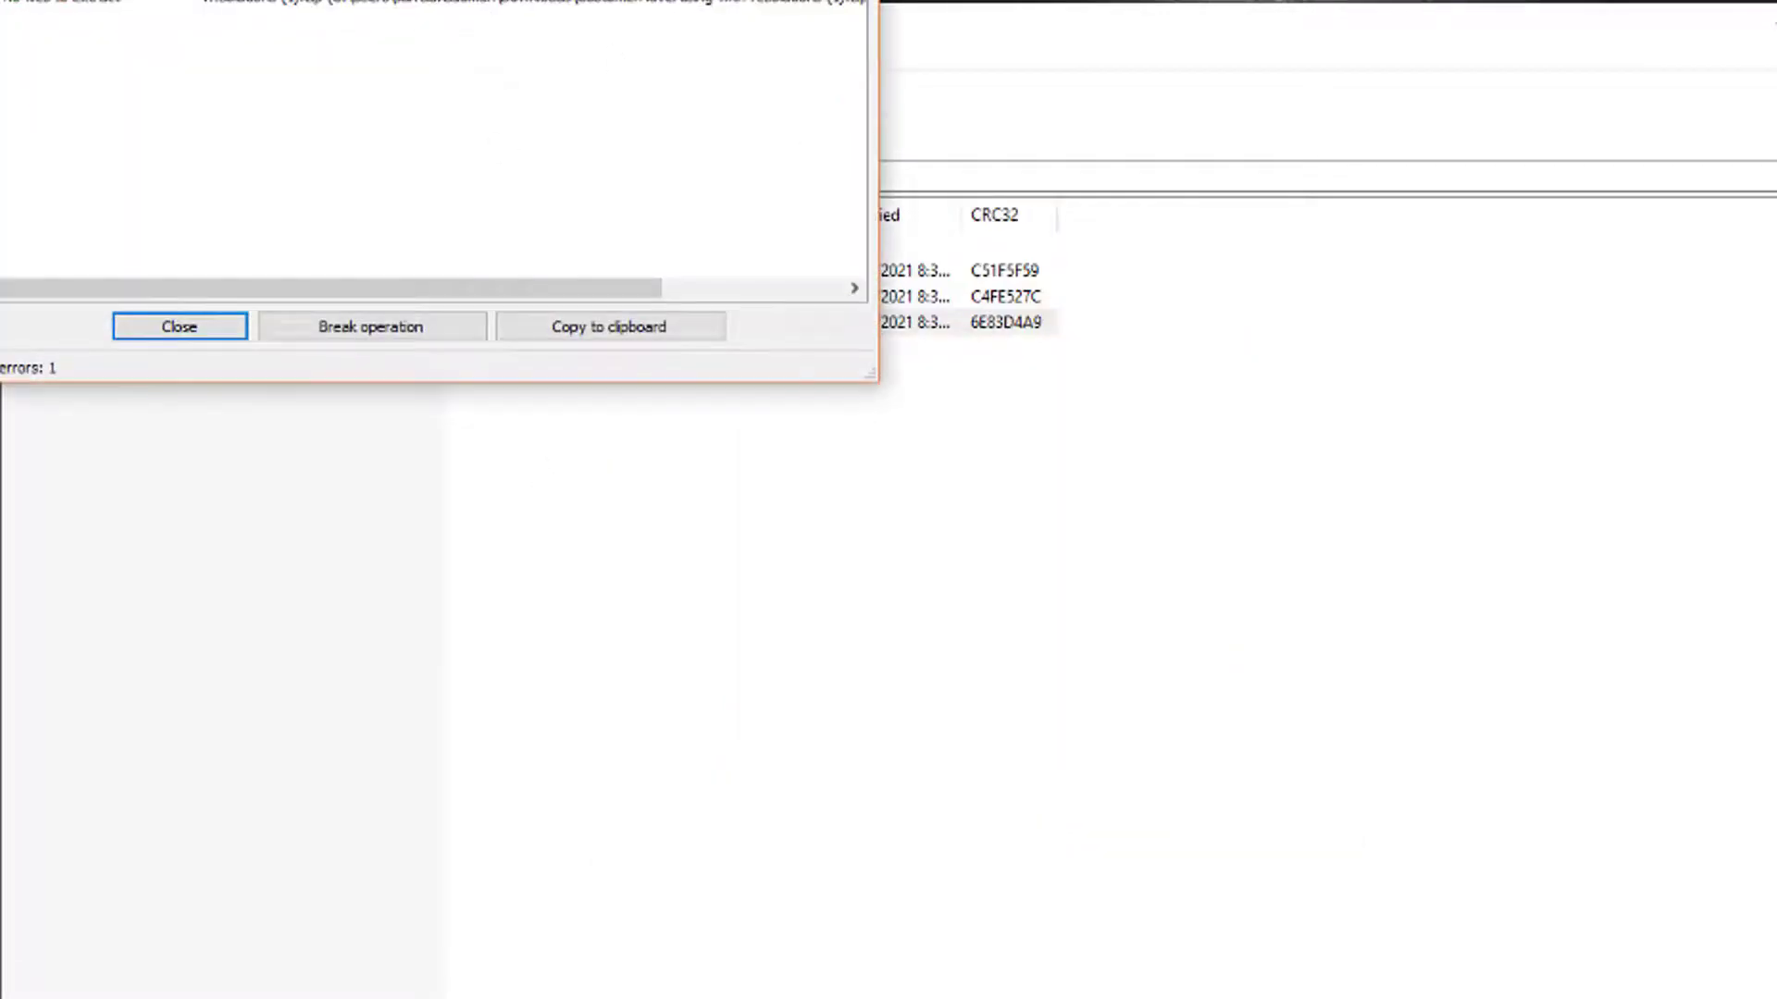
key("Return")
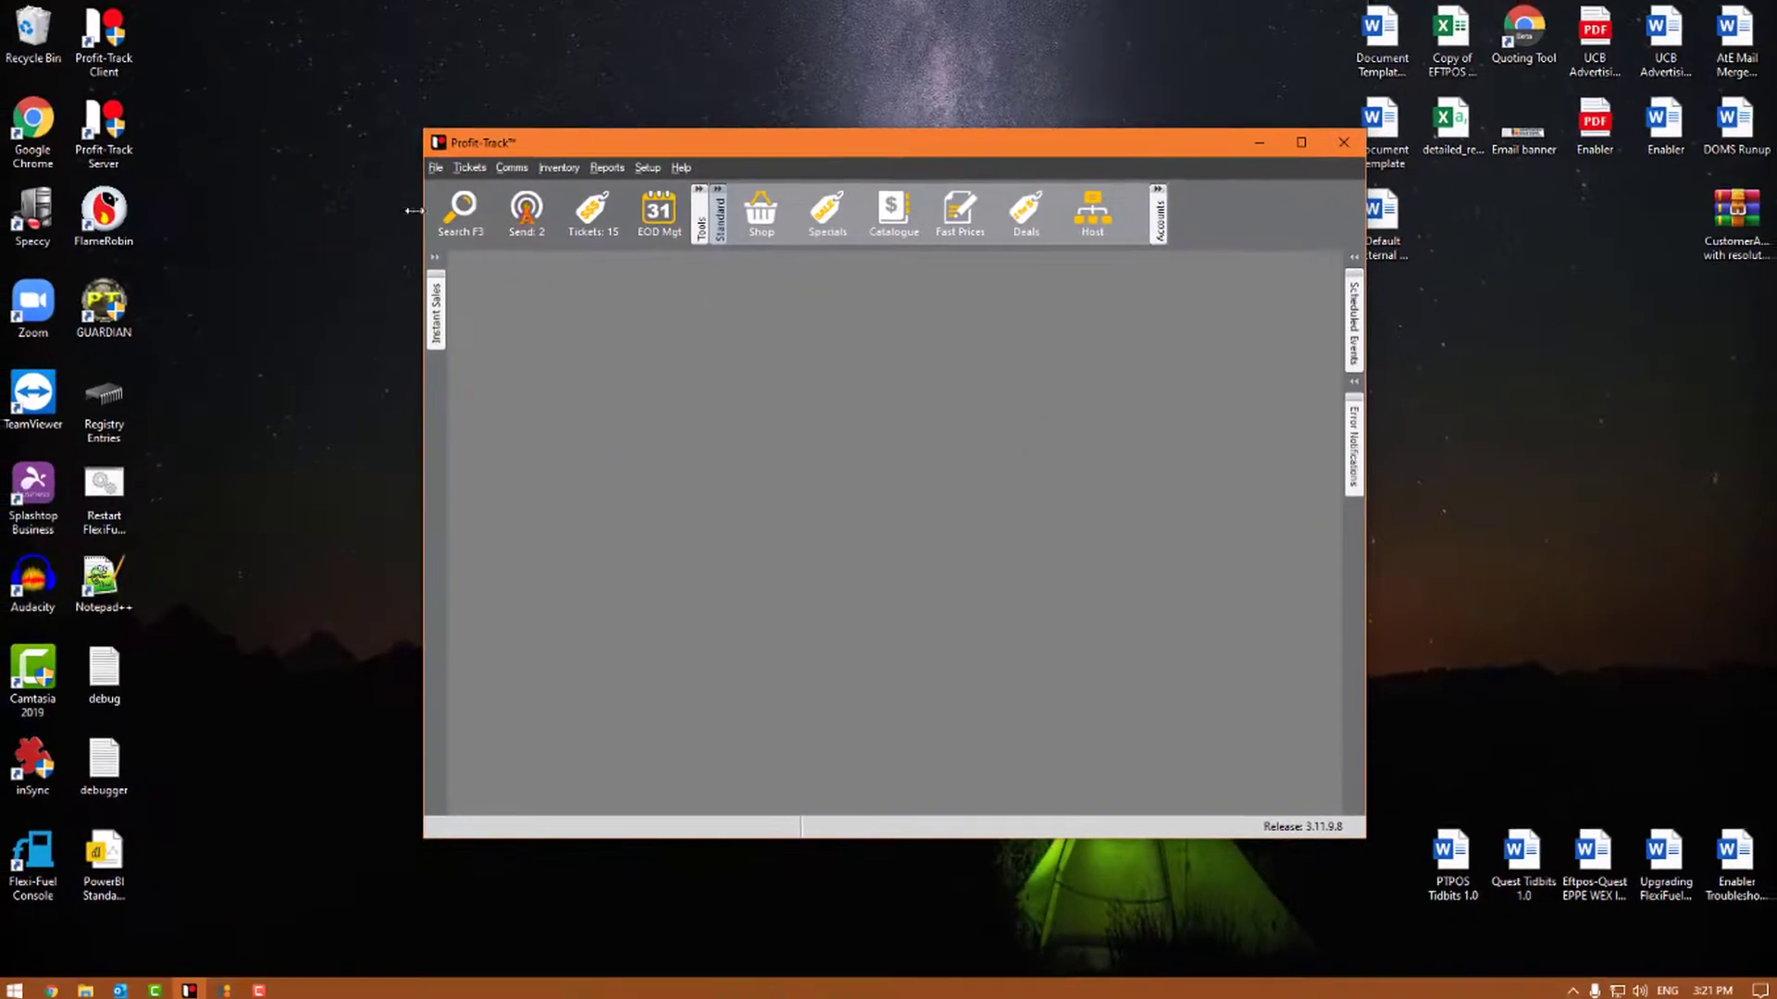
Open the Music folder in File Explorer and copy the CustomerAdvertising 1920x1080 file
key("super+r")
type("music")
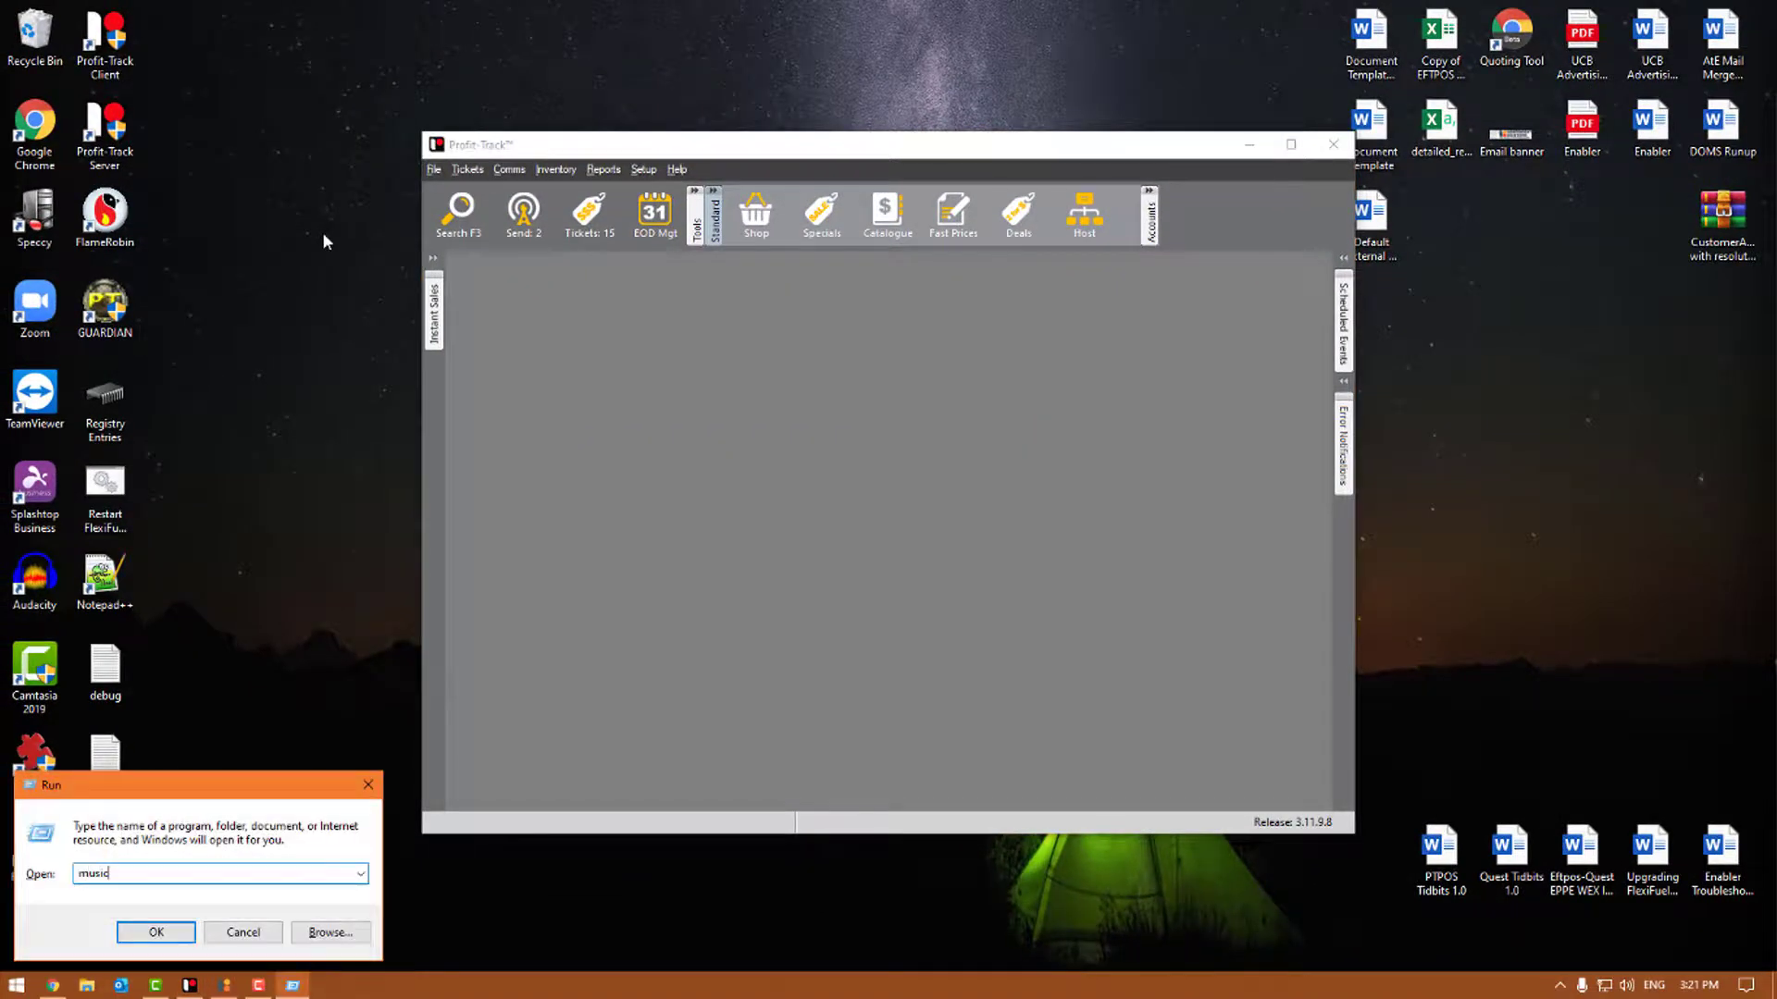
key("Return")
left_click_drag(975, 626, 398, 581)
left_click(891, 597)
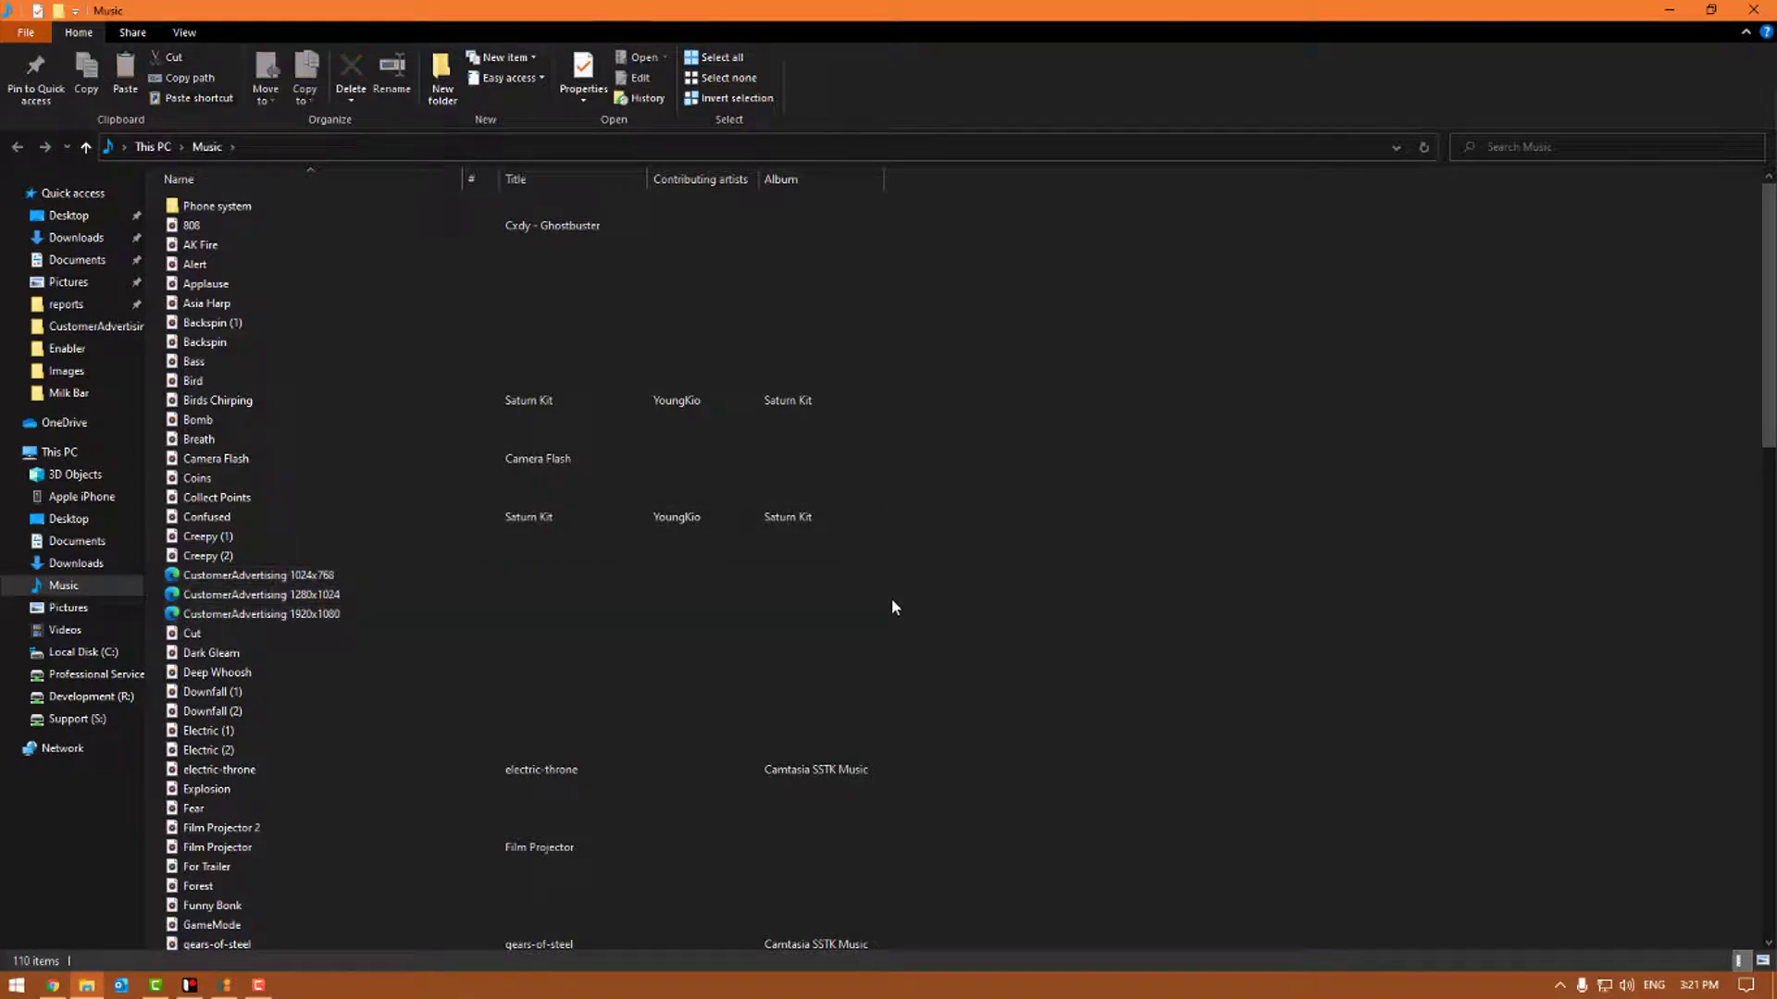
left_click(317, 620)
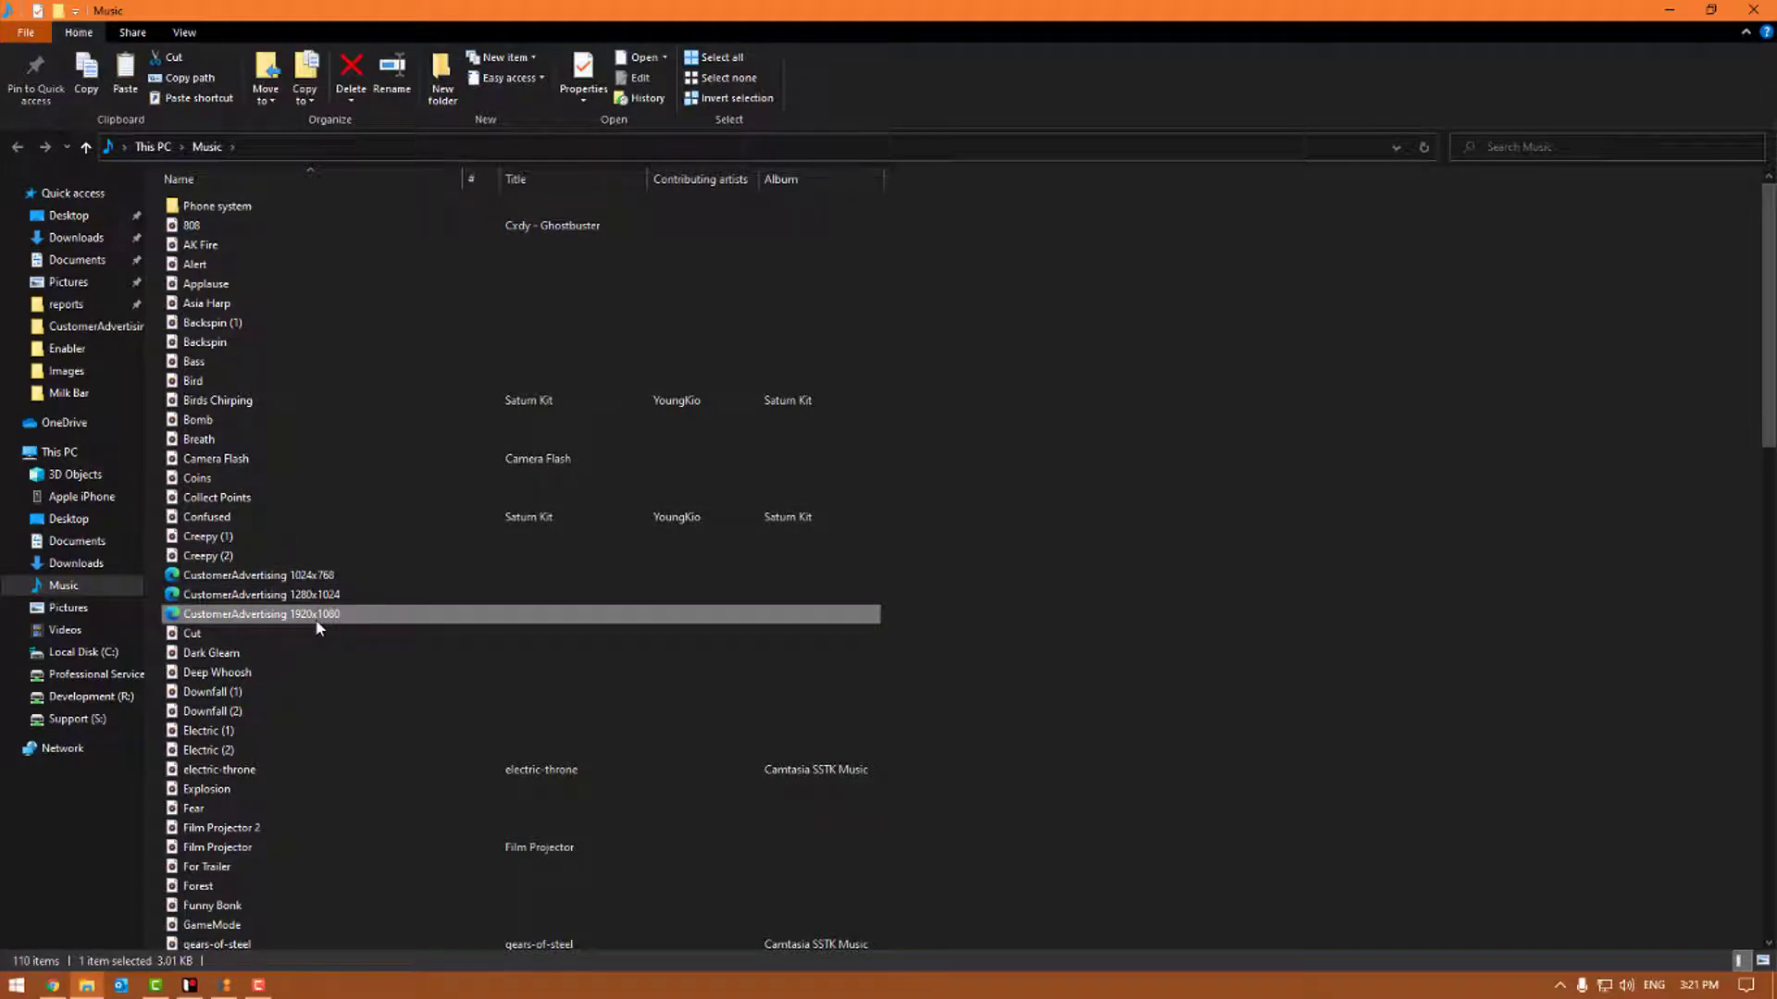
Delete the existing CustomerAdvertising folder from the root of Local Disk (C:)
left_click(153, 147)
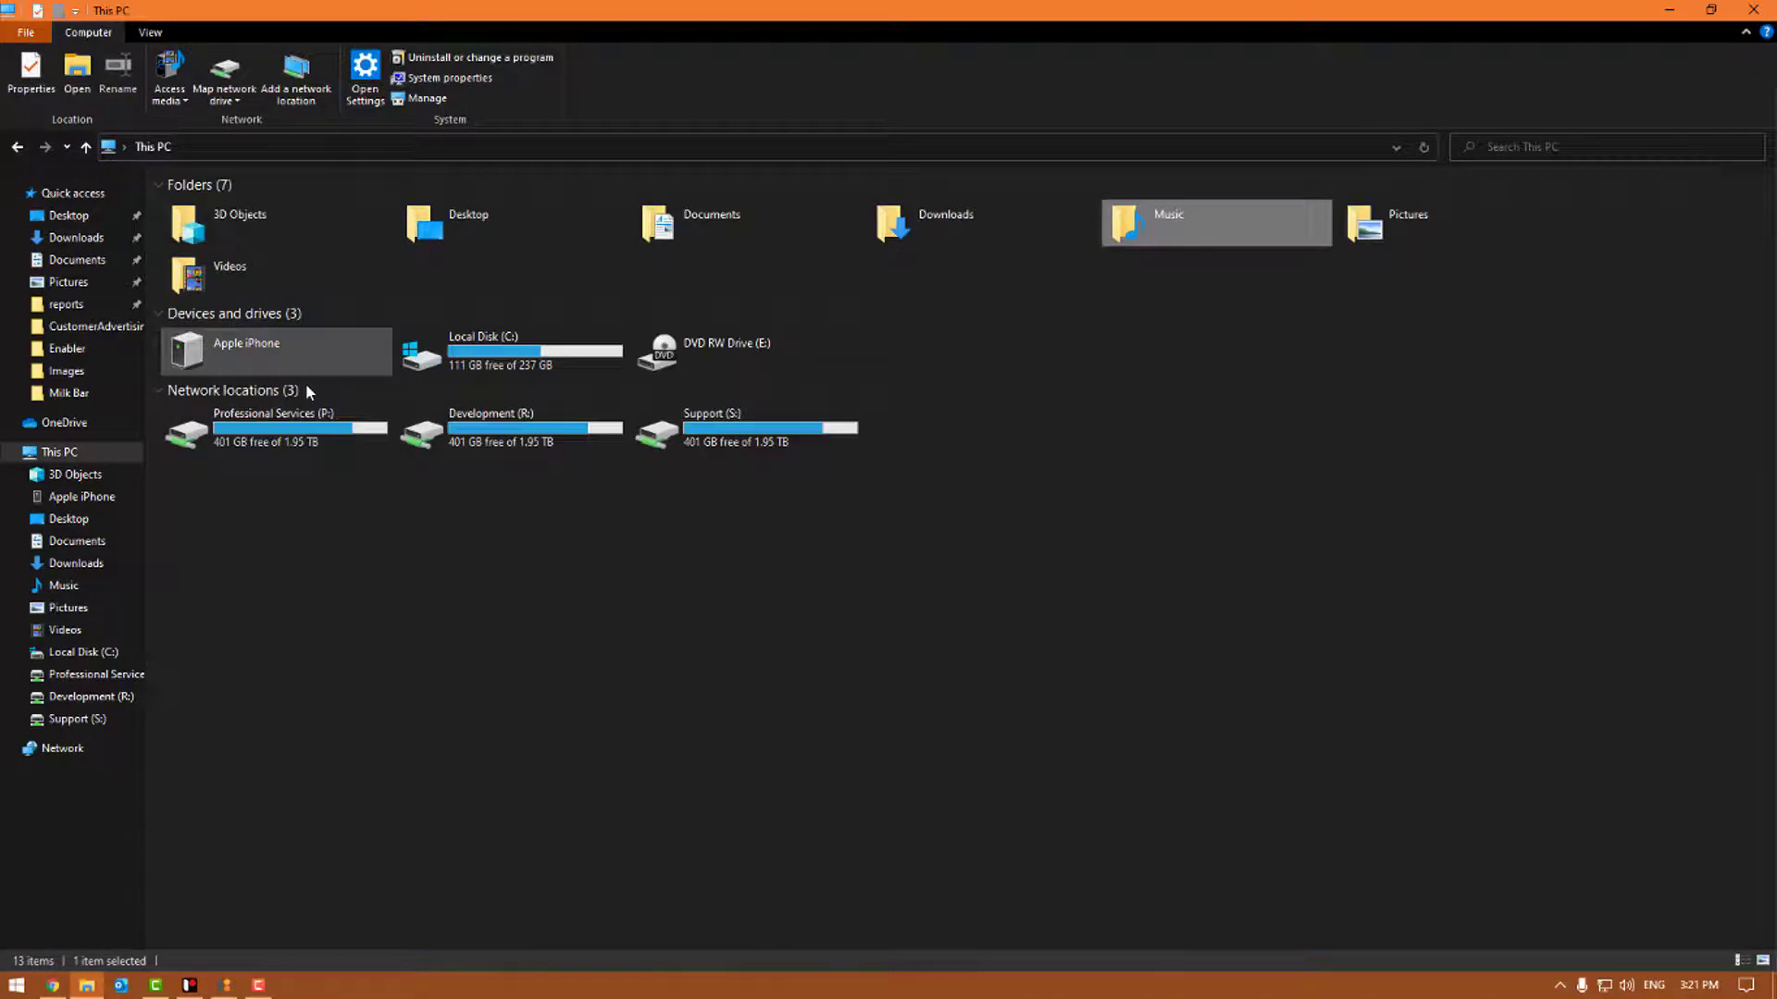
double_click(523, 358)
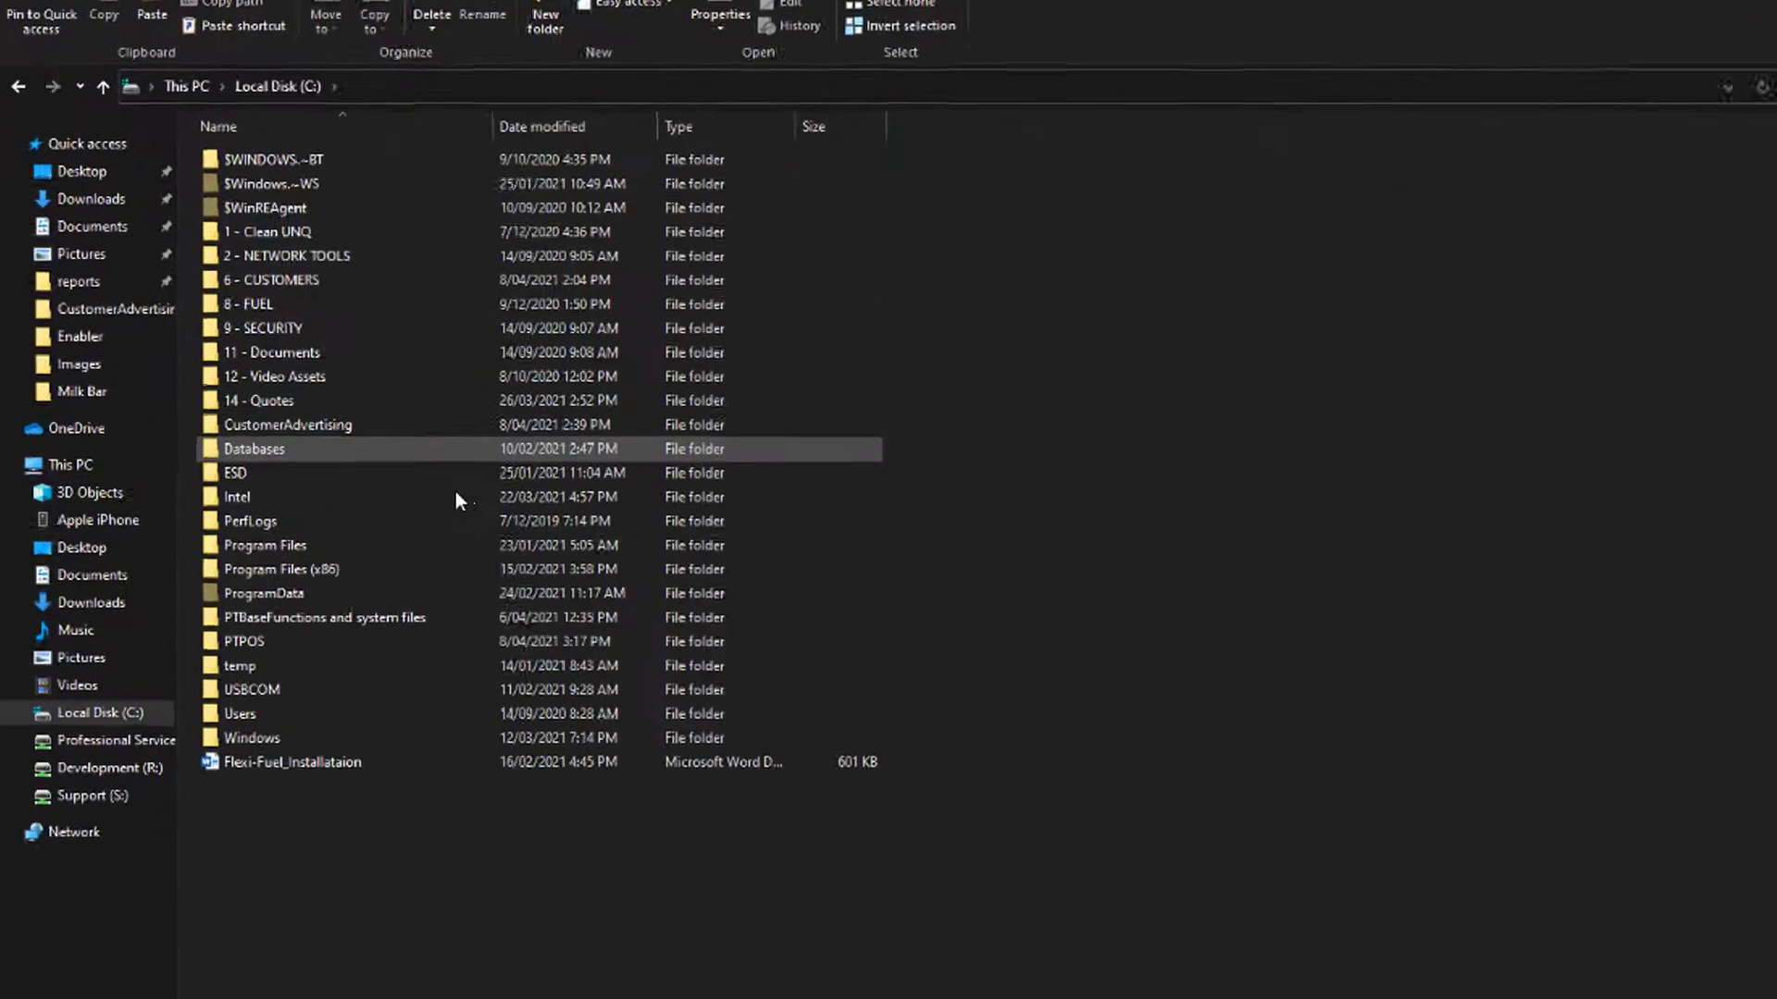
left_click(332, 423)
key("Delete")
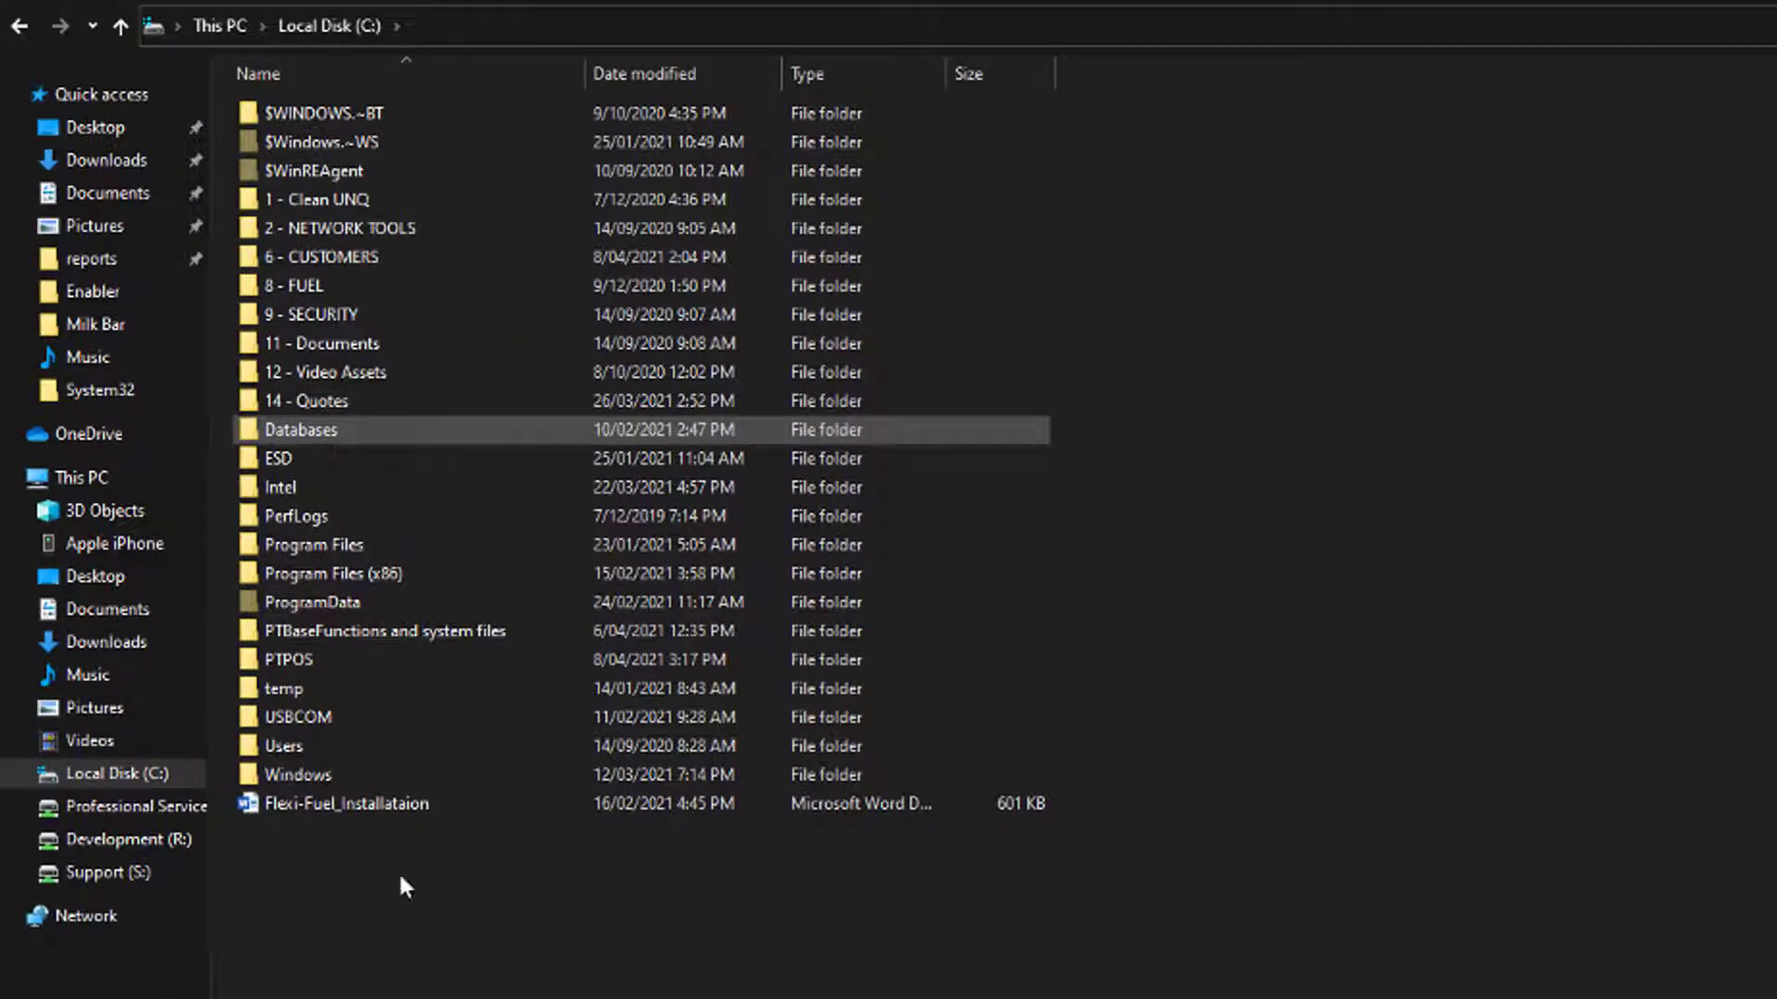
Create a folder named CustomerAdvertising on Local Disk (C:) and paste the copied 1920x1080 HTML file into it
key("ctrl+shift+n")
type("CustomerAdvertising")
key("Return")
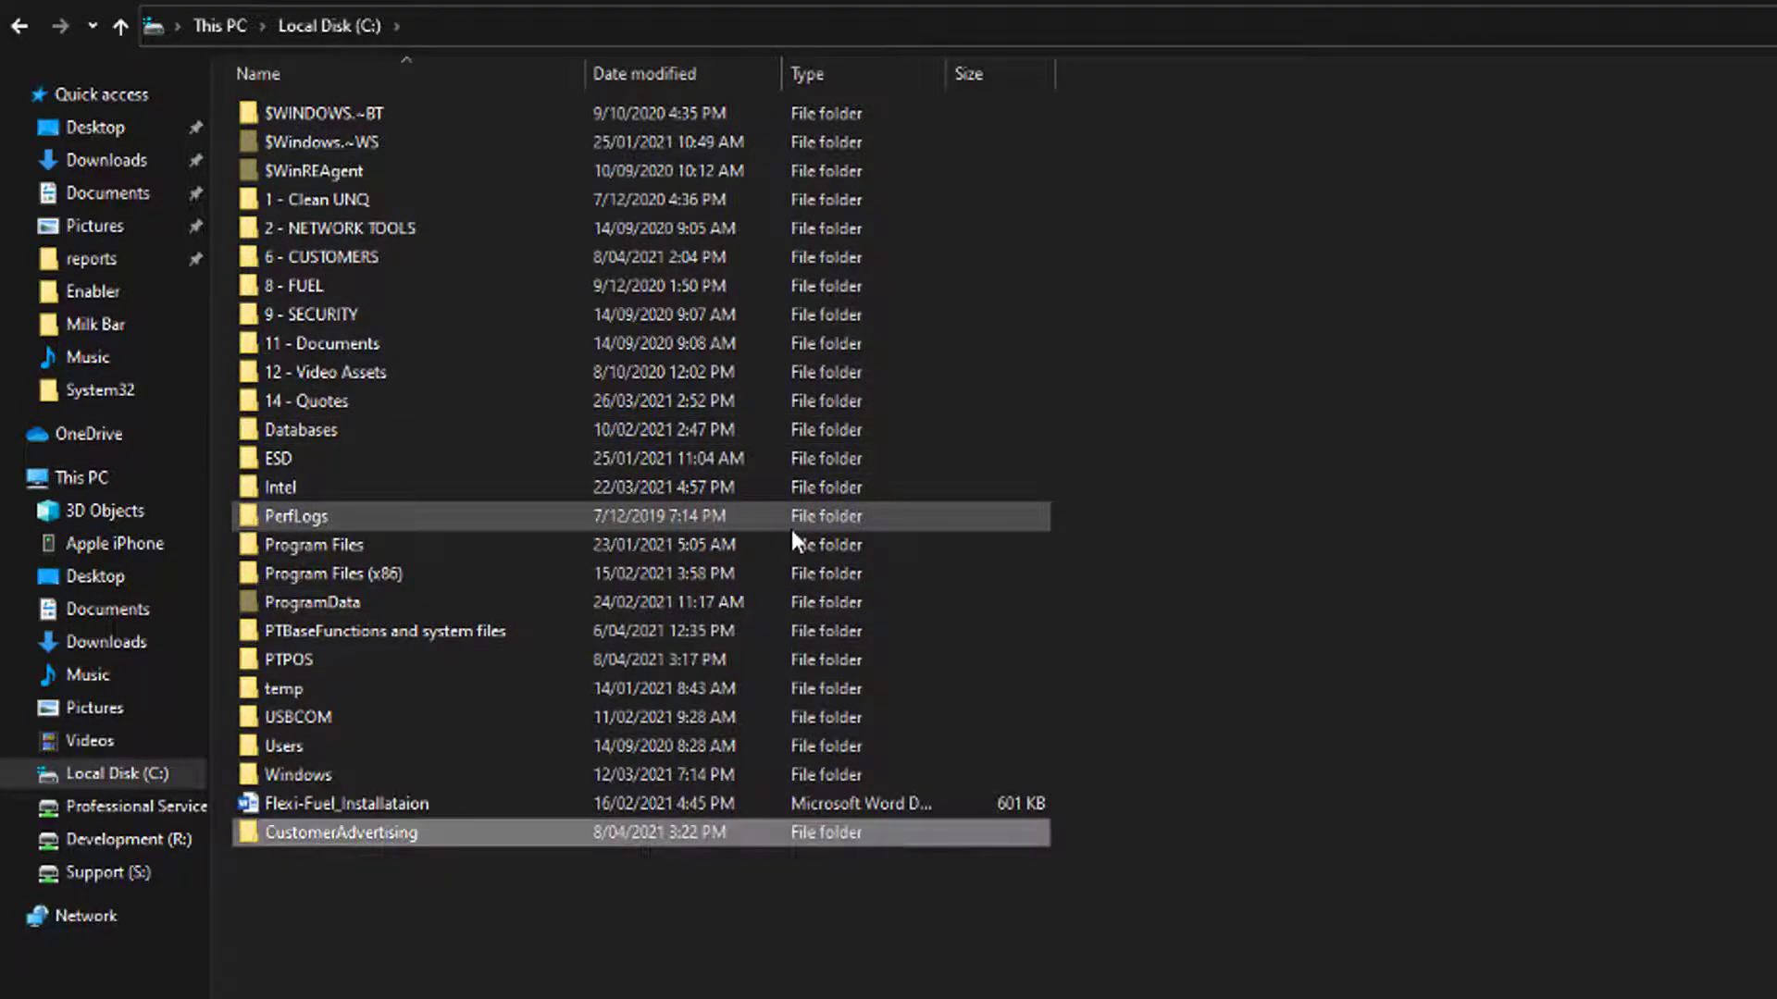
key("Return")
key("ctrl+v")
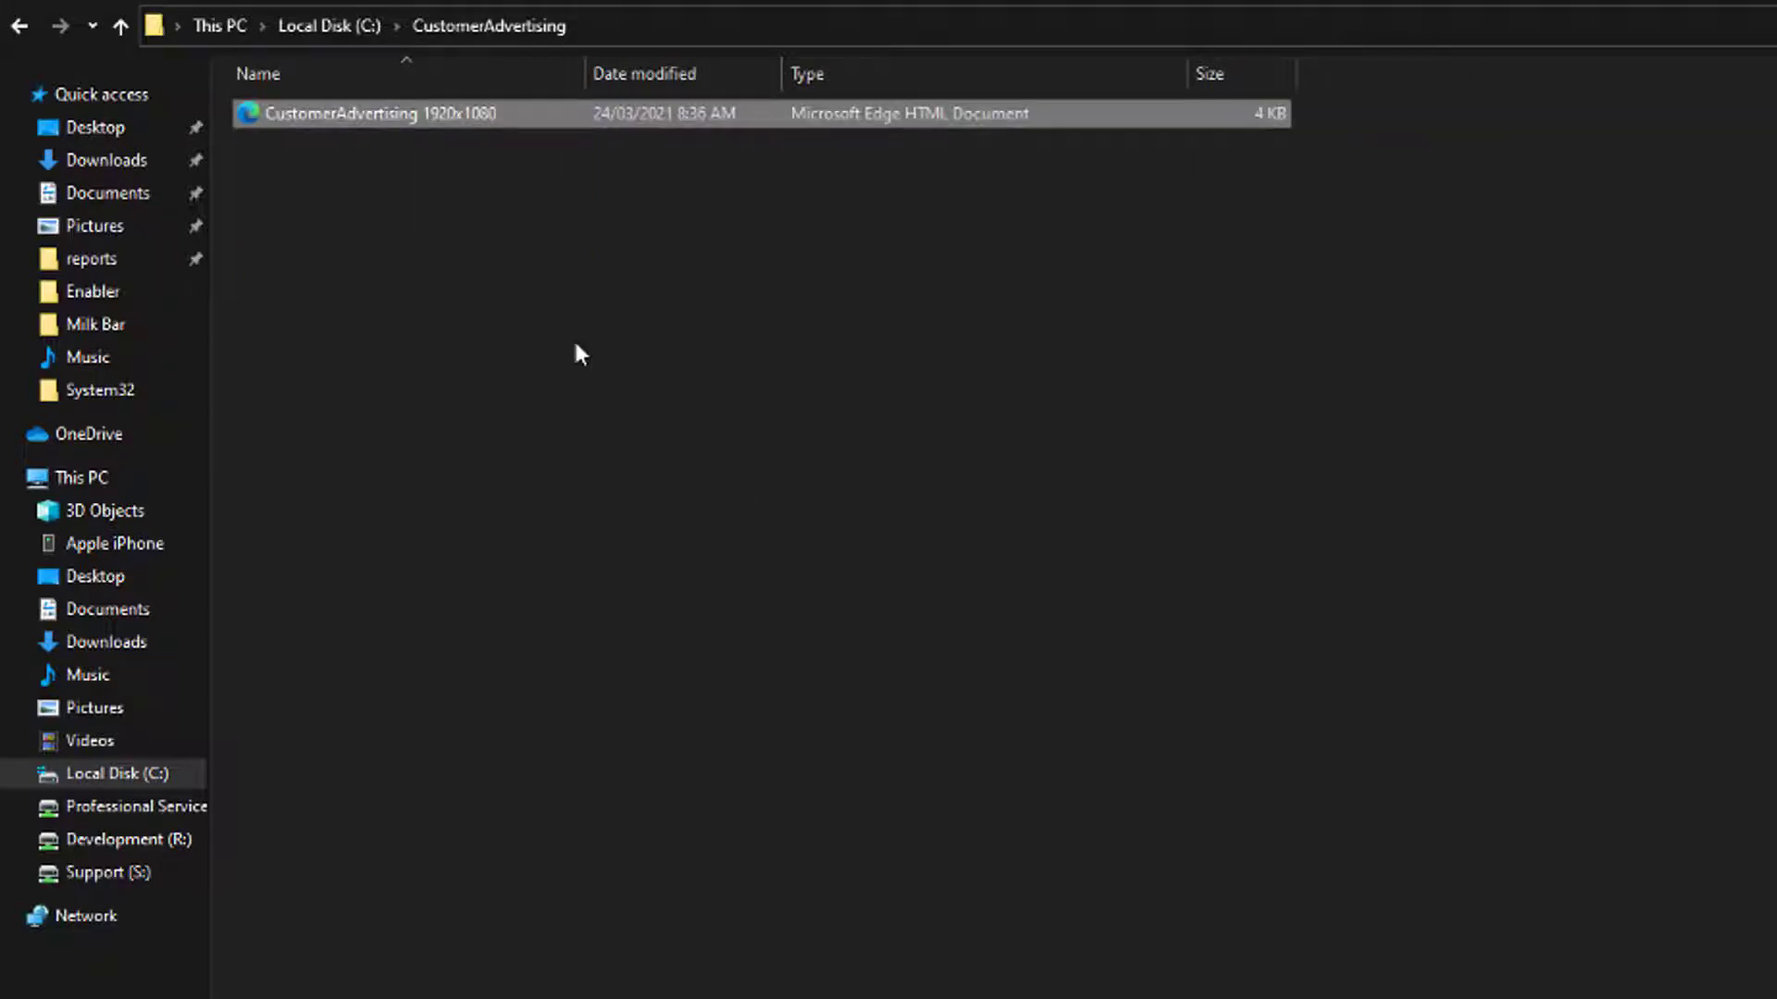
Create a folder named Images inside the CustomerAdvertising folder
right_click(521, 260)
mouse_move(685, 589)
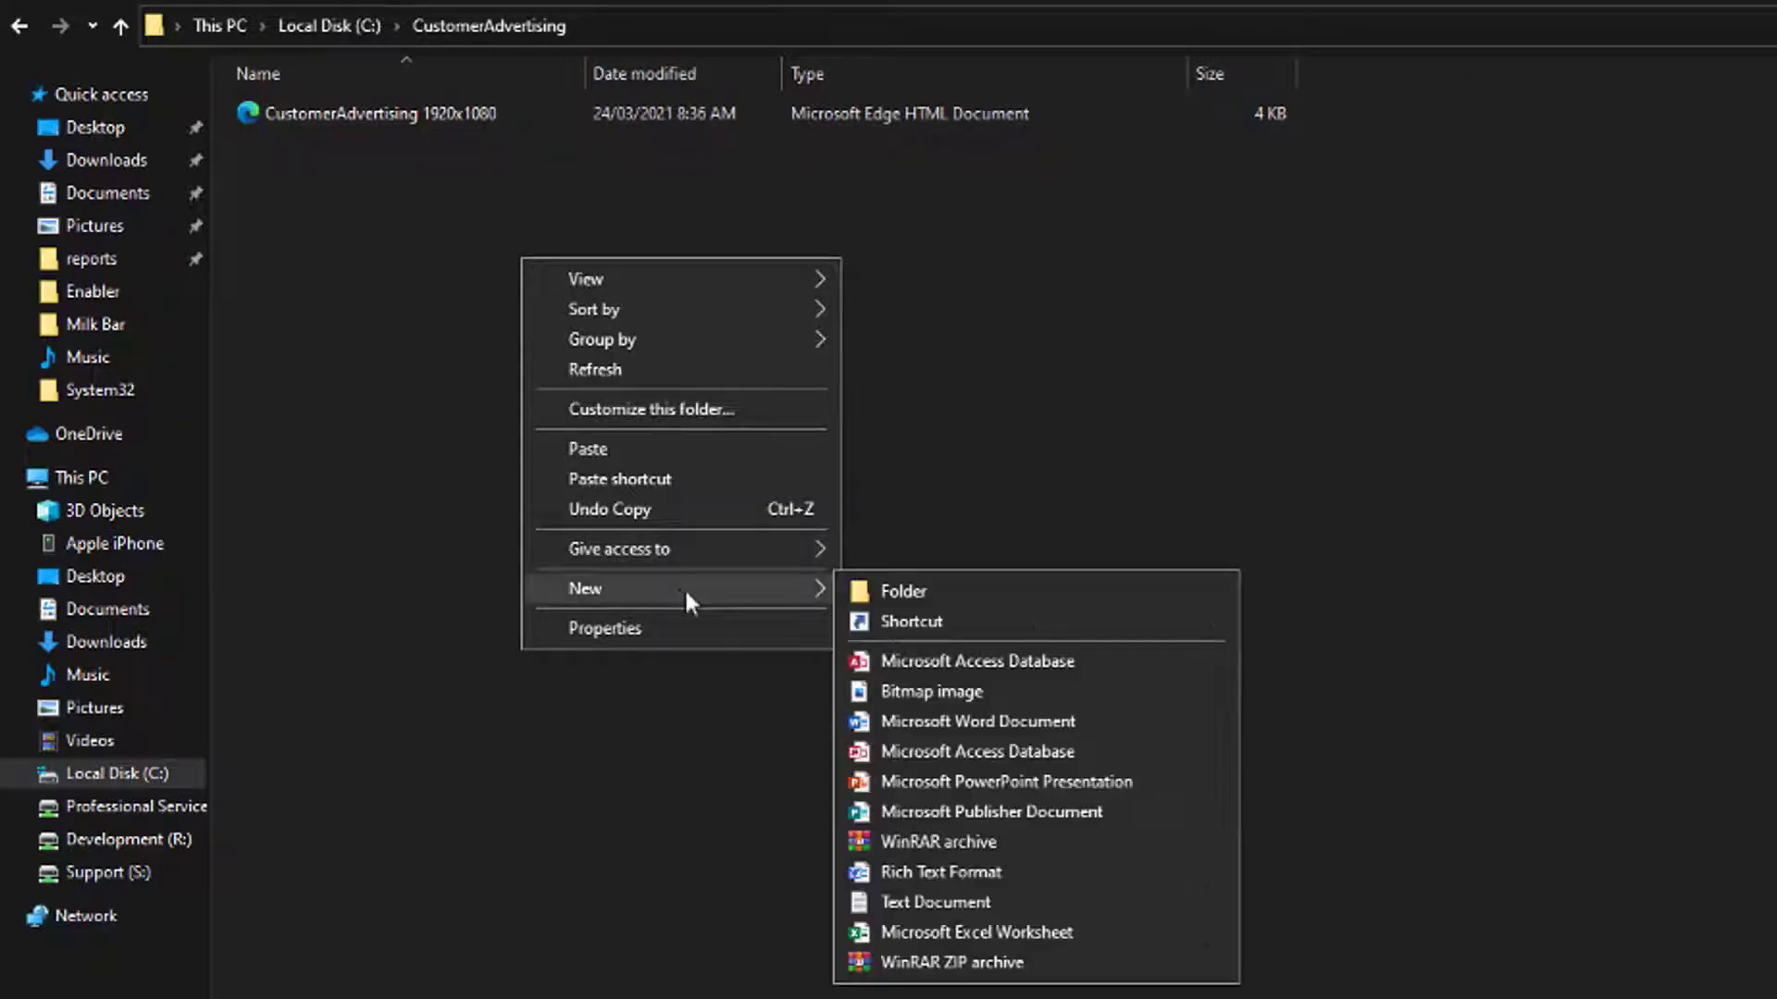
left_click(902, 592)
type("Images")
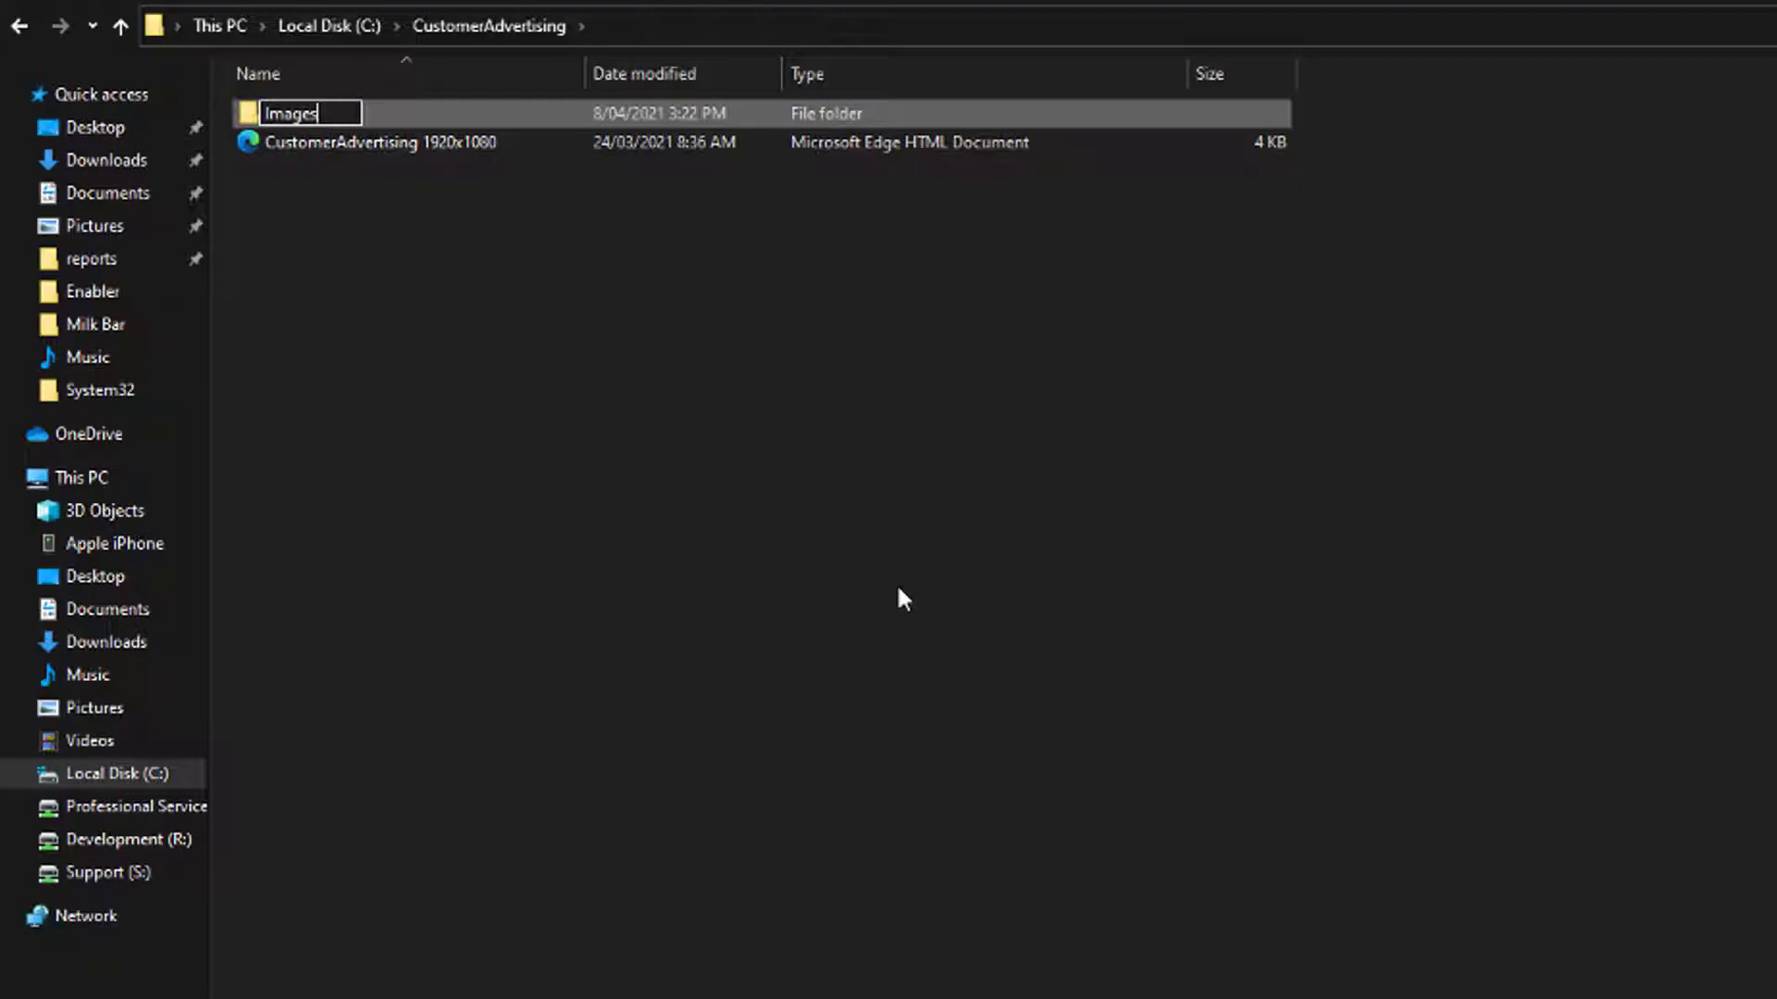
key("Return")
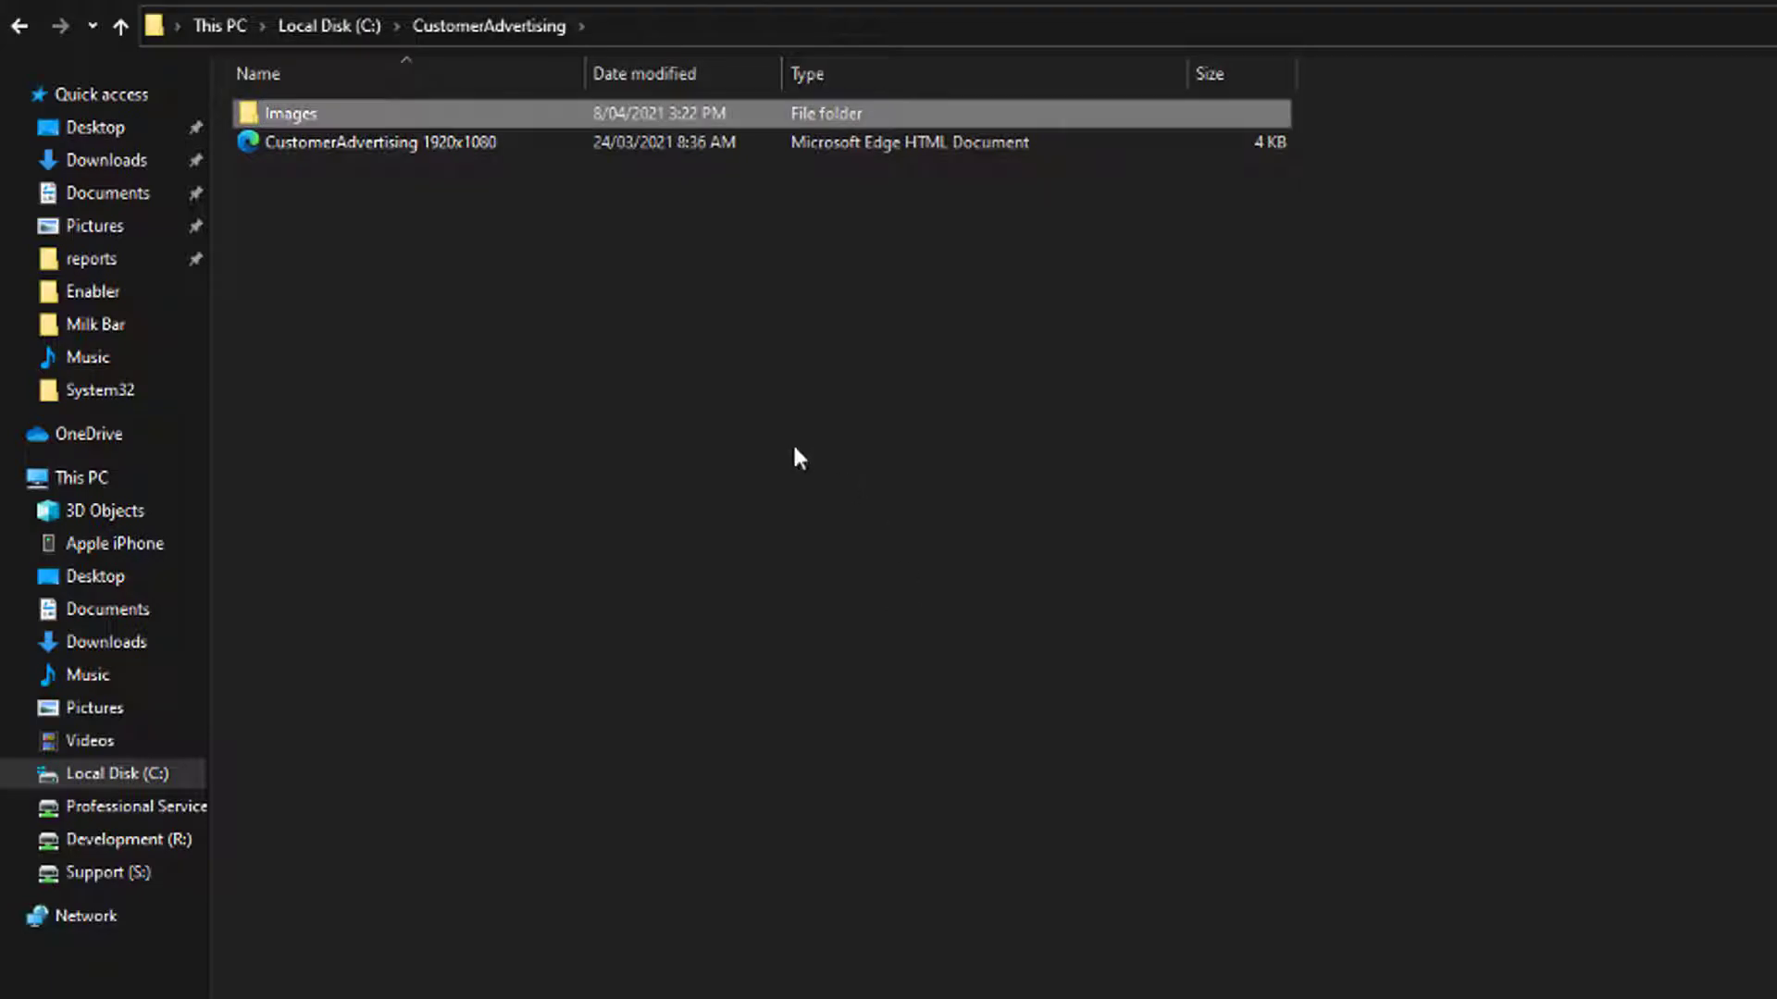
Rename the 1920x1080 HTML file as CustomerAdvertising and open the Images folder
left_click(536, 148)
right_click(535, 147)
left_click(645, 814)
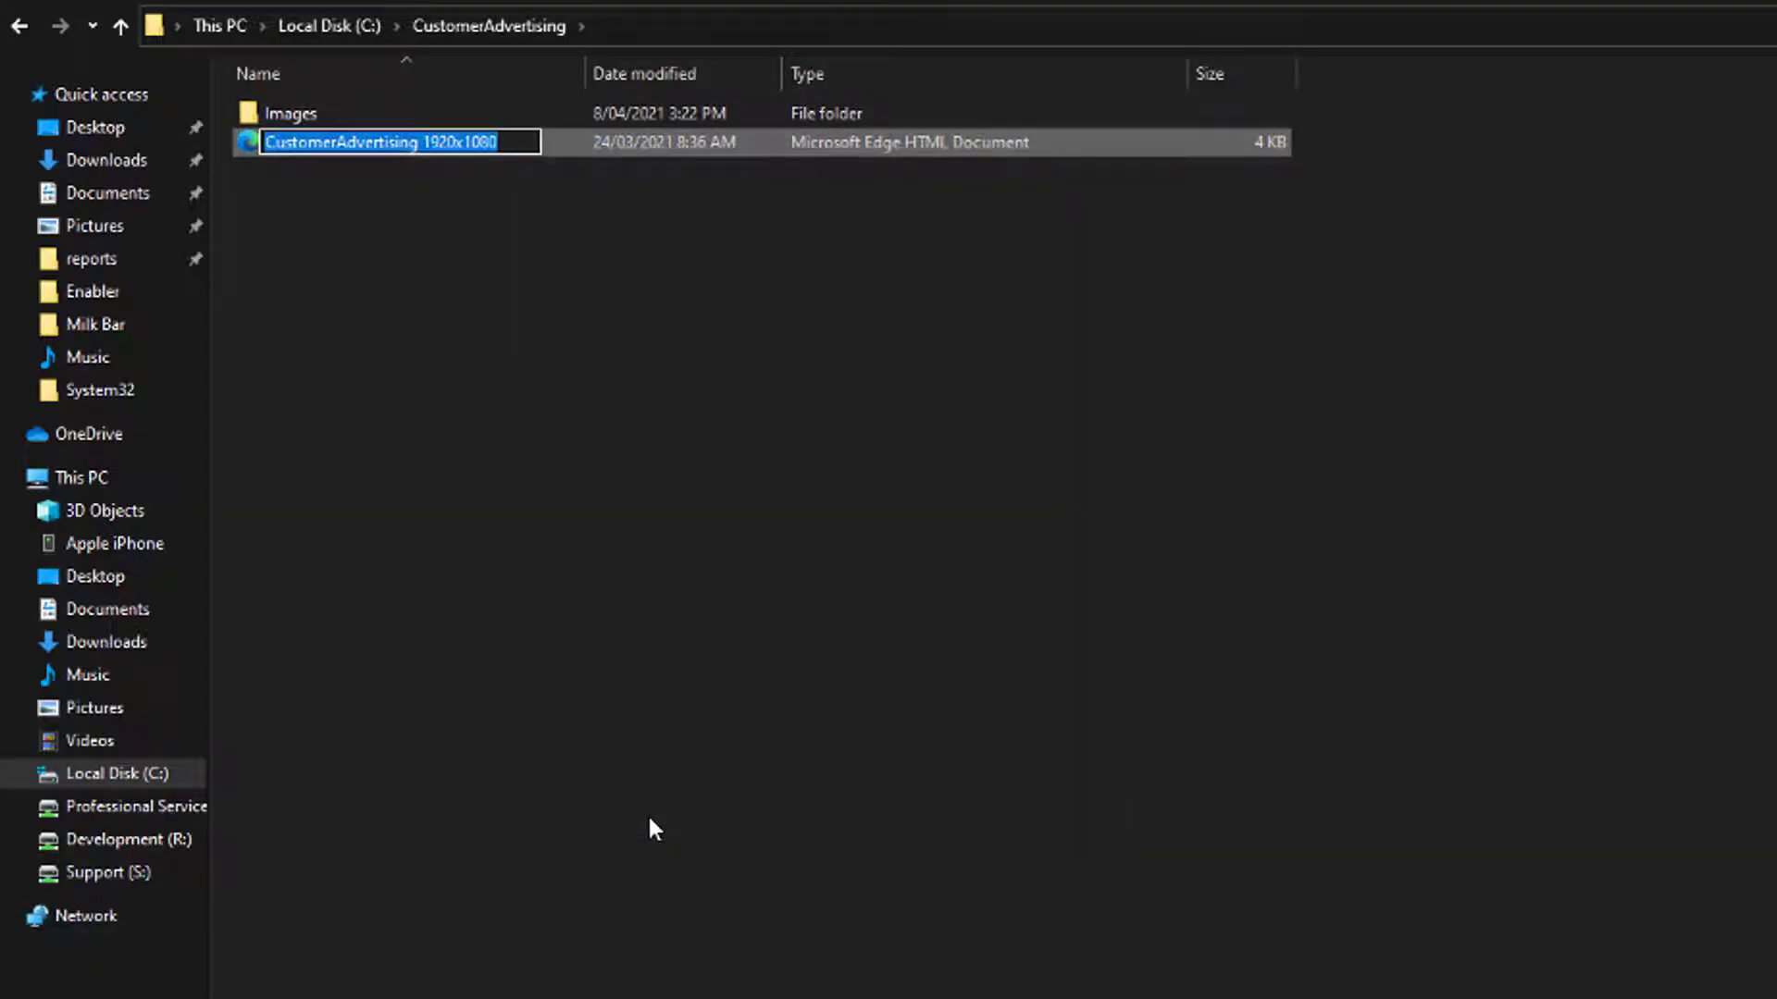
key("End")
key("BackSpace")
key("BackSpace")
key("BackSpace")
key("BackSpace")
key("BackSpace")
key("BackSpace")
key("BackSpace")
key("BackSpace")
key("BackSpace")
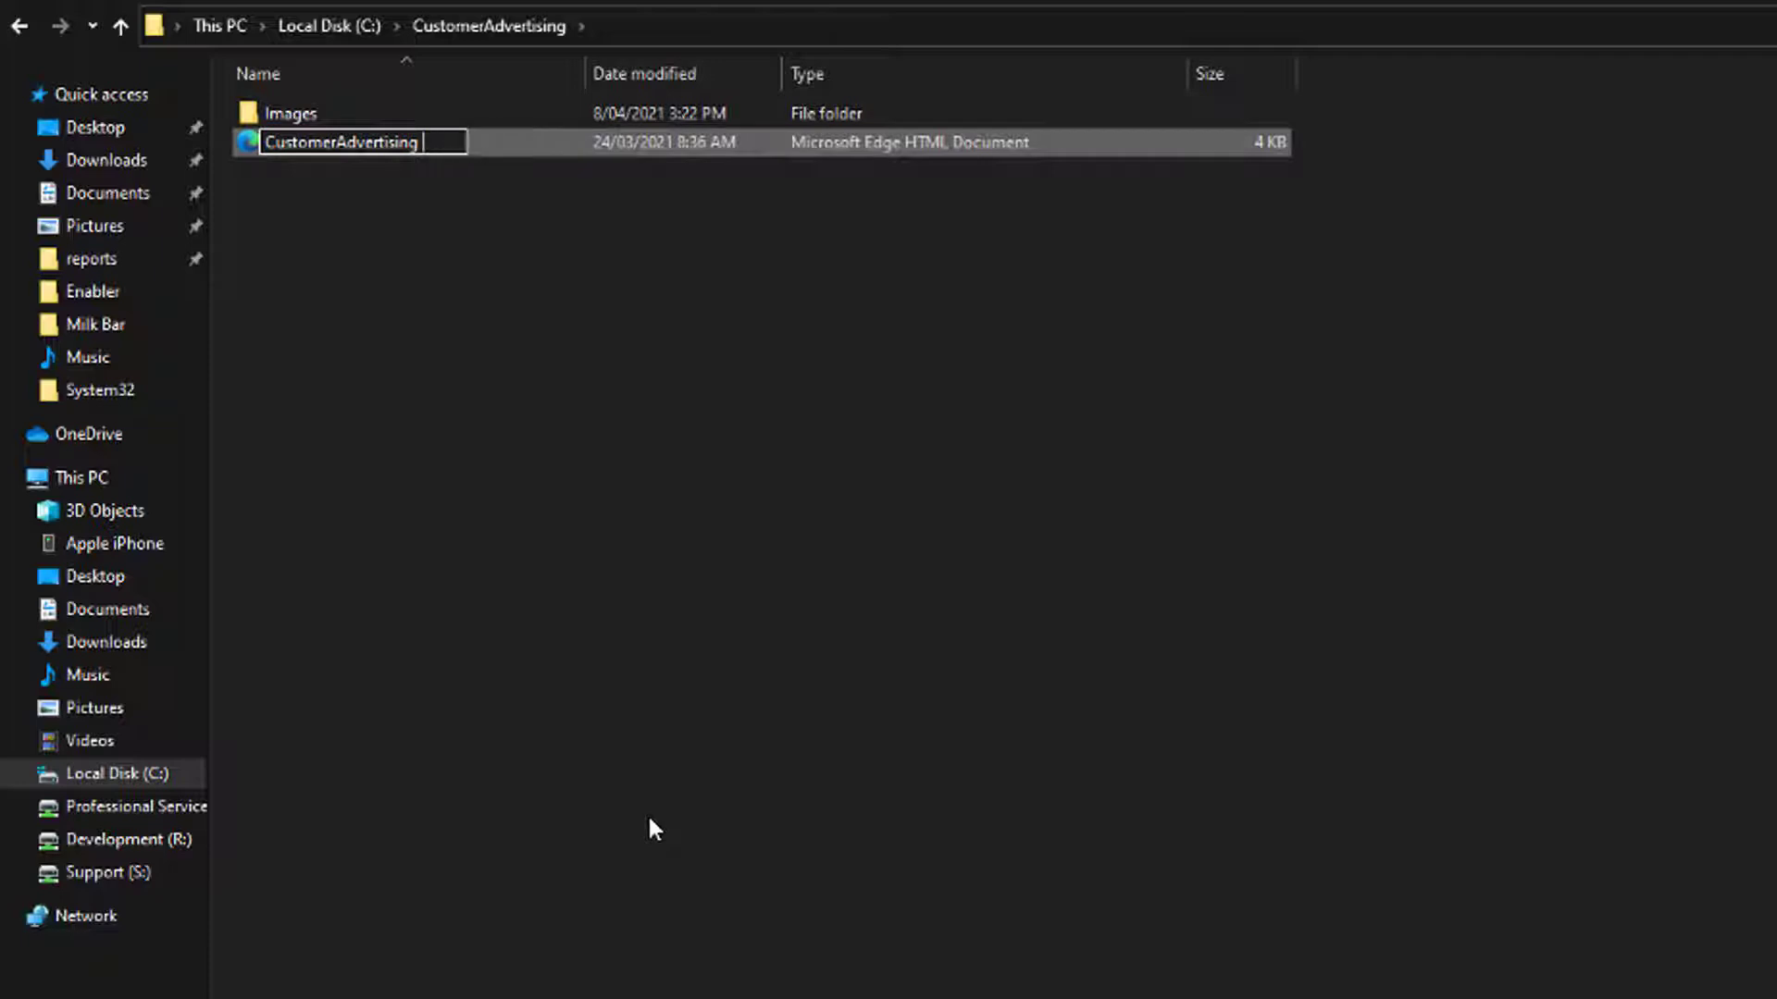
key("Return")
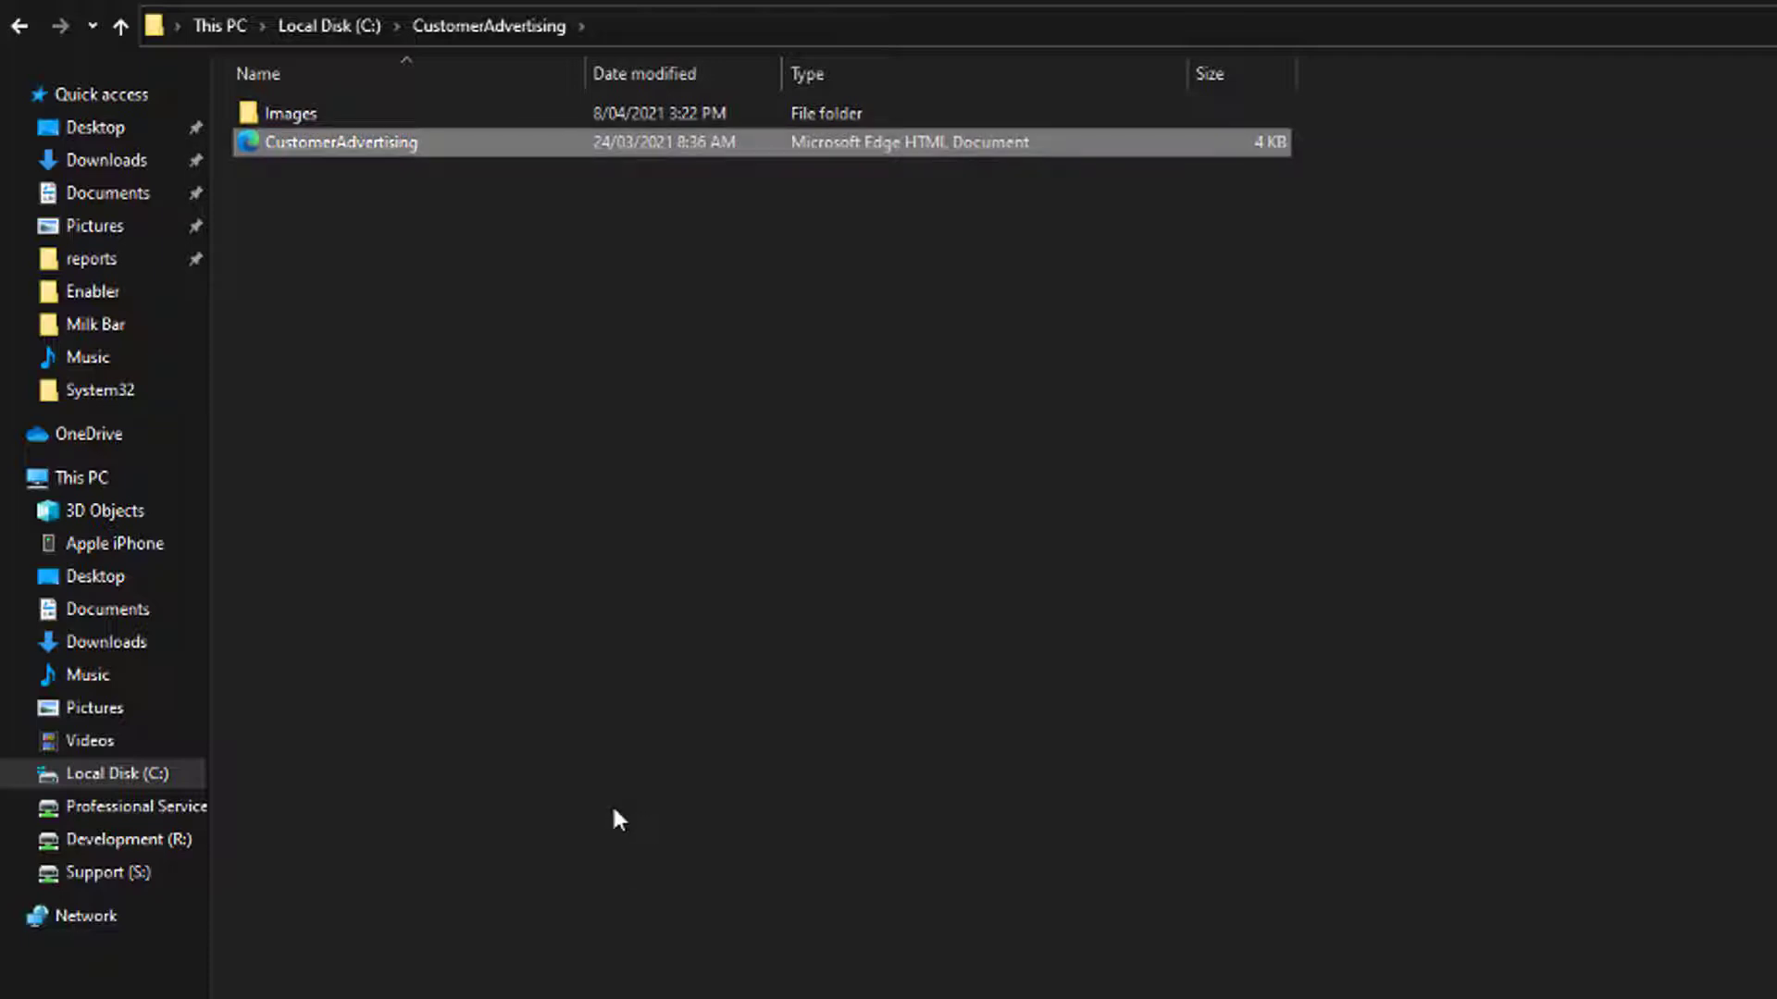
left_click(670, 743)
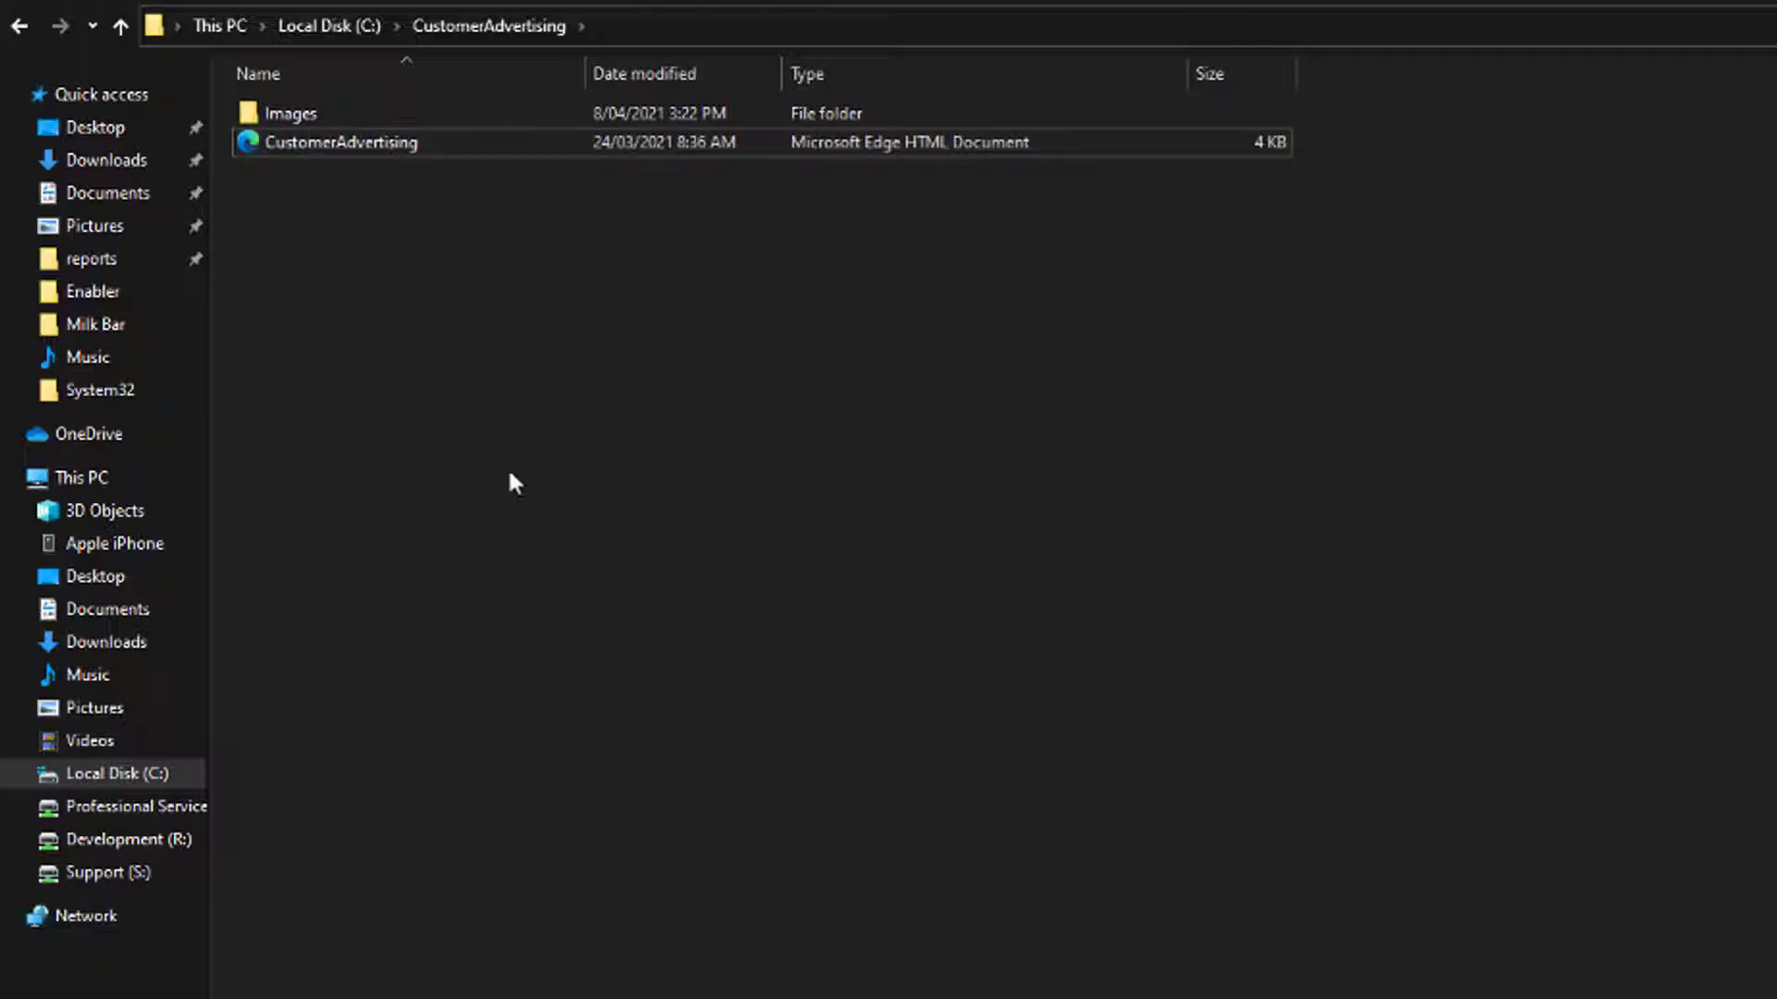
double_click(357, 111)
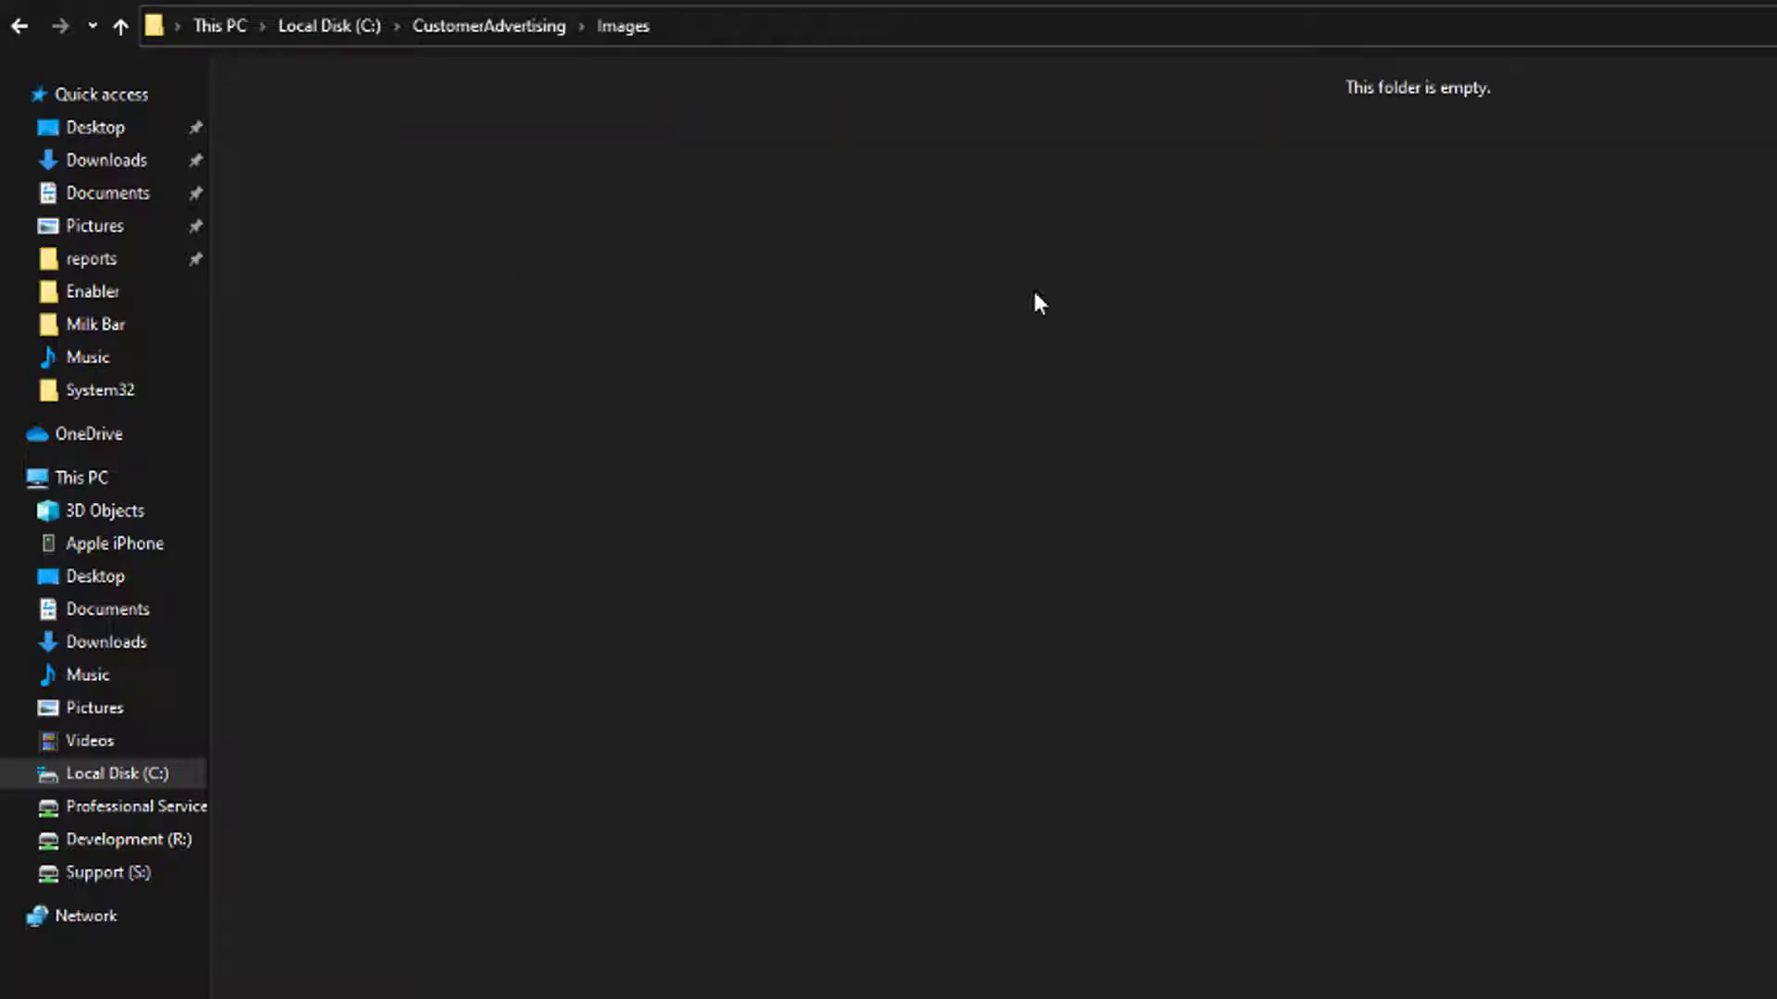
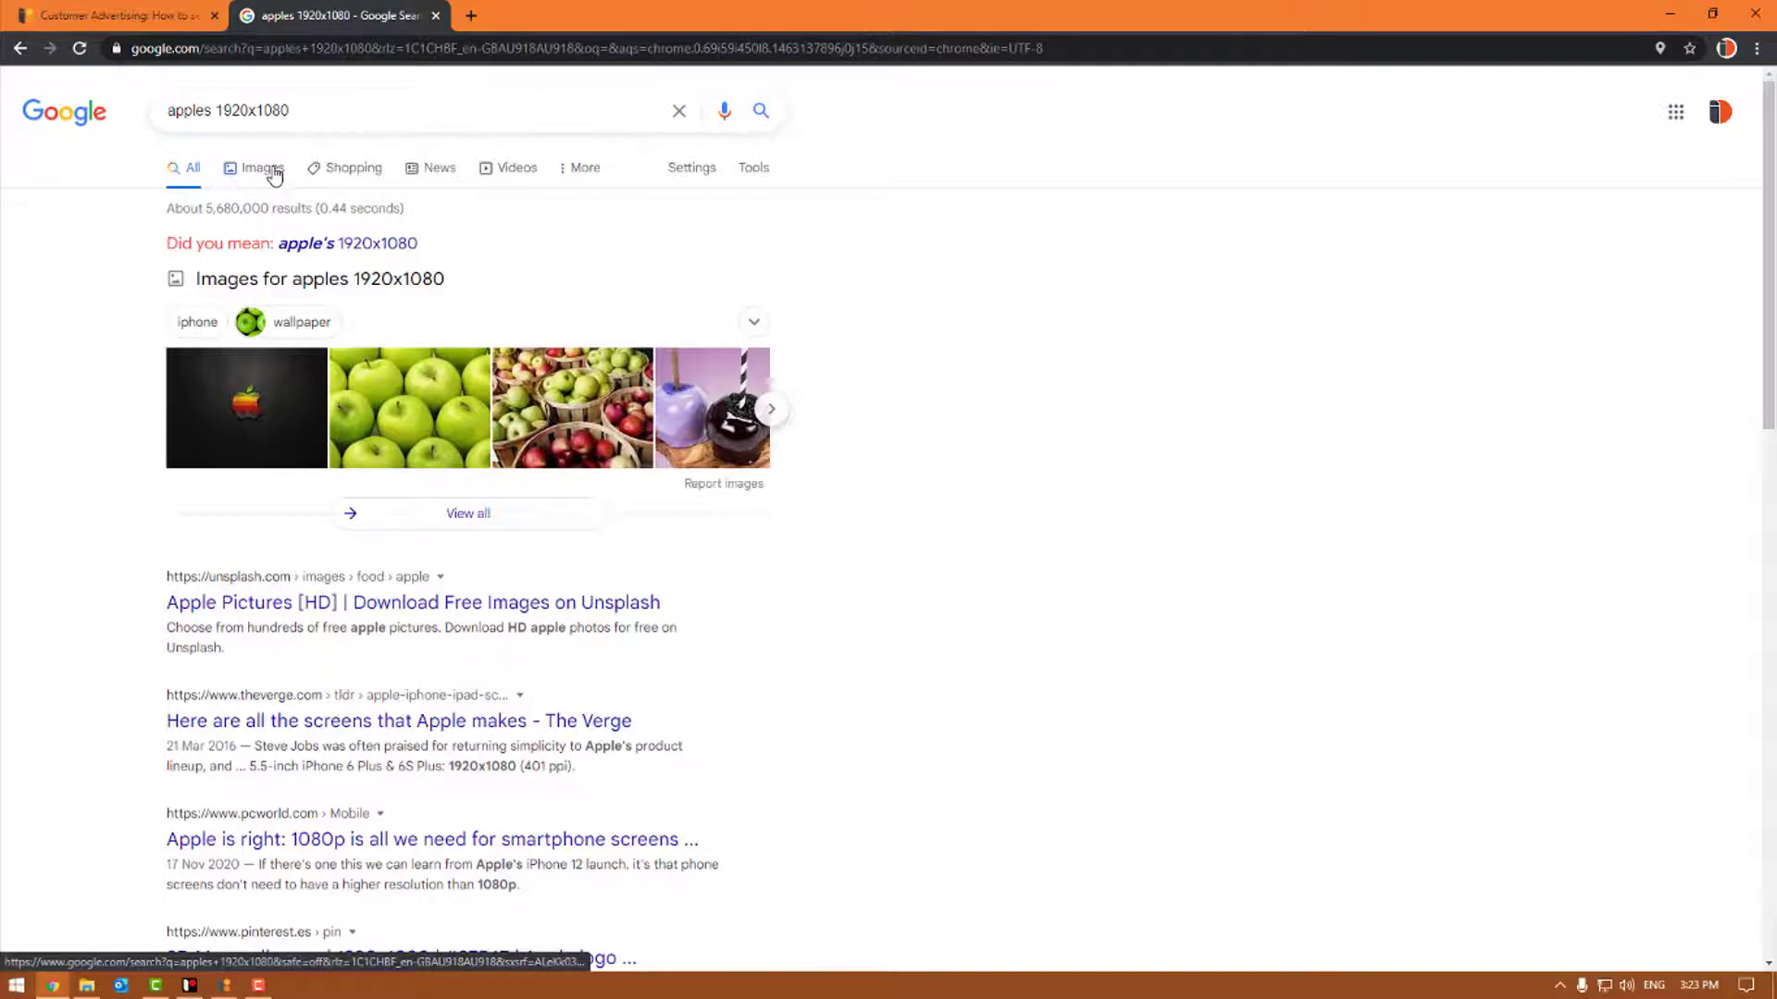
From the image results for apples 1920x1080, save the October apples wallpaper as a JPEG in CustomerAdvertising\Images and keep the blocked download
left_click(274, 175)
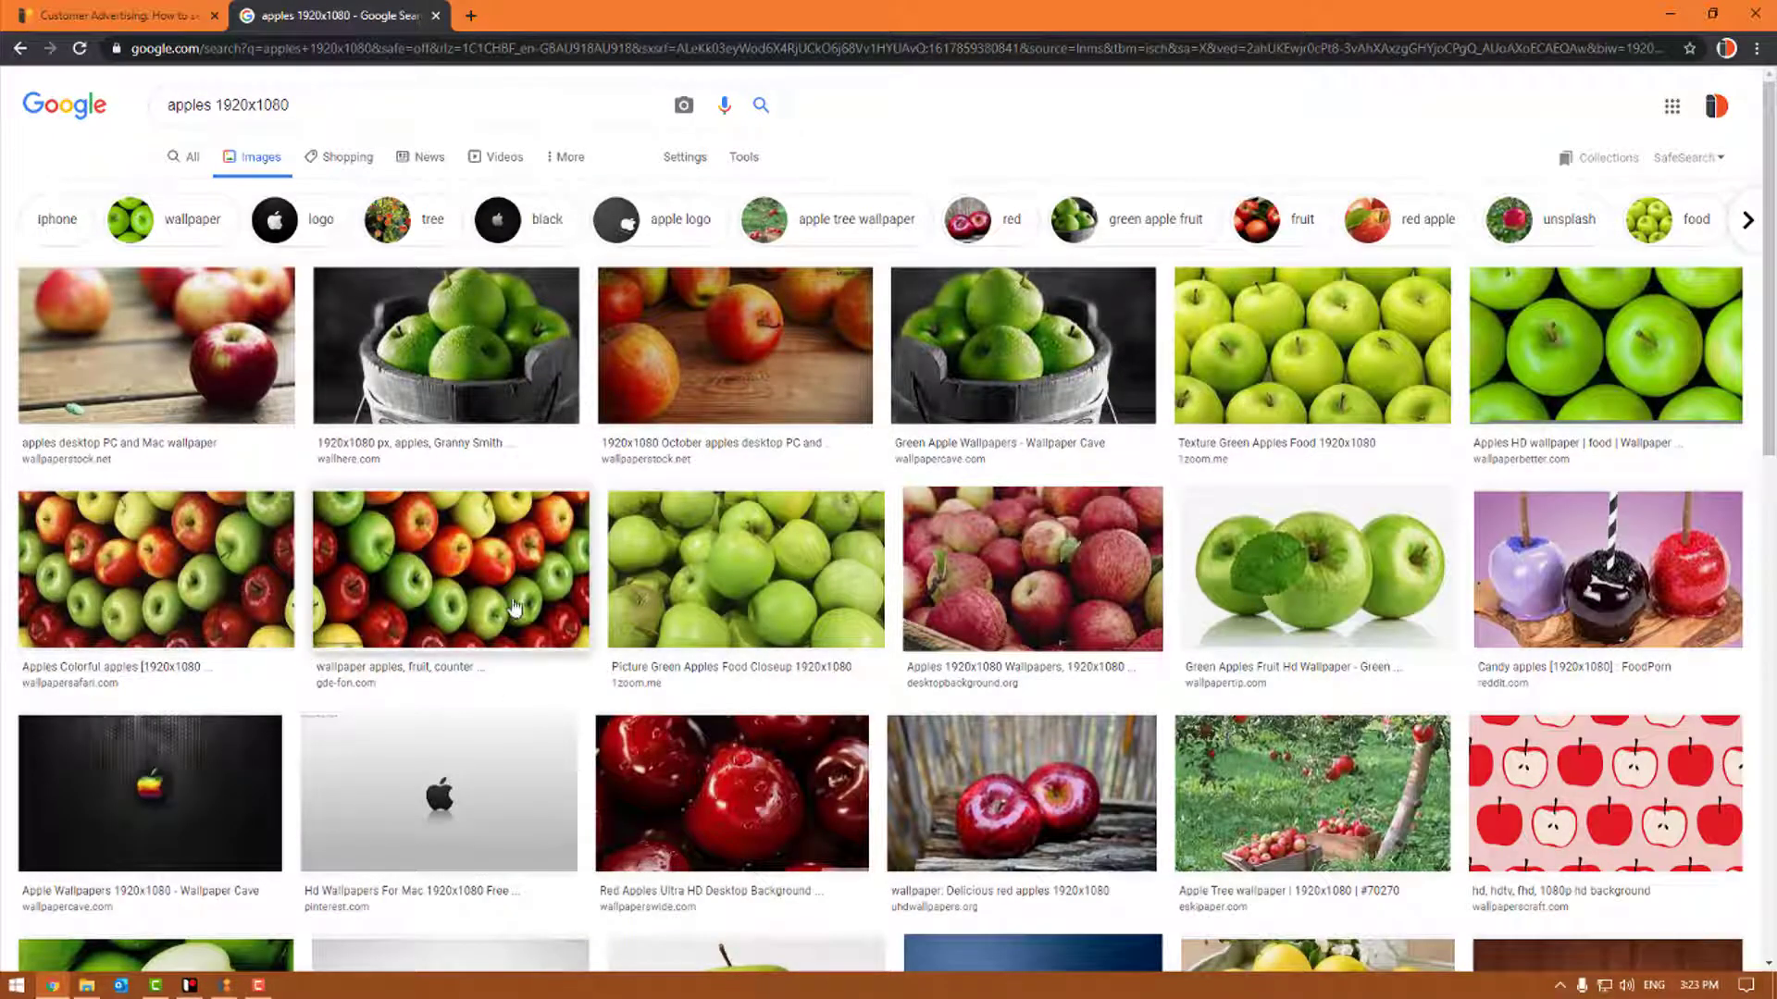
left_click(761, 361)
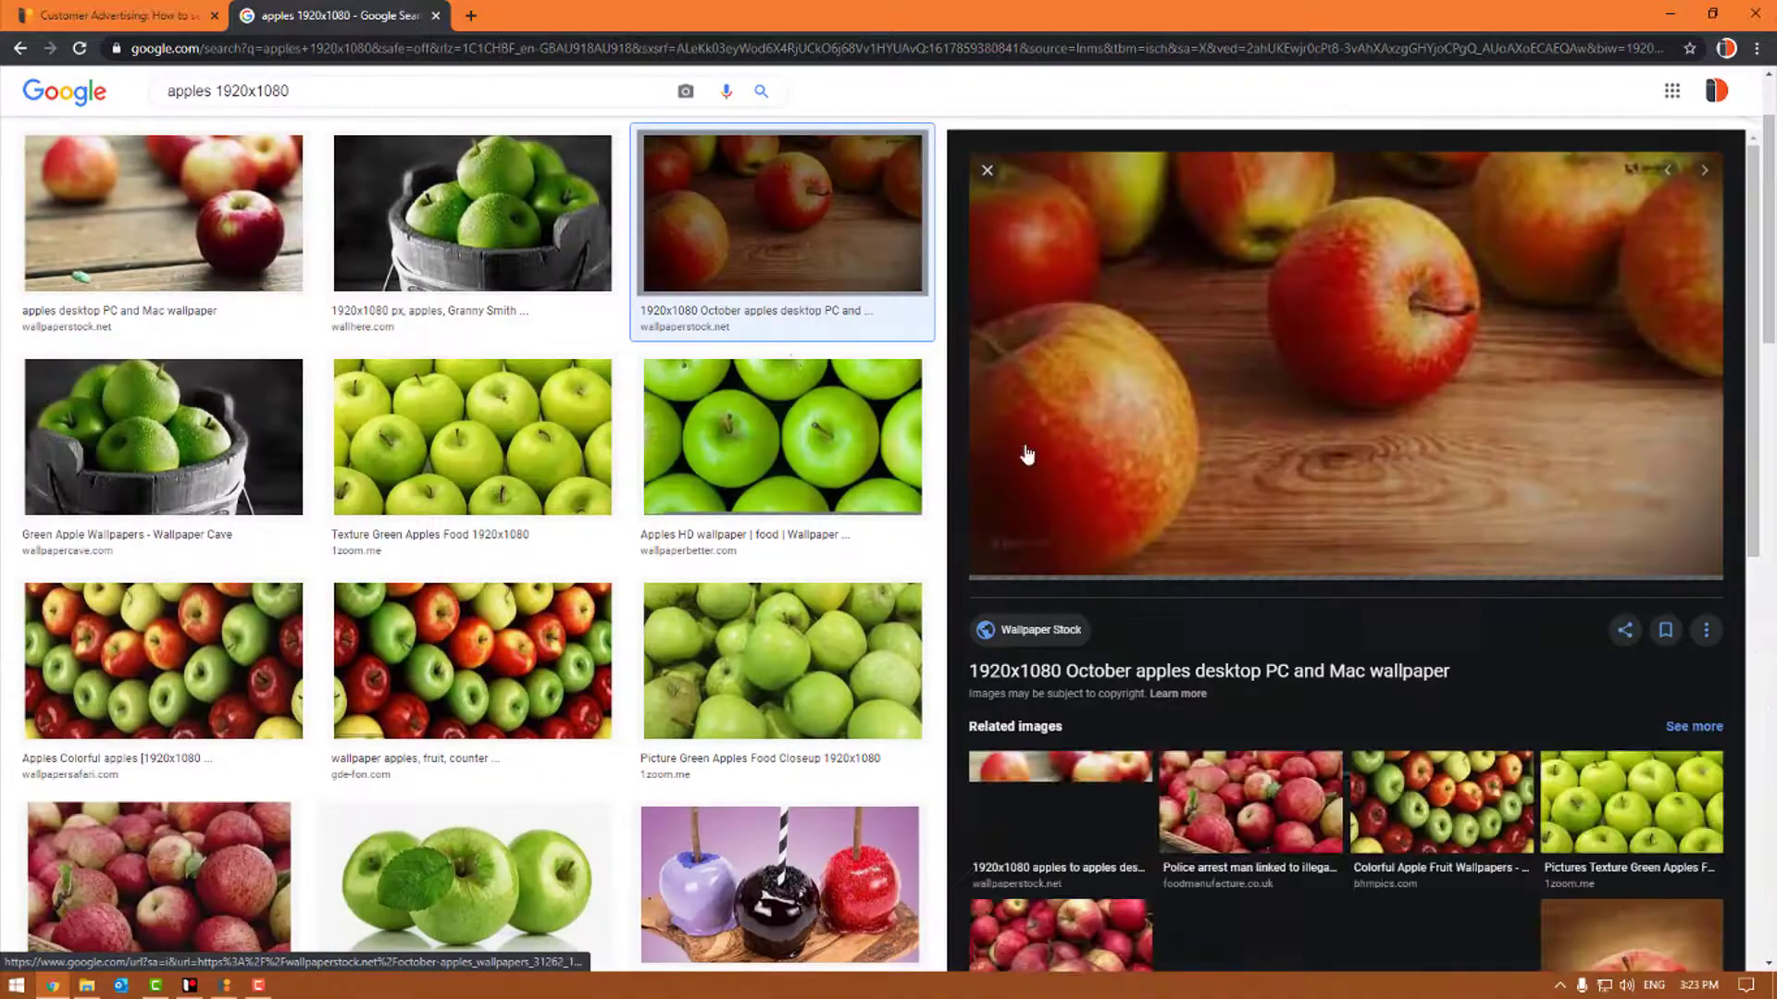
right_click(1165, 374)
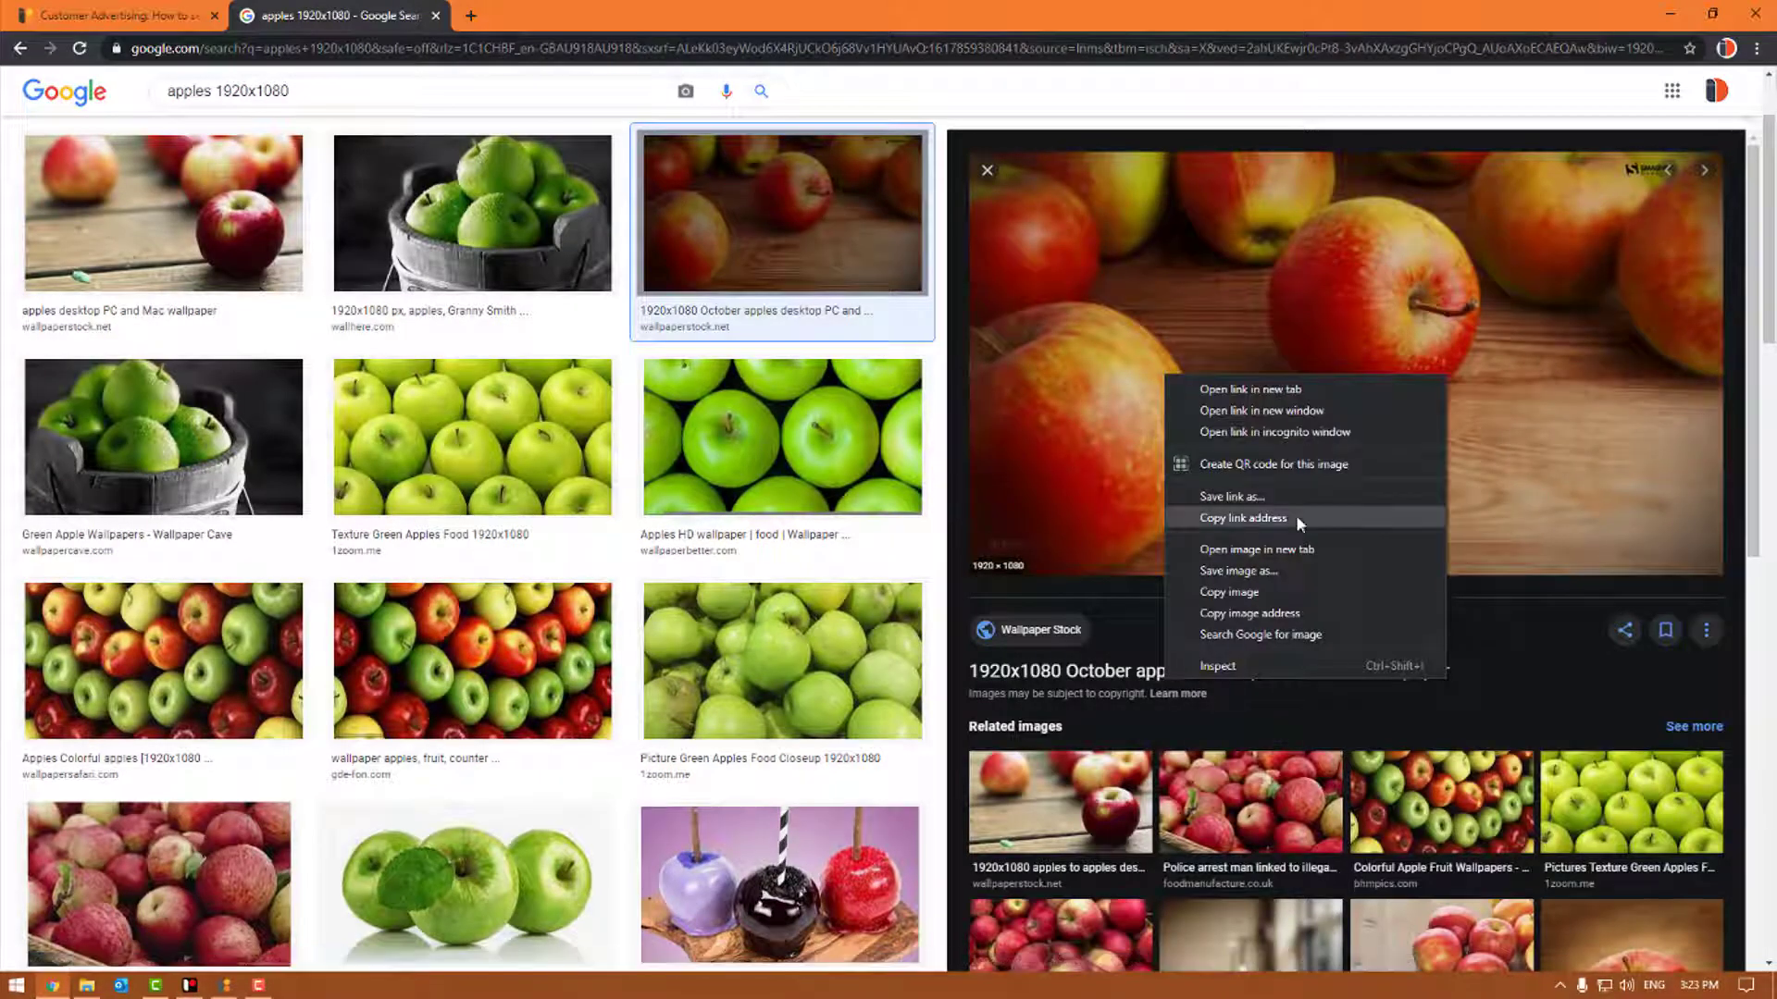
left_click(1239, 570)
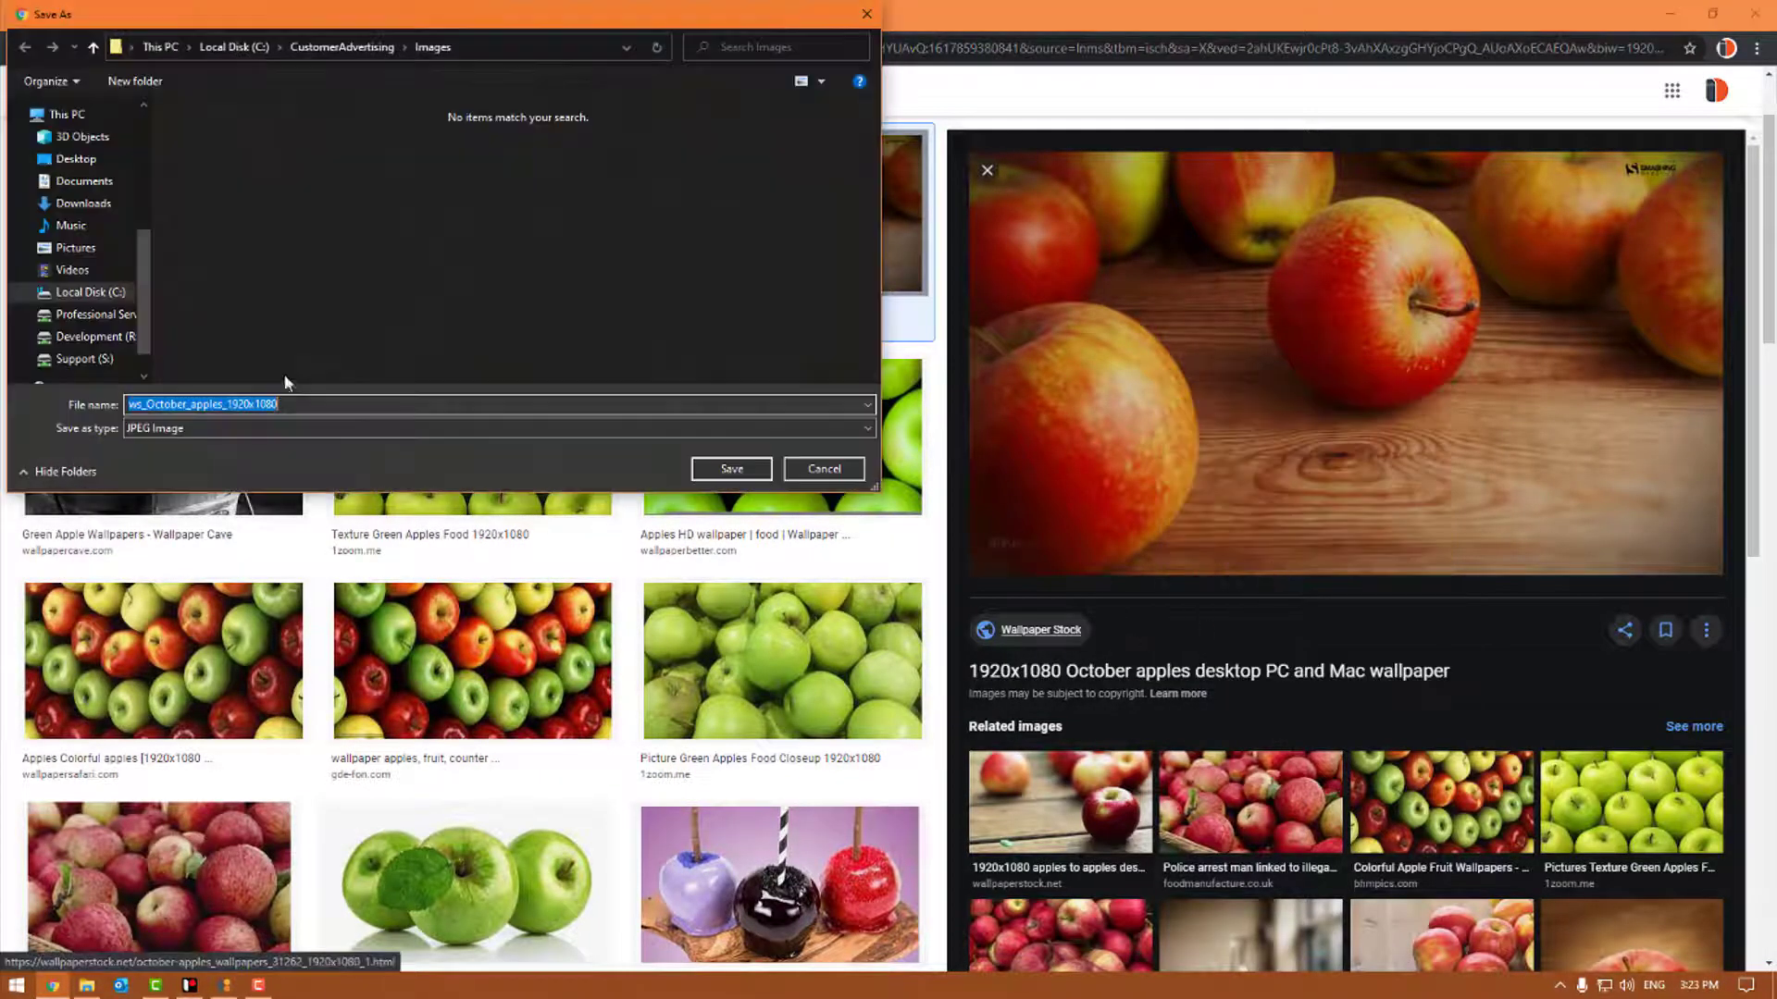
left_click(731, 469)
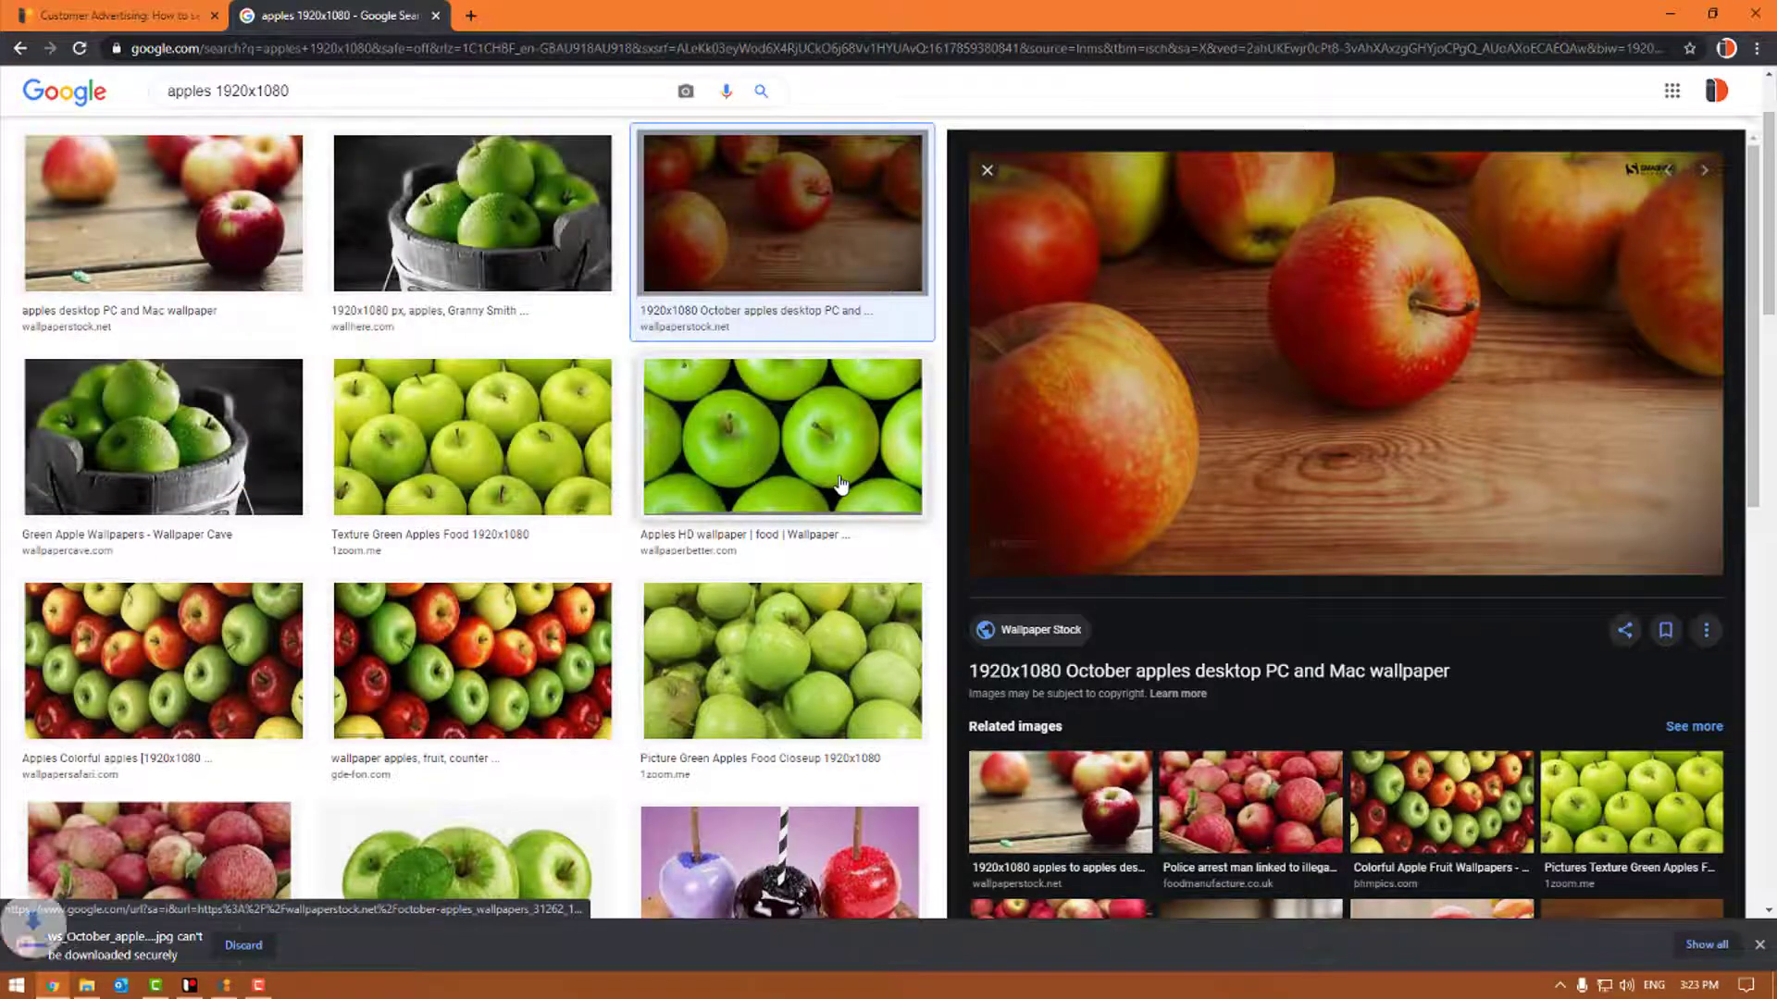
left_click(298, 940)
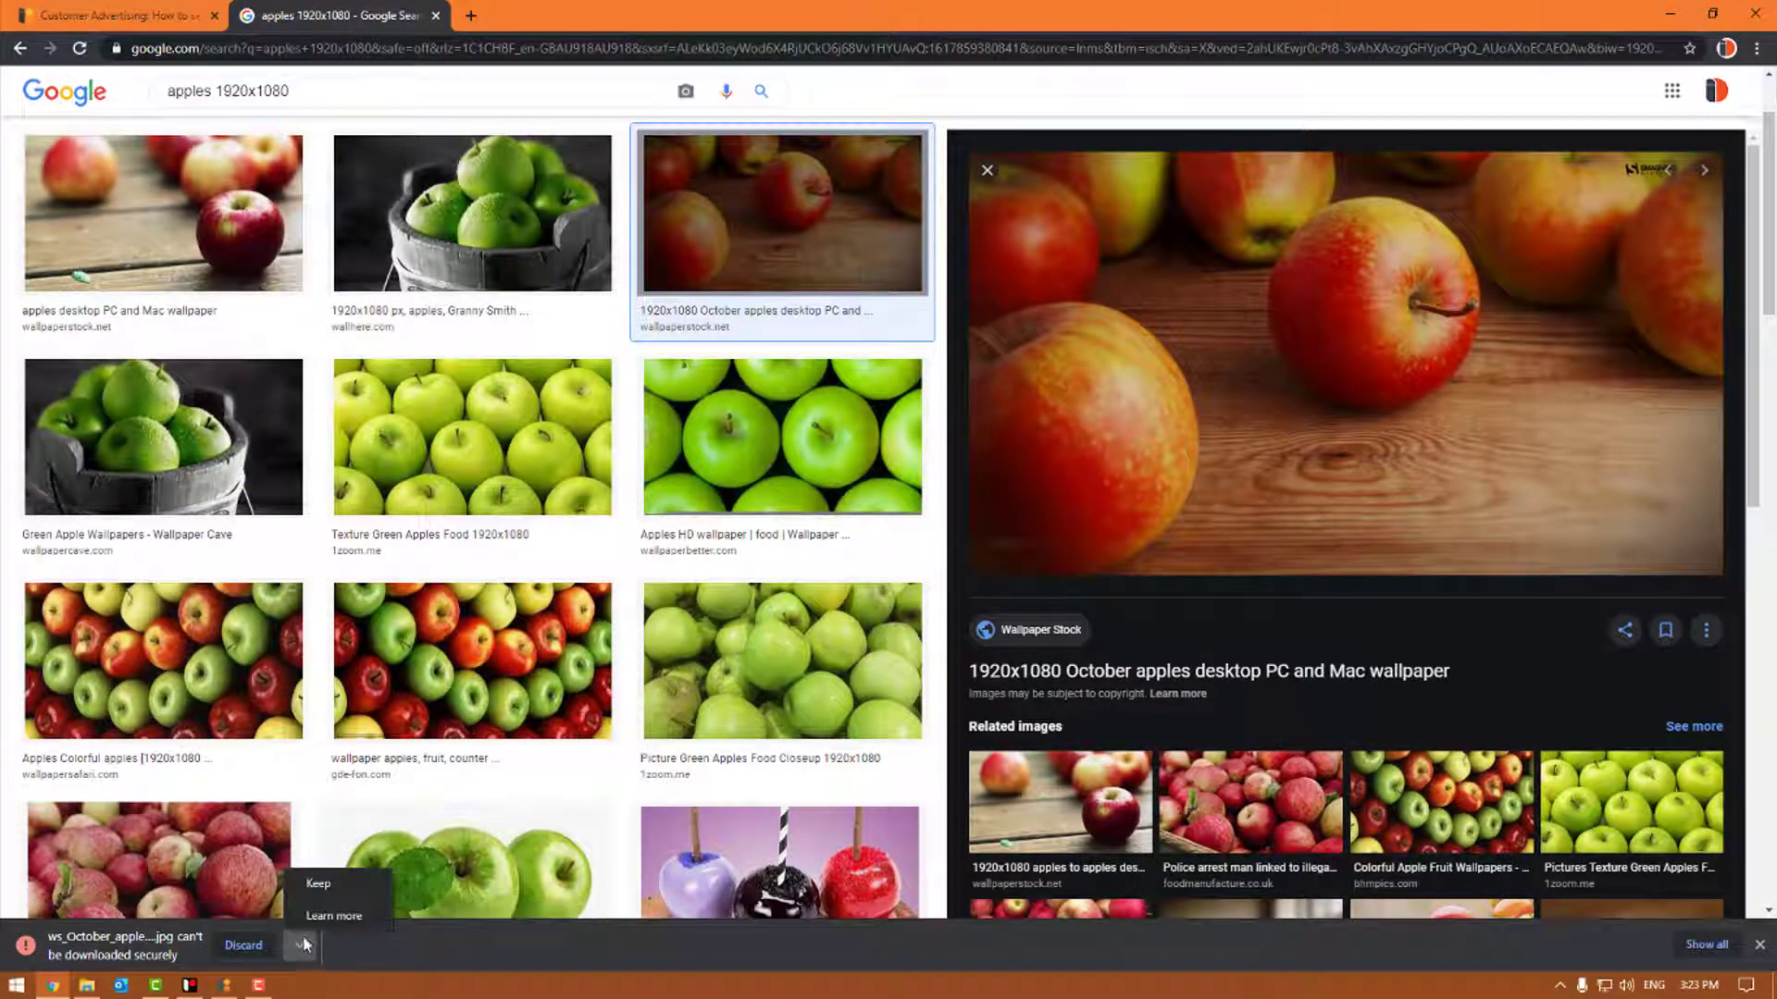
left_click(347, 886)
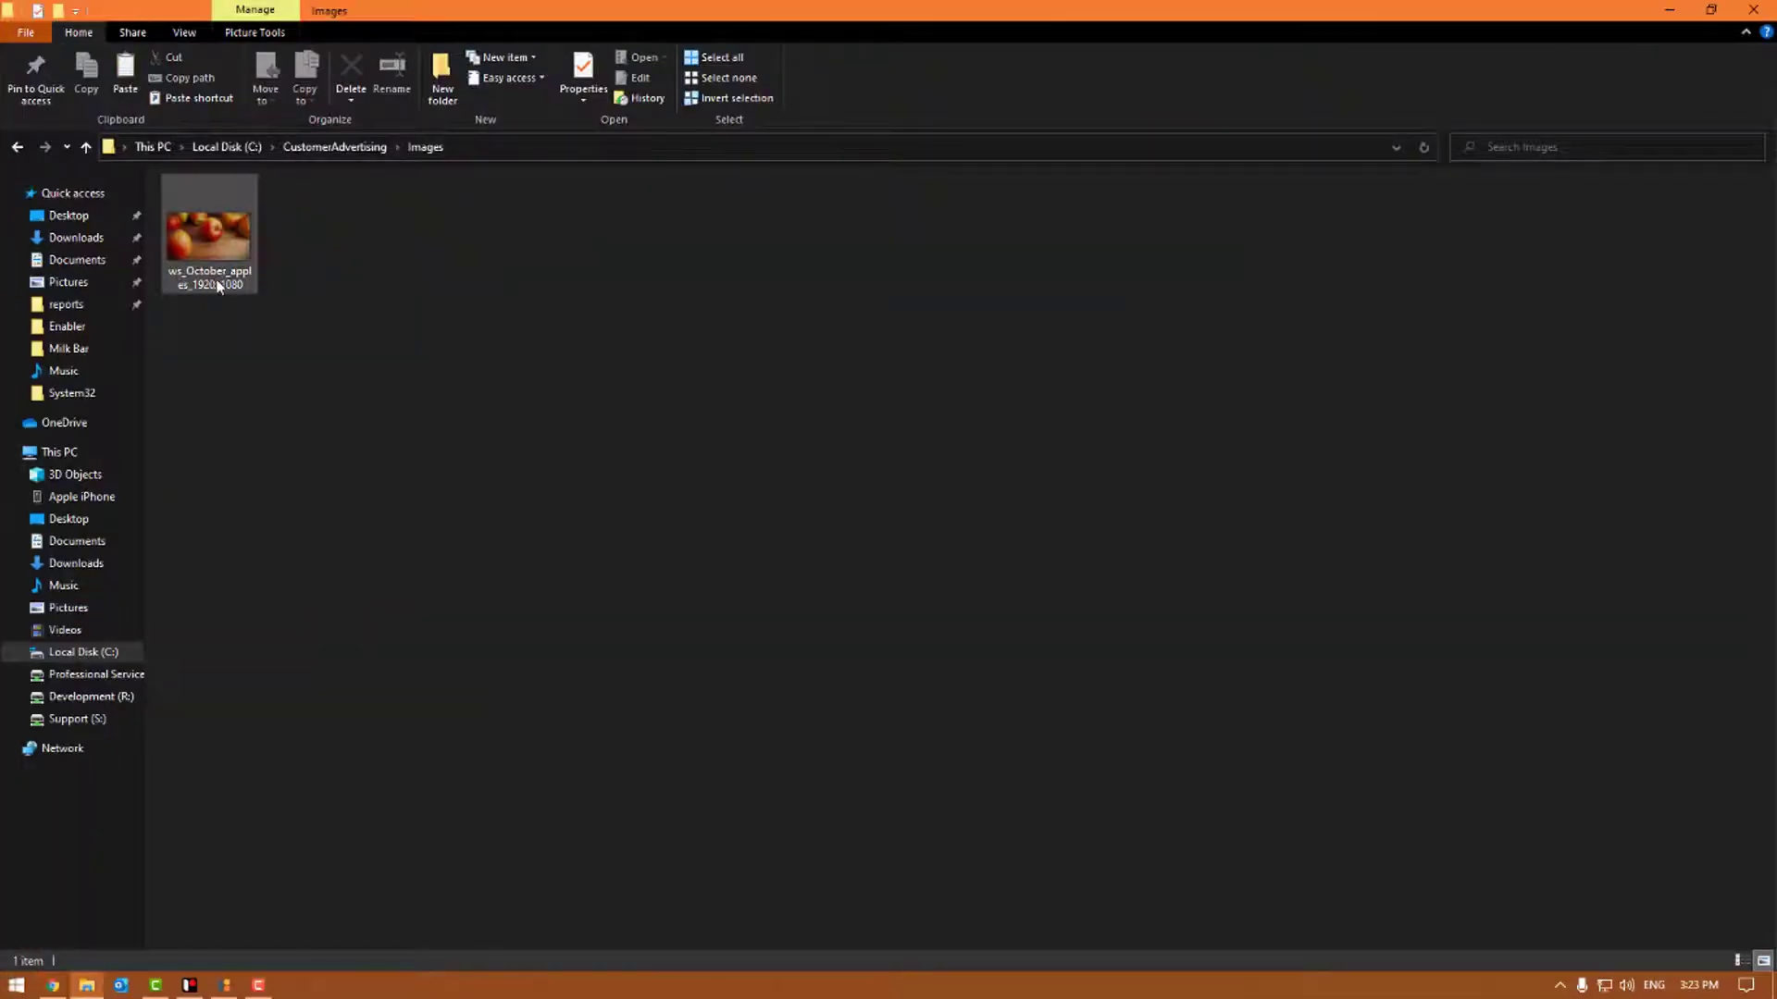
Rename the downloaded apples picture in the Images folder as 1
right_click(220, 274)
left_click(303, 927)
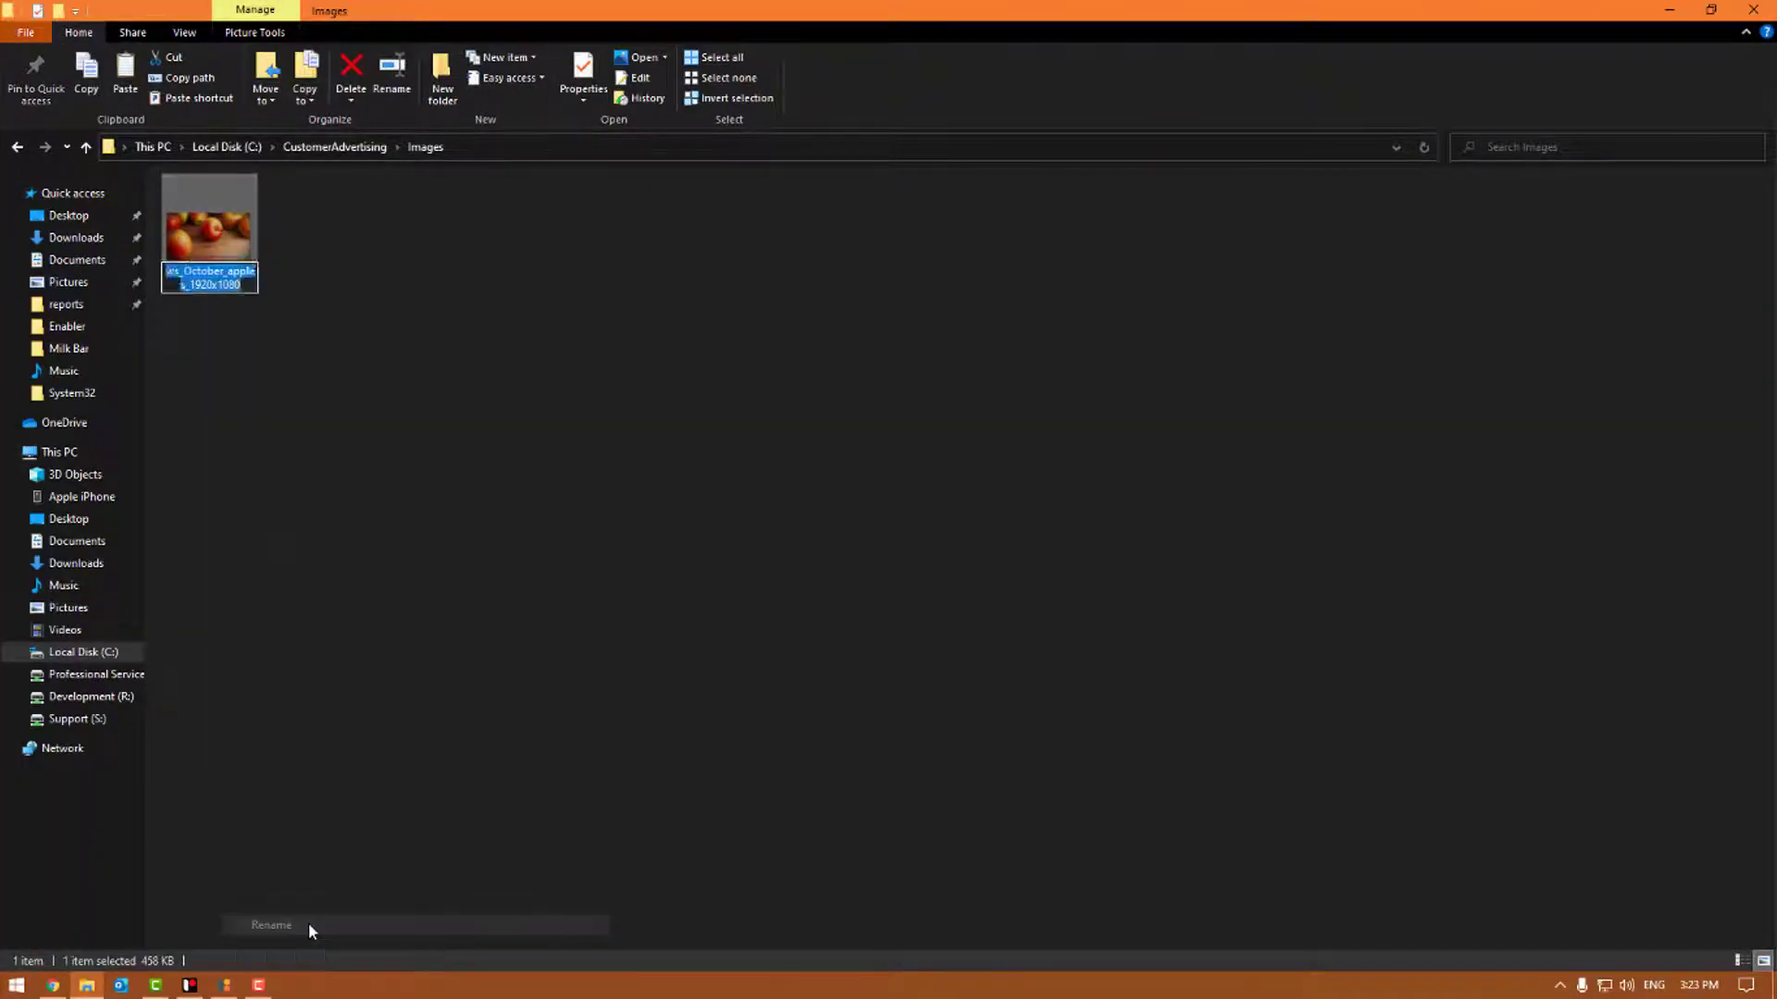
type("1")
key("Return")
key("ctrl+v")
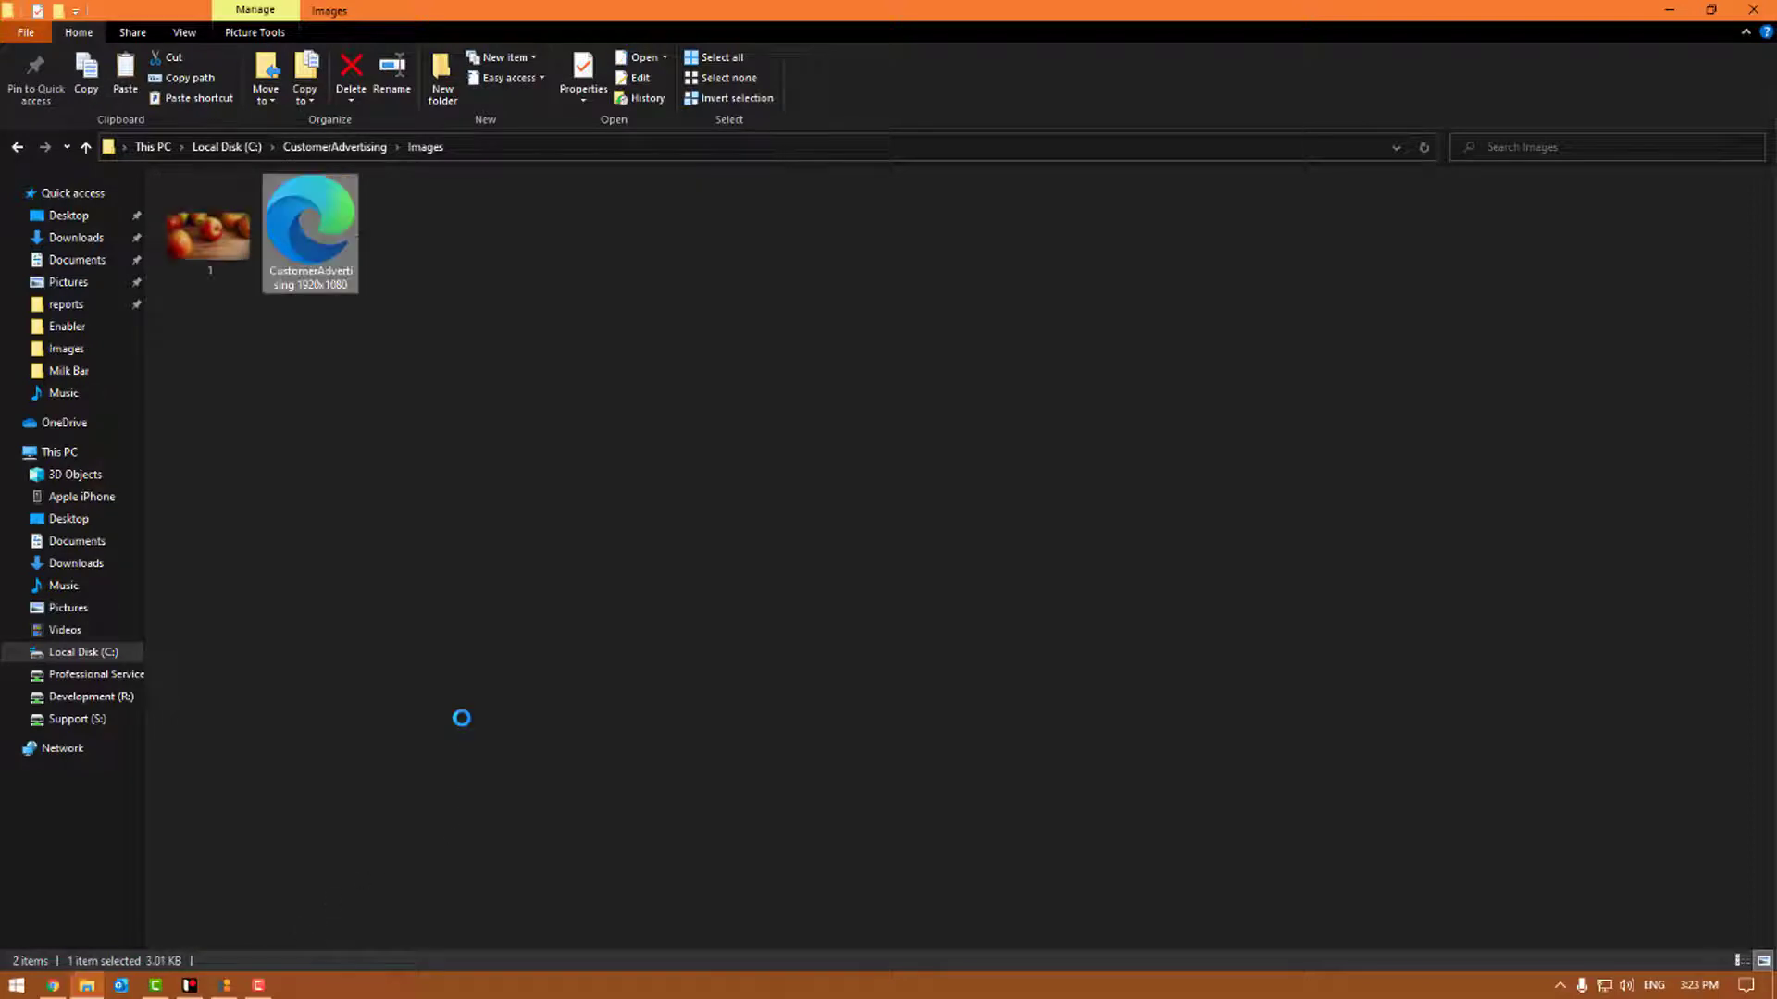
key("ctrl+v")
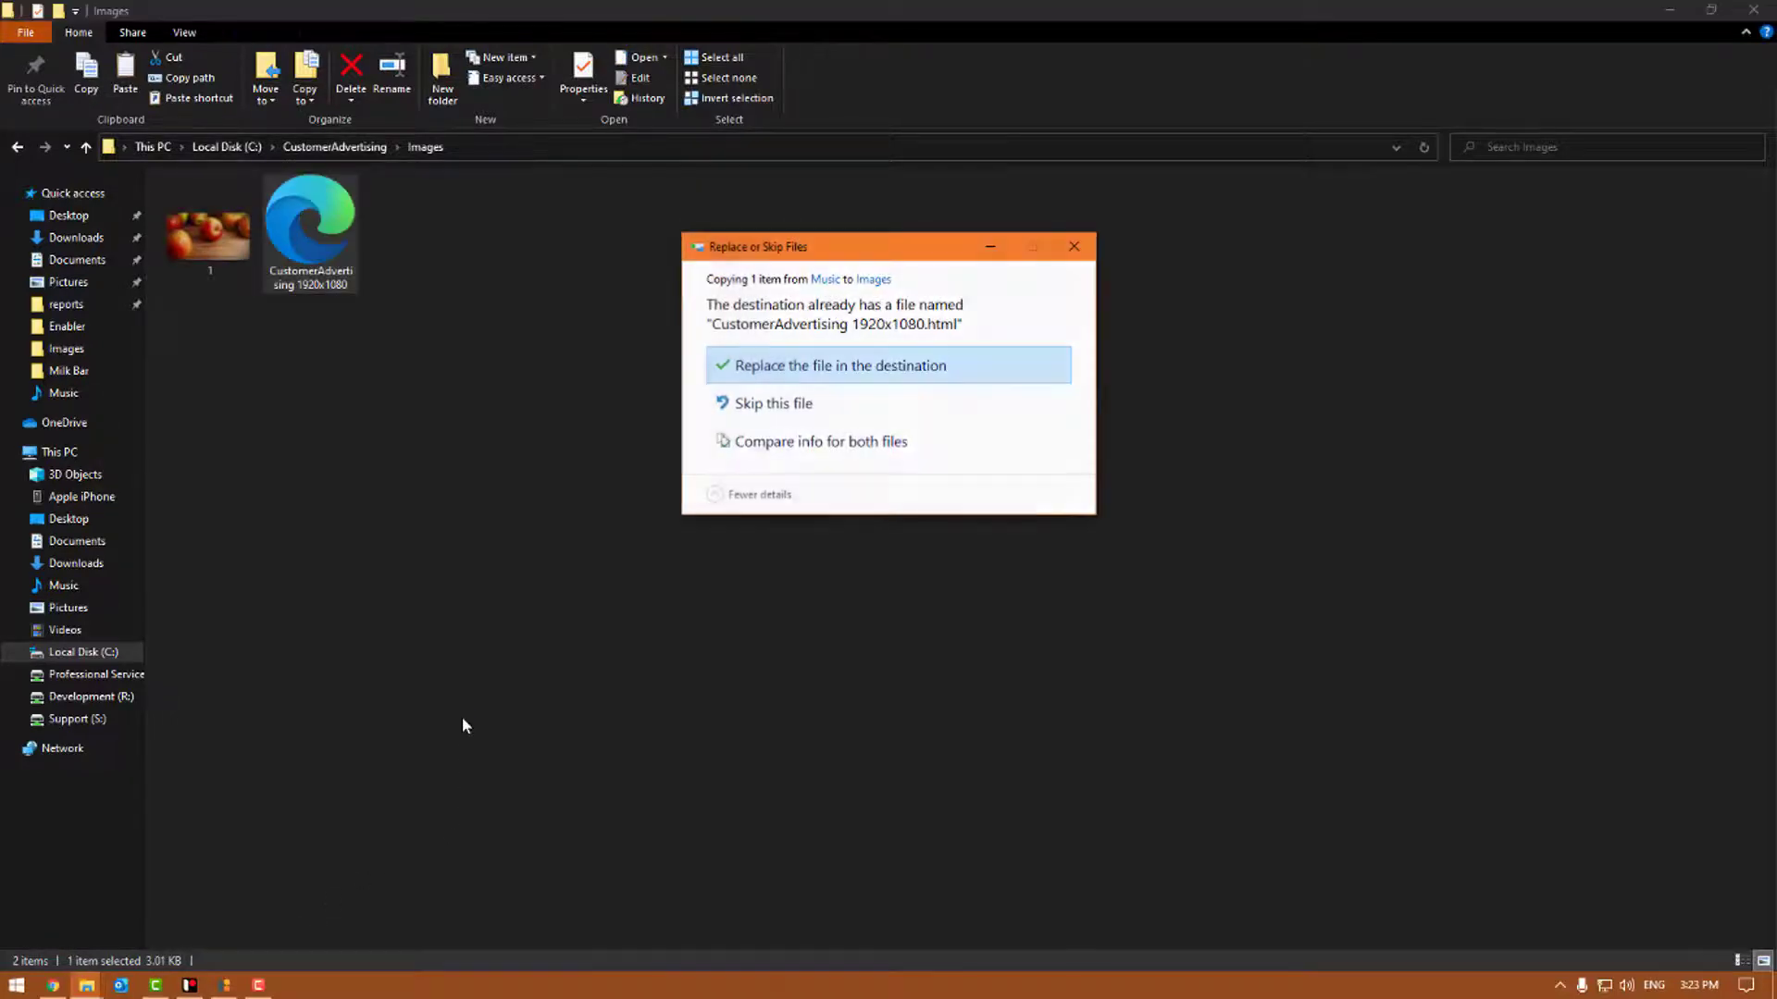
left_click(1073, 247)
key("Delete")
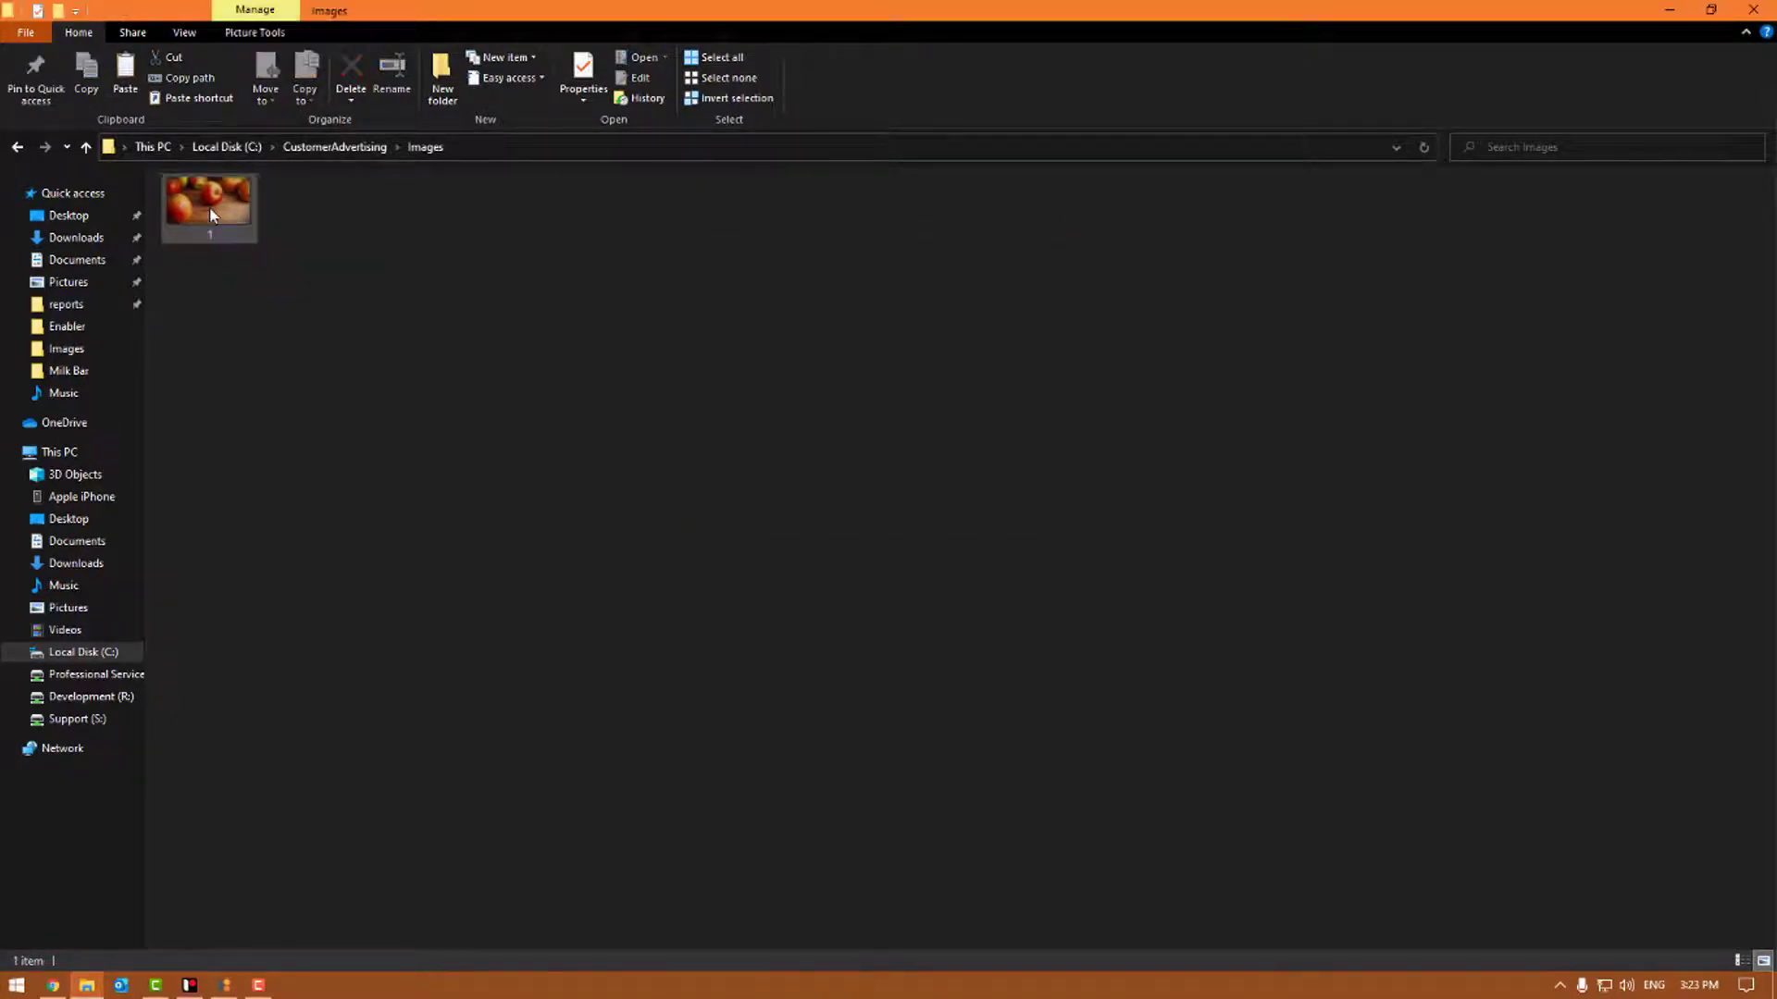
Copy image 1 and paste eight duplicates of it into the Images folder
key("ctrl+c")
key("ctrl+v")
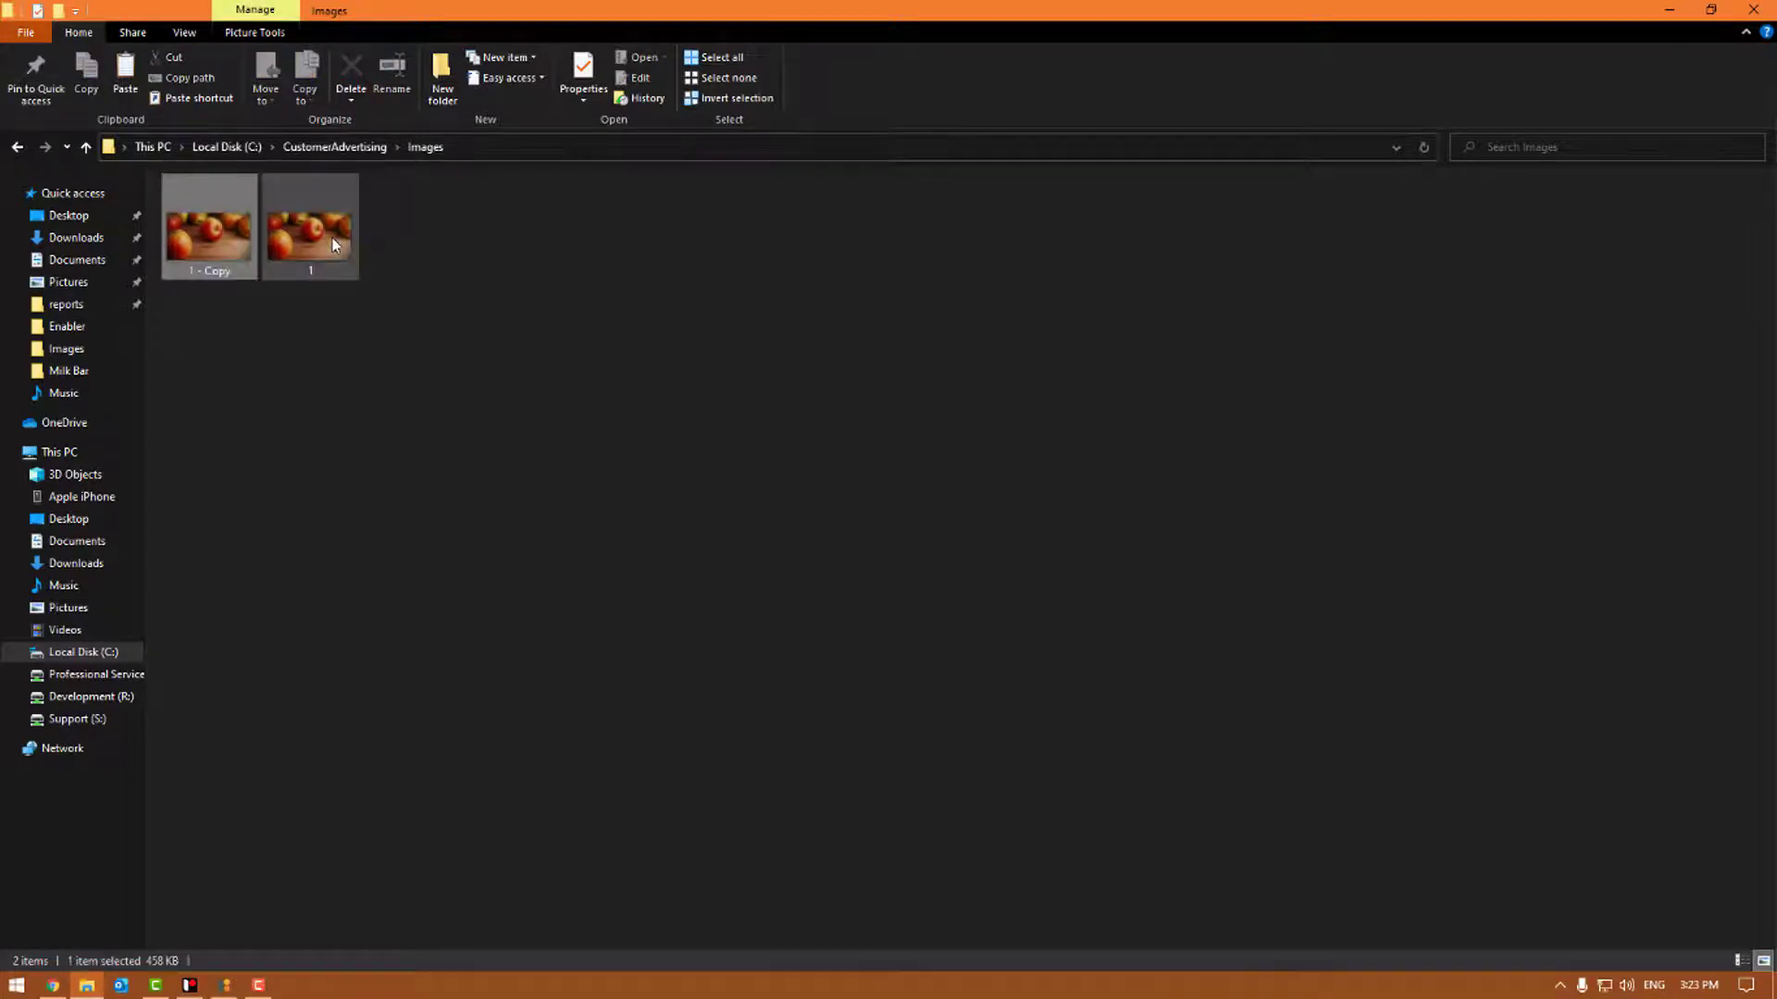
key("ctrl+v")
key("ctrl+v")
key("ctrl+v")
key("ctrl+v")
key("ctrl+v")
key("ctrl+v")
key("ctrl+v")
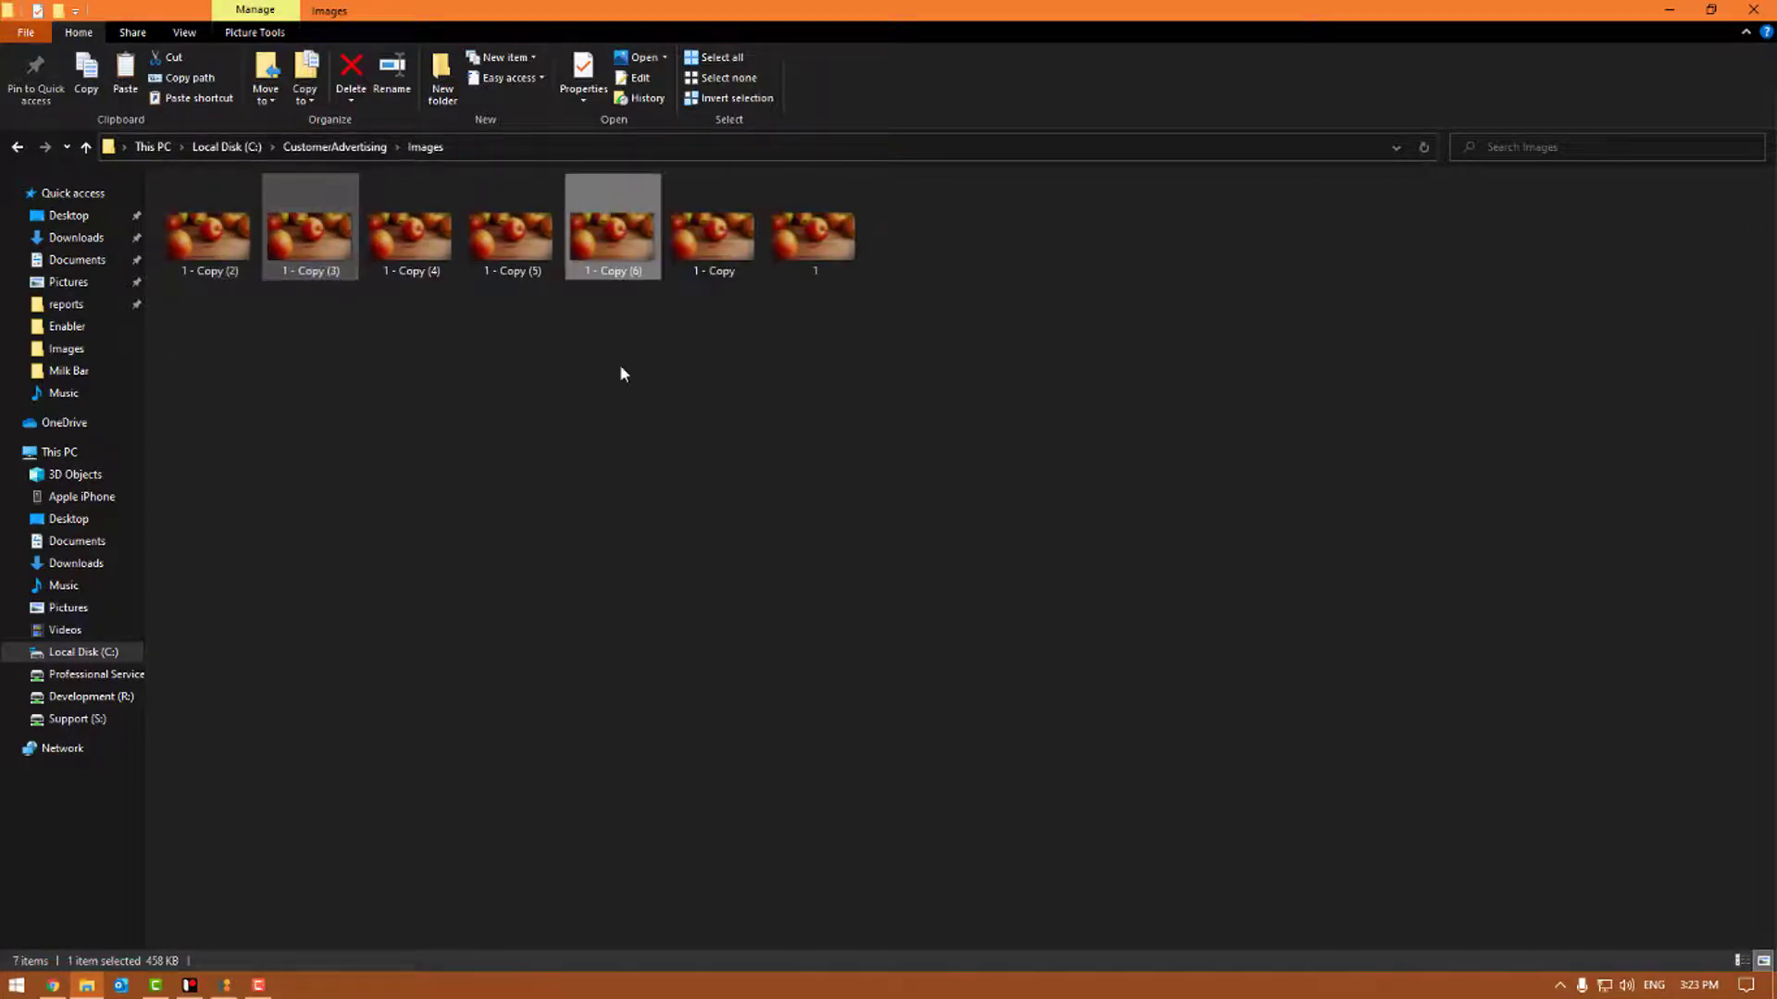
Rename the duplicate 1 - Copy (2) as 2 and 1 - Copy (3) as 3
right_click(225, 271)
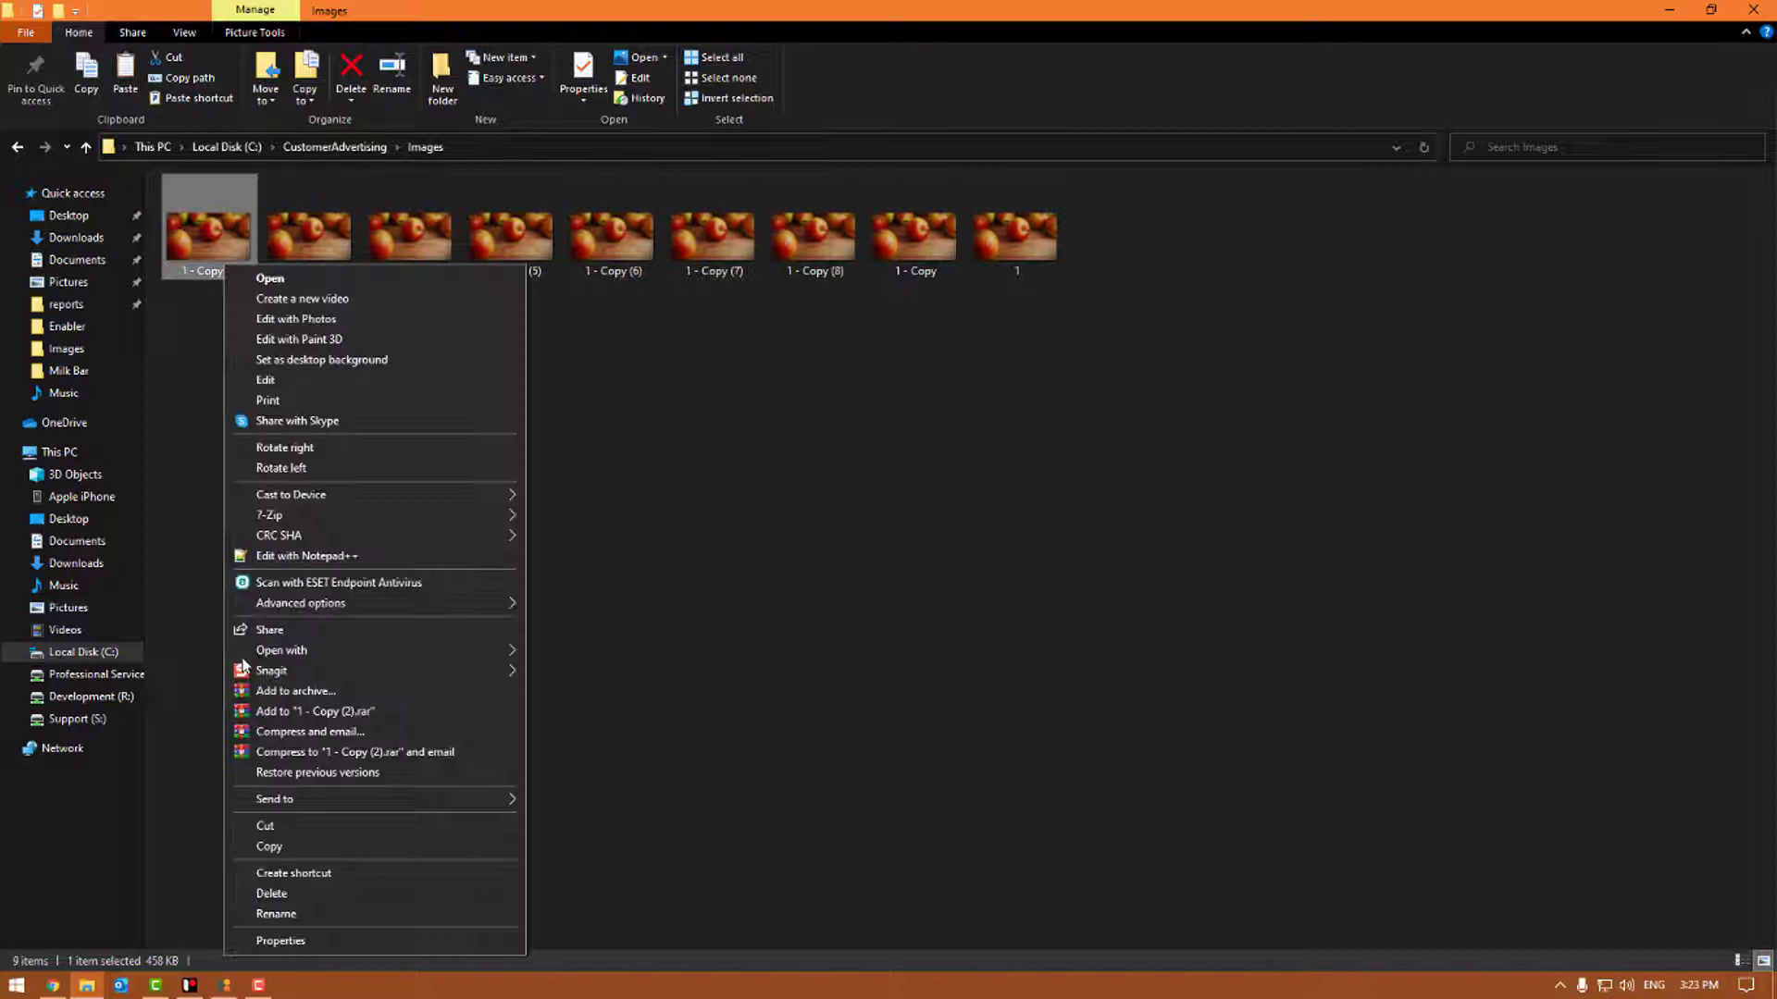
left_click(287, 913)
type("2")
key("Return")
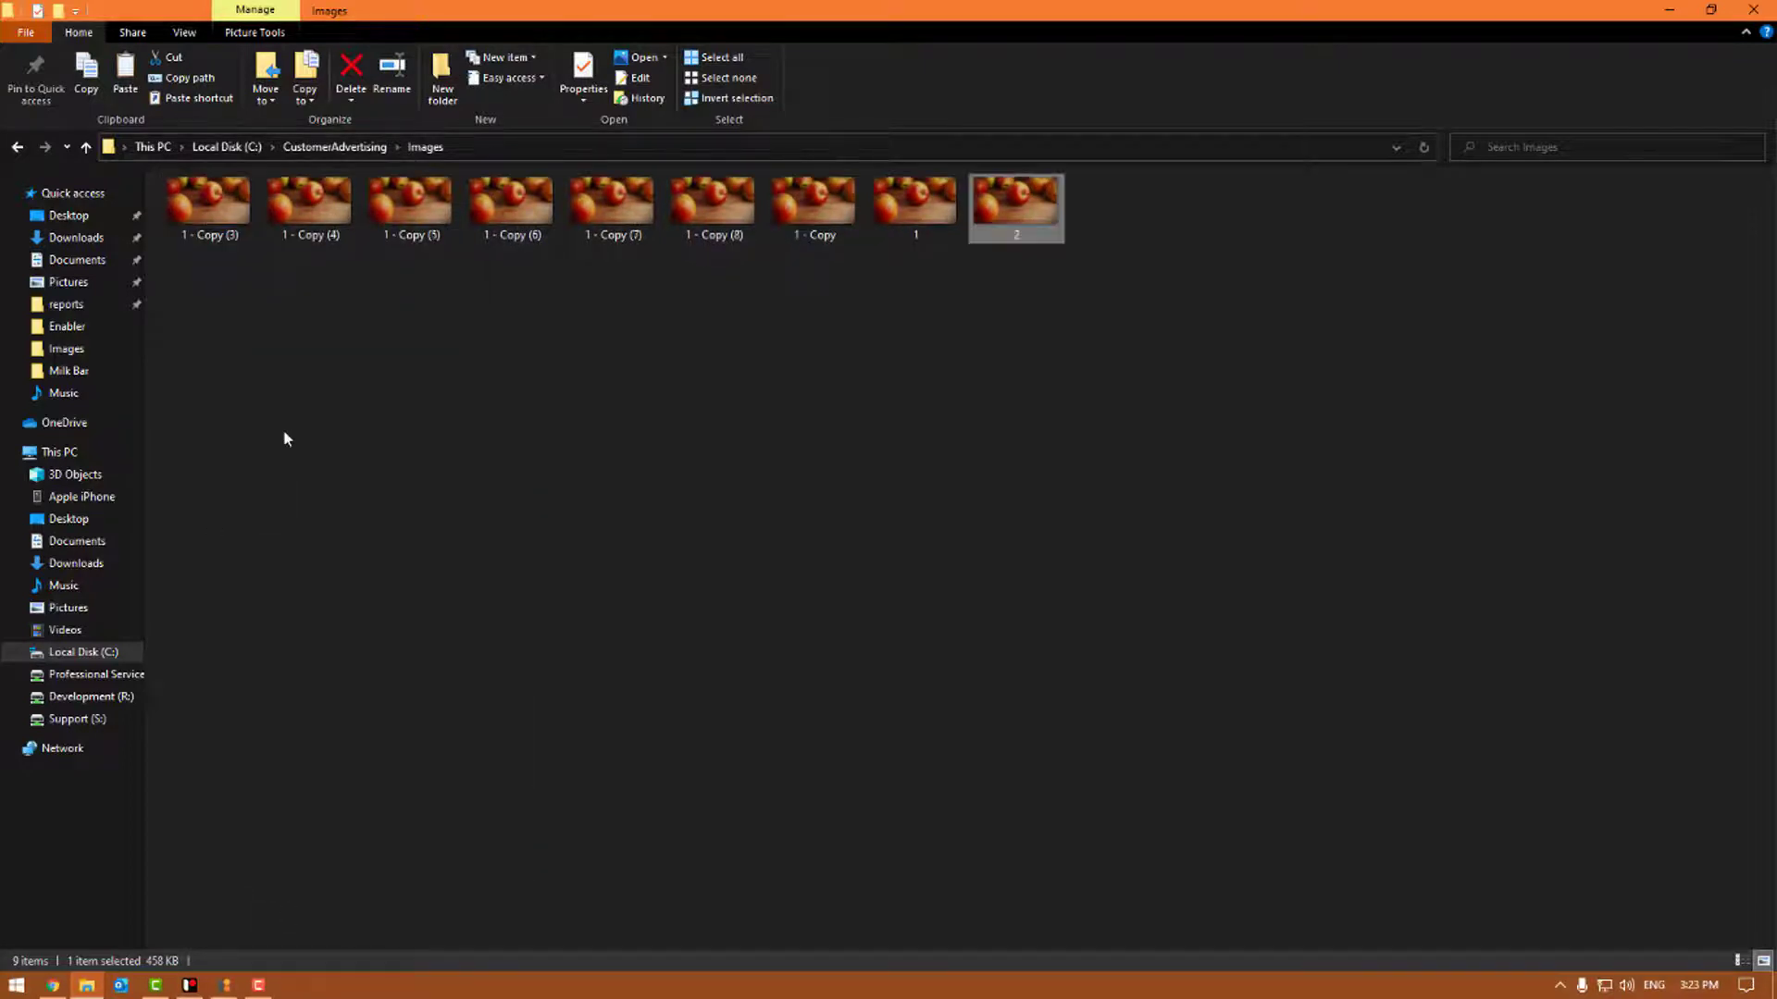
right_click(183, 211)
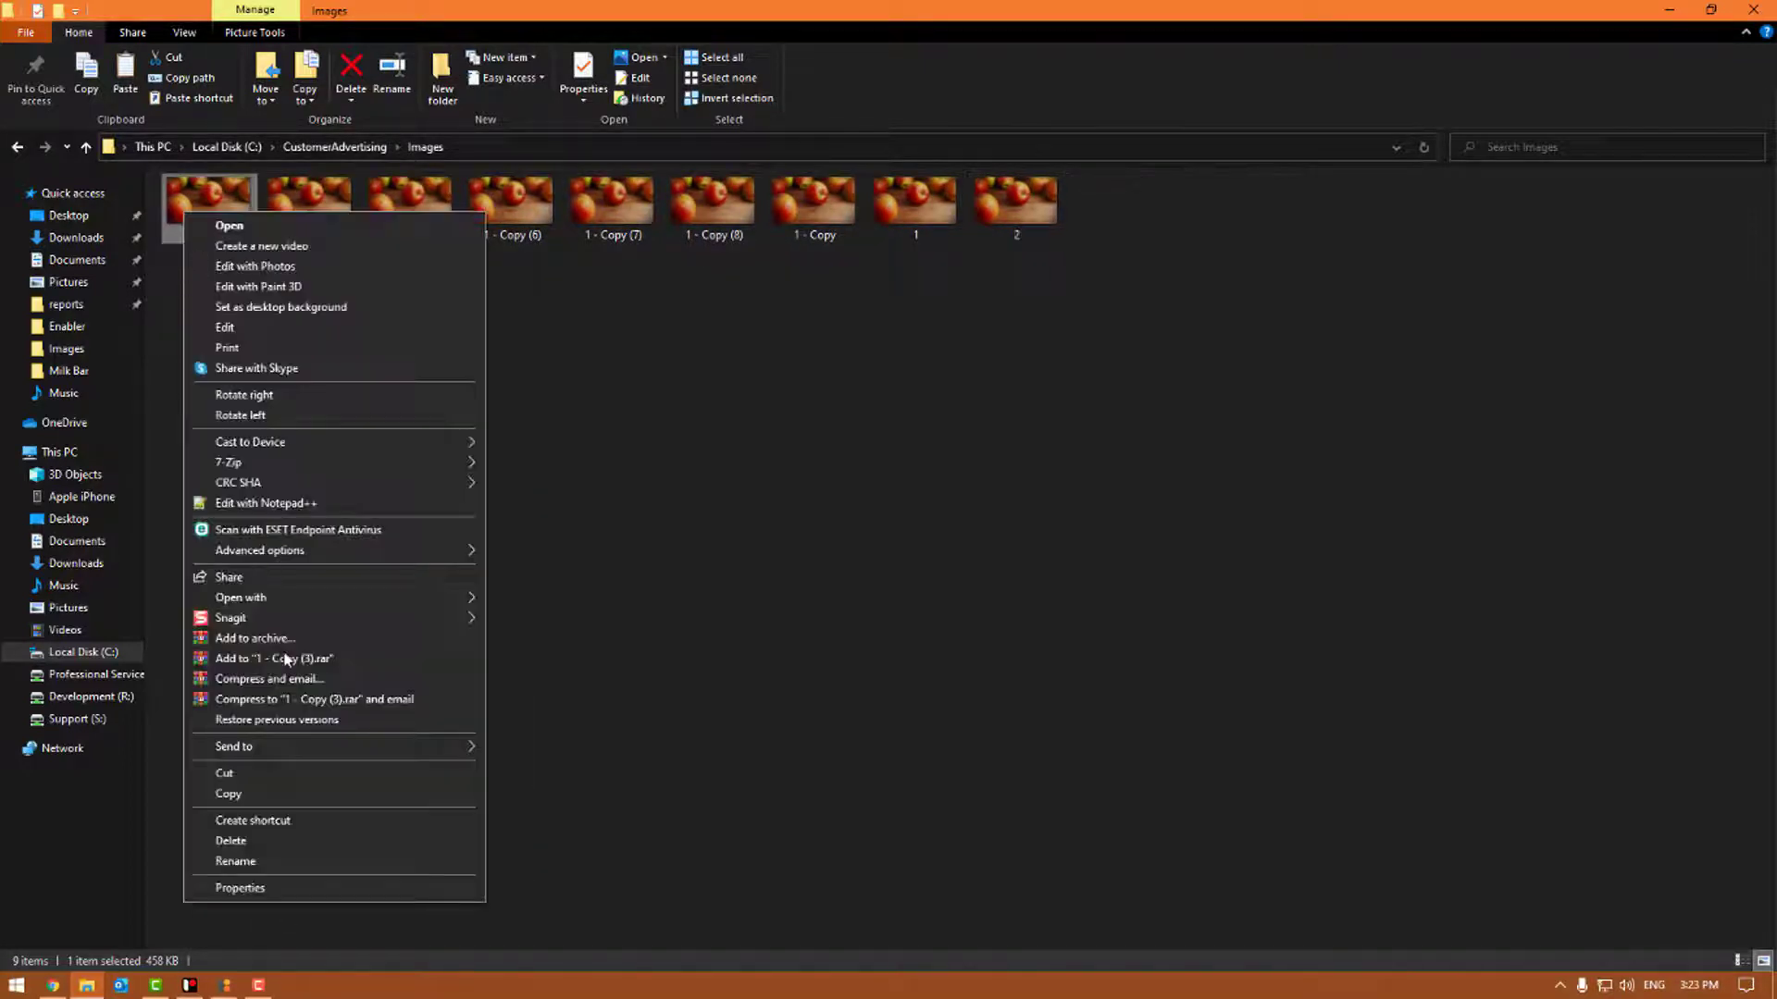
left_click(311, 856)
type("3")
key("Return")
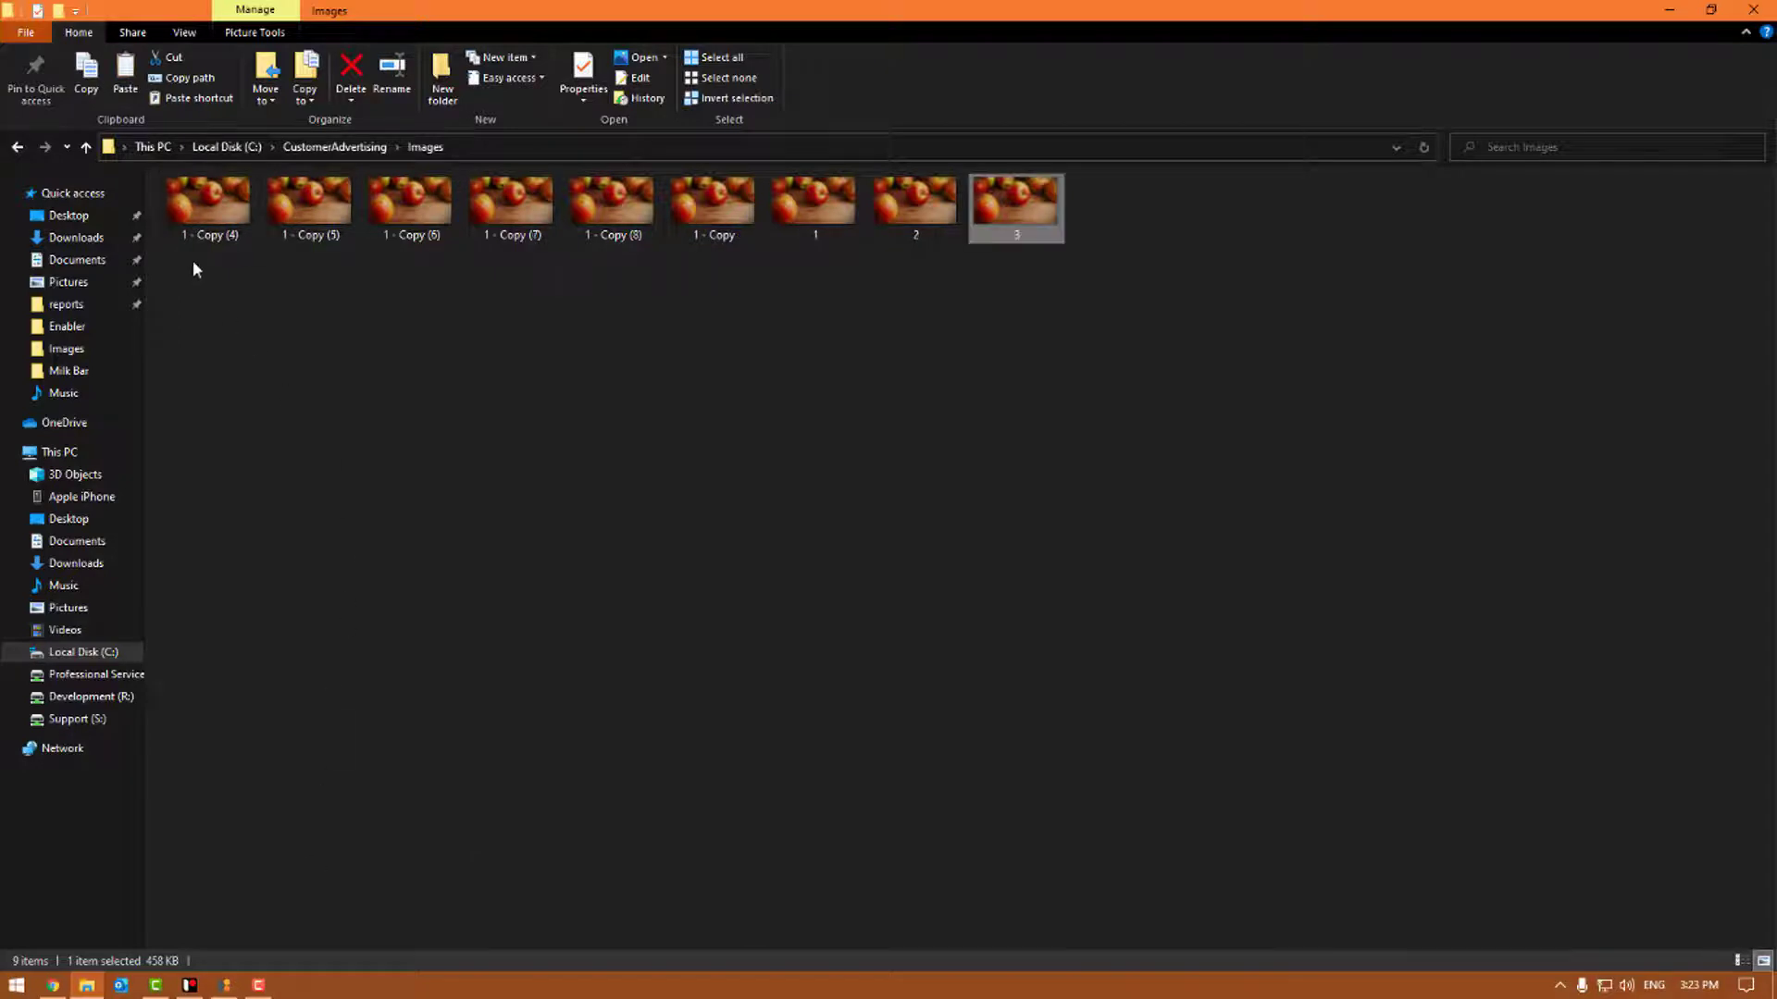
Rename the duplicate 1 - Copy (4) as 4 and 1 - Copy (5) as 5
right_click(199, 211)
left_click(263, 856)
type("4")
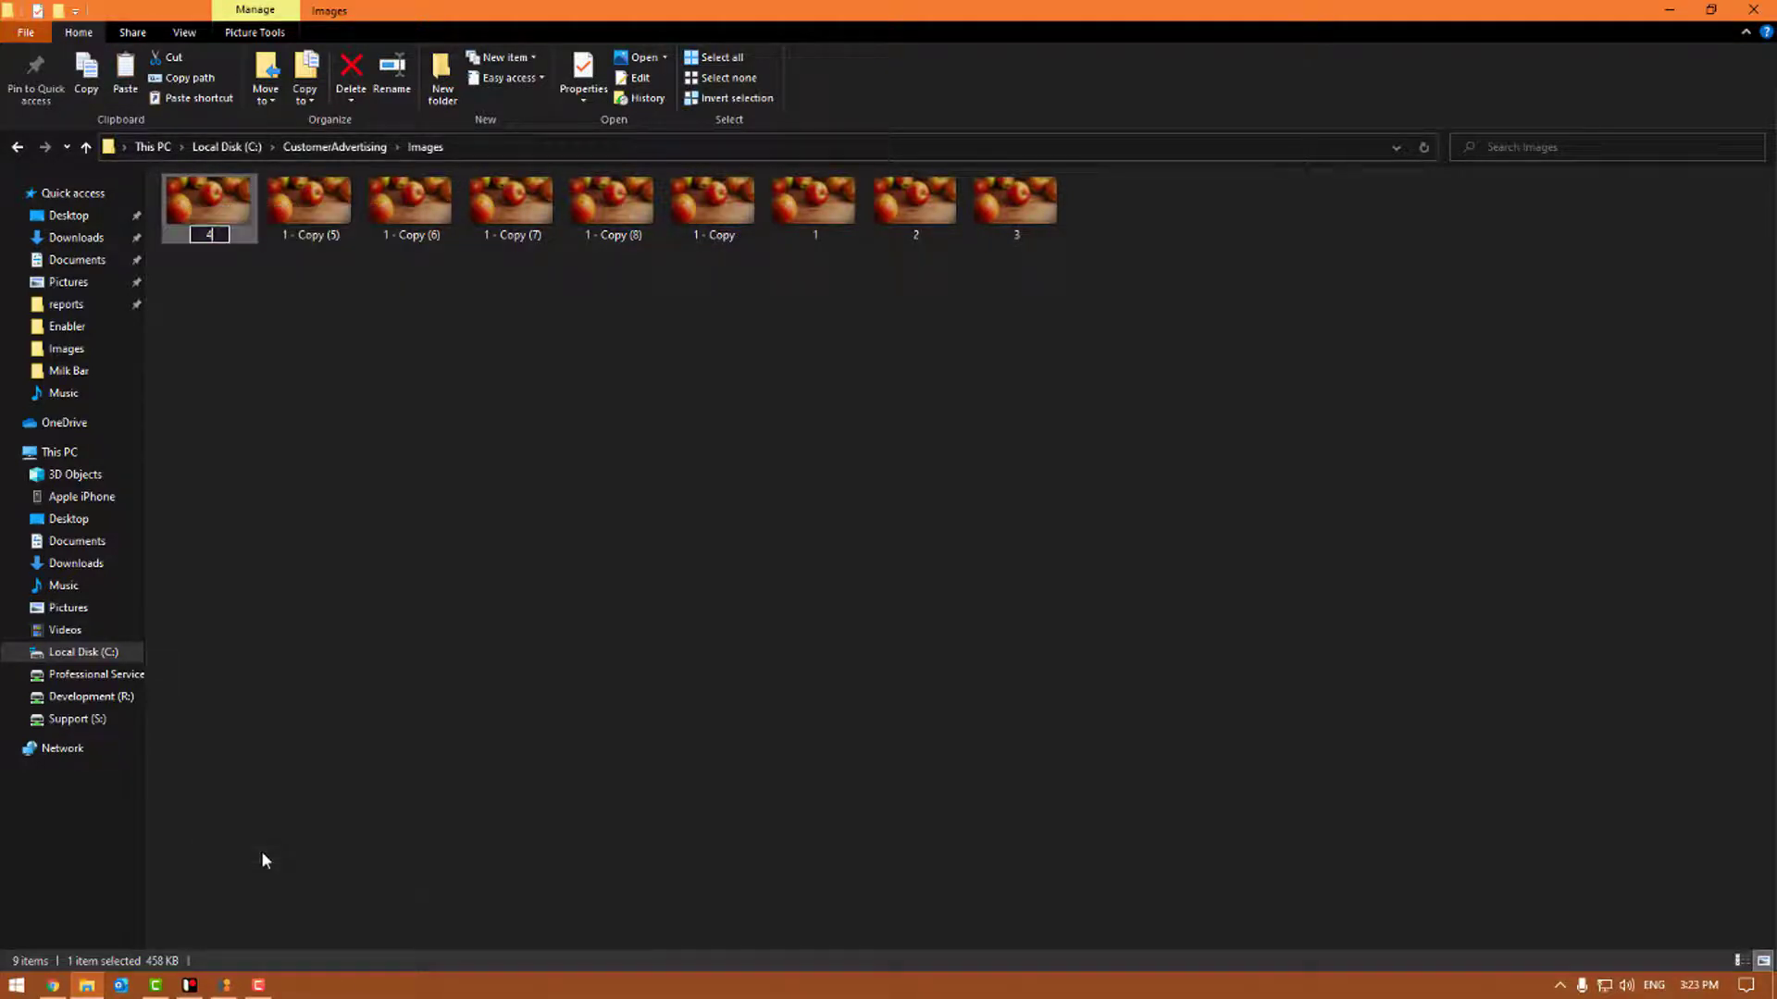
key("Return")
right_click(206, 214)
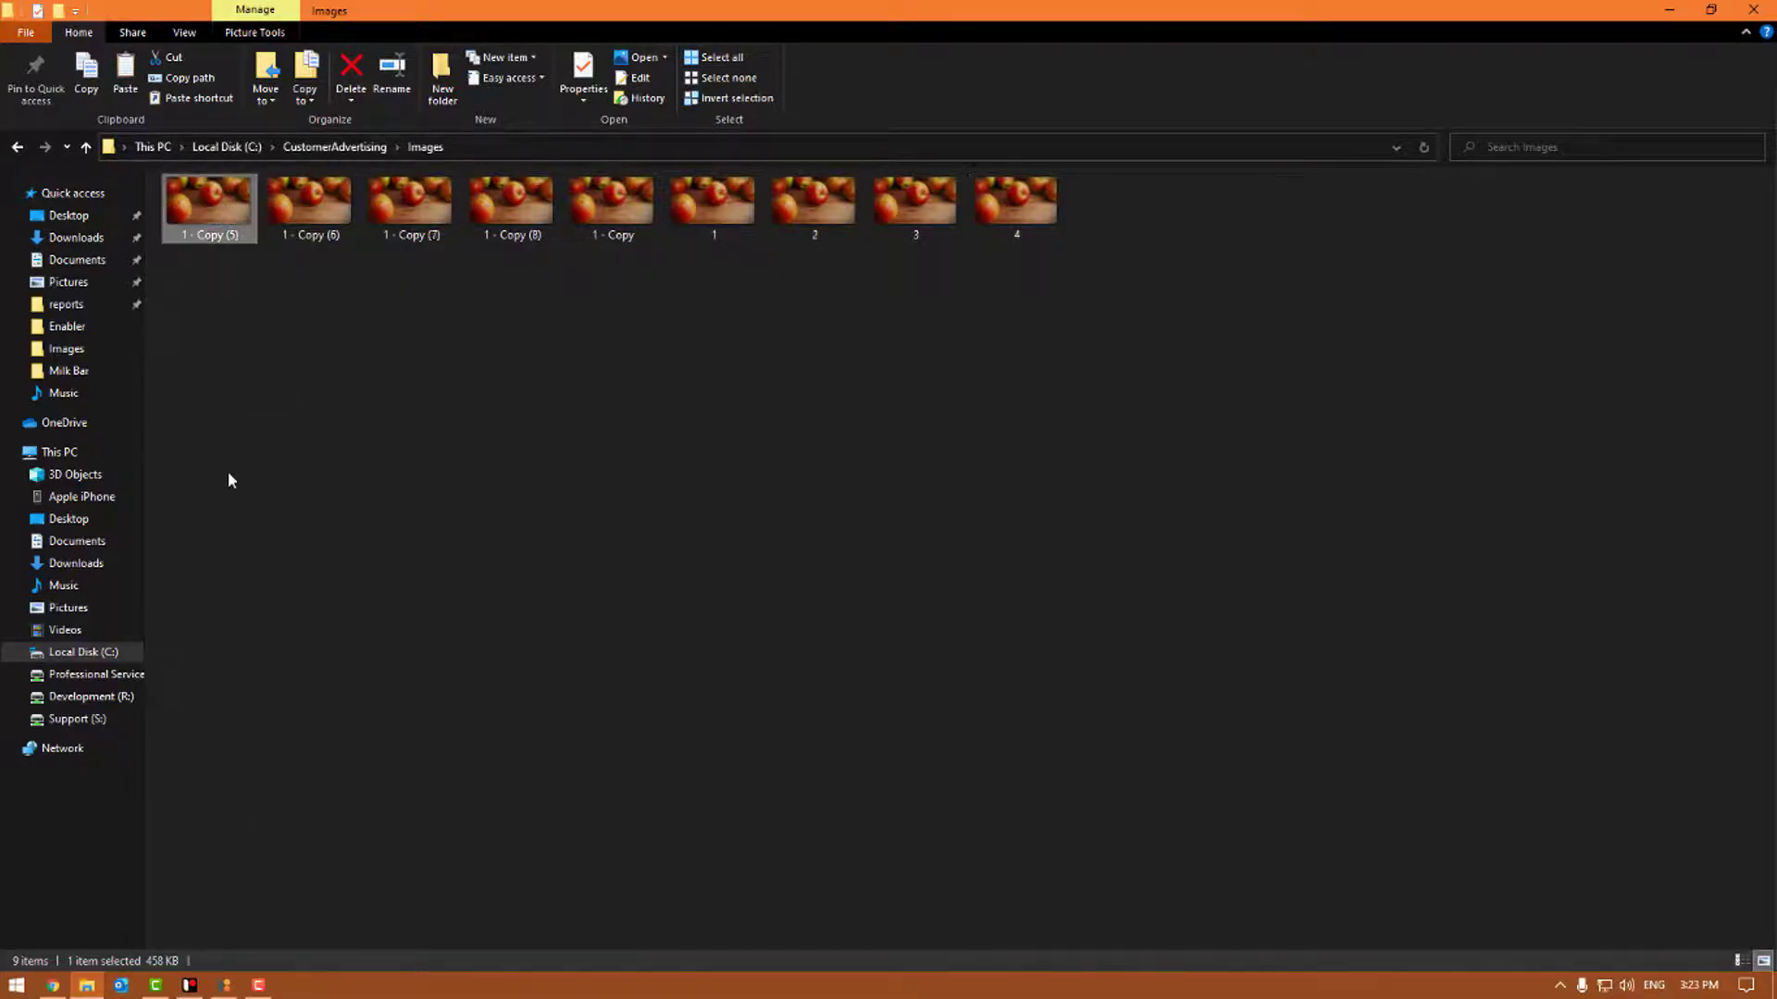
left_click(307, 861)
type("5")
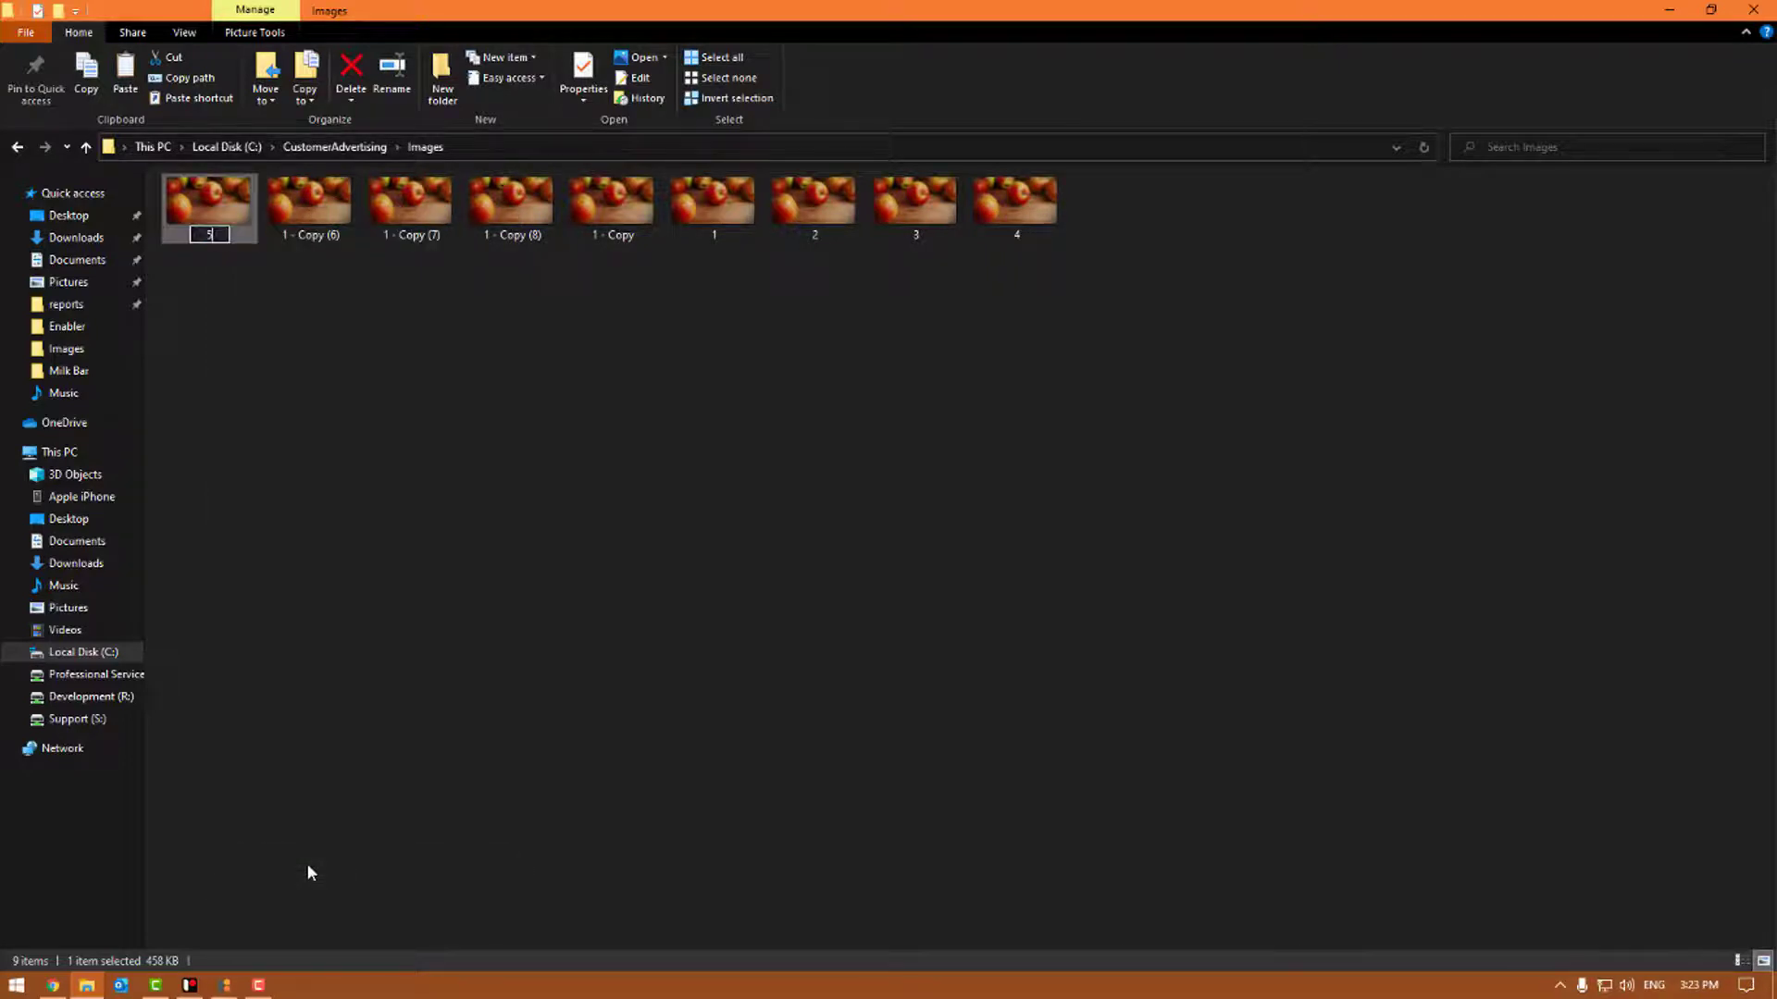
key("Return")
Rename the duplicate 1 - Copy (6) as 6 and 1 - Copy (7) as 7
right_click(256, 215)
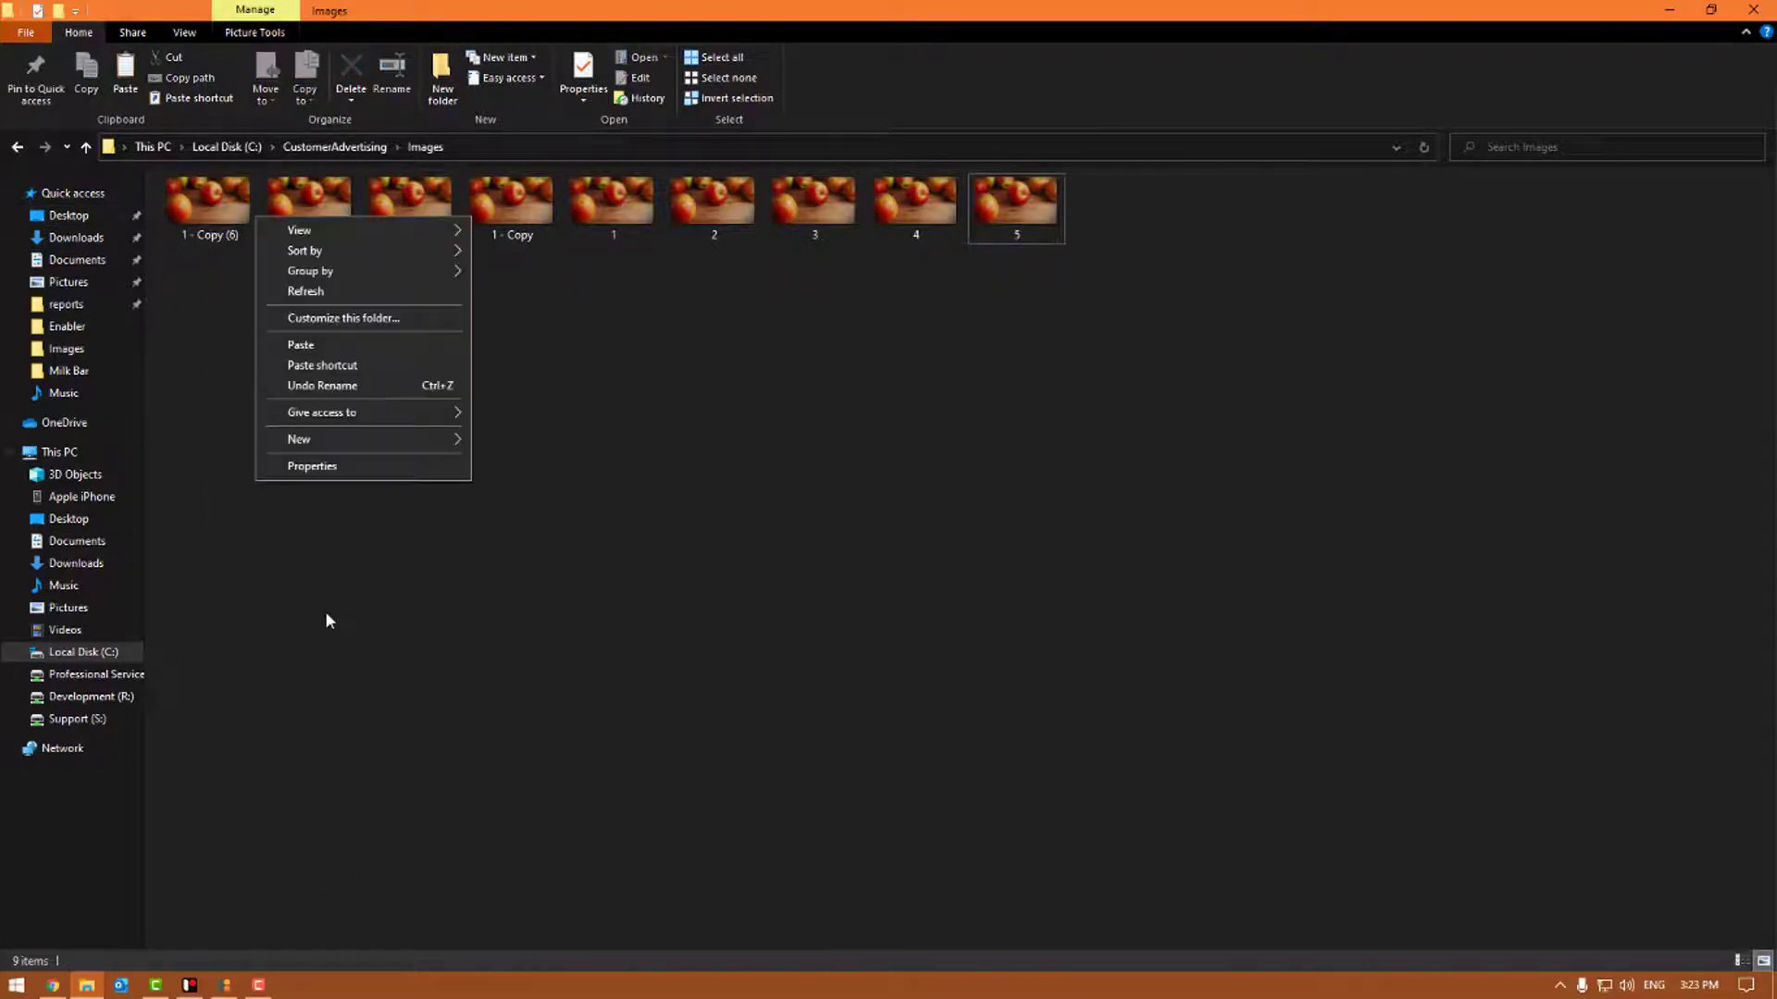
key("Escape")
left_click(222, 240)
right_click(220, 233)
left_click(275, 886)
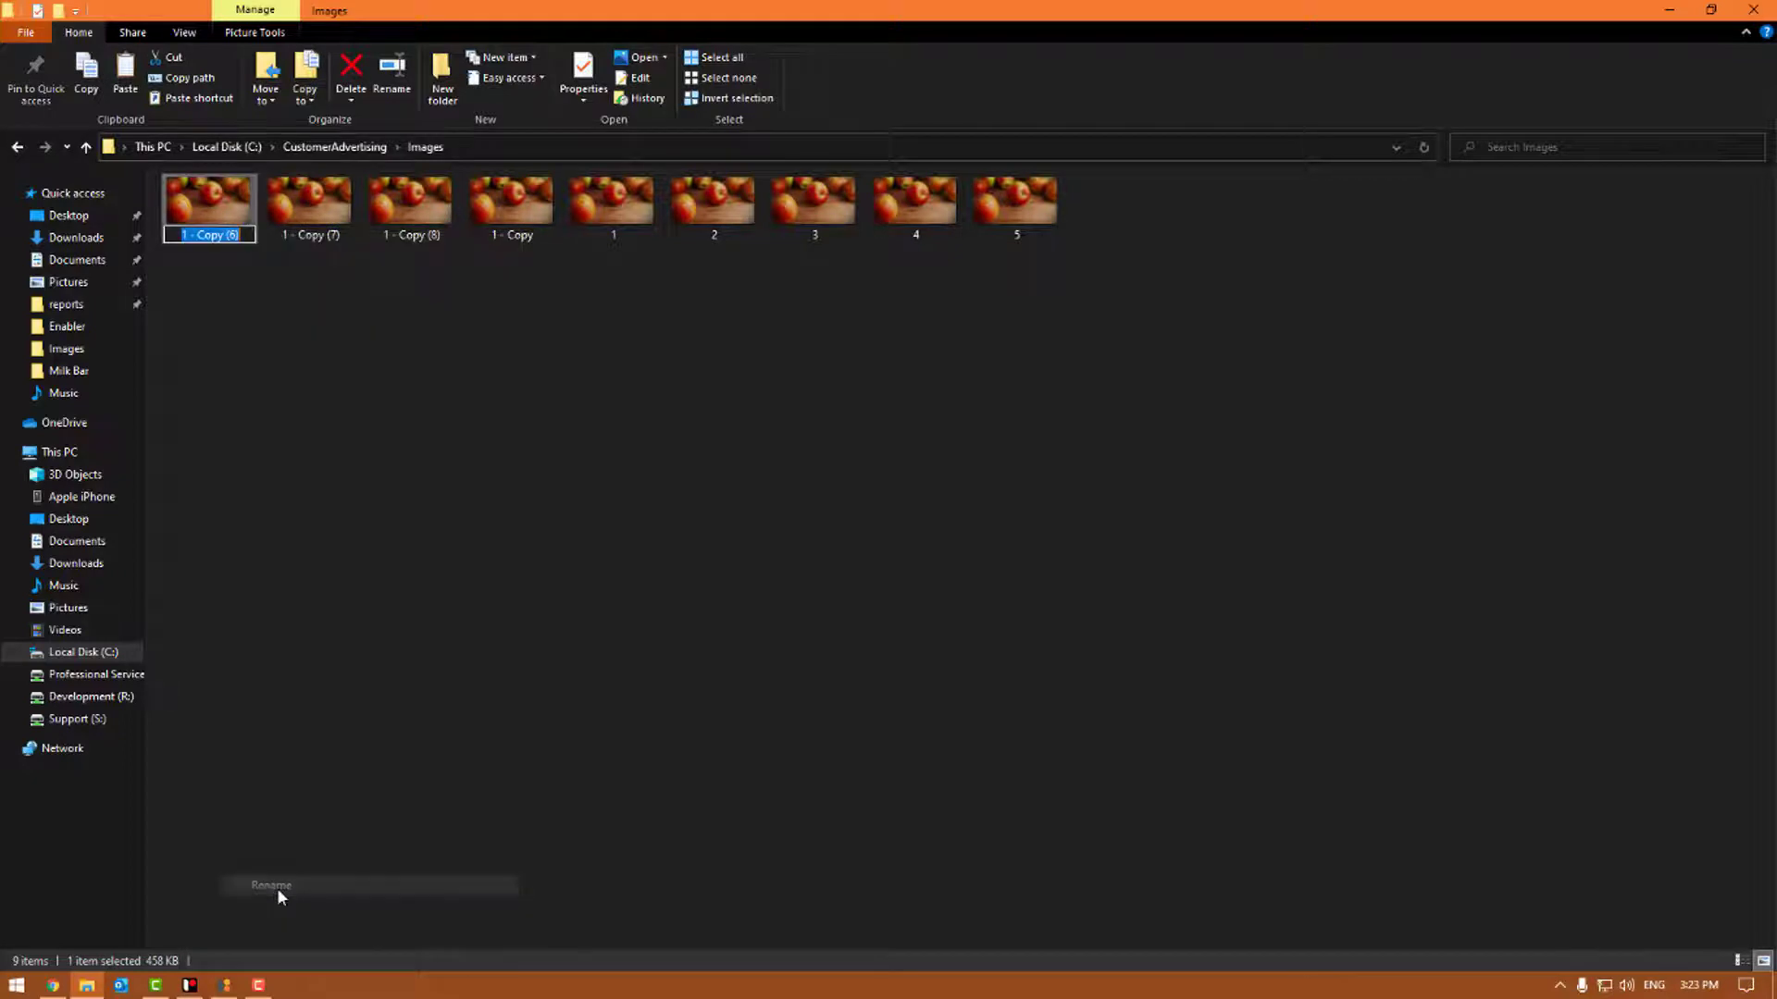
type("6")
key("Return")
left_click(231, 223)
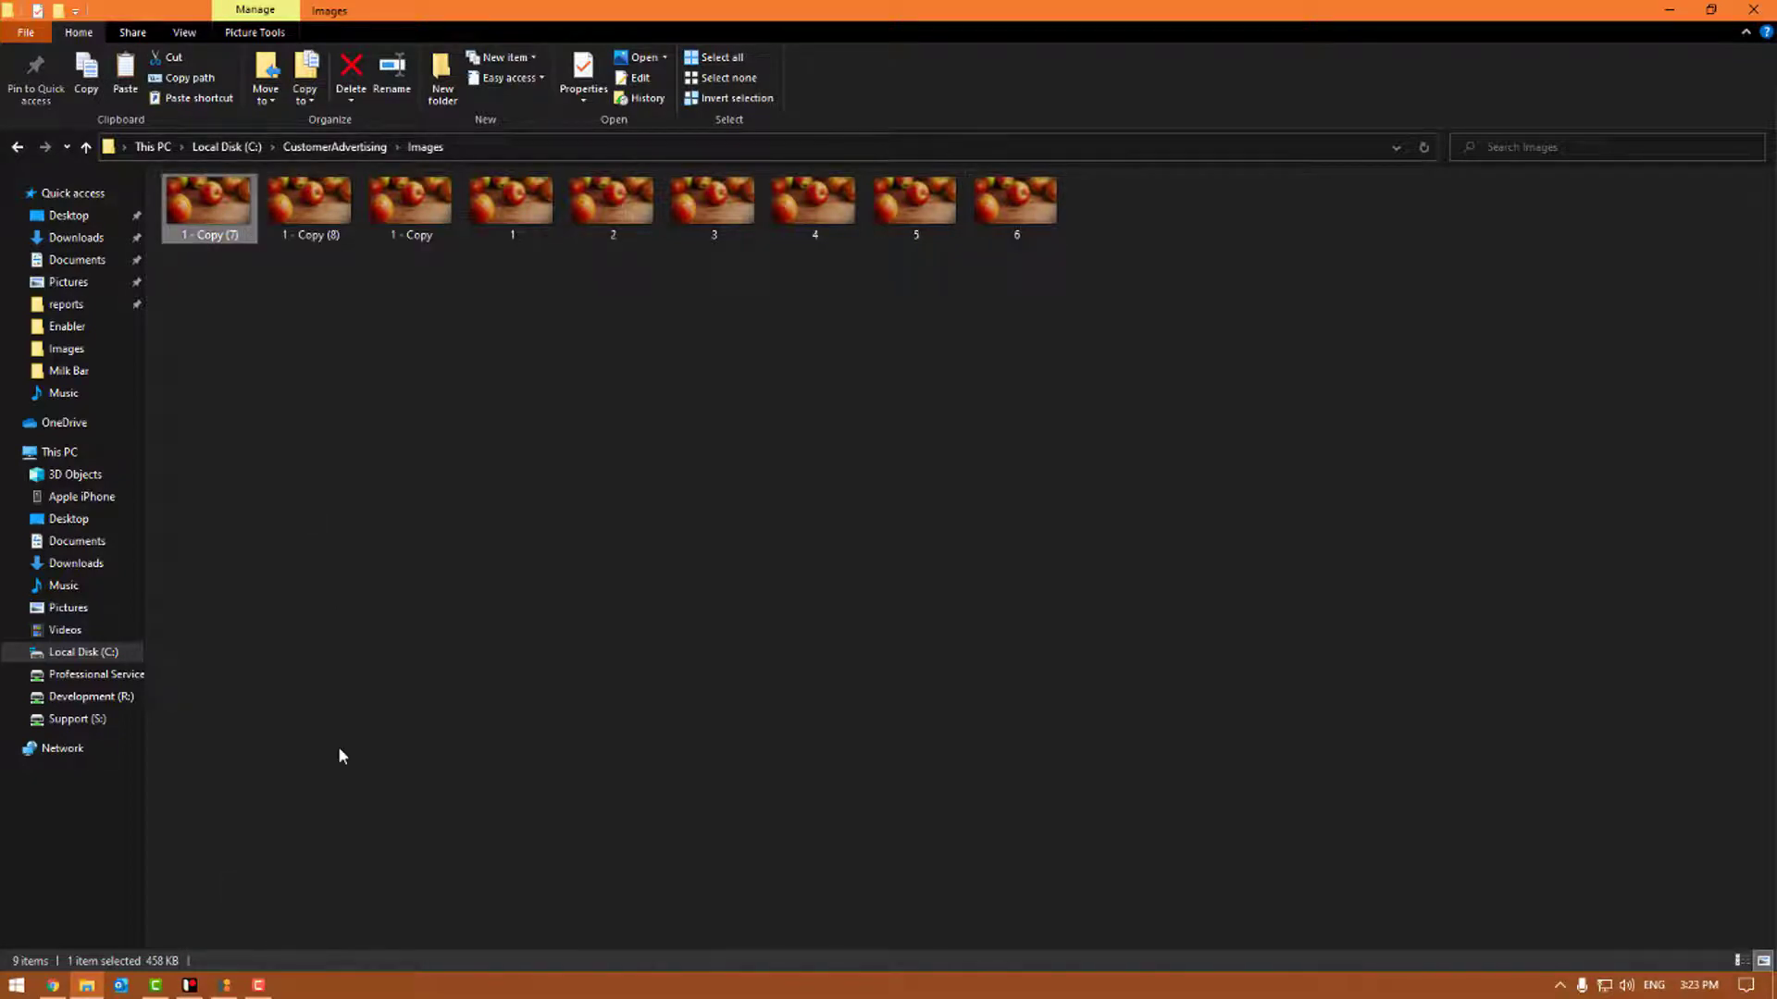
right_click(209, 192)
left_click(306, 847)
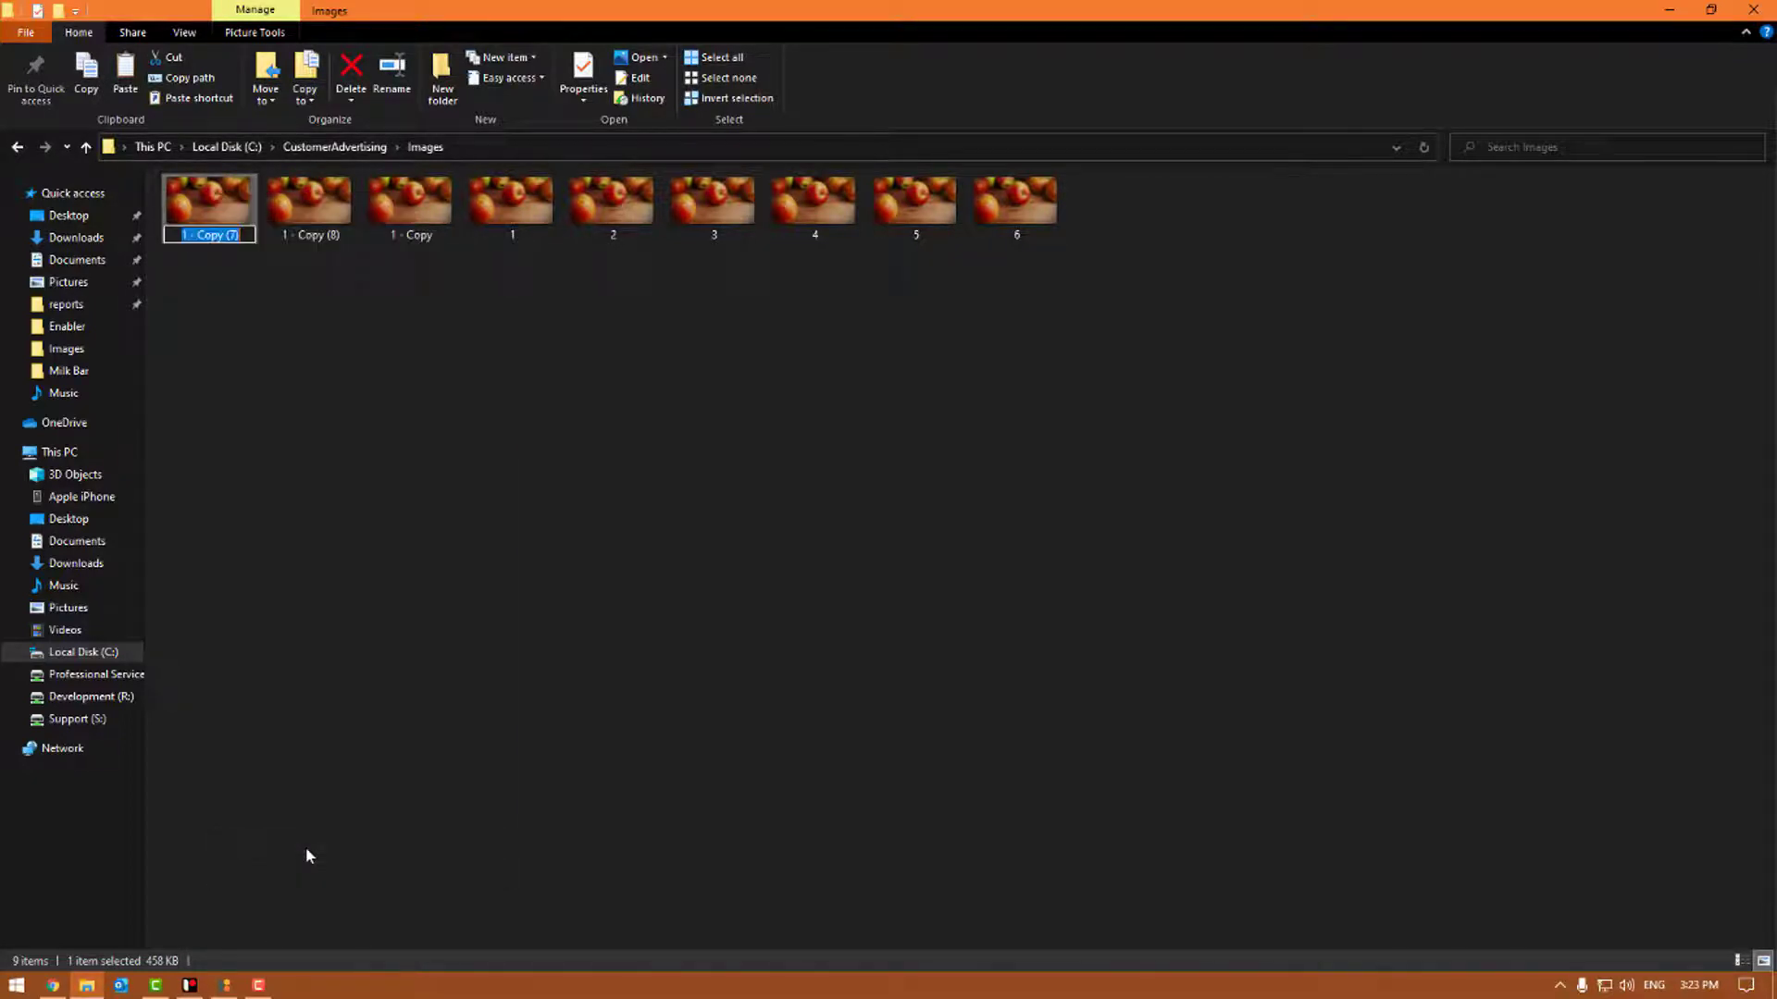
type("7")
key("Return")
Rename the duplicate 1 - Copy (8) as 8 and select the remaining 1 - Copy image
right_click(188, 236)
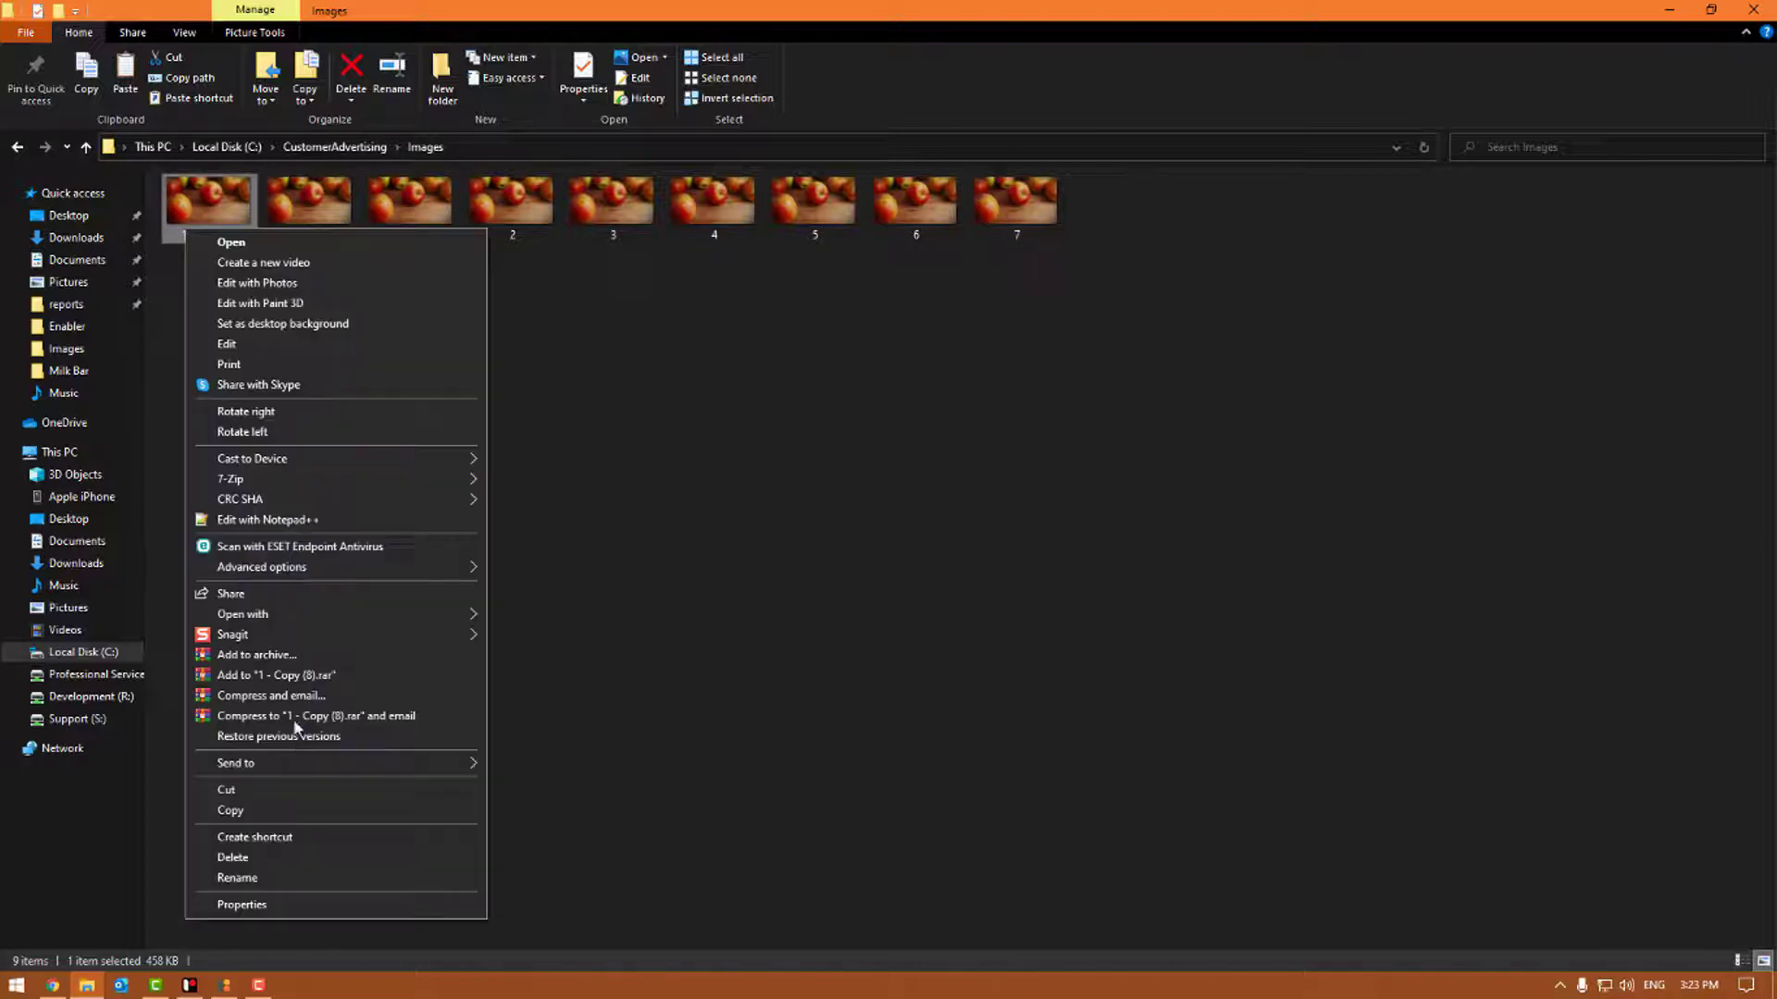
left_click(277, 877)
type("8")
key("Return")
left_click(228, 215)
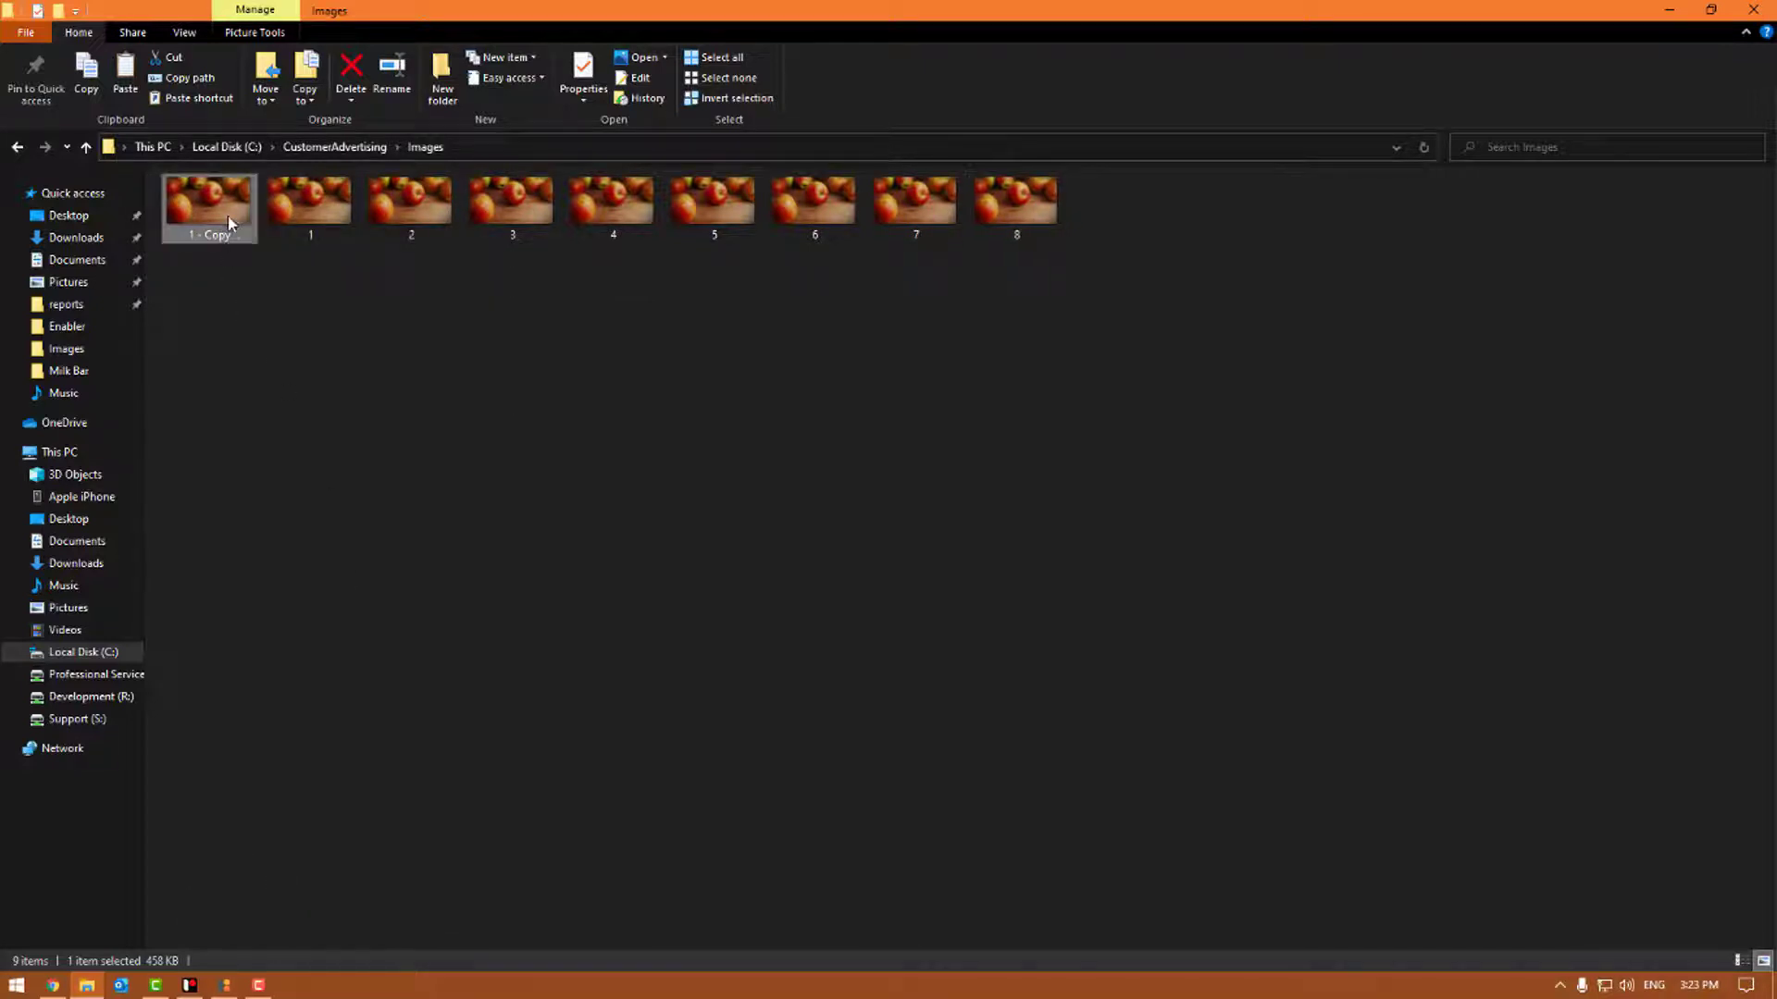
Rename the remaining duplicate image 1 - Copy as 9
right_click(227, 215)
left_click(331, 863)
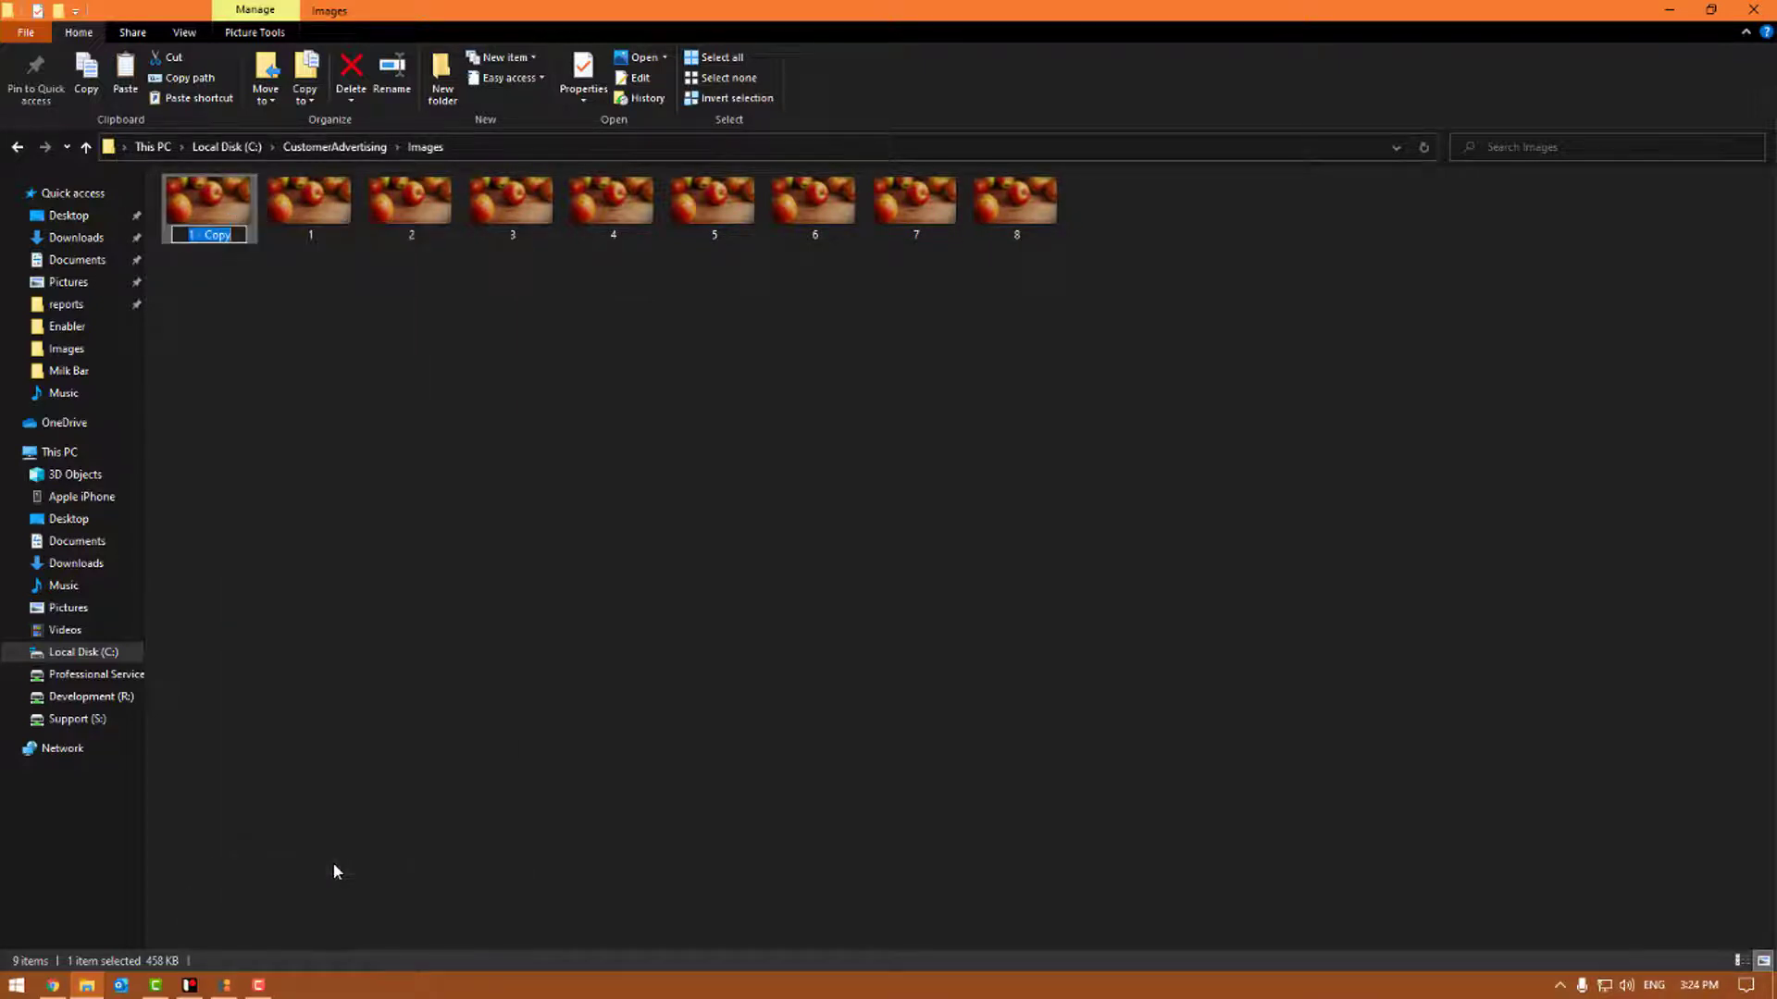
type("9")
key("Return")
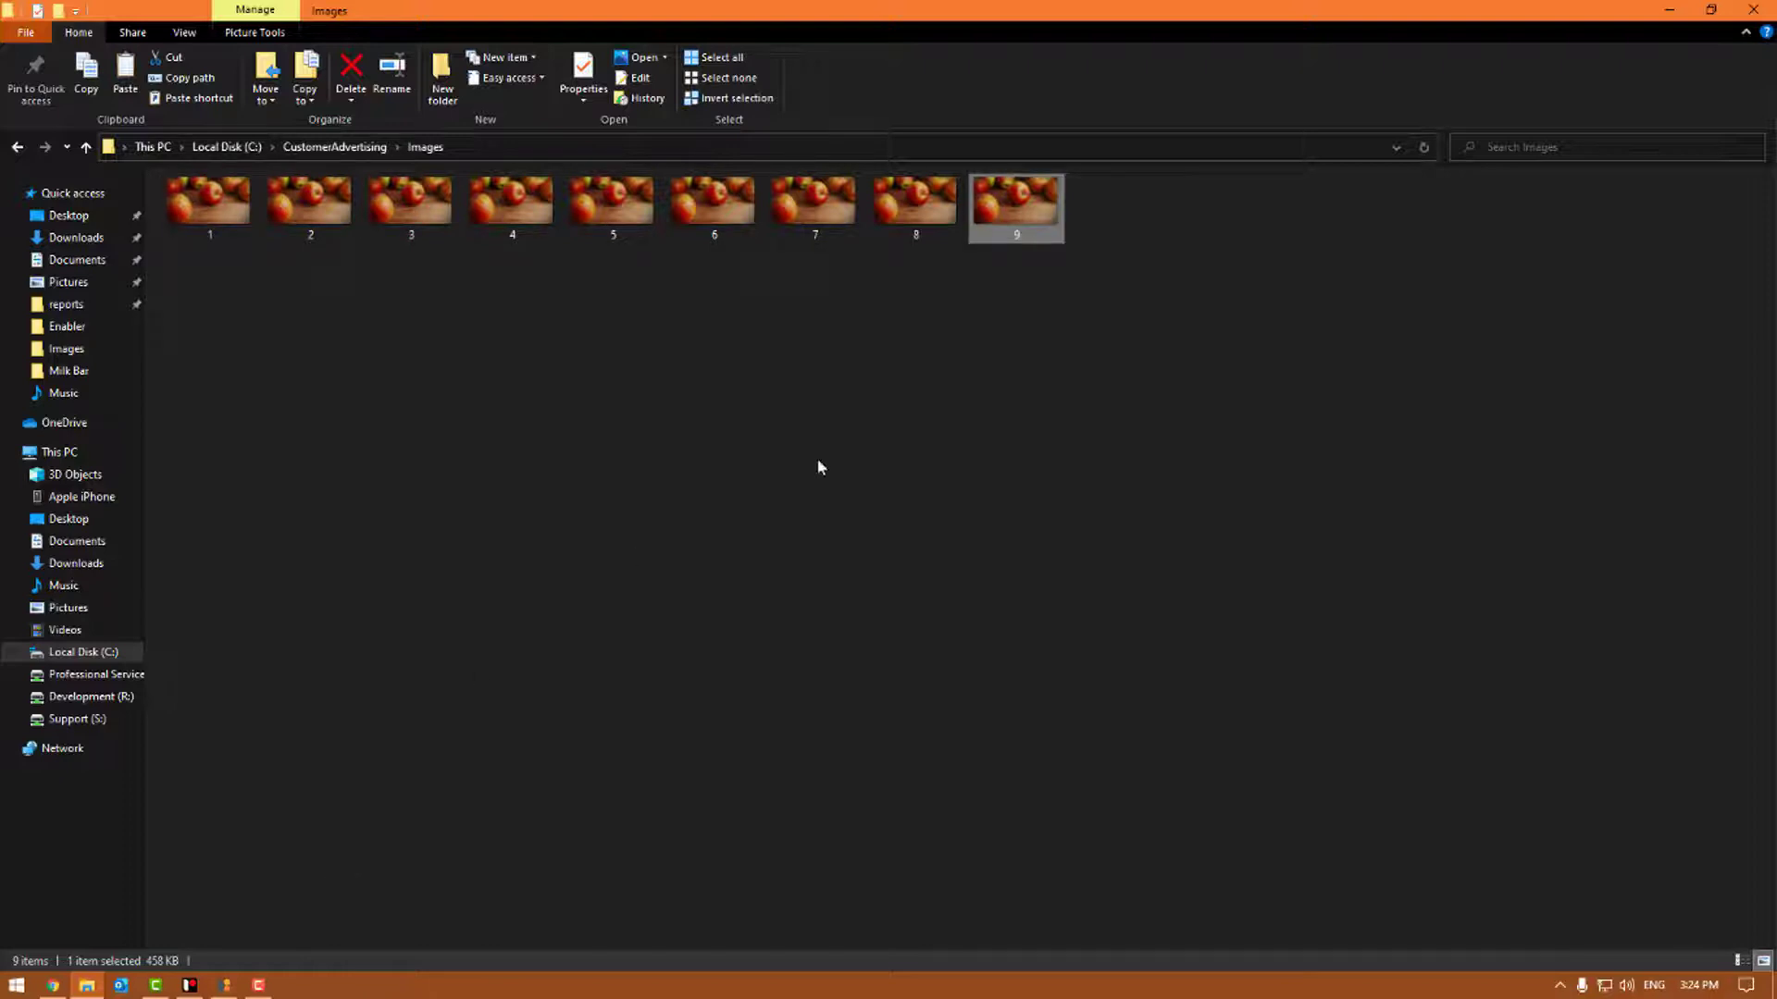
Duplicate image 9 in the Images folder and rename the copy as 10
key("ctrl+c")
key("ctrl+v")
right_click(1030, 237)
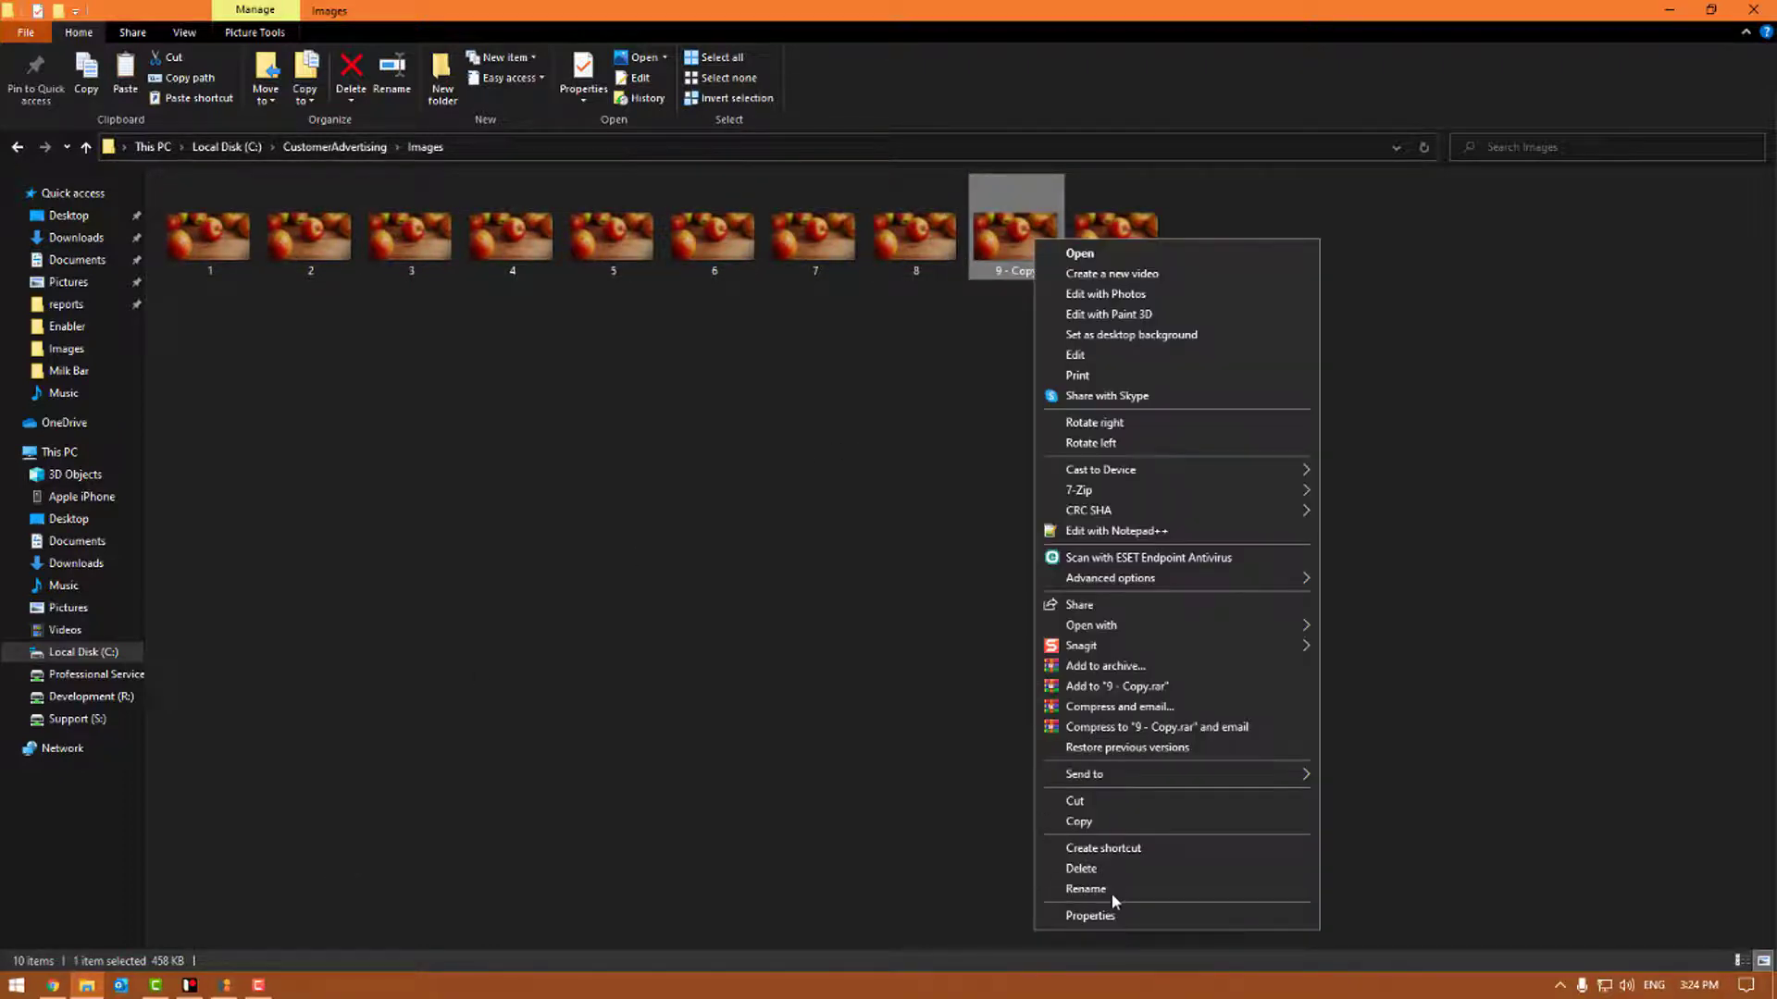
left_click(1112, 890)
type("10")
key("Return")
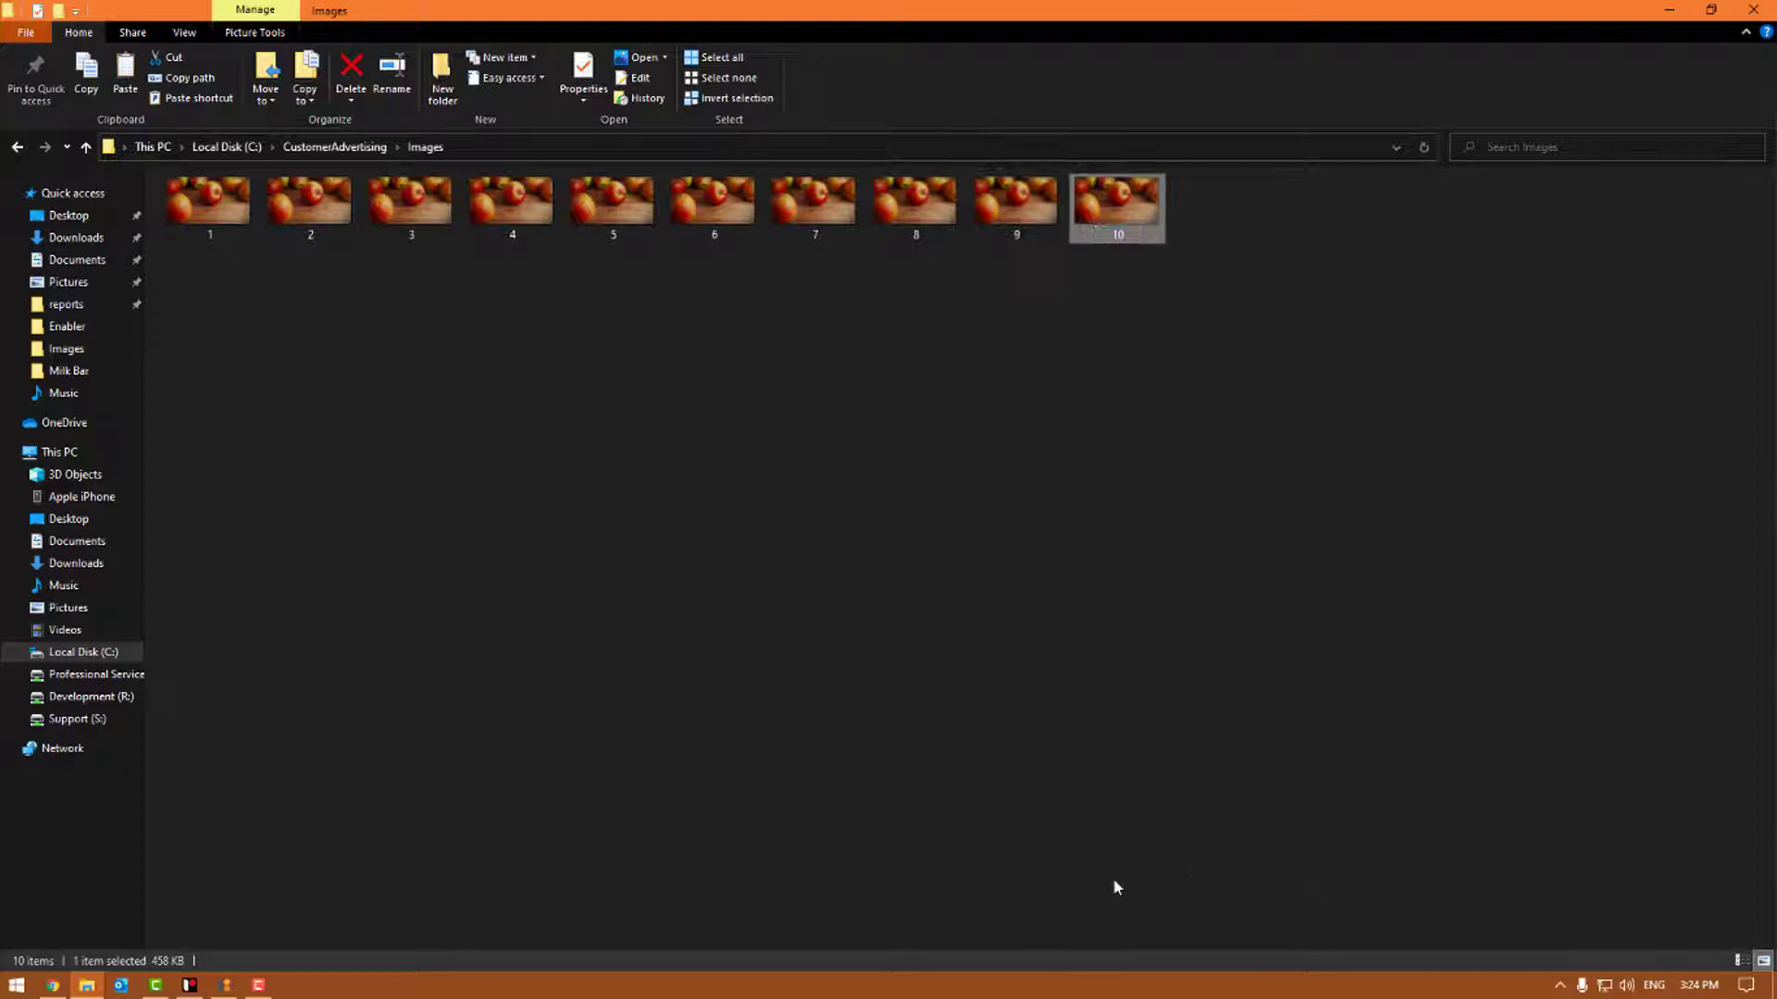
Check that the CustomerAdvertising folder holds the HTML file and the Images folder with its numbered pictures
left_click(1066, 666)
left_click(363, 150)
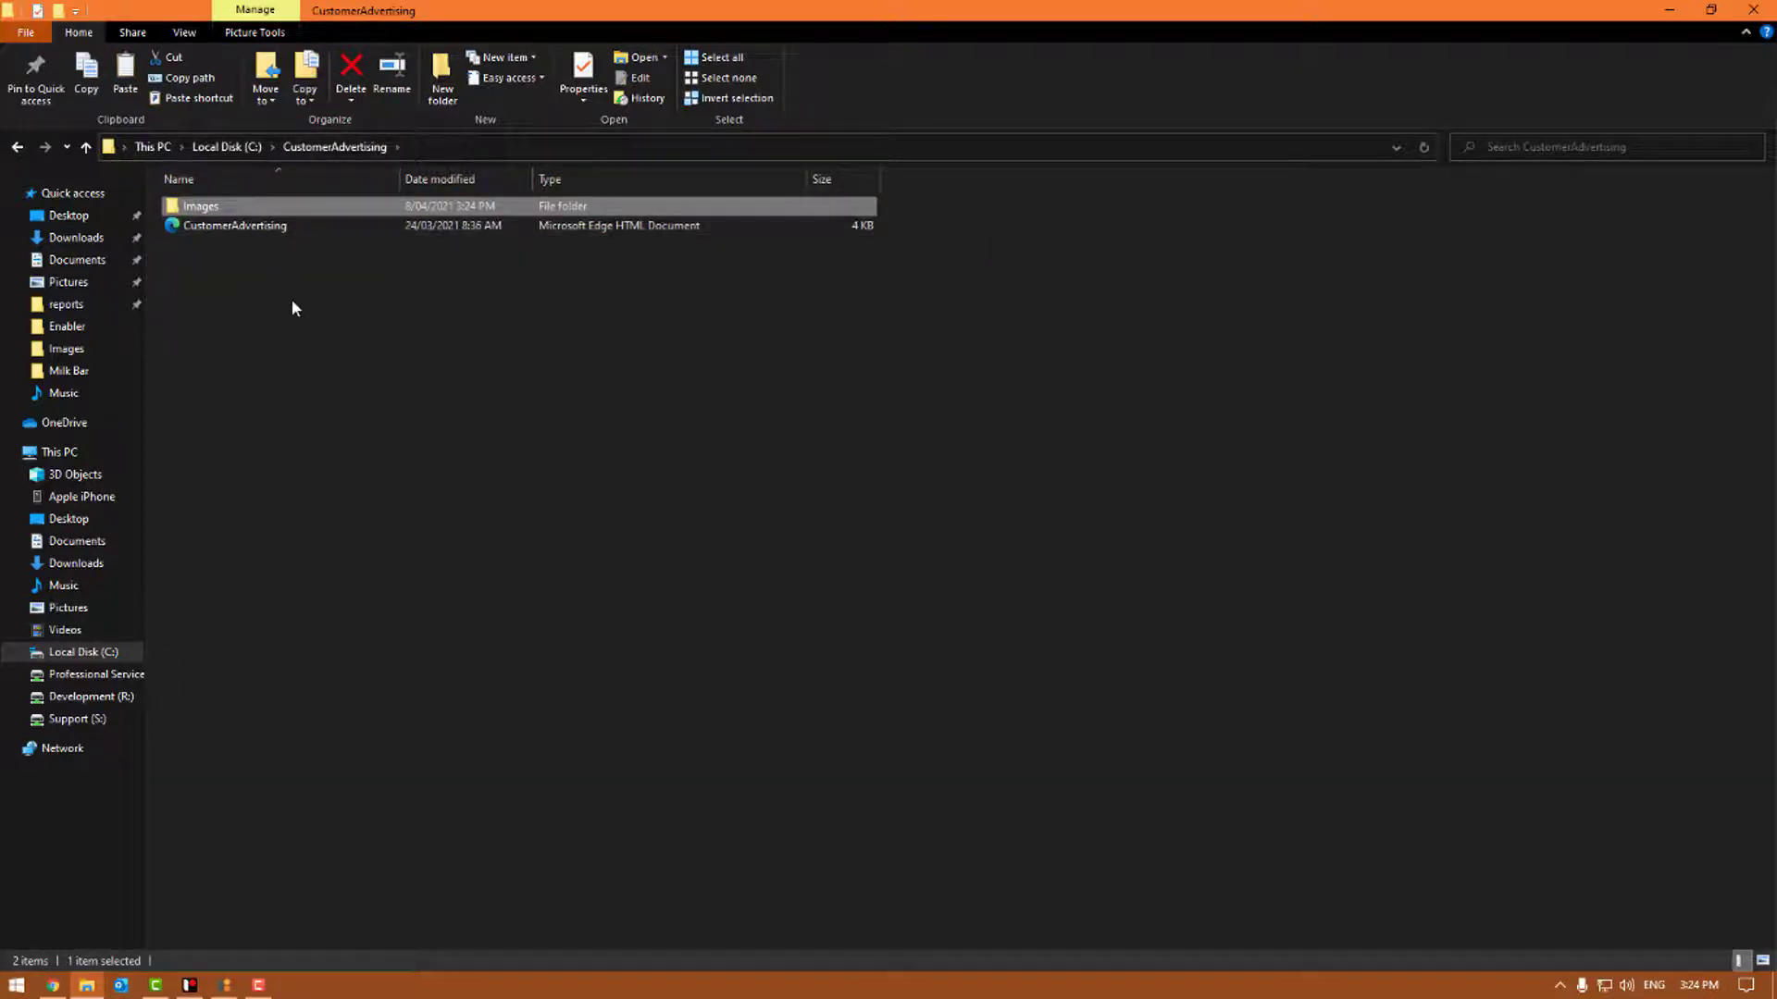
left_click(348, 225)
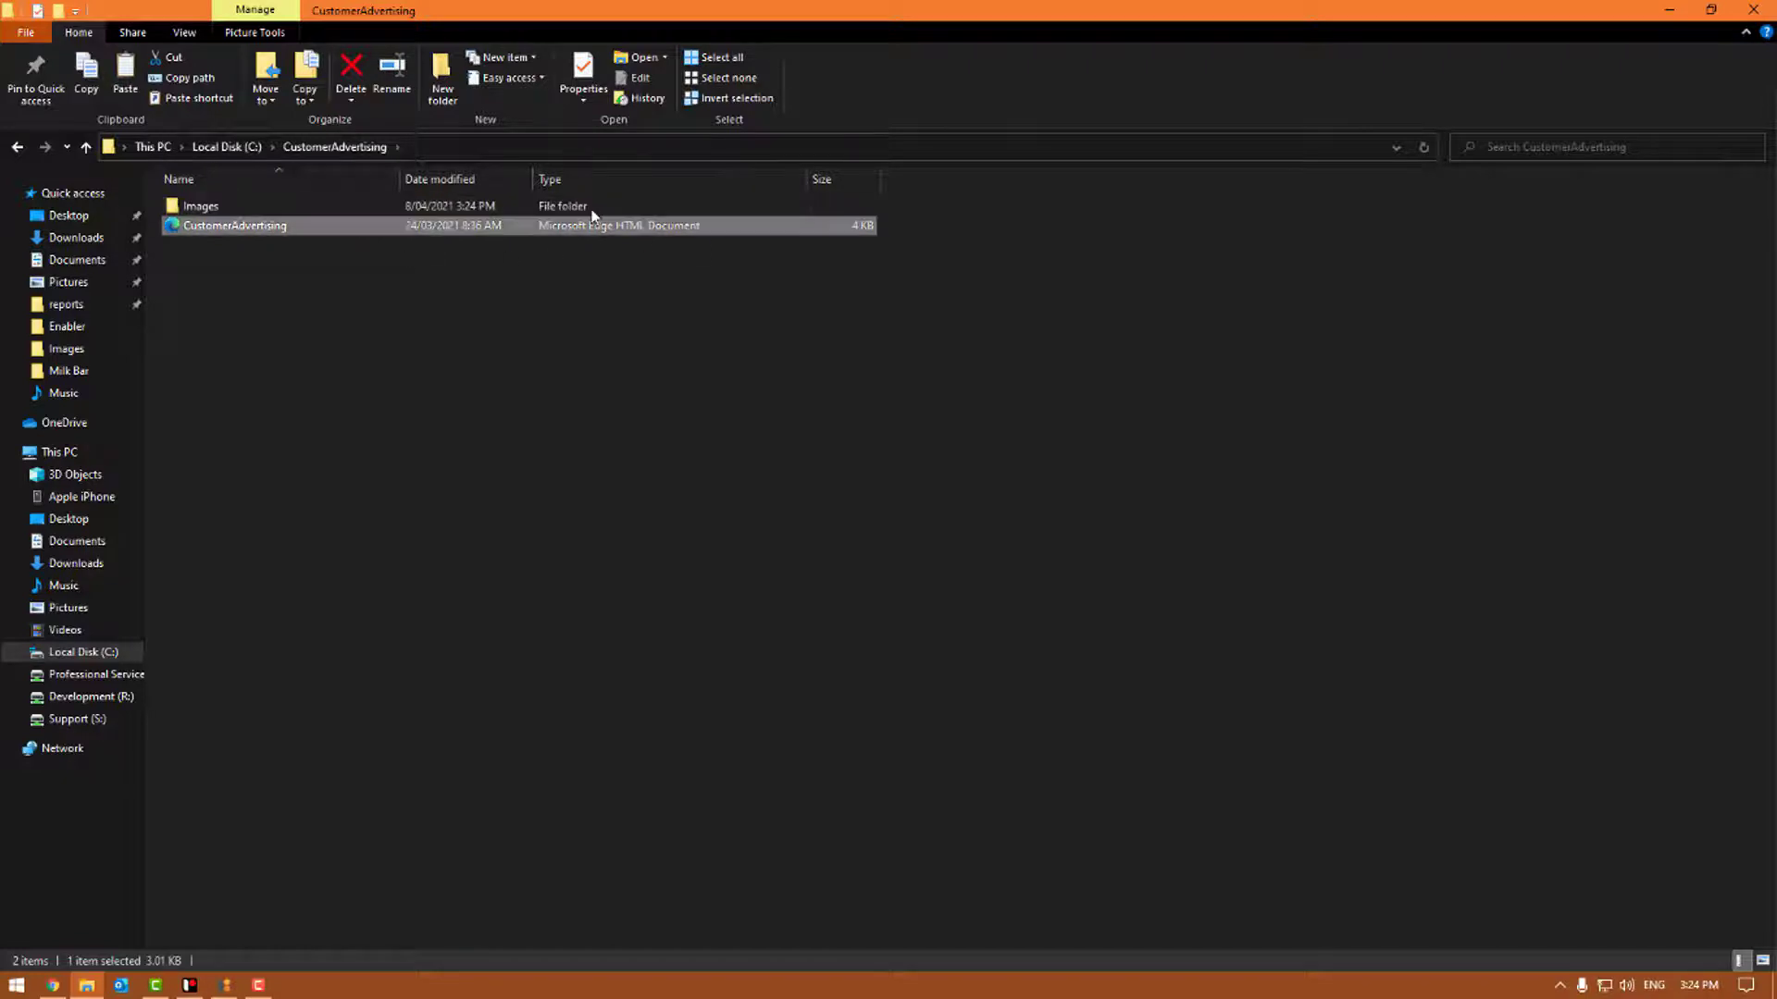
double_click(481, 206)
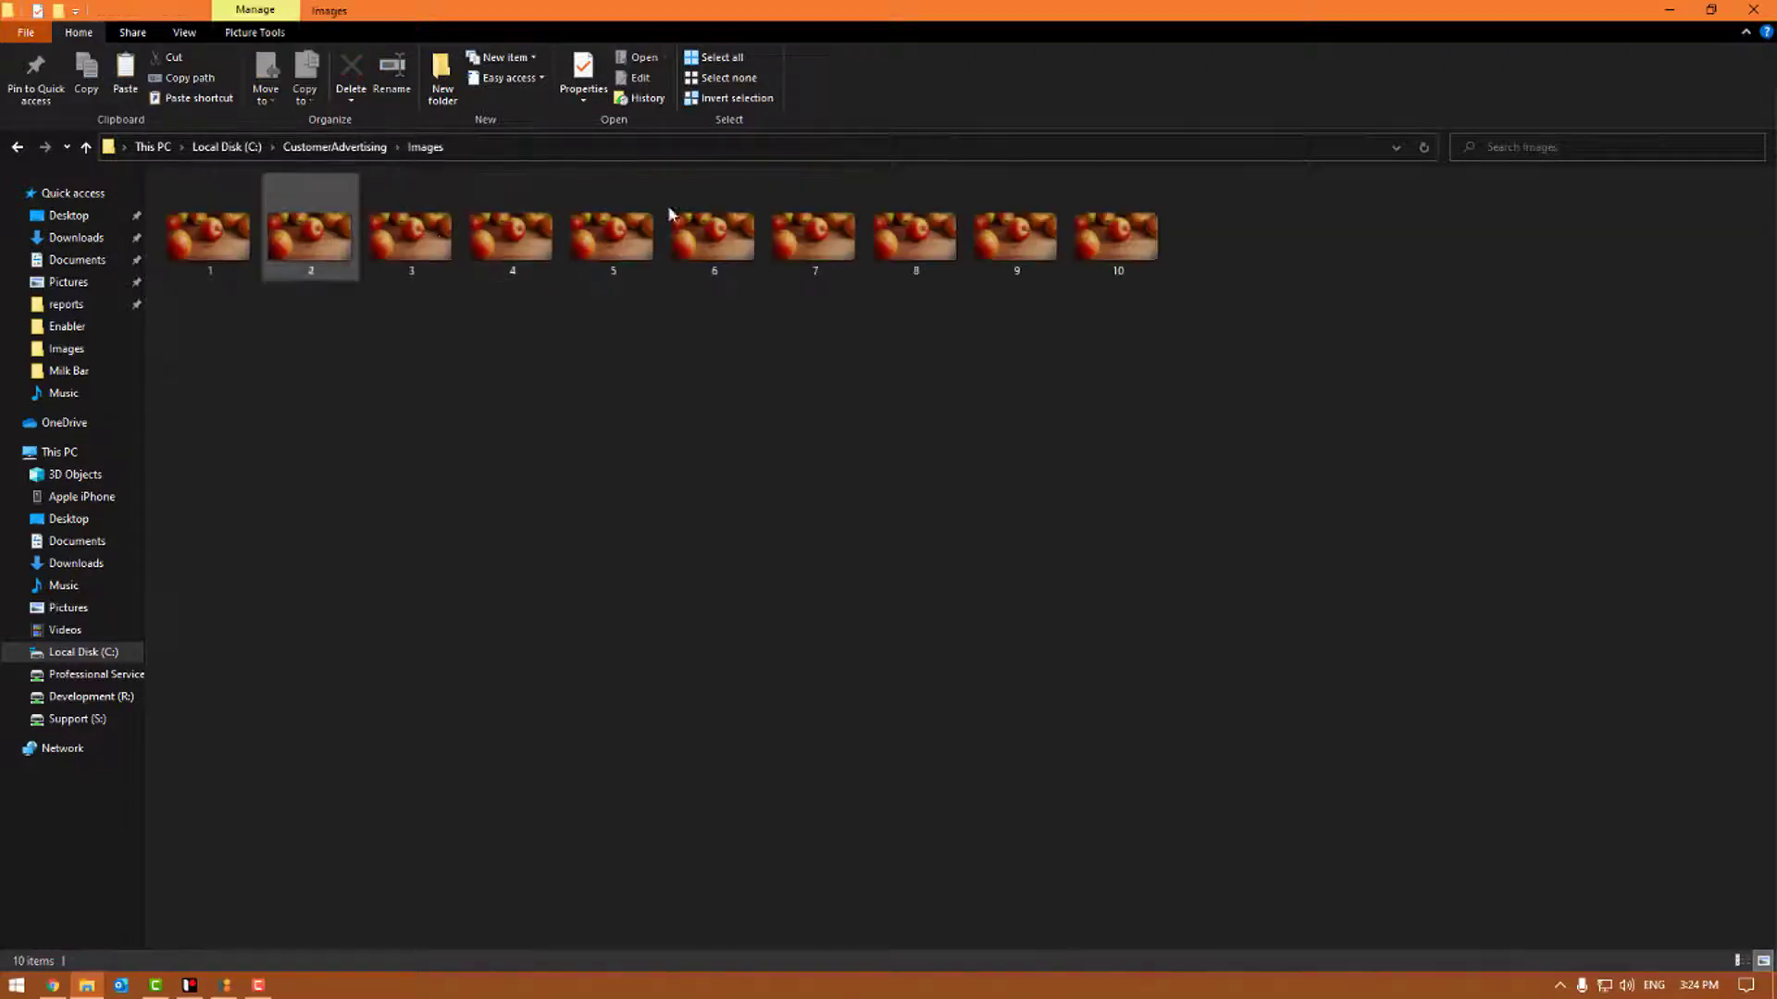
left_click(174, 246)
left_click(1191, 426)
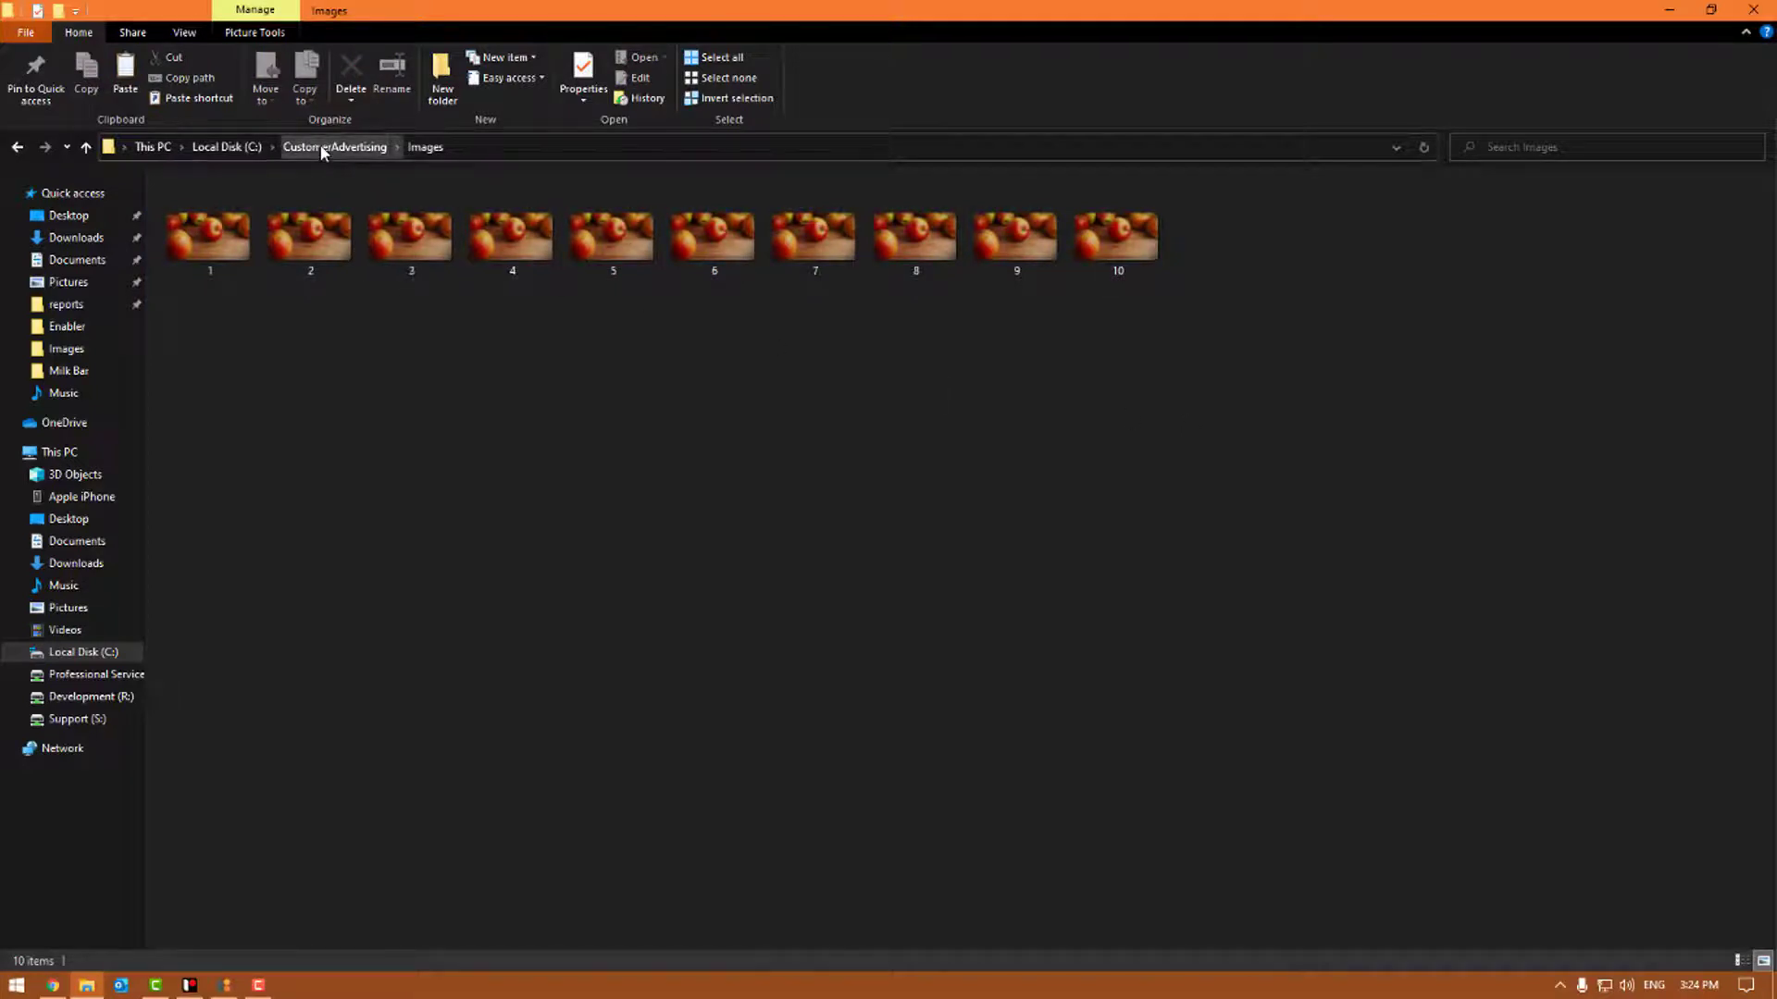
Open the network sharing options of the CustomerAdvertising folder on drive C and add Everyone to the people it is shared with
left_click(227, 147)
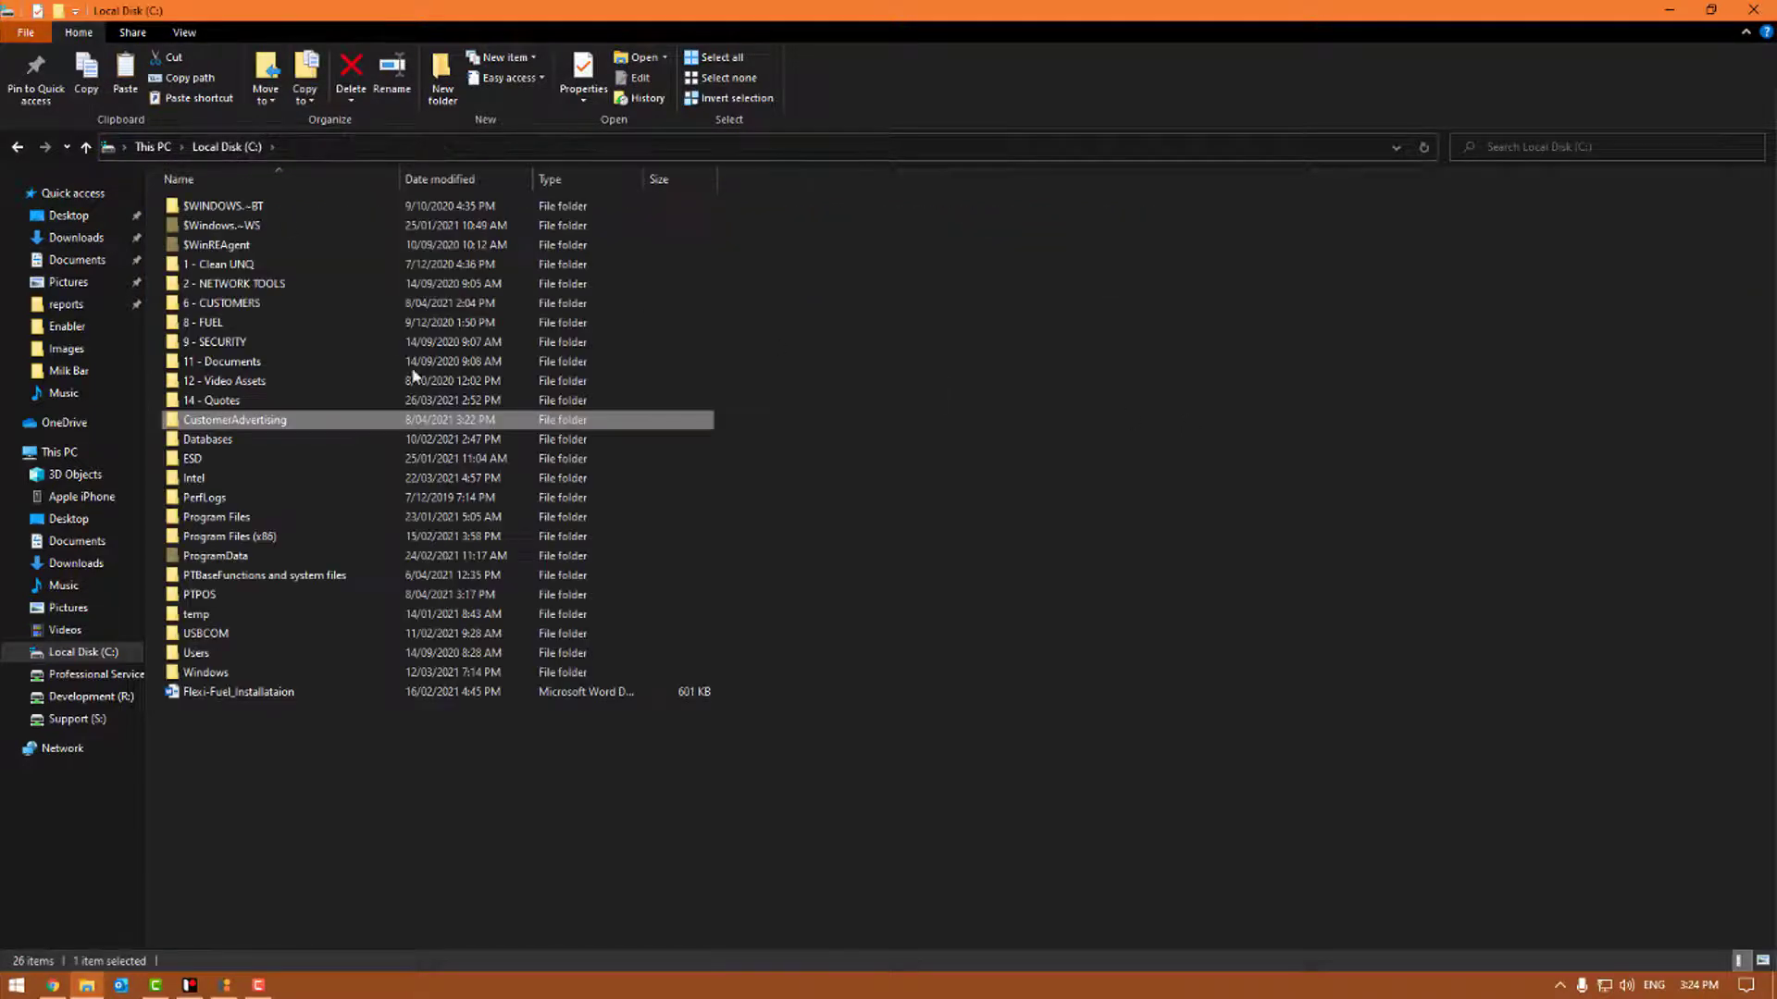
right_click(599, 424)
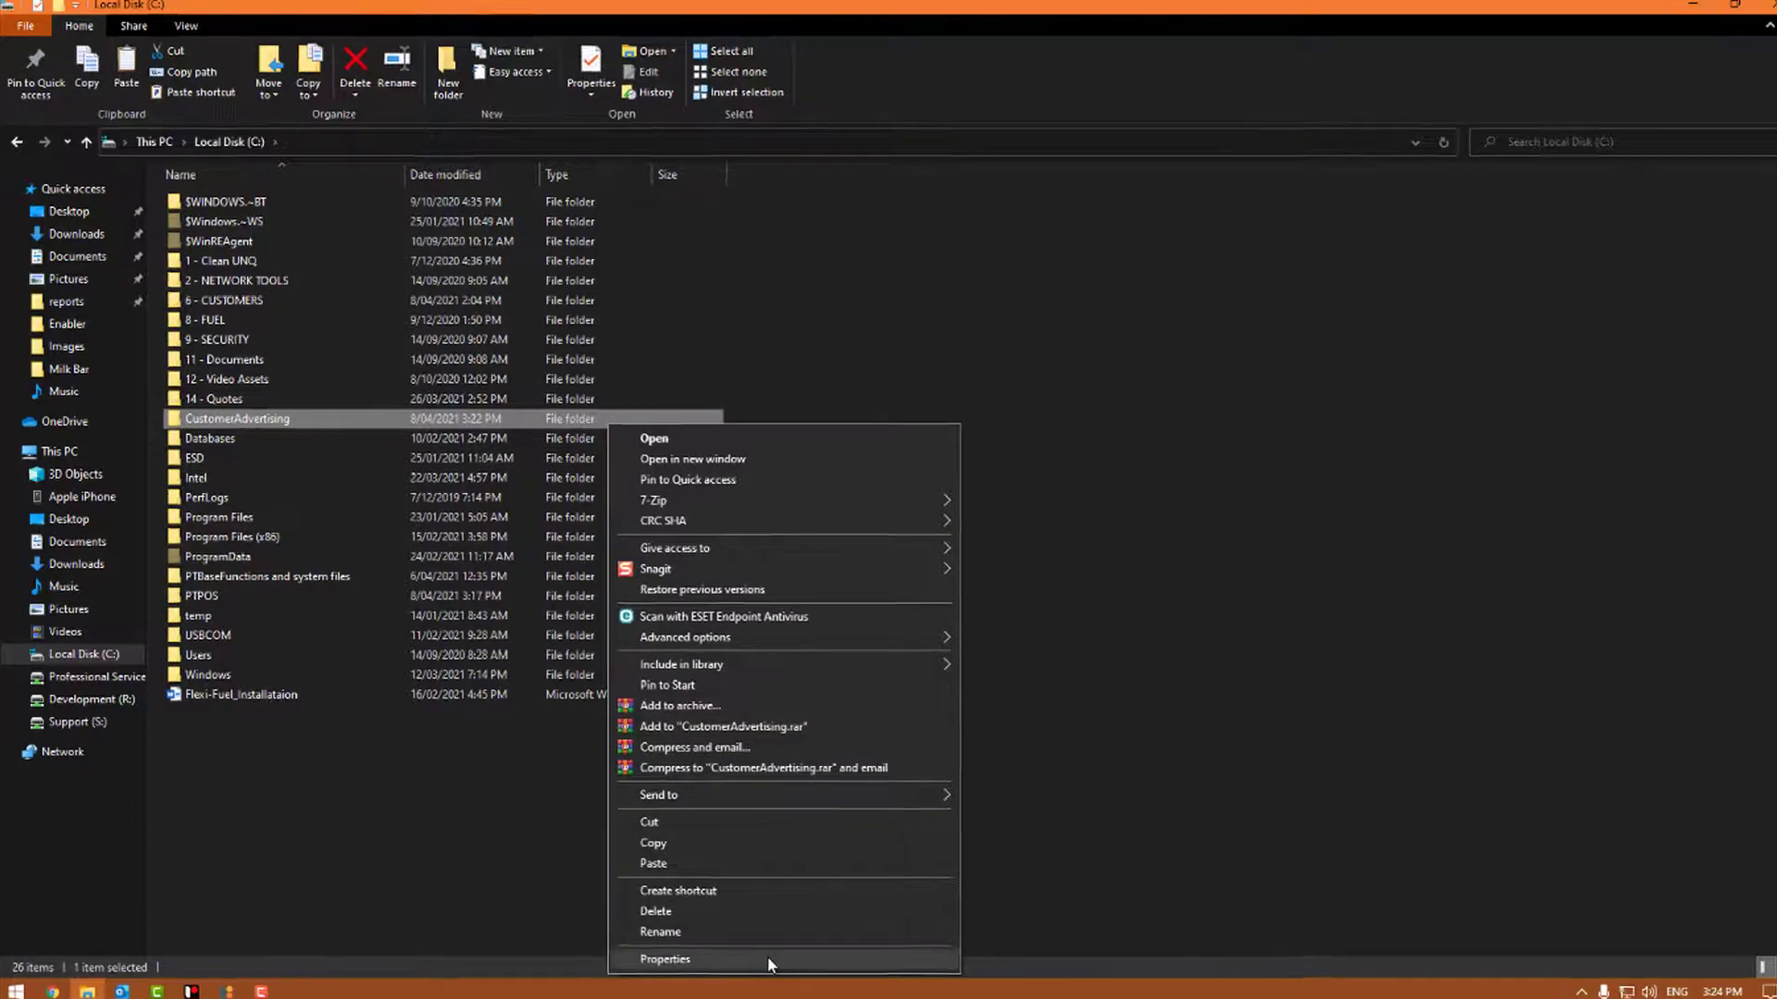
left_click(758, 953)
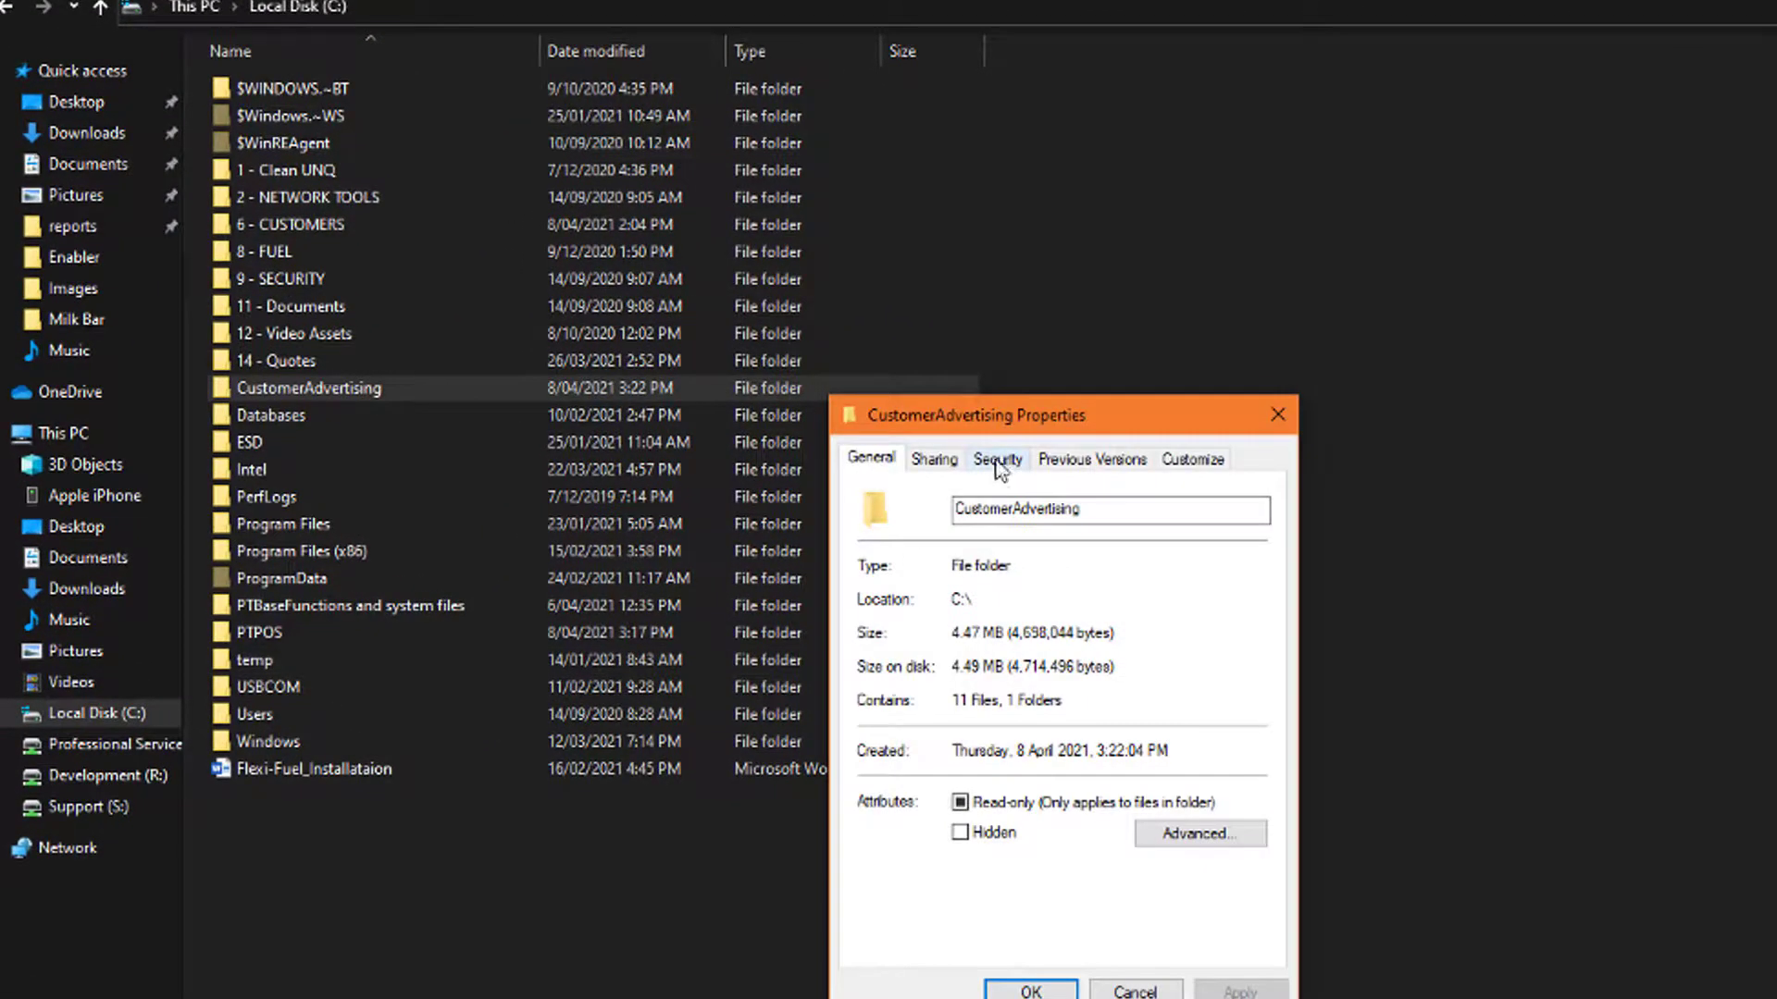
left_click(956, 468)
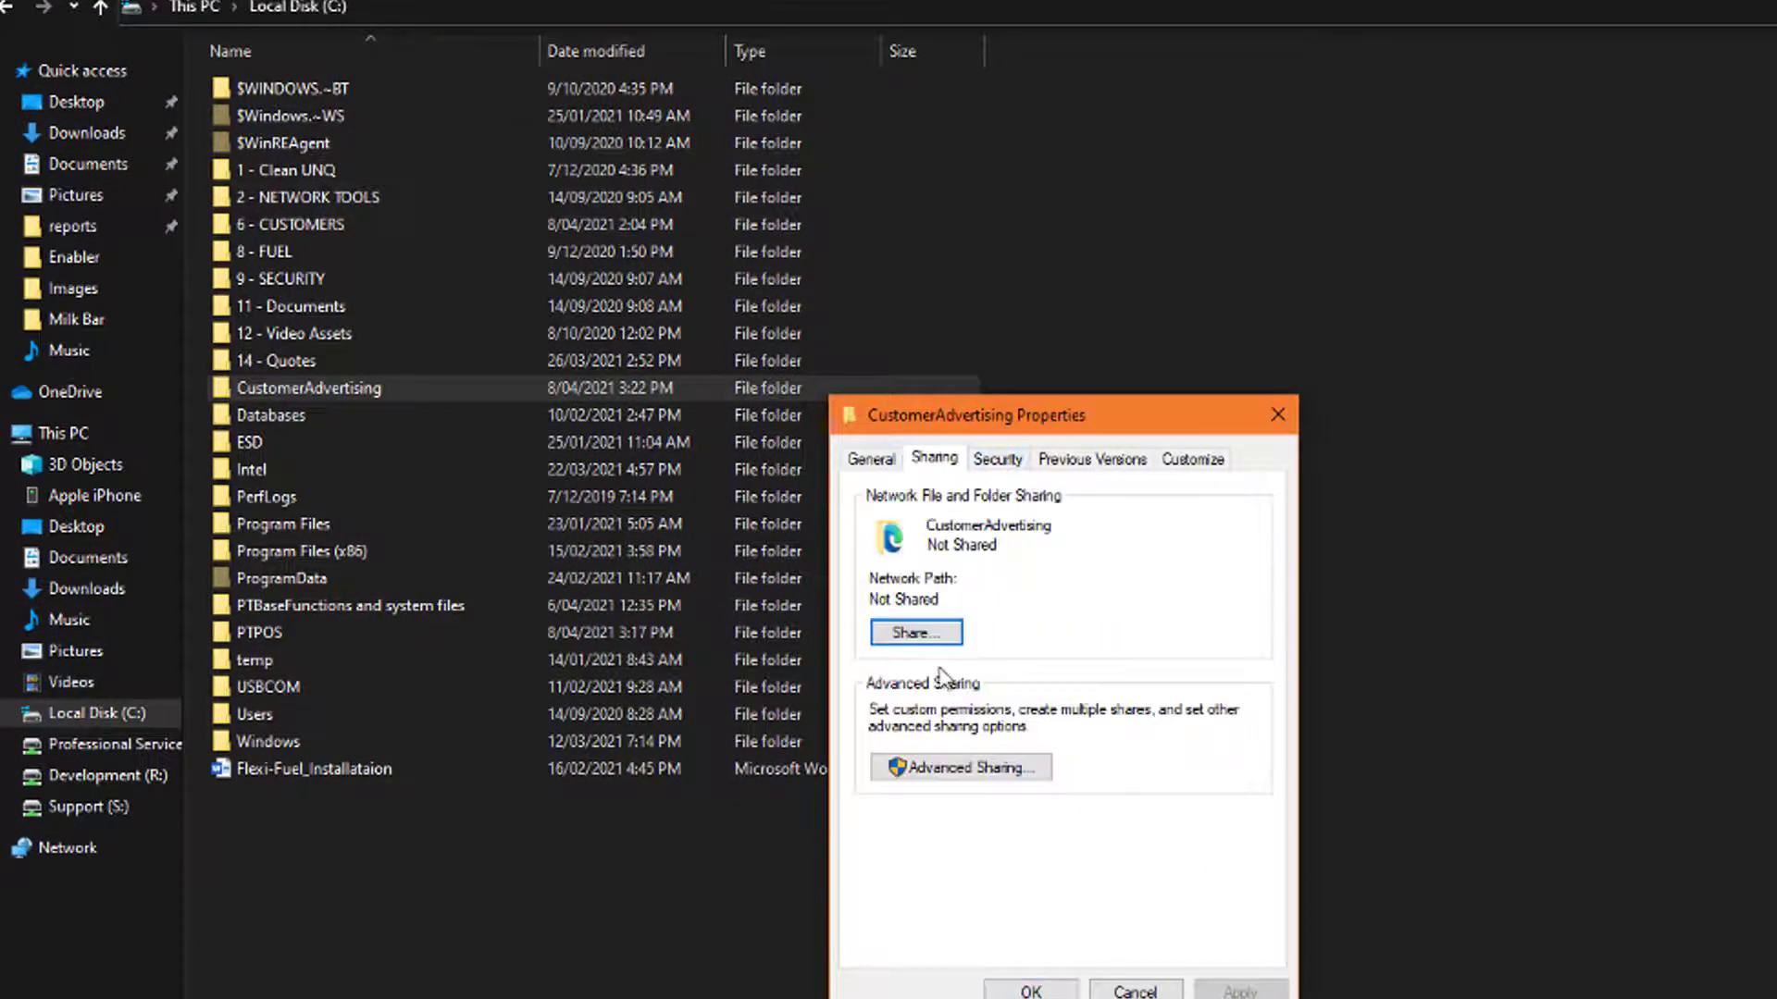
left_click(936, 634)
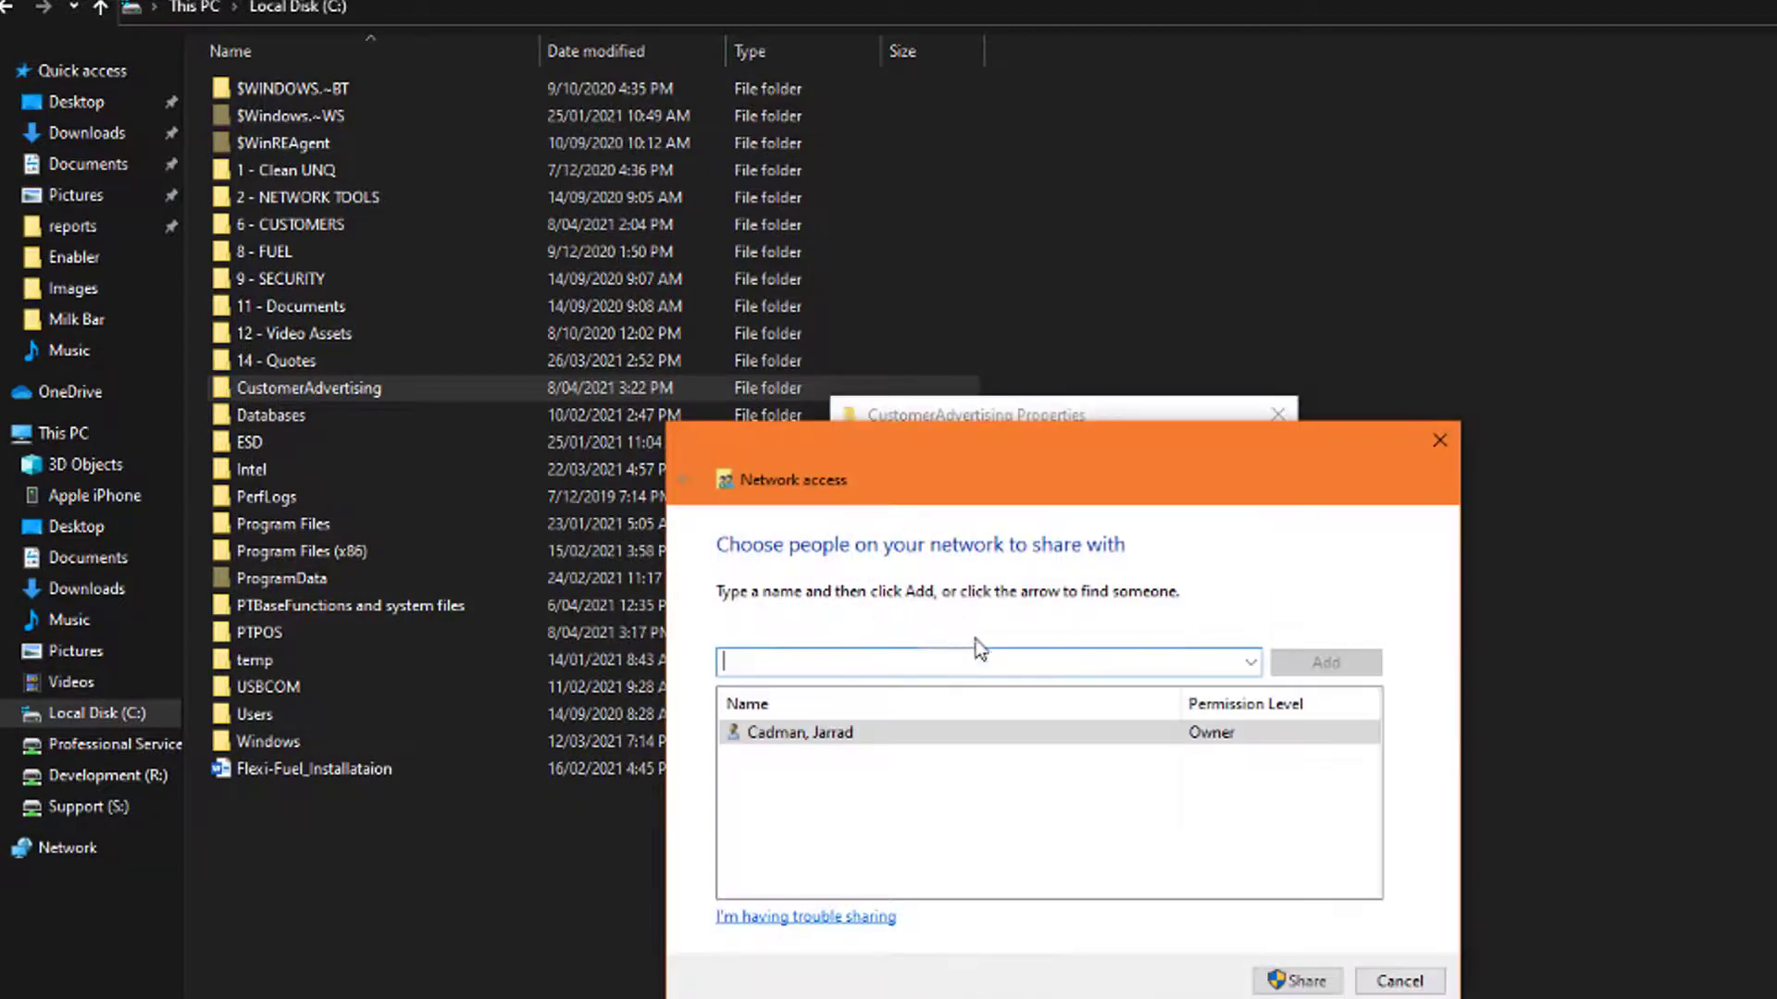
type("Everyone")
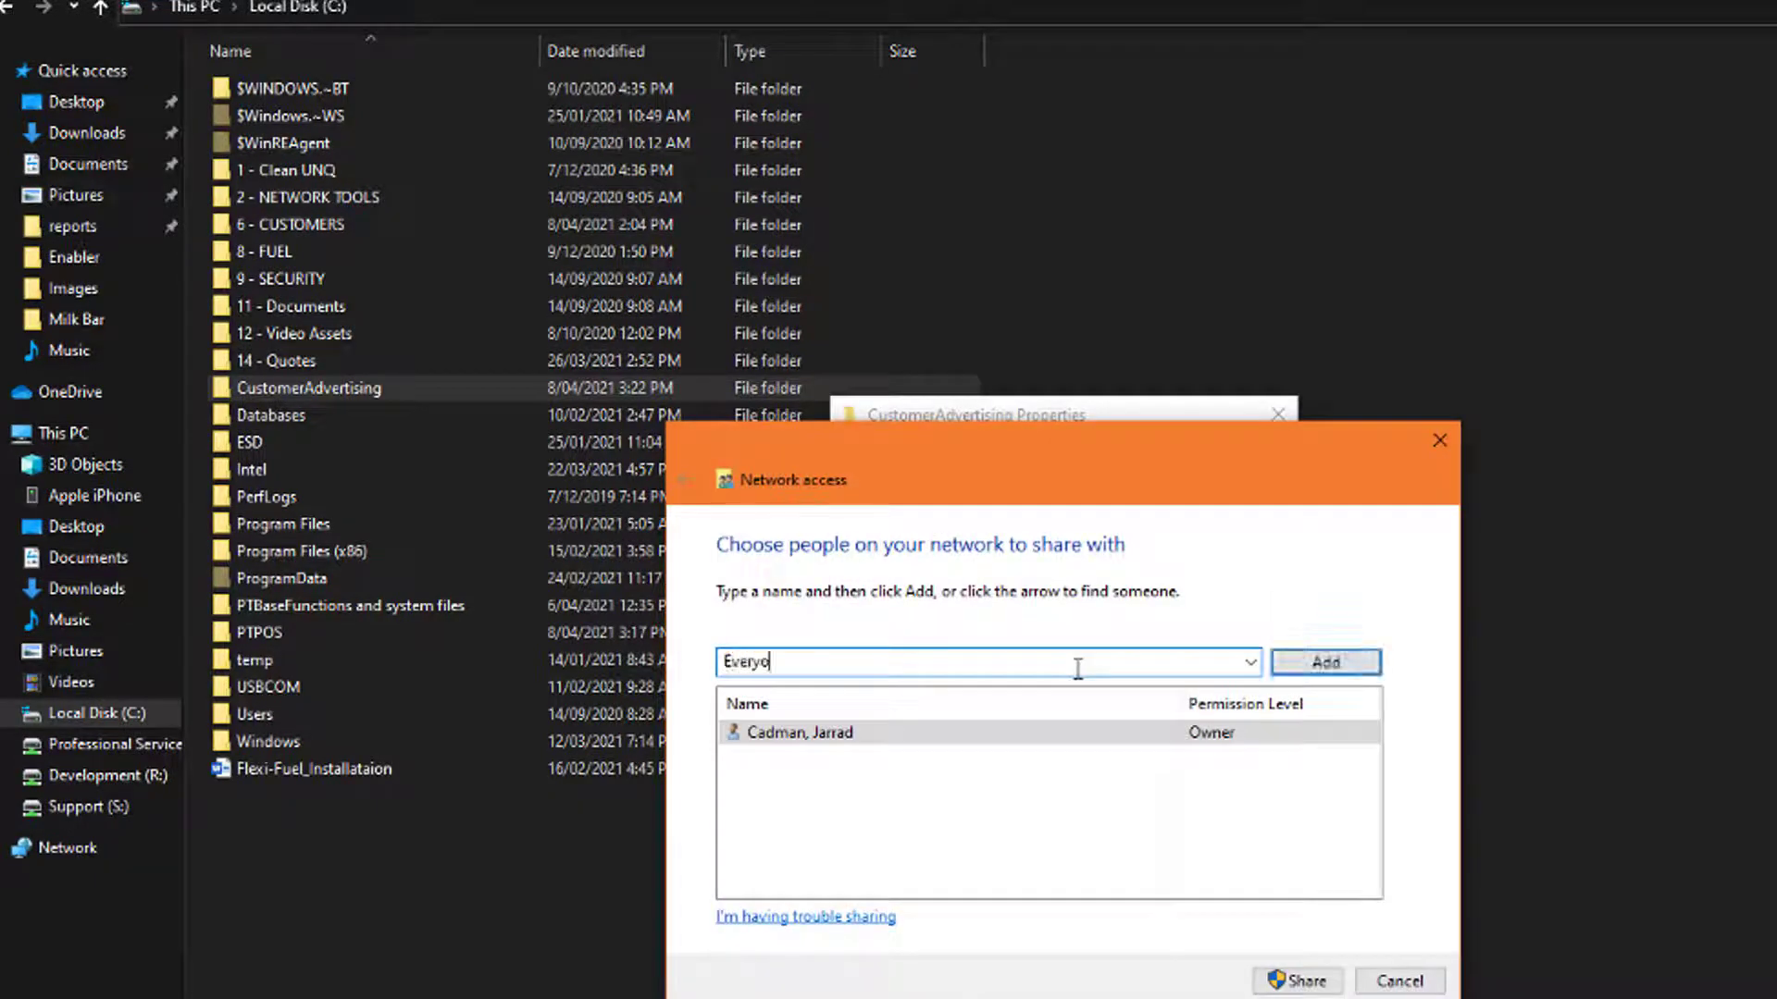
key("Return")
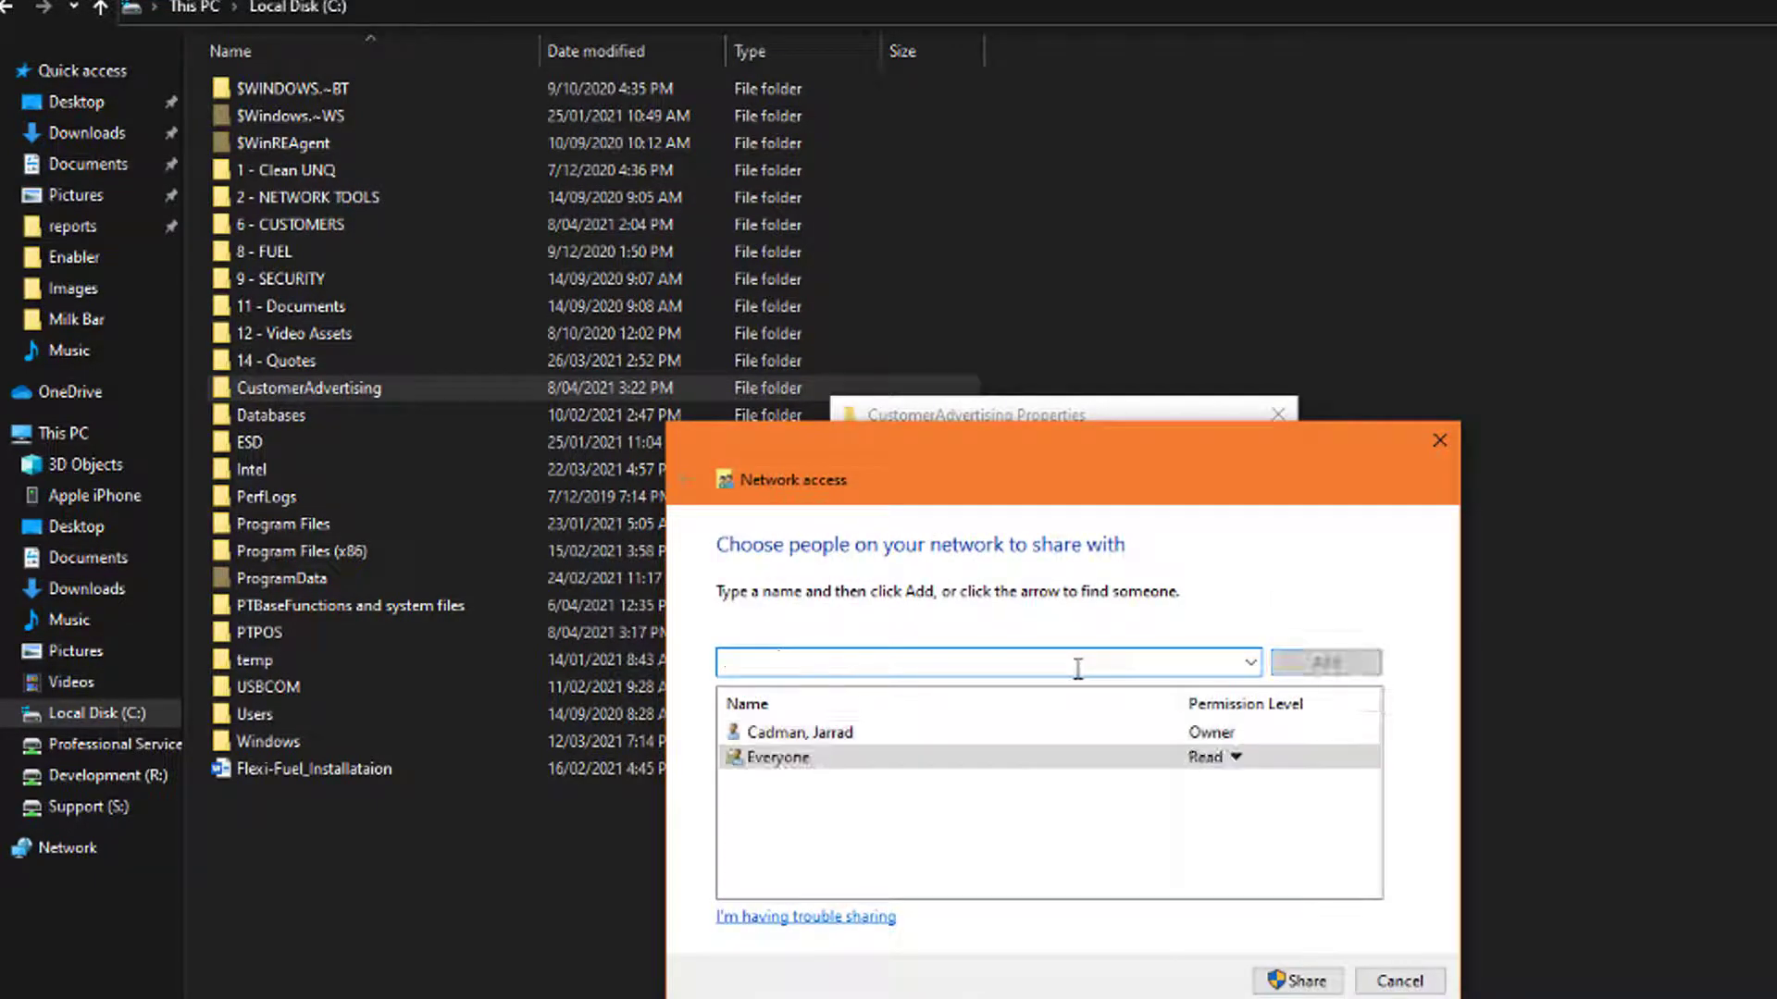
Give Everyone Read/Write permission, share the CustomerAdvertising folder and close its properties
left_click(1235, 757)
left_click(1364, 791)
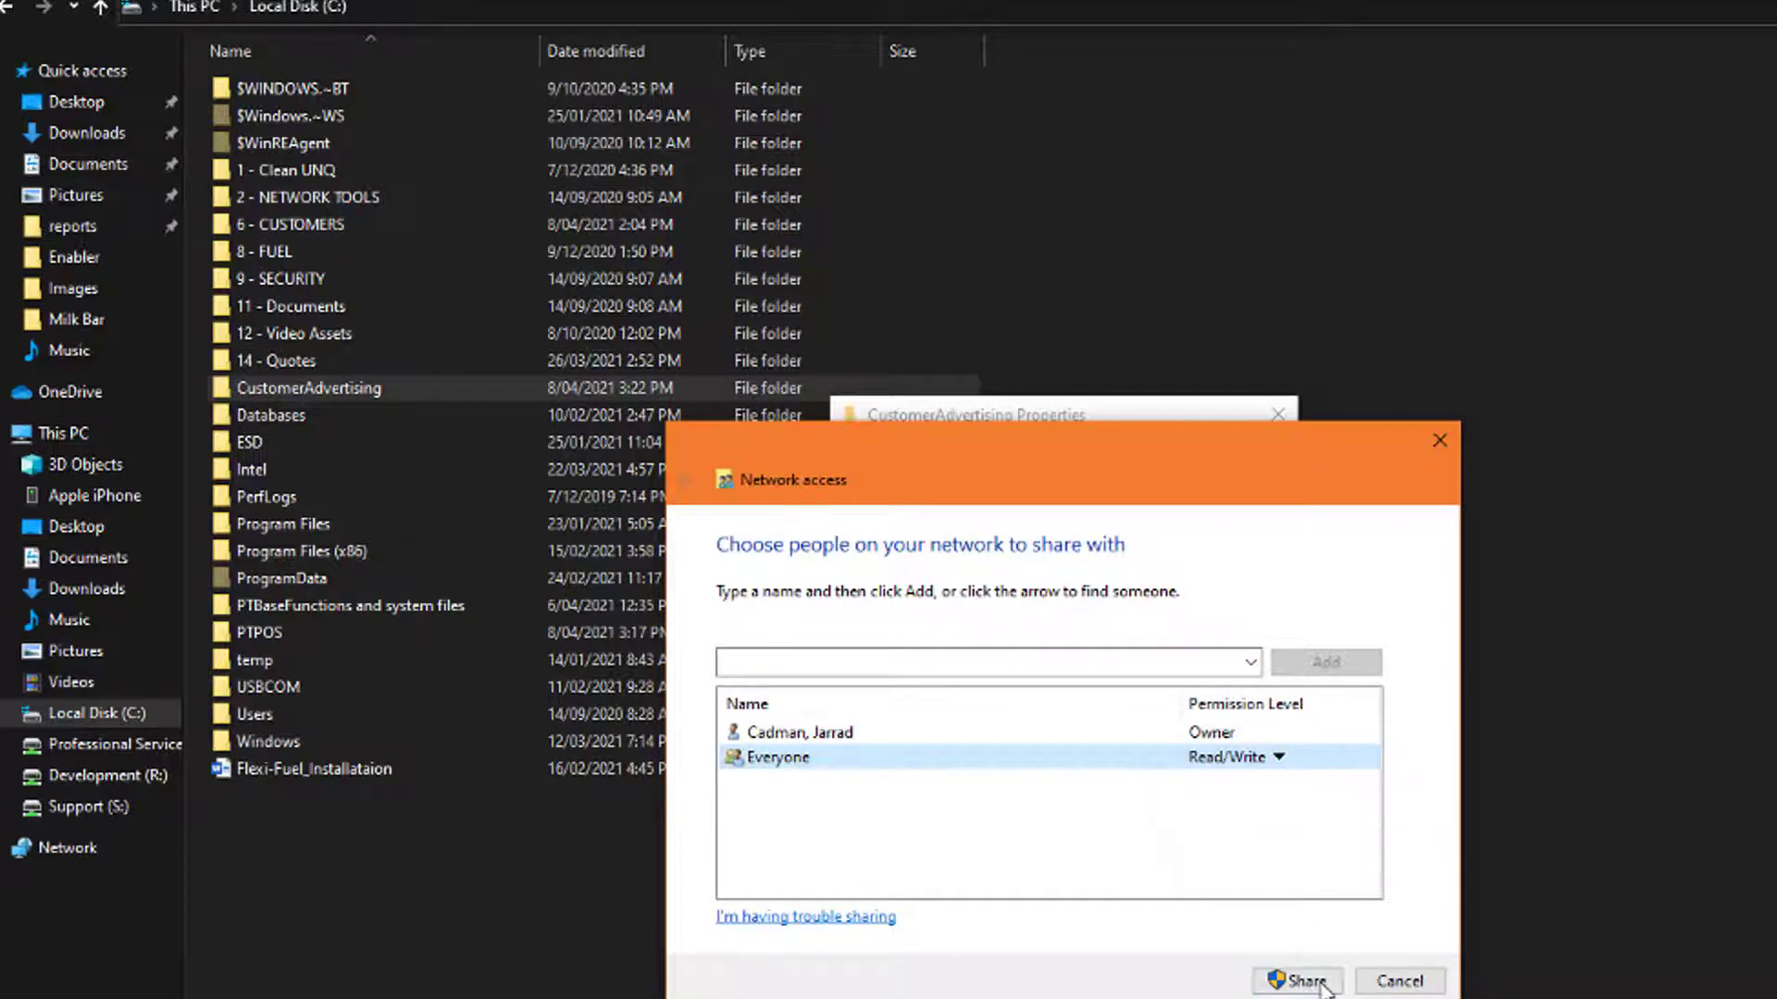
left_click(1299, 981)
left_click(1402, 981)
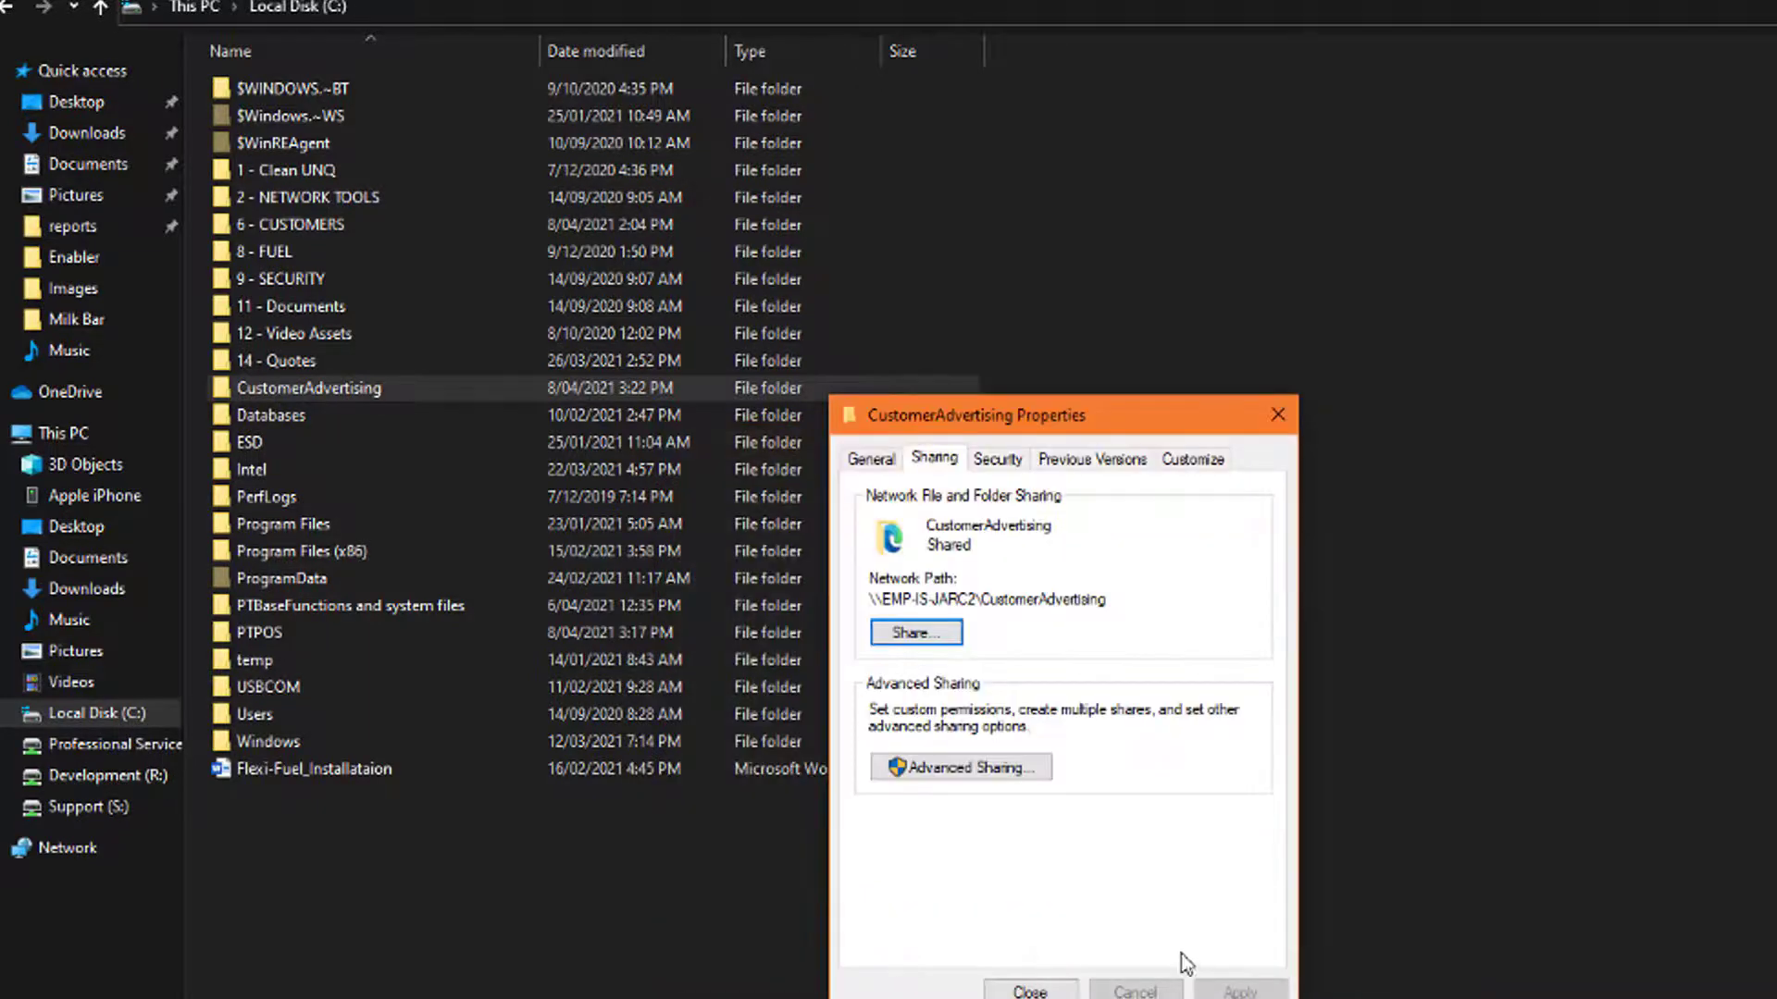
left_click(1030, 990)
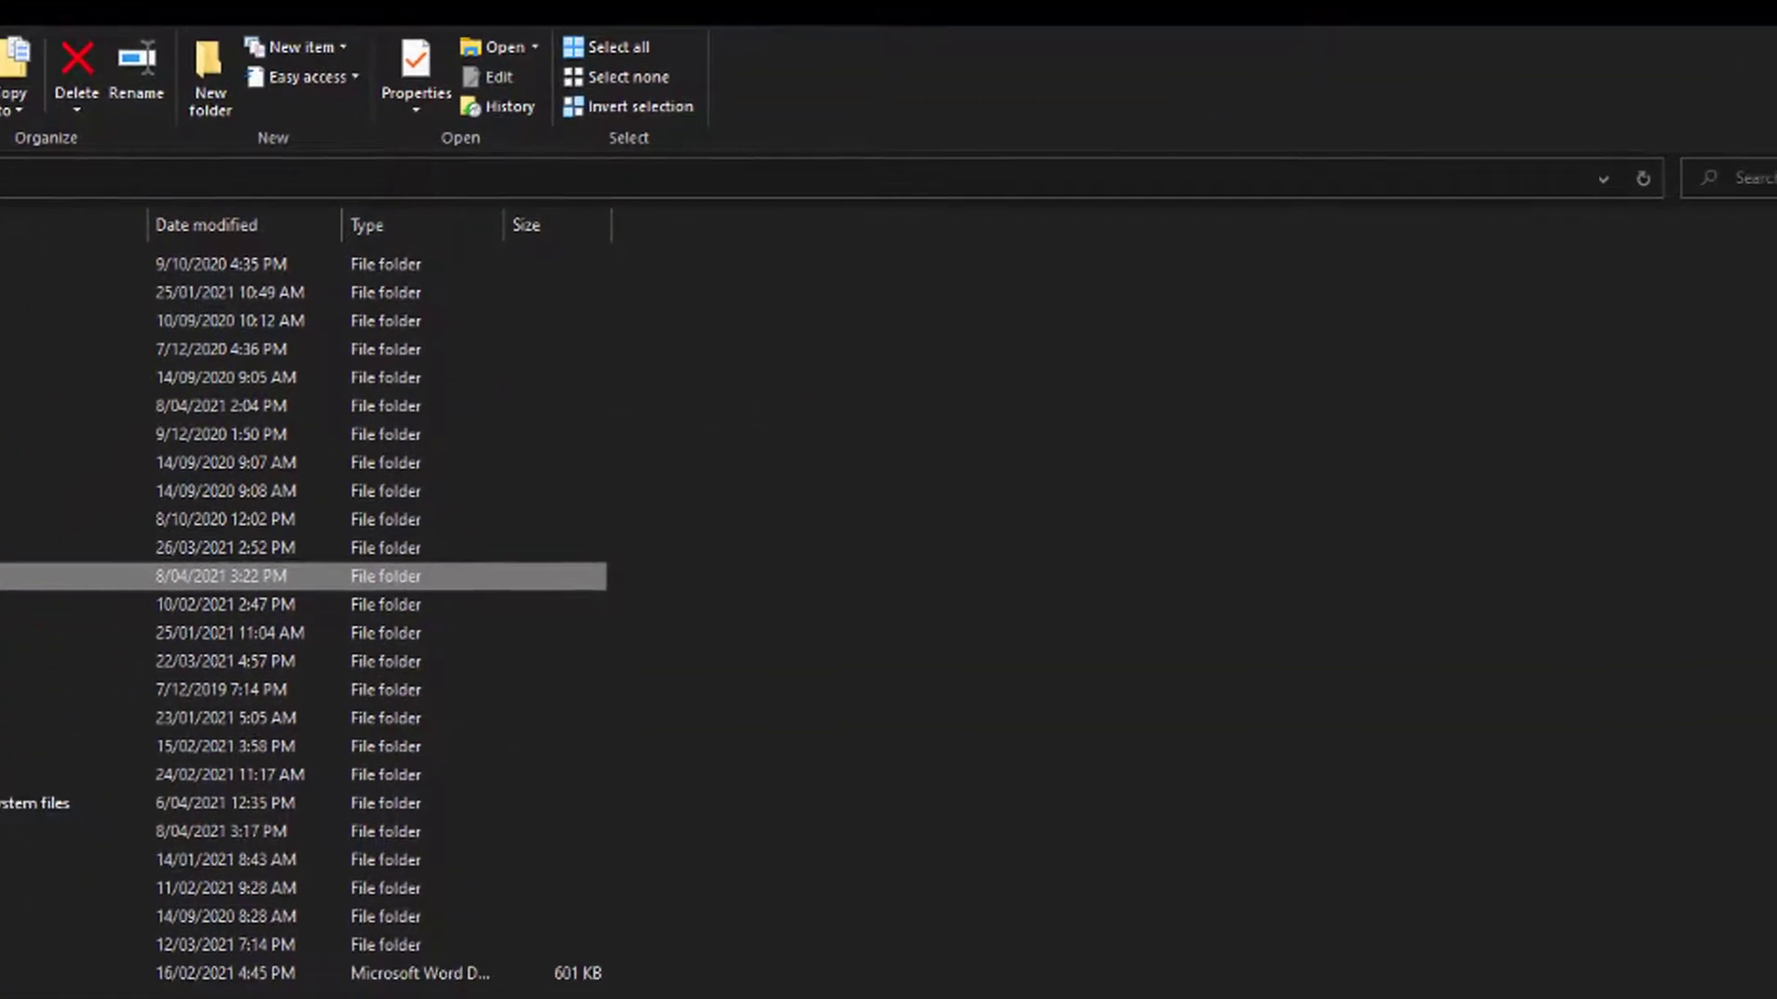
Open the Windows advanced sharing settings through the Network and Sharing Center
right_click(1592, 981)
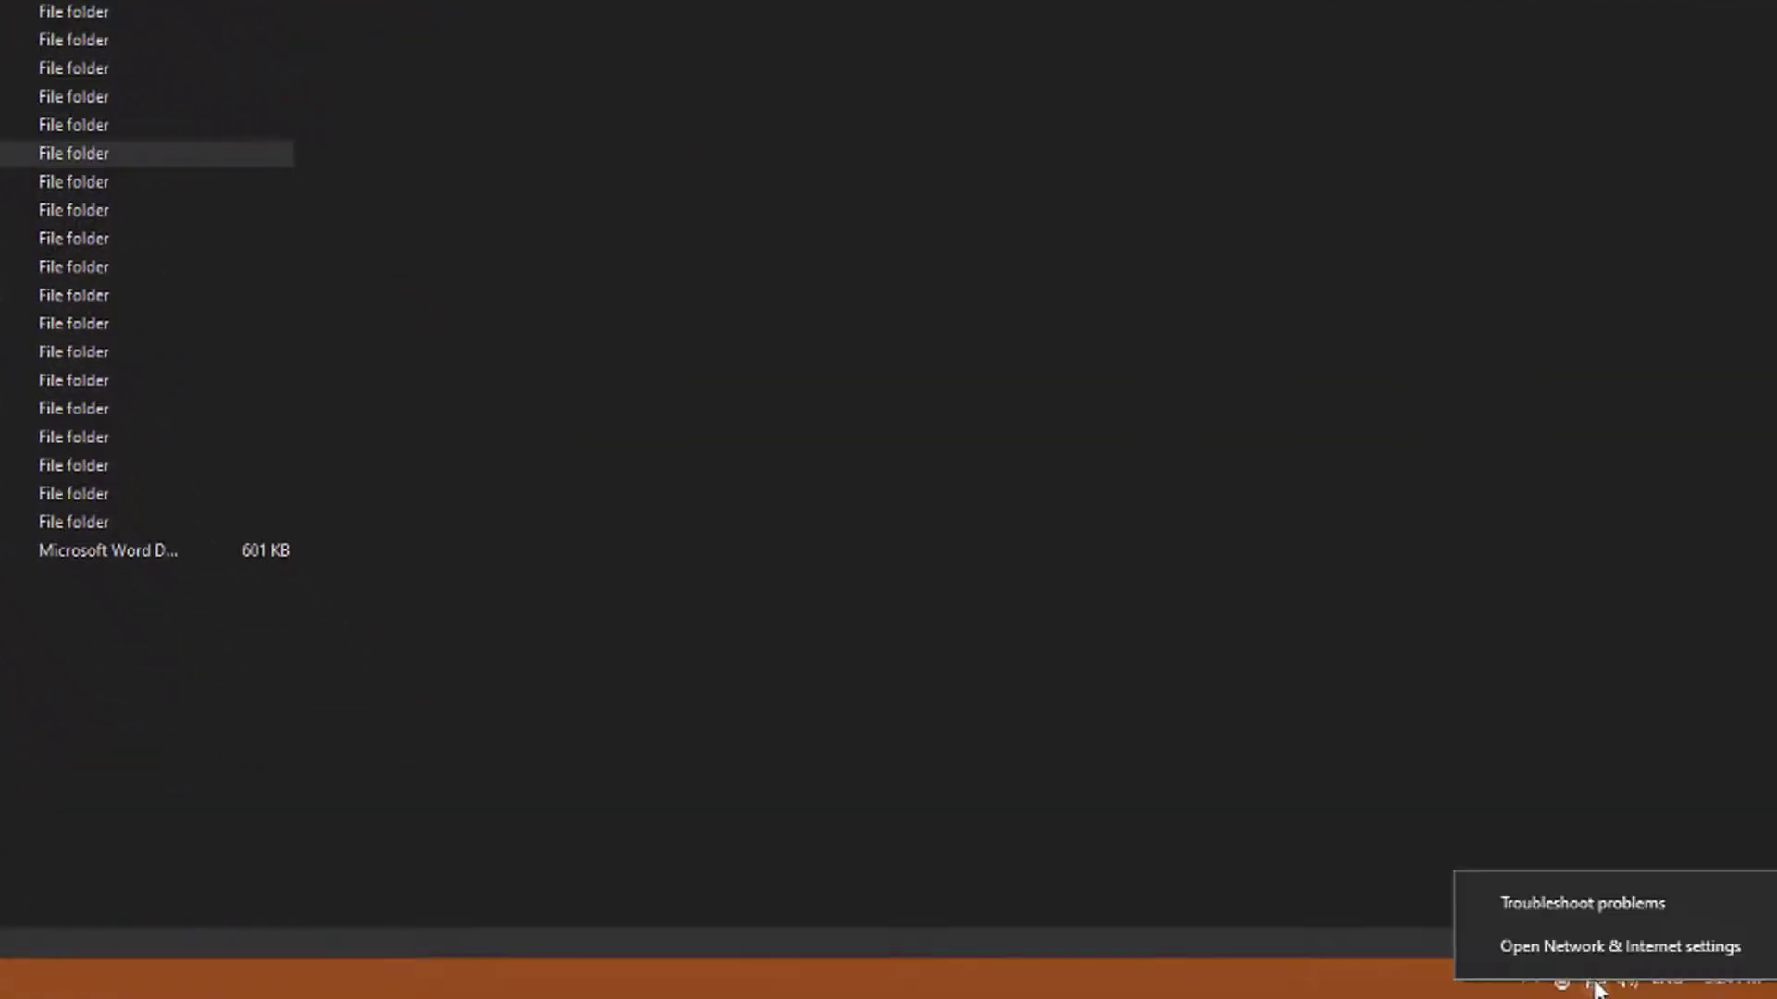
left_click(1745, 948)
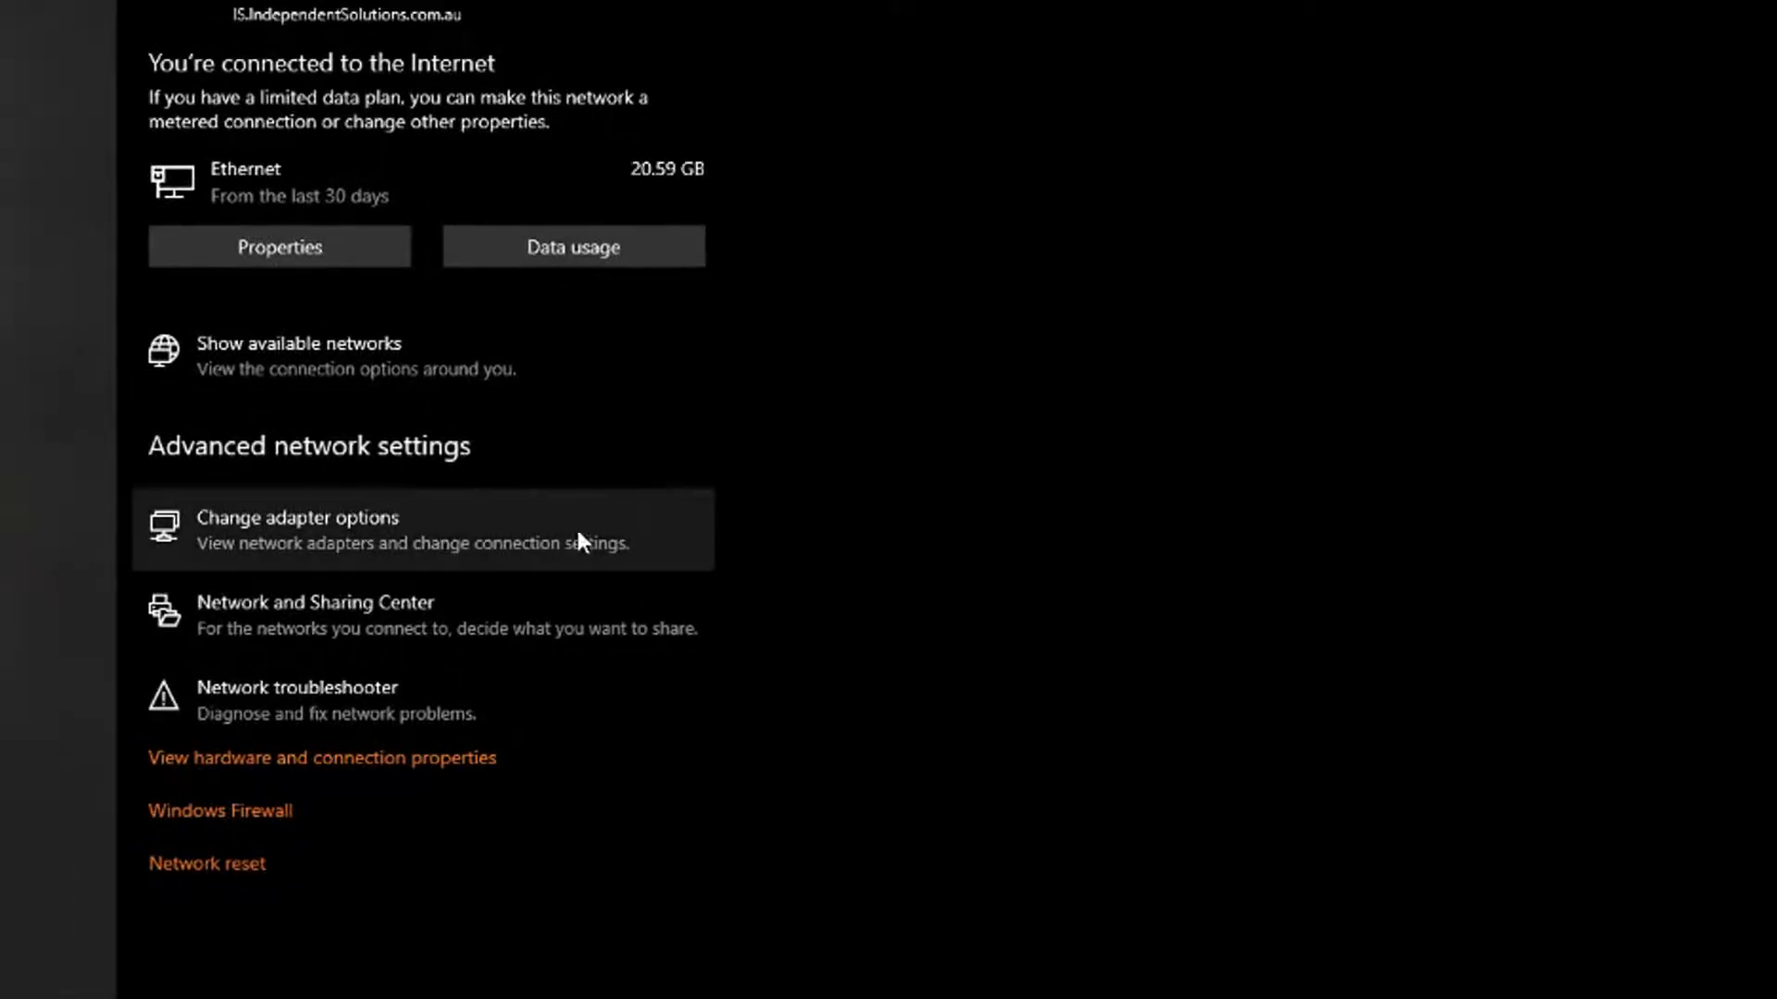
left_click(524, 615)
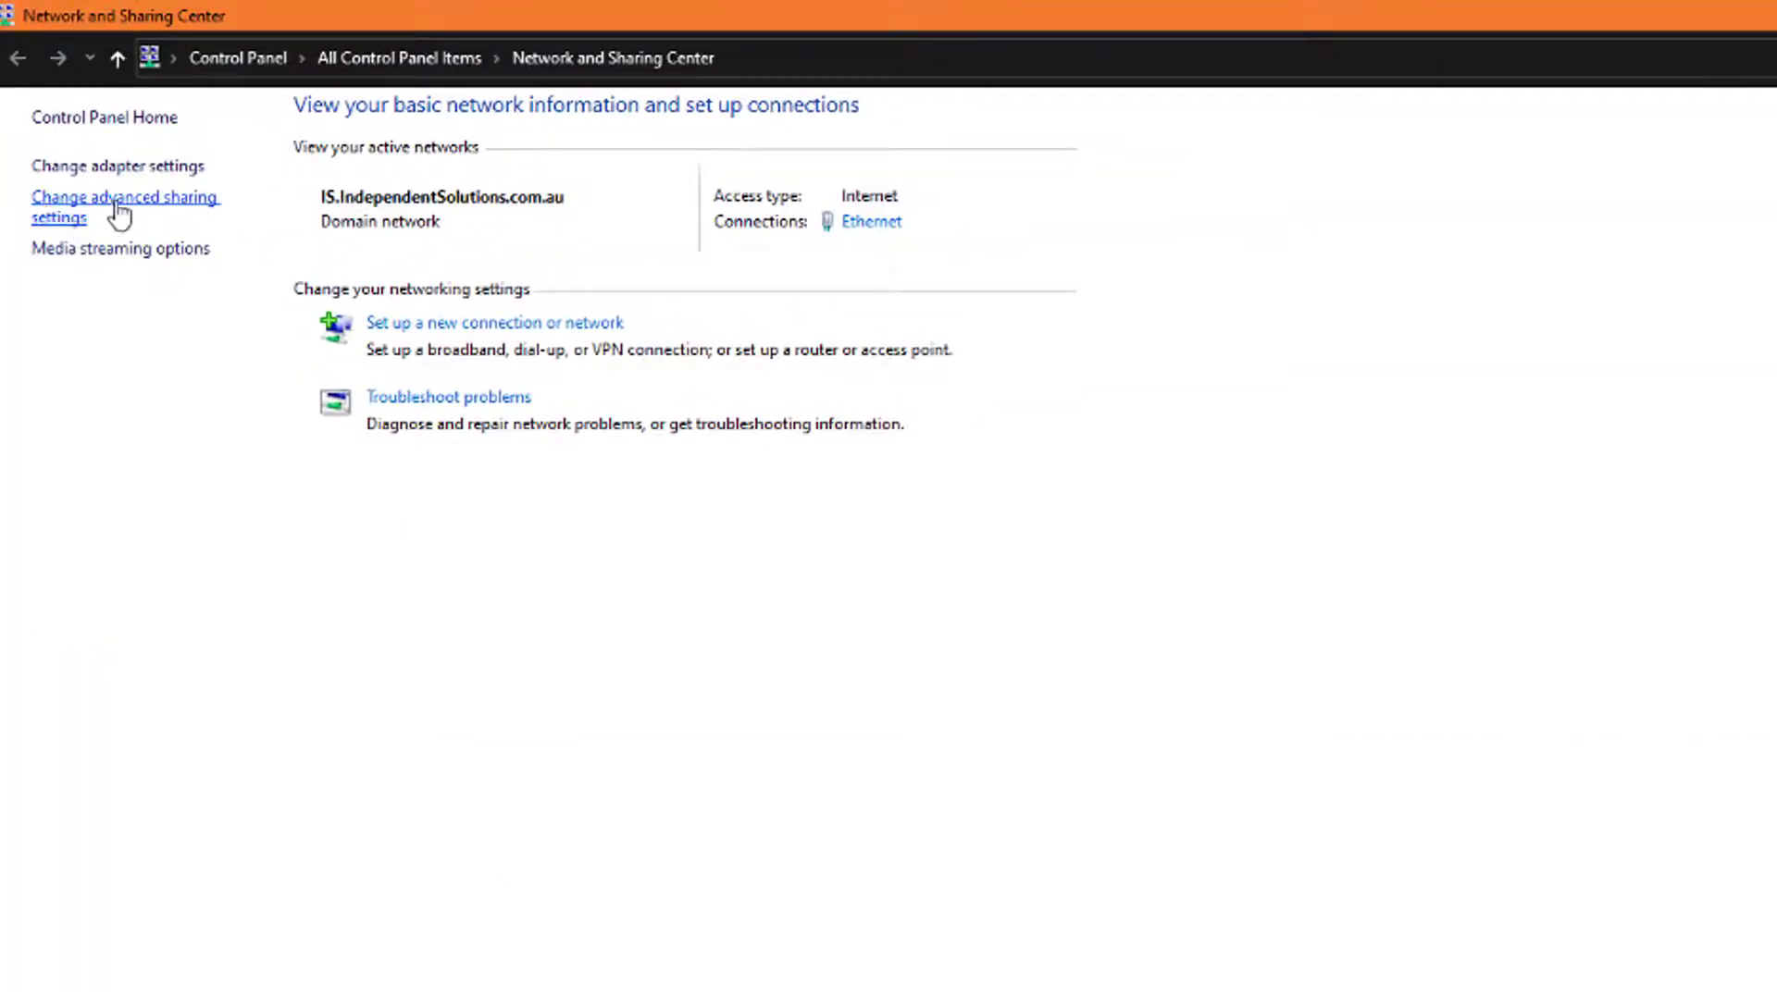
left_click(122, 215)
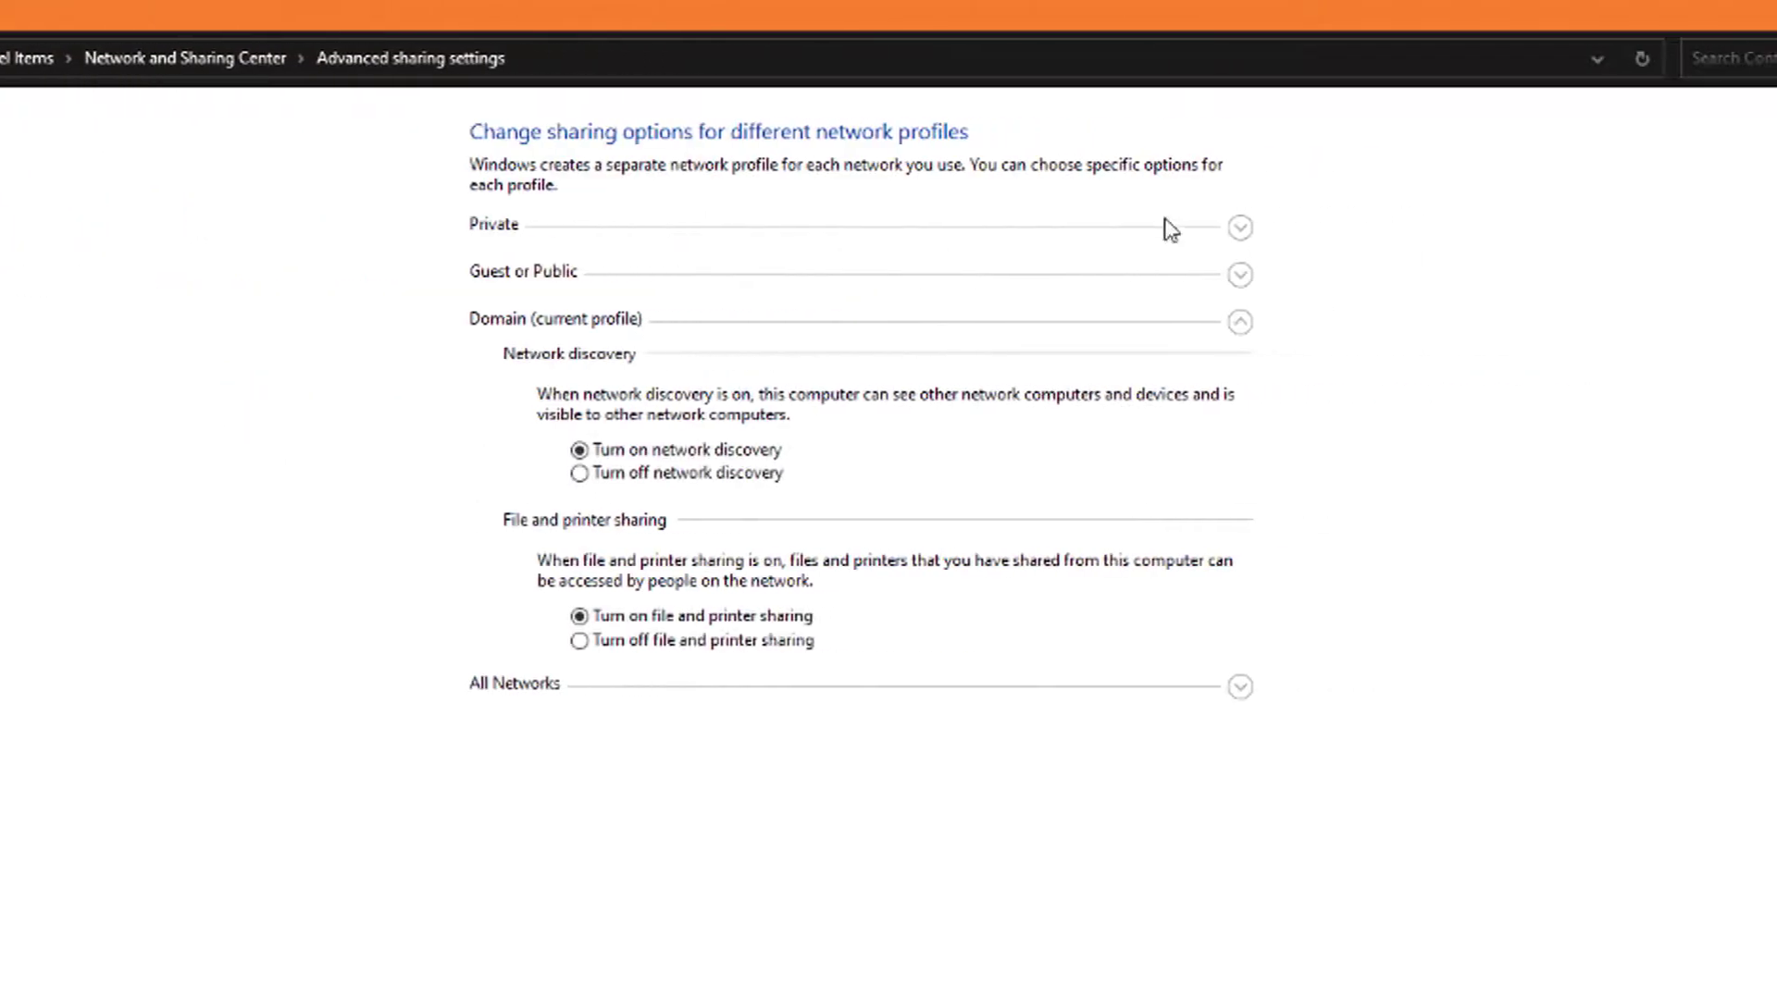
Check network discovery and file and printer sharing for the Private, Guest or Public and Domain profiles, and expand All Networks
left_click(1235, 229)
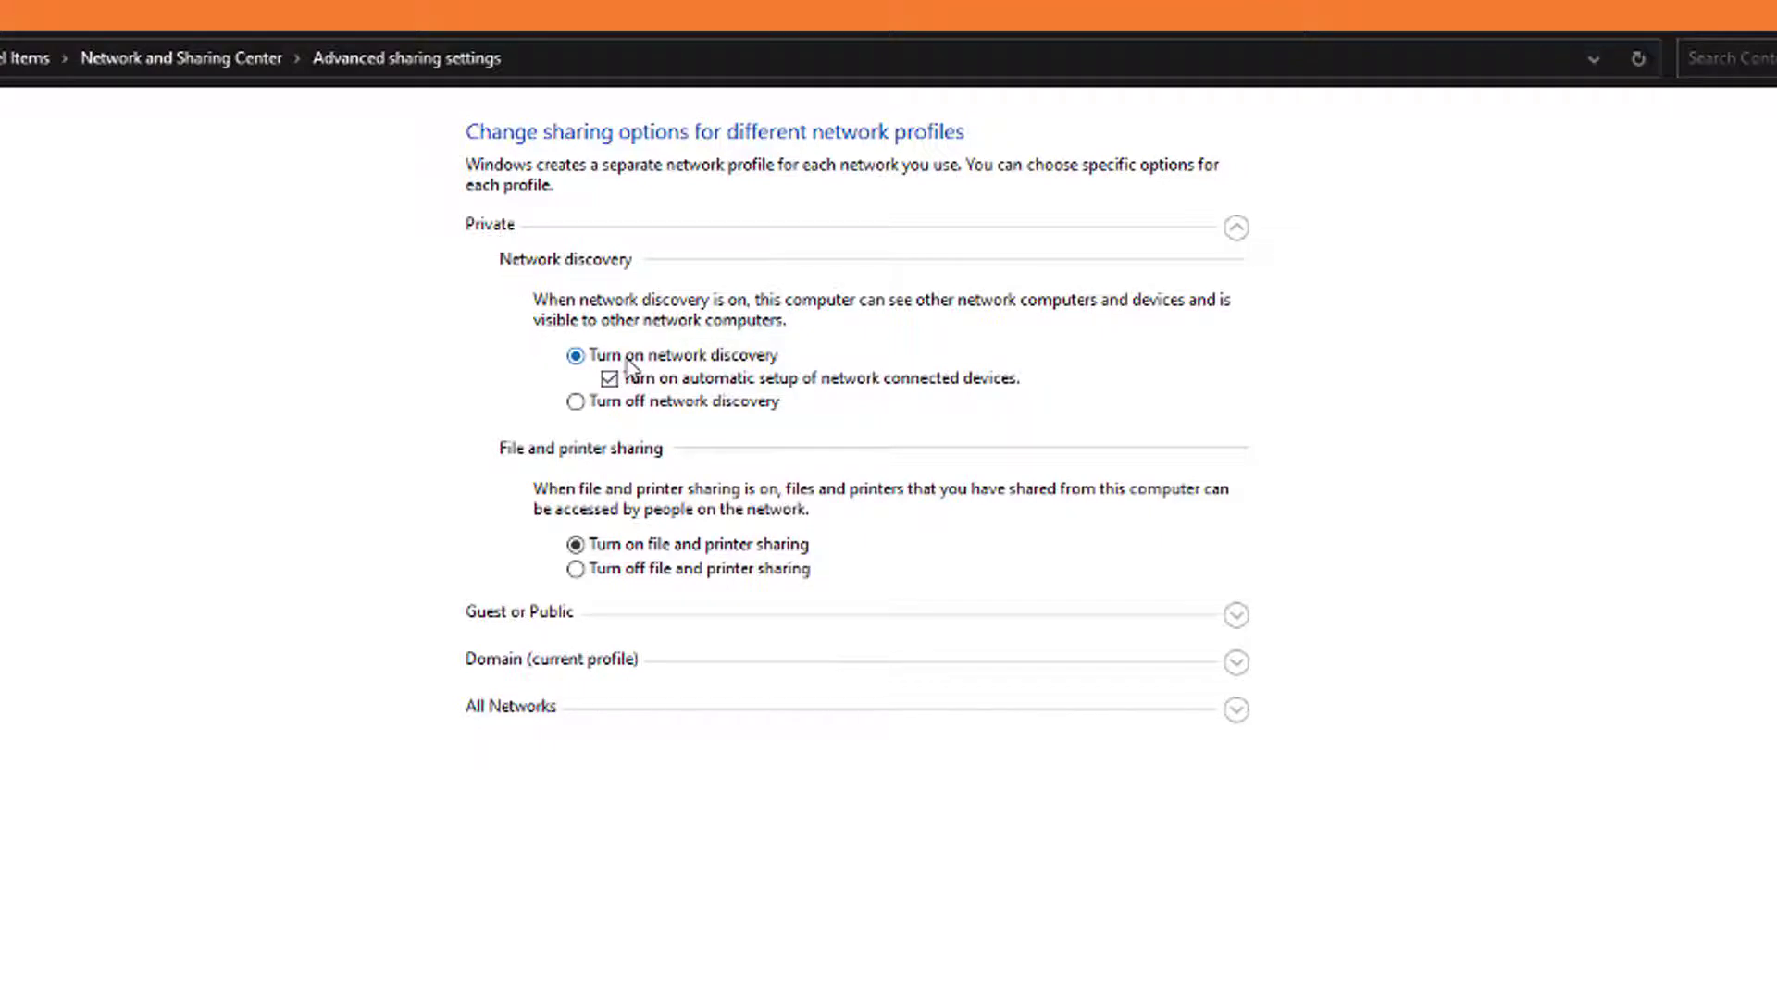
left_click(1236, 616)
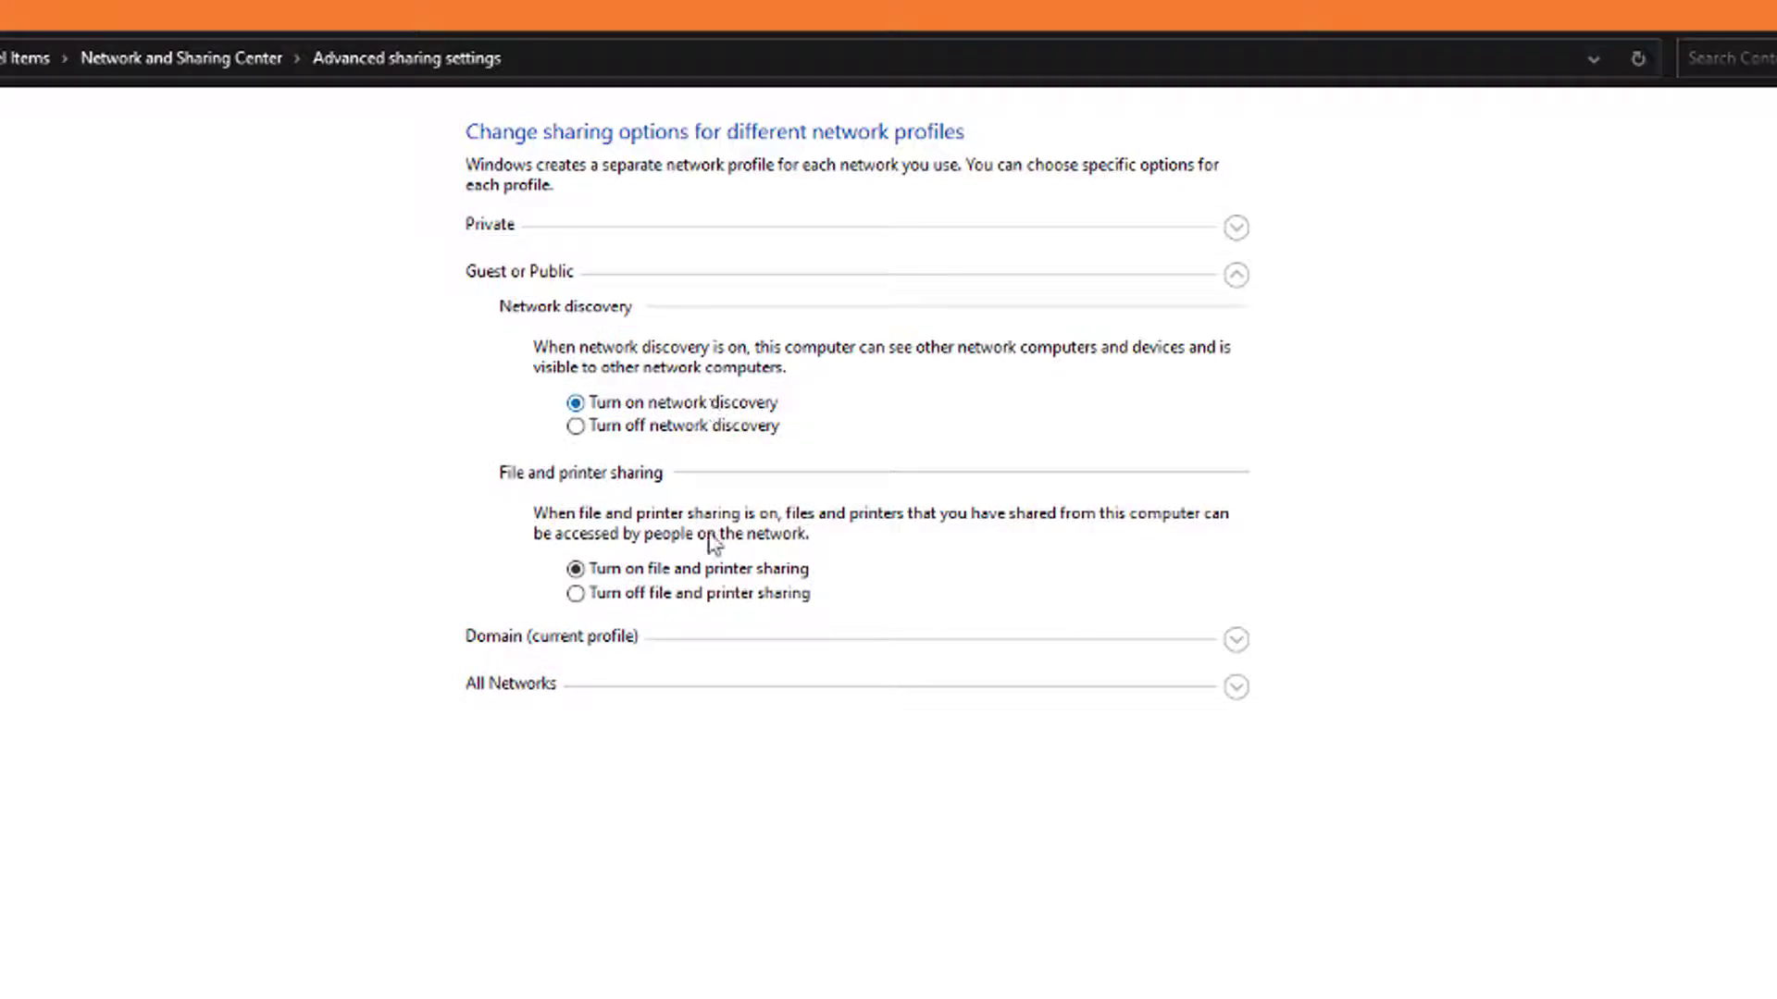
left_click(1237, 640)
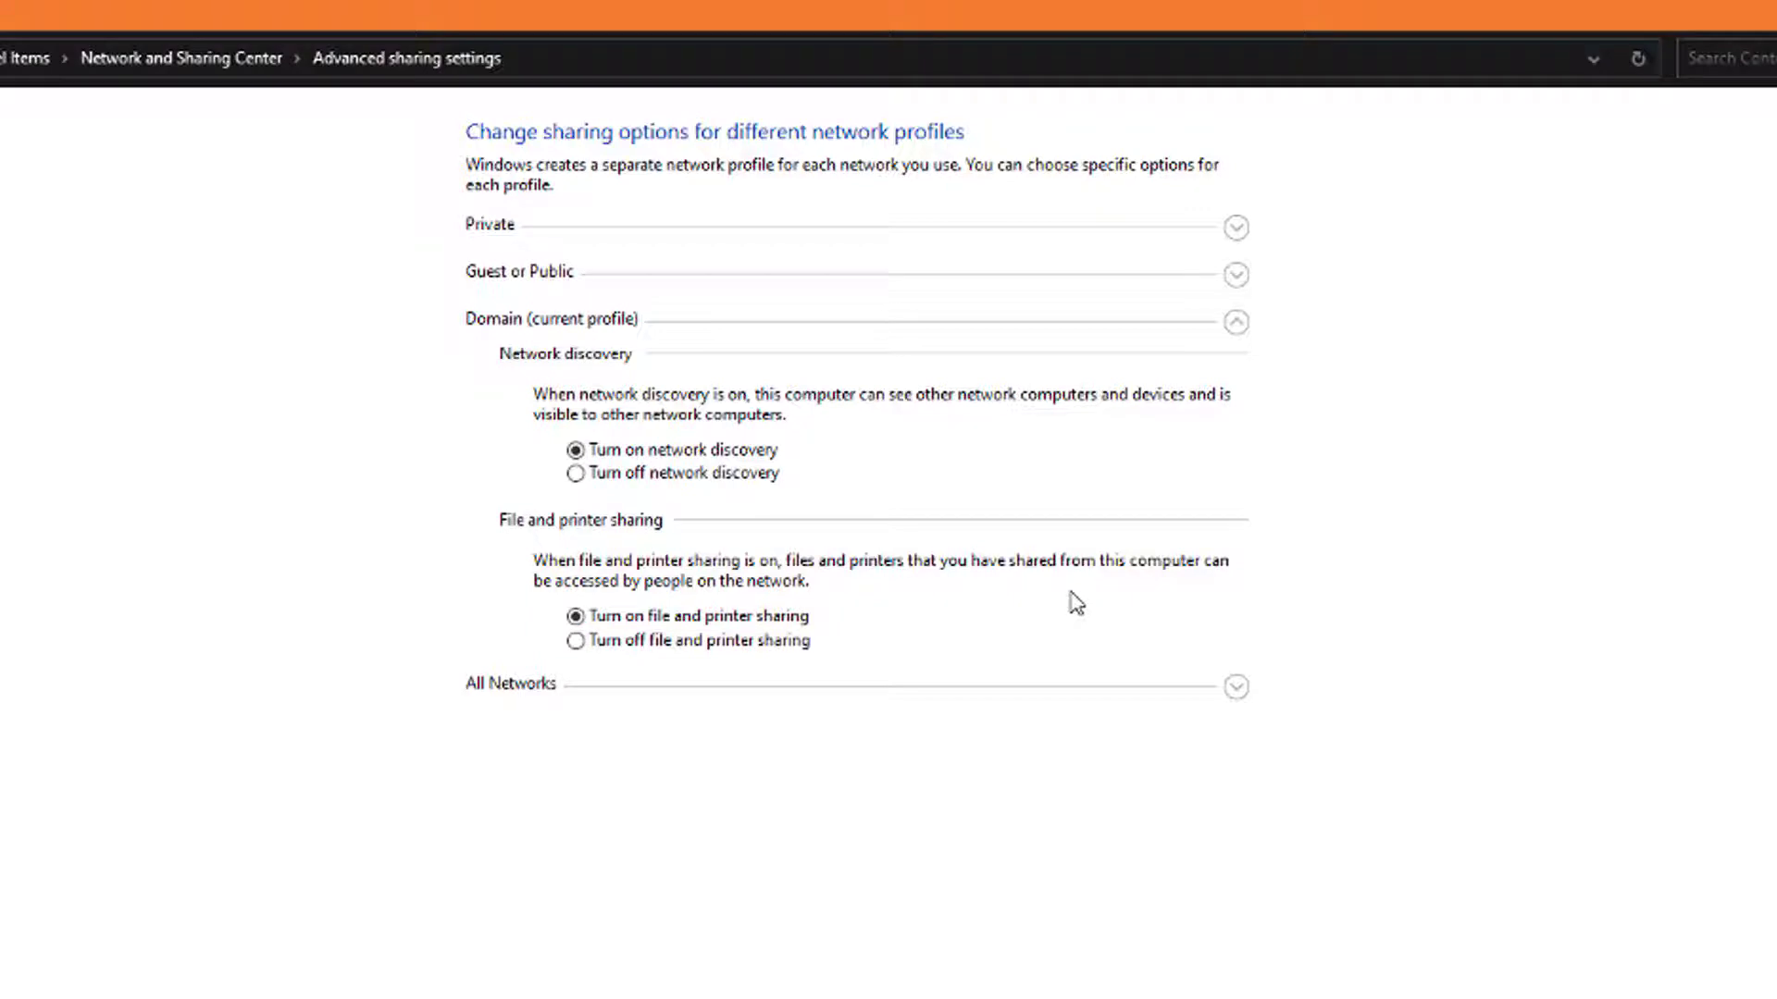
left_click(1238, 688)
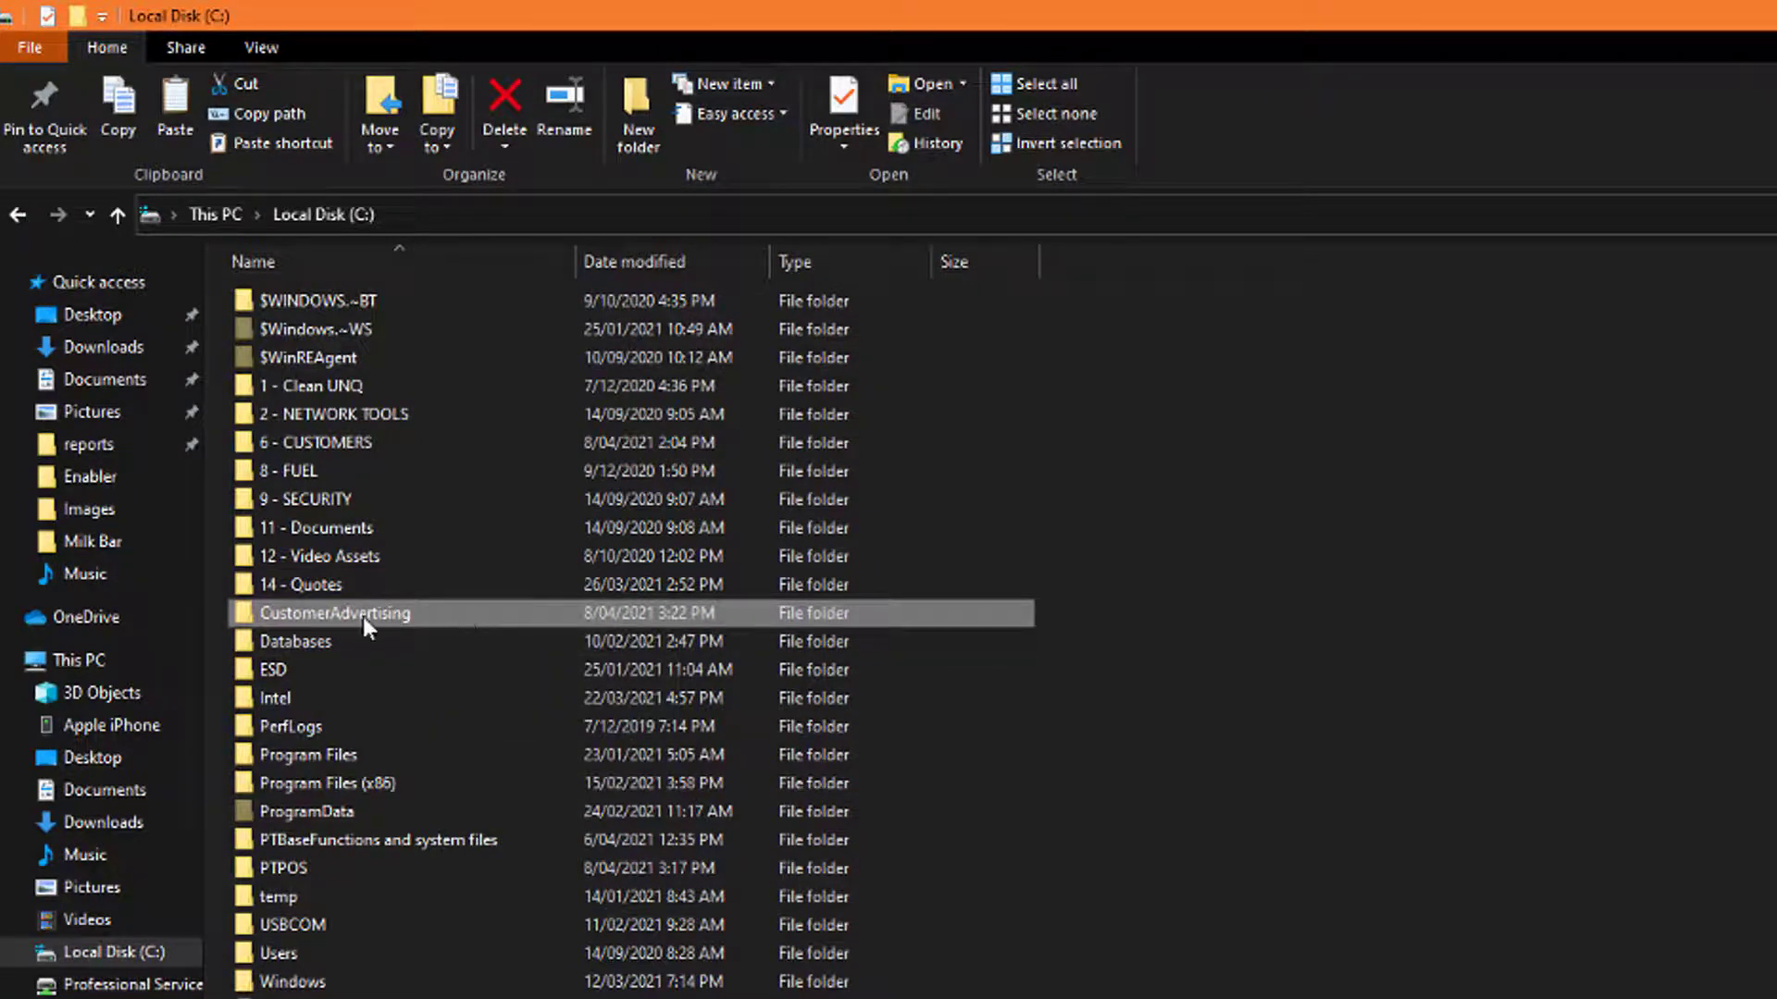
Switch to Profit-Track, open the register setup and edit the settings of the YTPOS register
left_click(1632, 581)
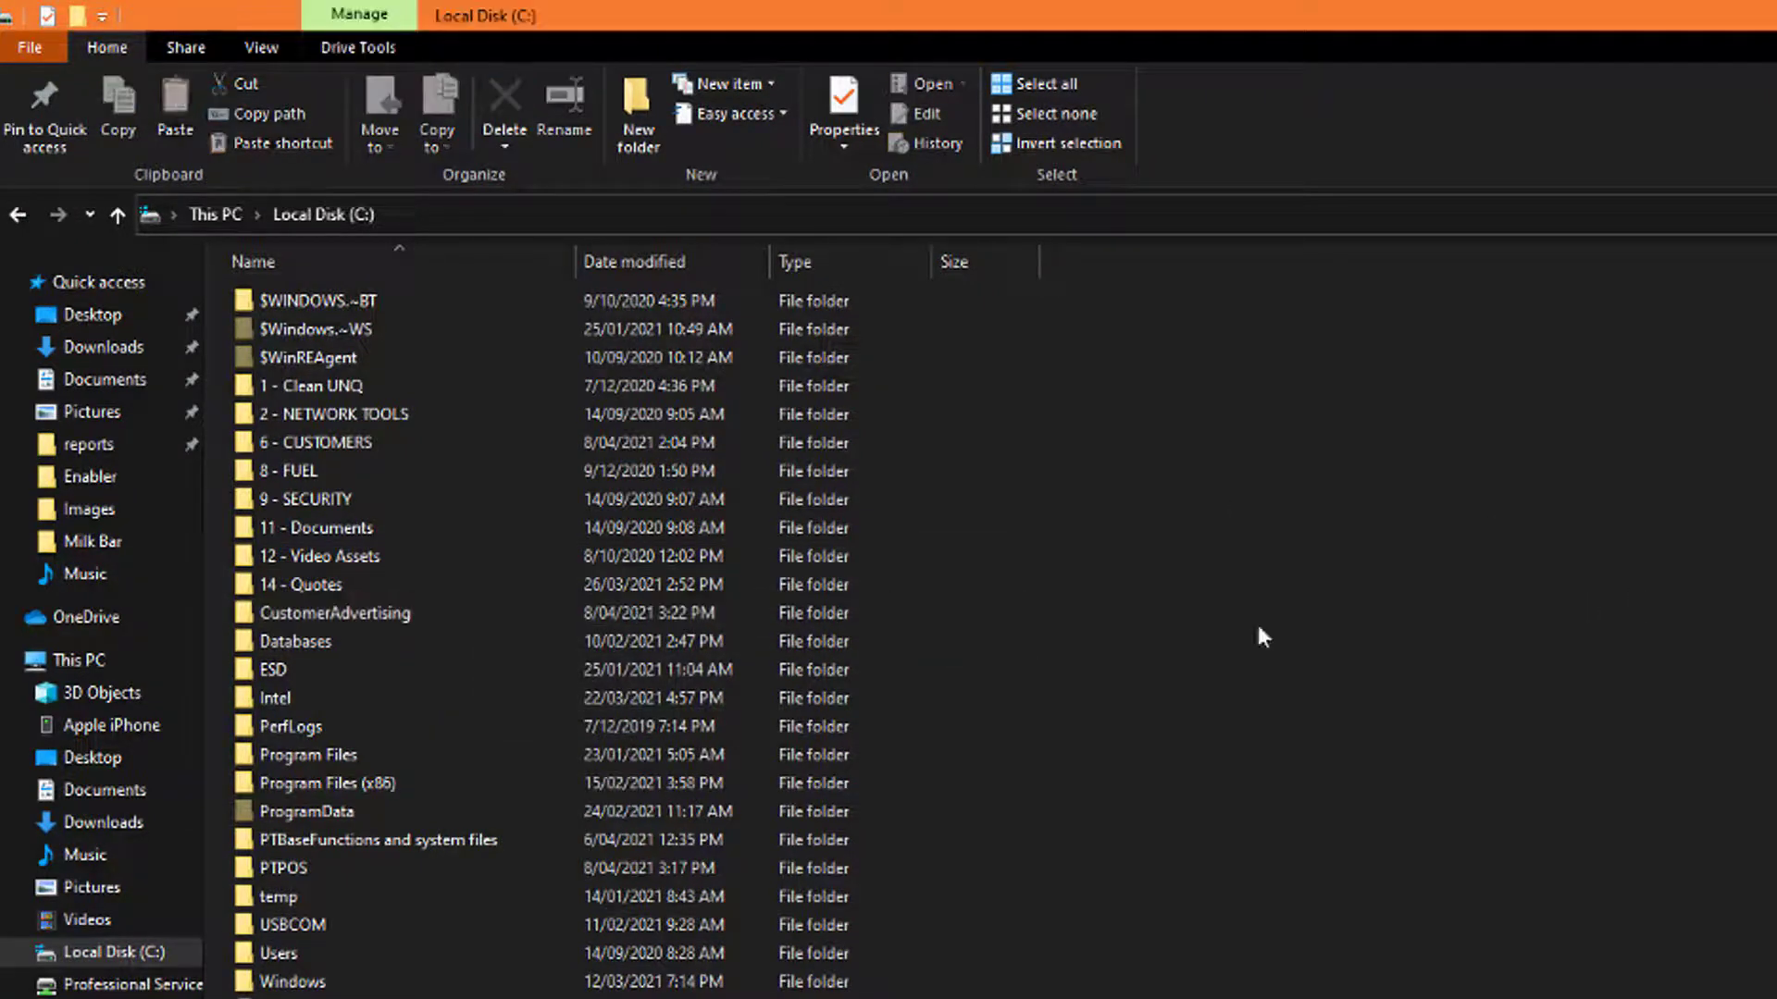
double_click(637, 609)
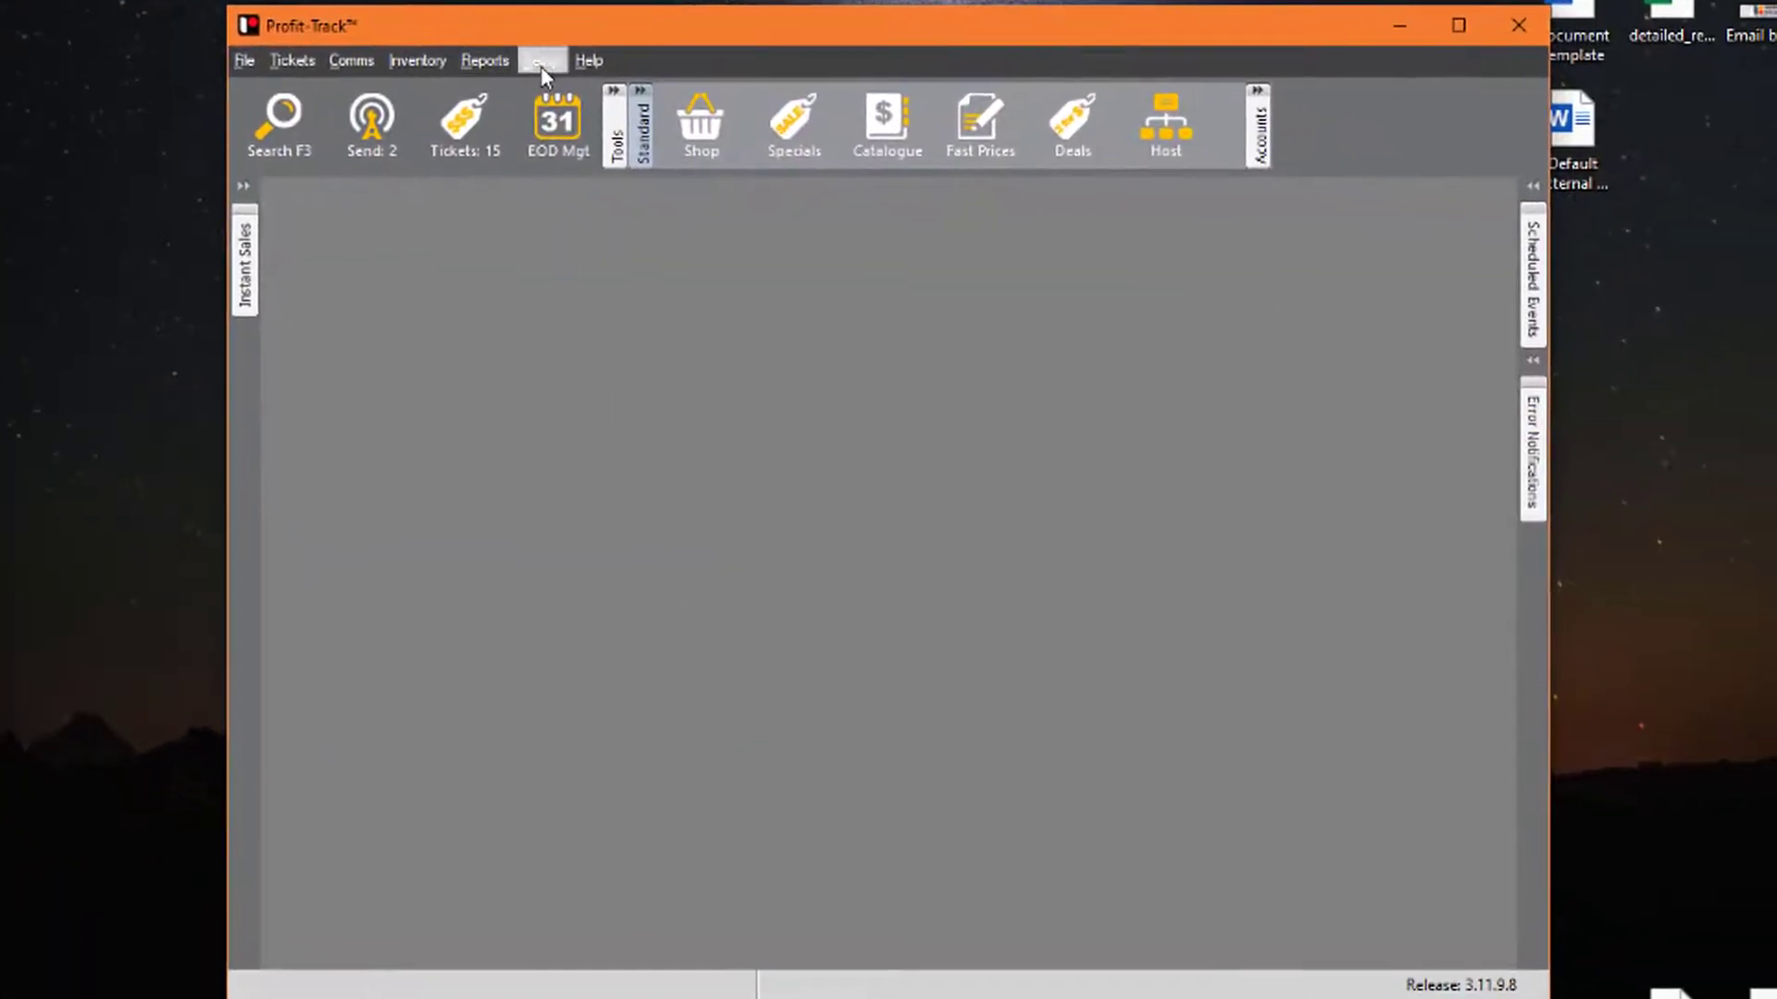
left_click(541, 61)
mouse_move(643, 148)
left_click(880, 151)
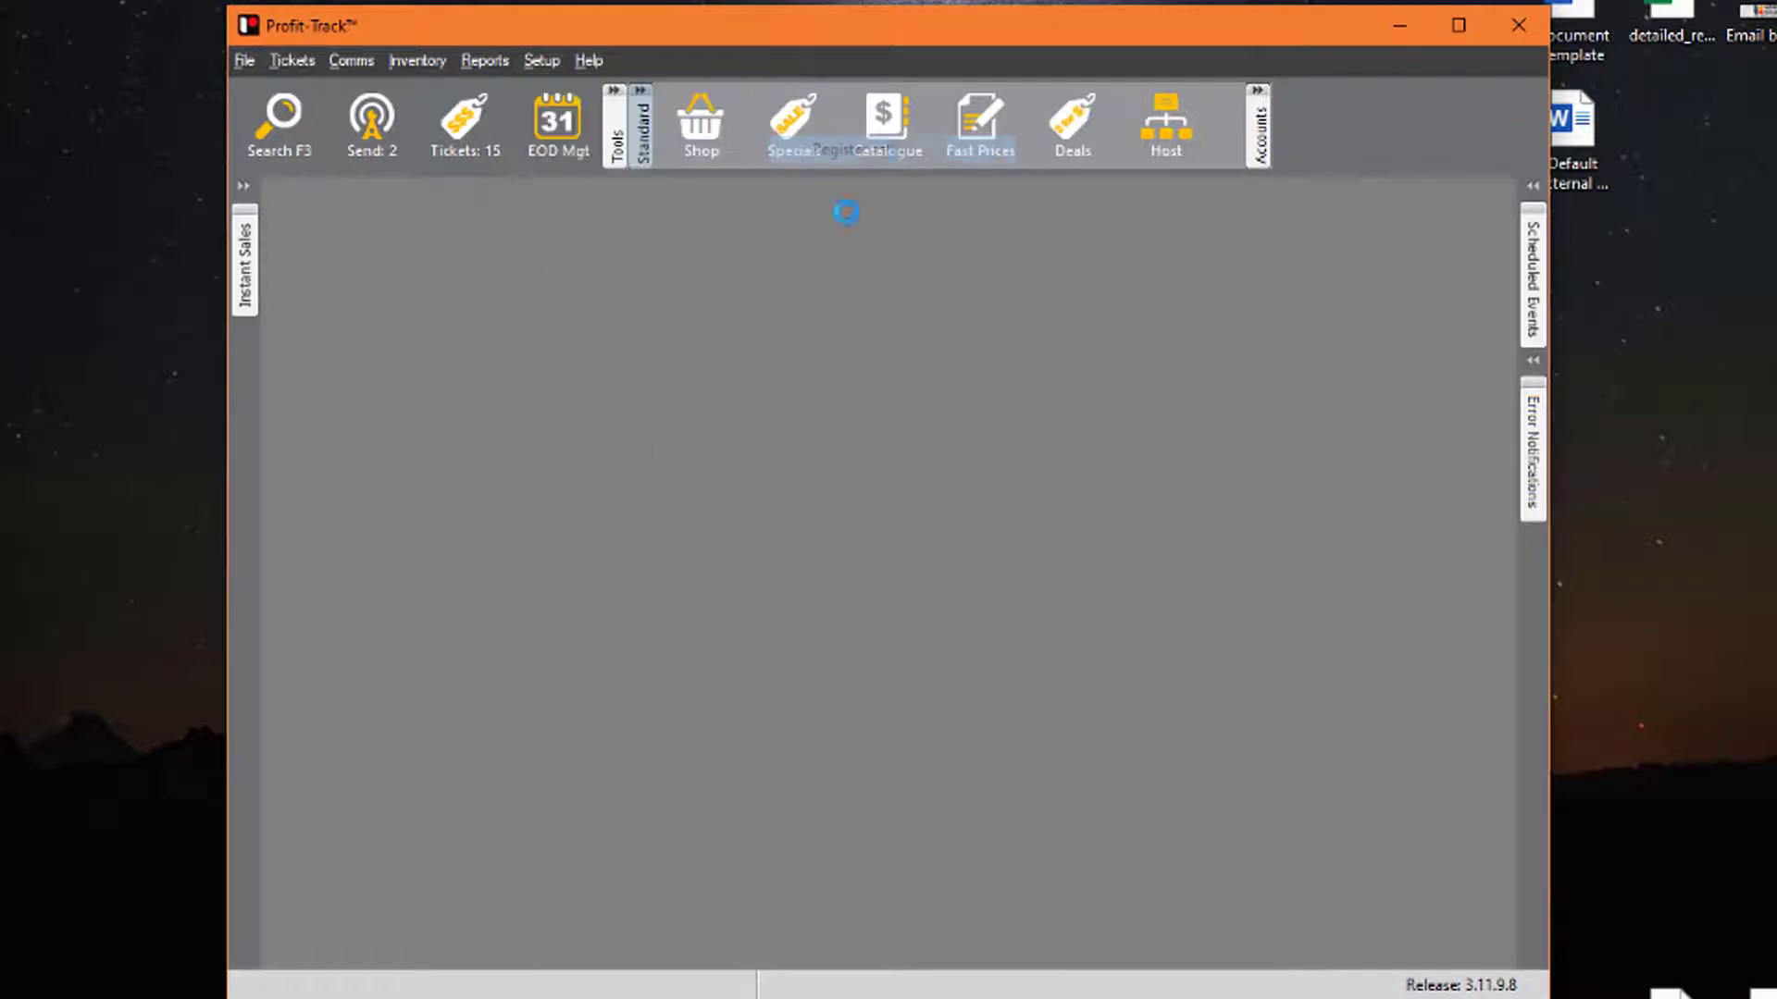
left_click(315, 688)
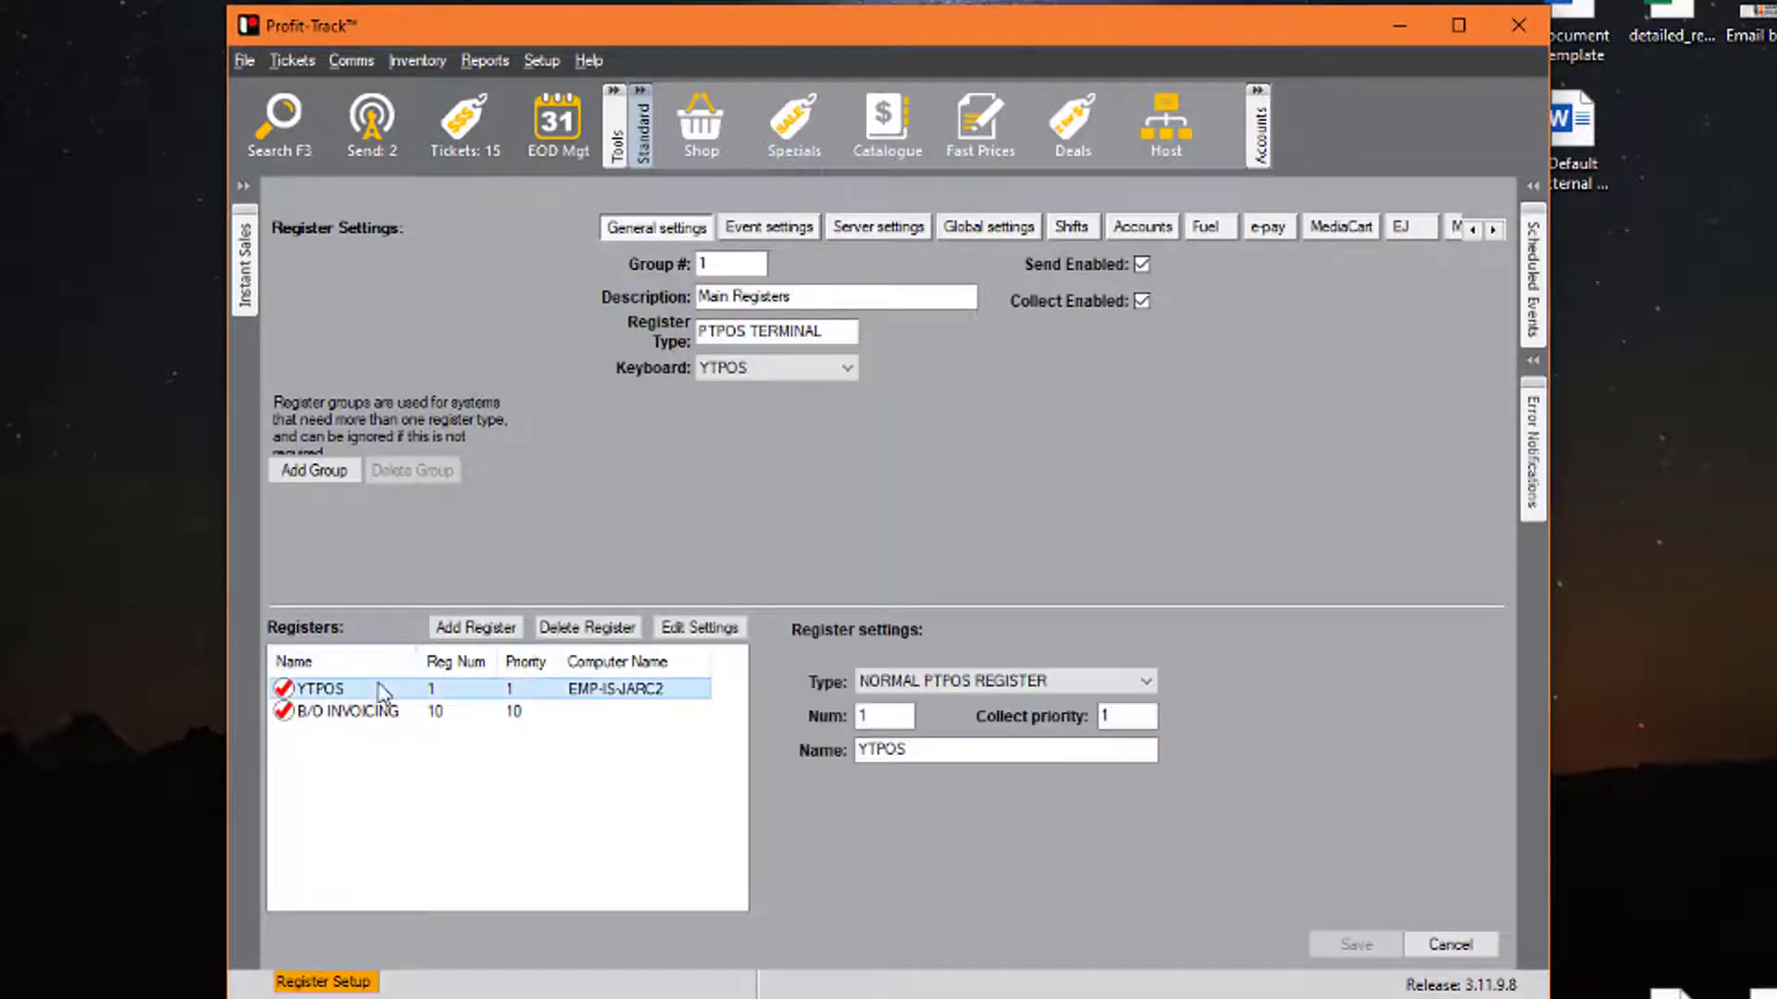
left_click(711, 630)
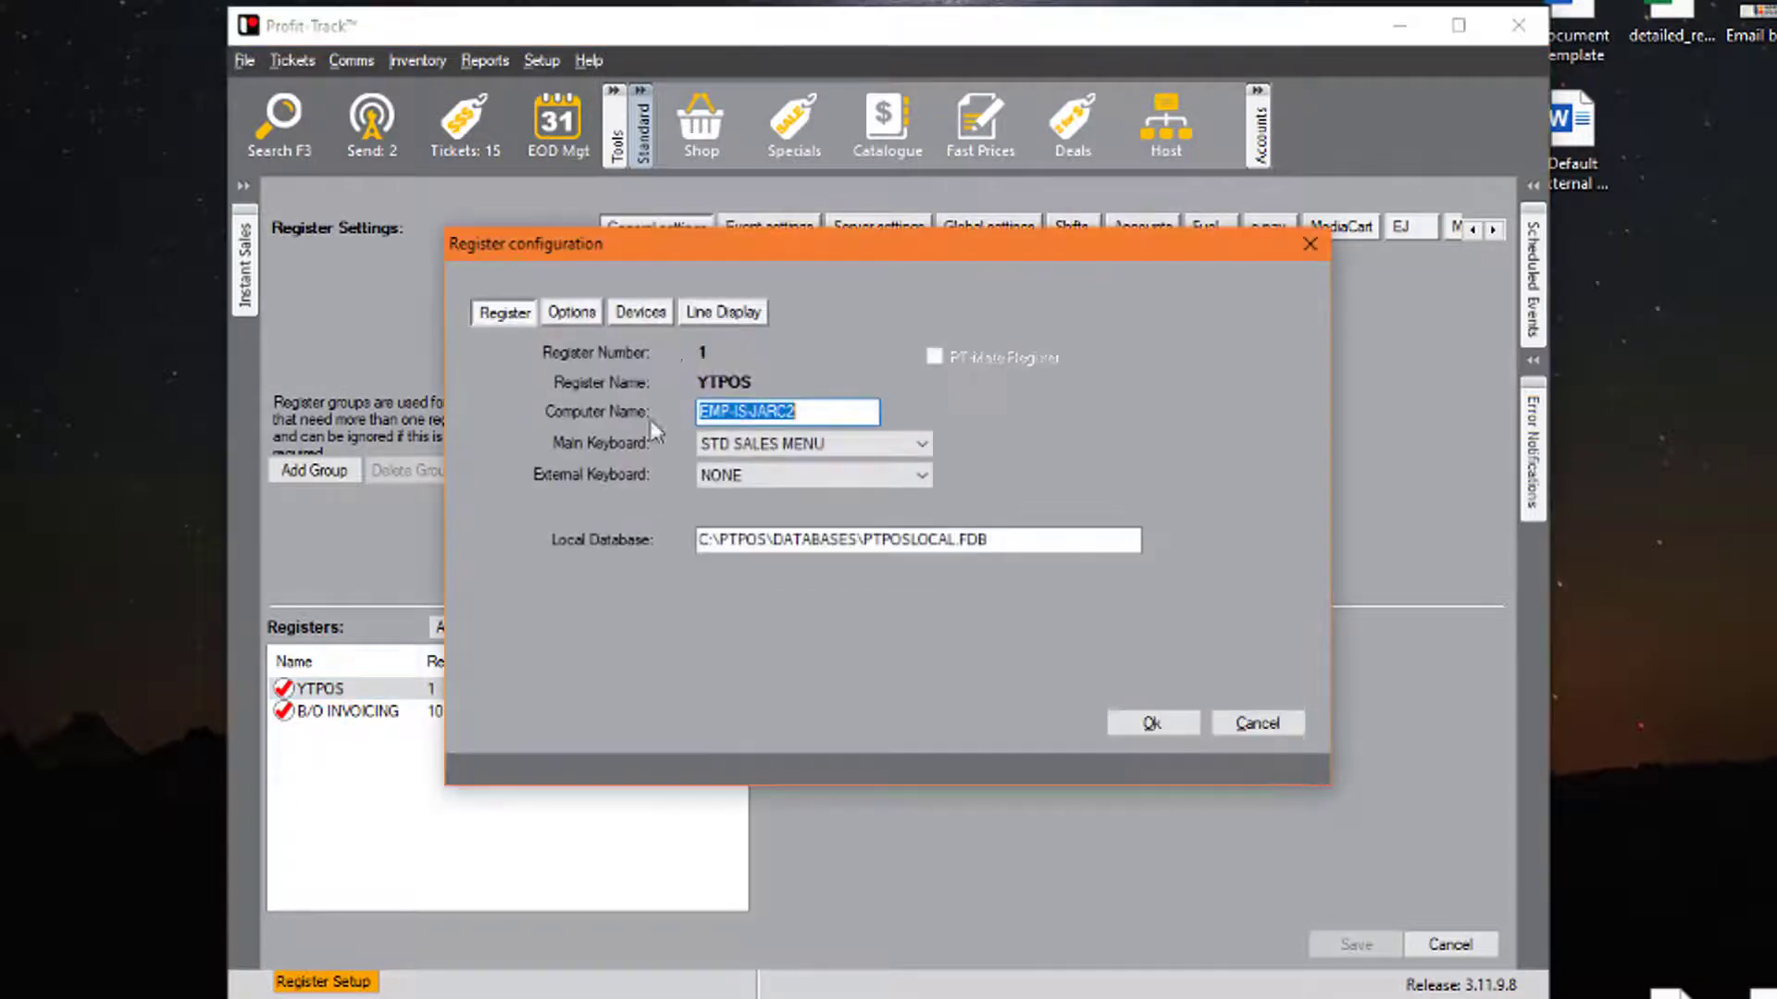
Enable the Customer Display peripheral among the YTPOS register's devices
left_click(649, 314)
left_click(604, 537)
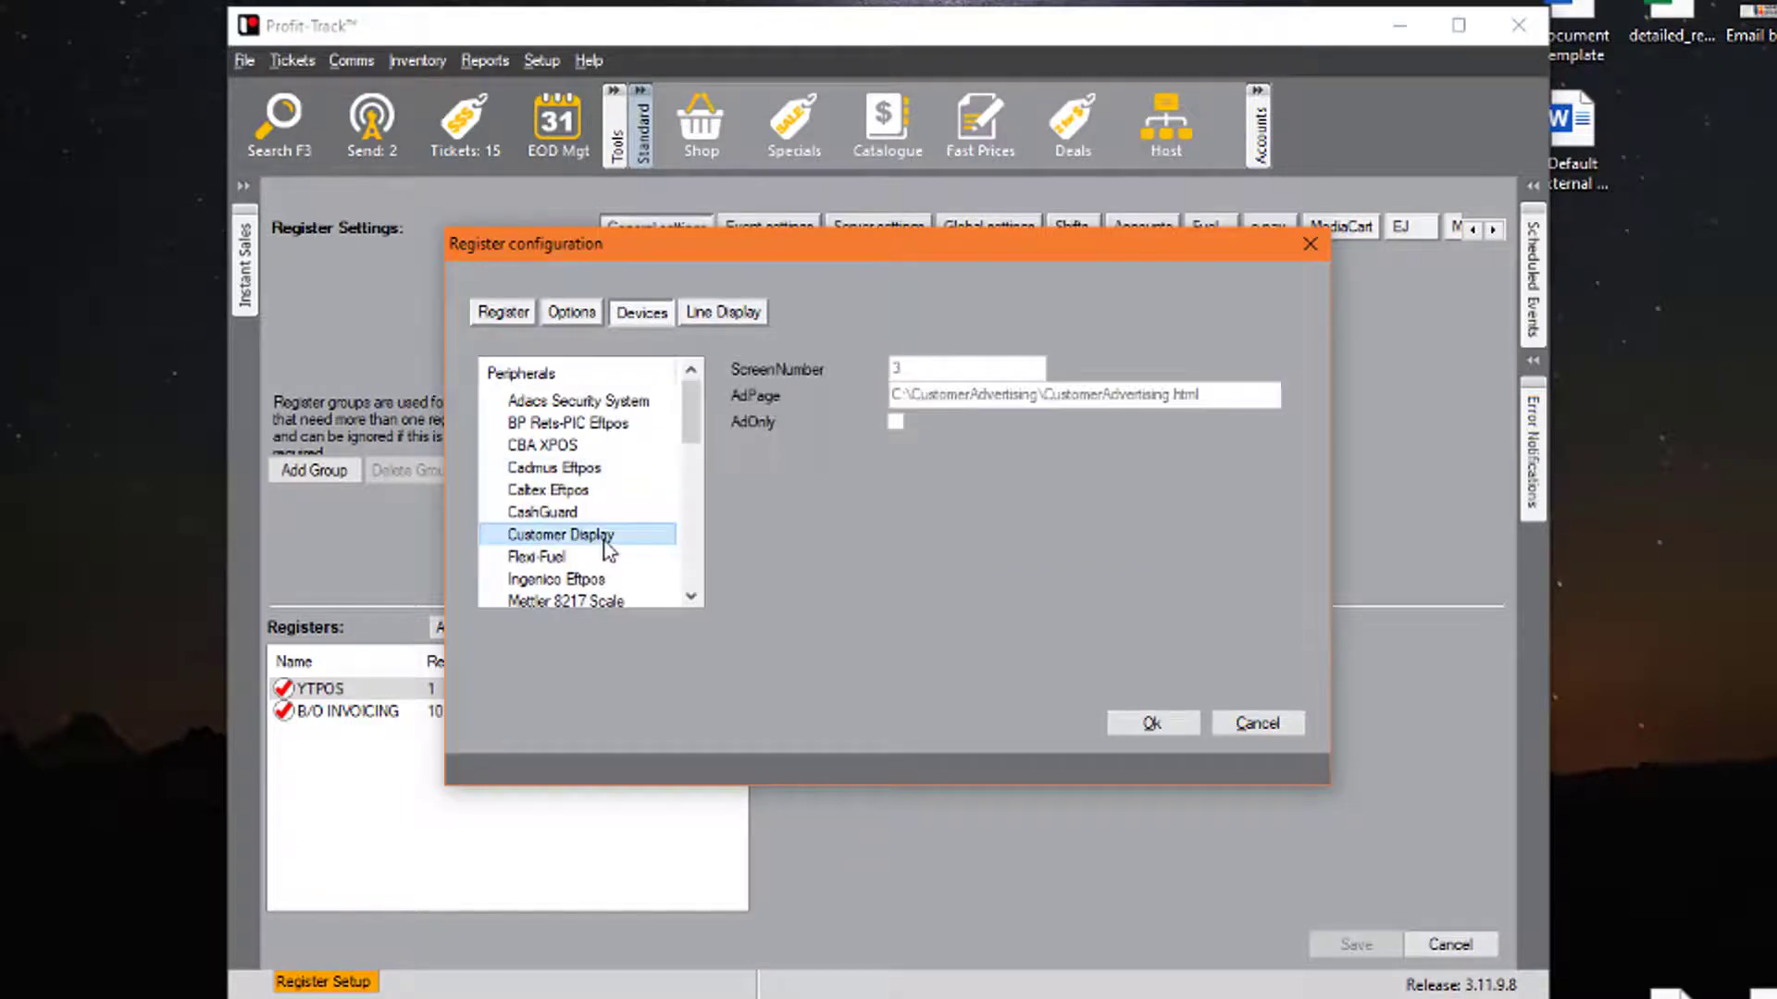
double_click(608, 545)
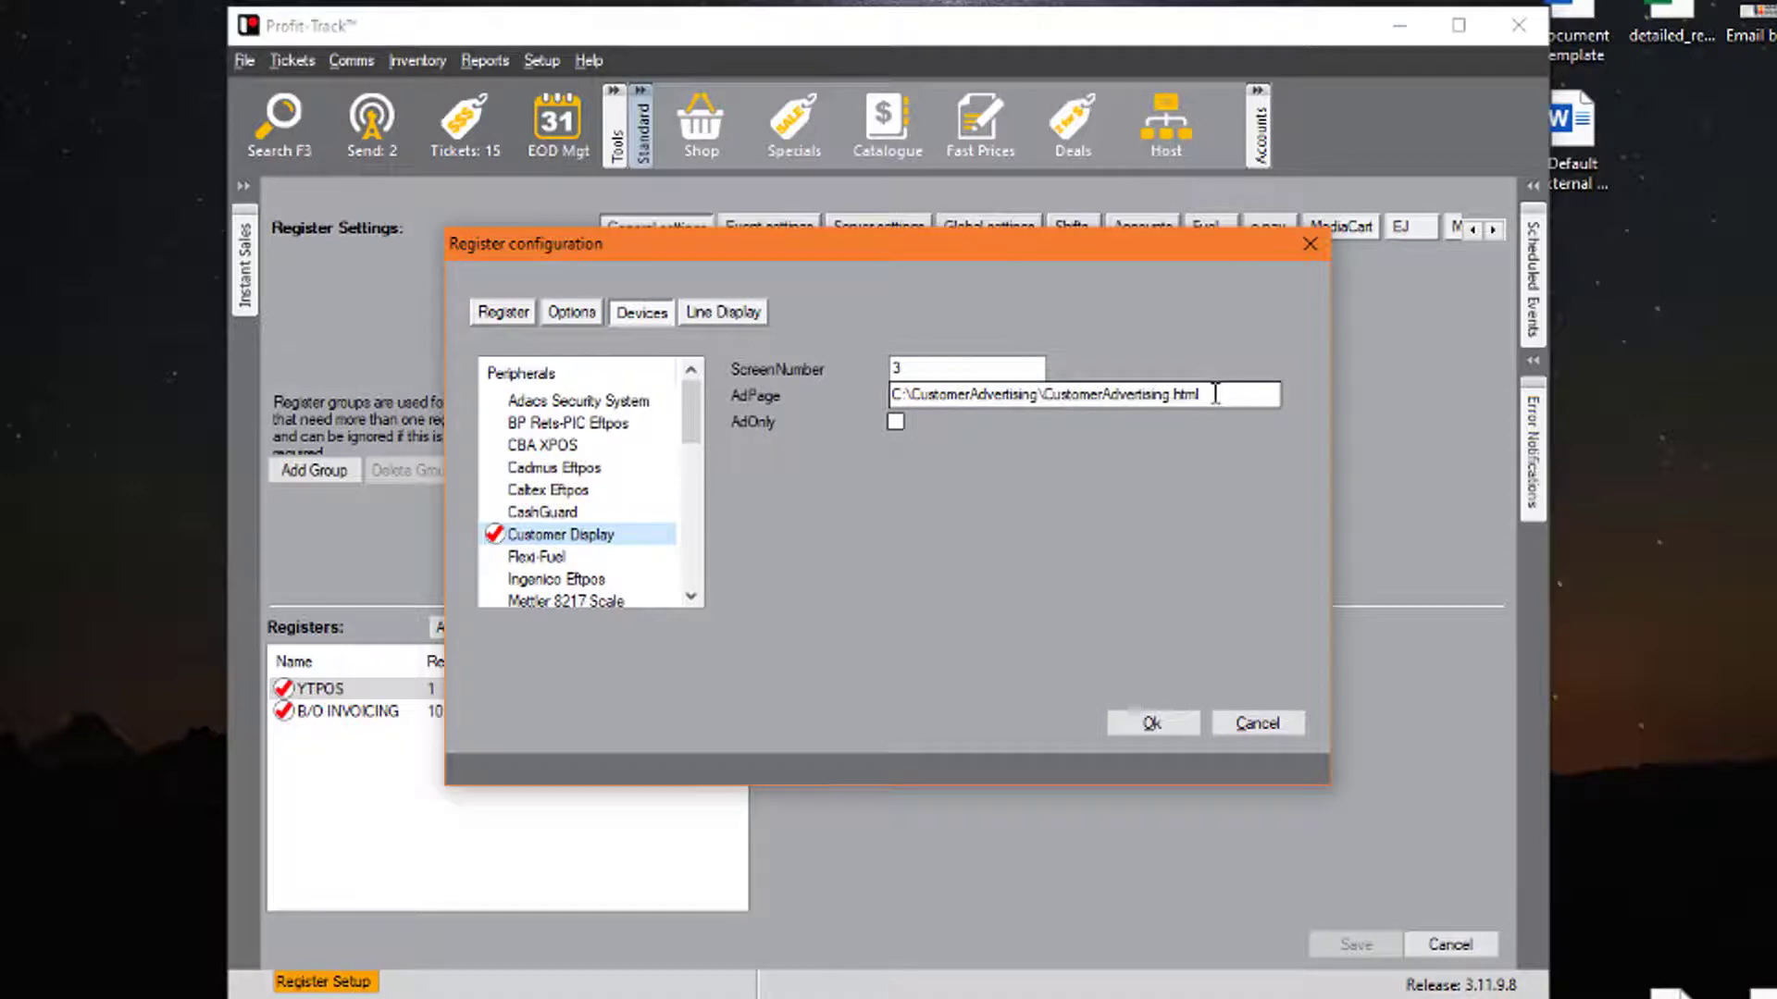
Review the Customer Display's AdPage path and ScreenNumber values
left_click_drag(1212, 394, 672, 389)
double_click(953, 367)
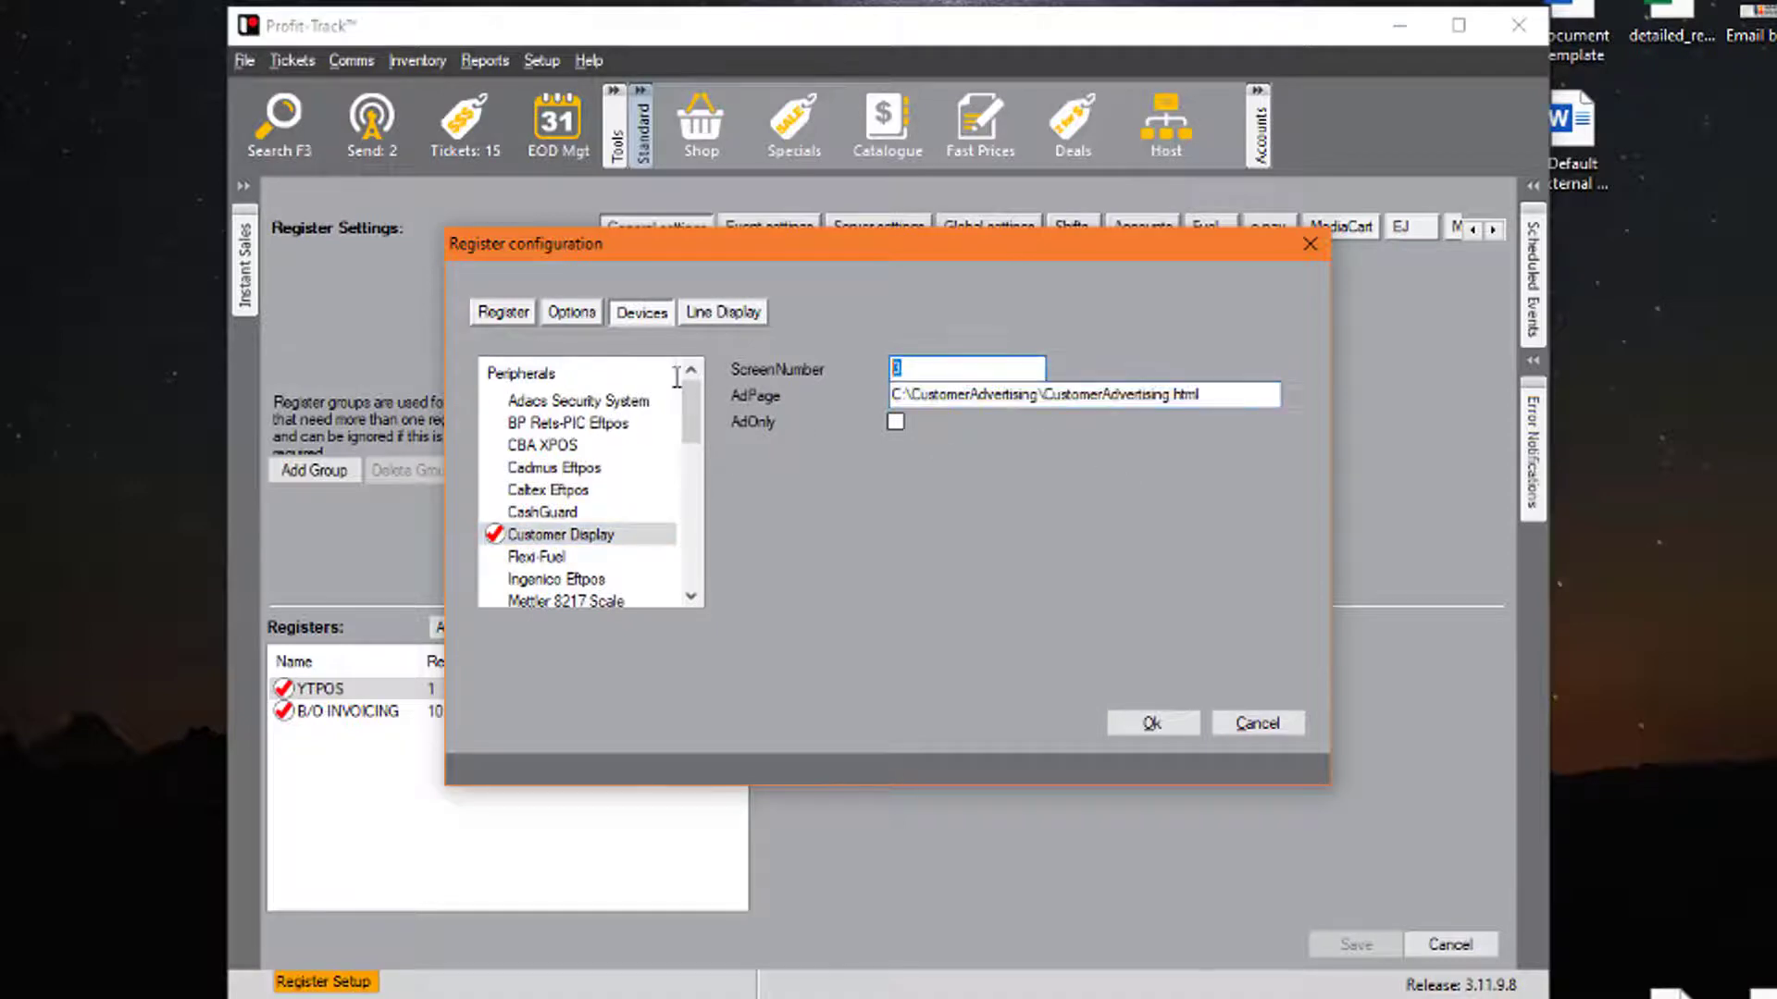
left_click(1239, 401)
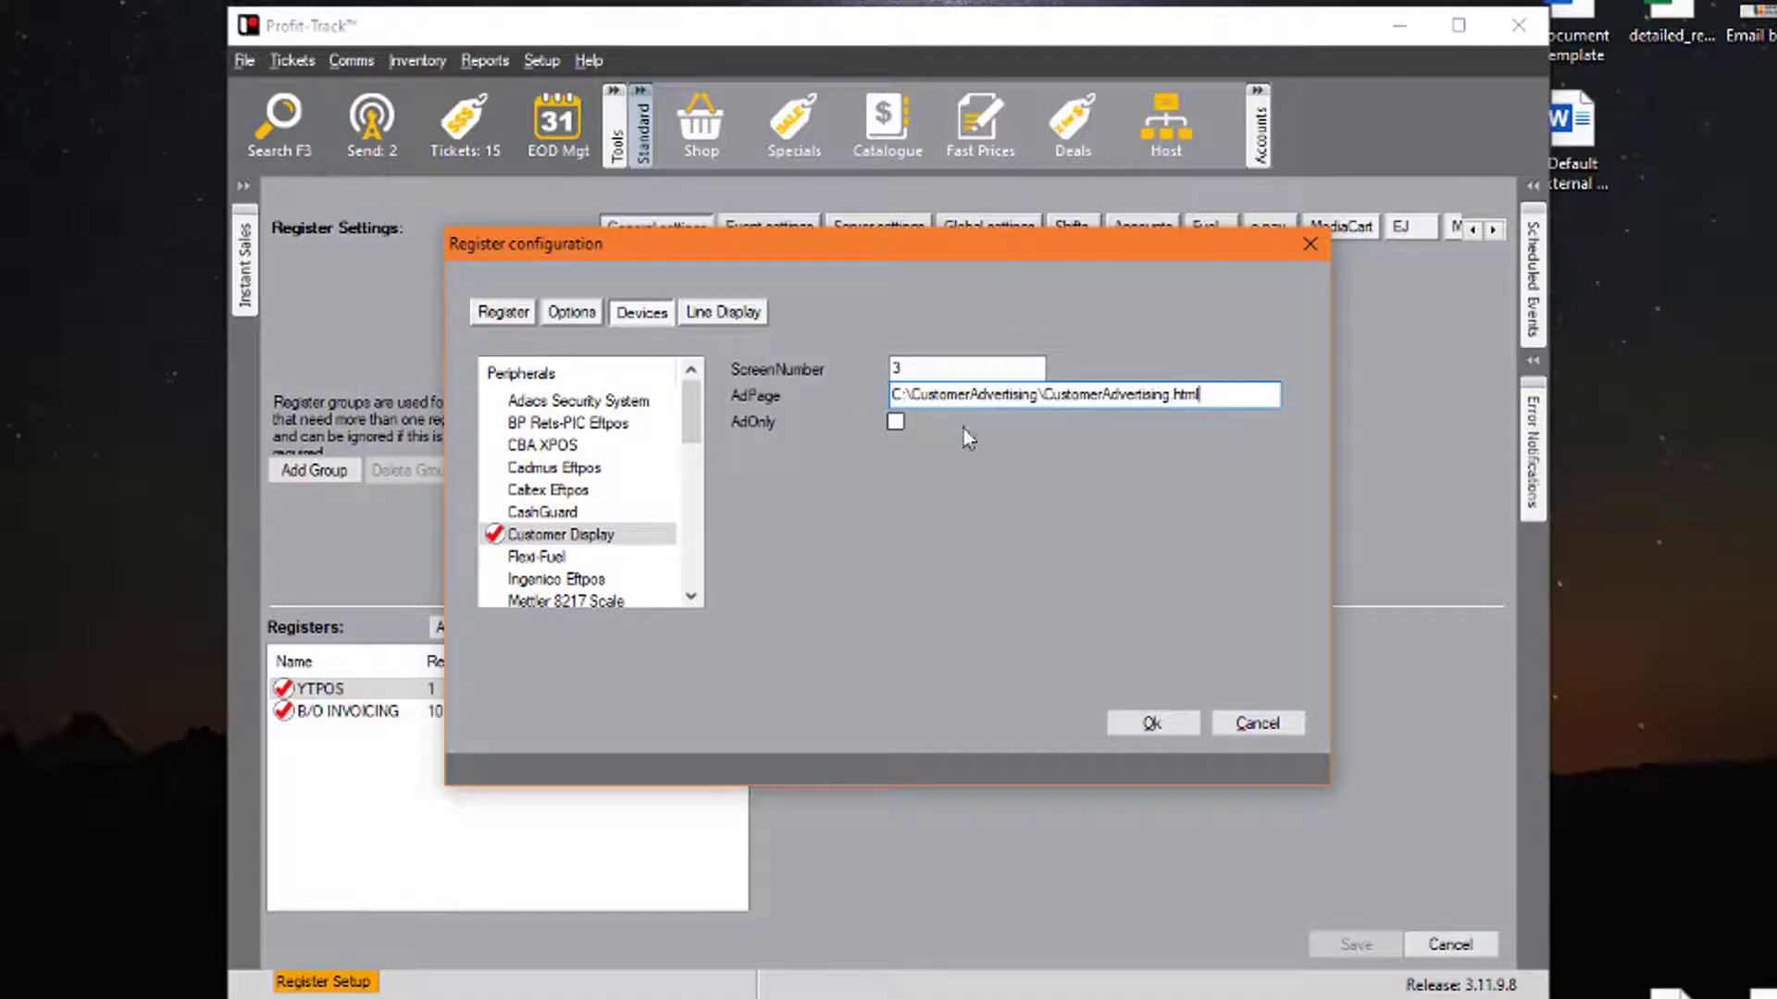
Set the Customer Display's AdPage to \\PTSERVER\CustomerAdvertising\CustomerAdvertising.html
double_click(959, 369)
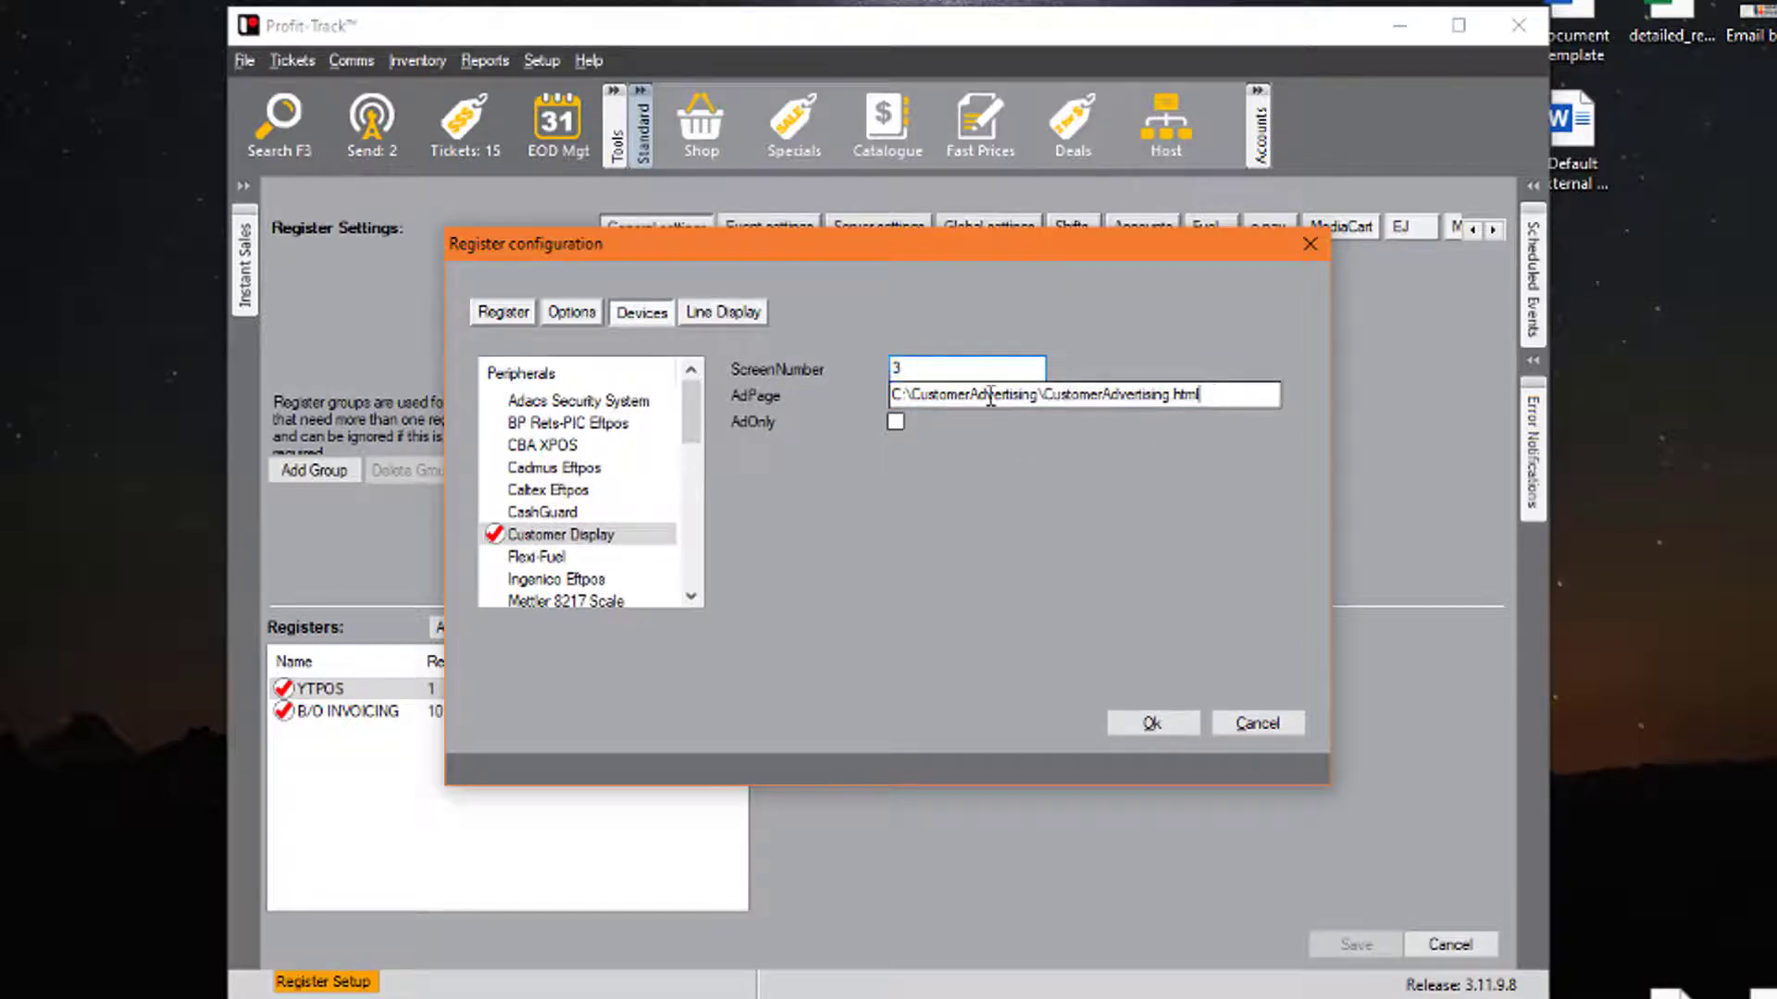
key("Tab")
type("\\\\")
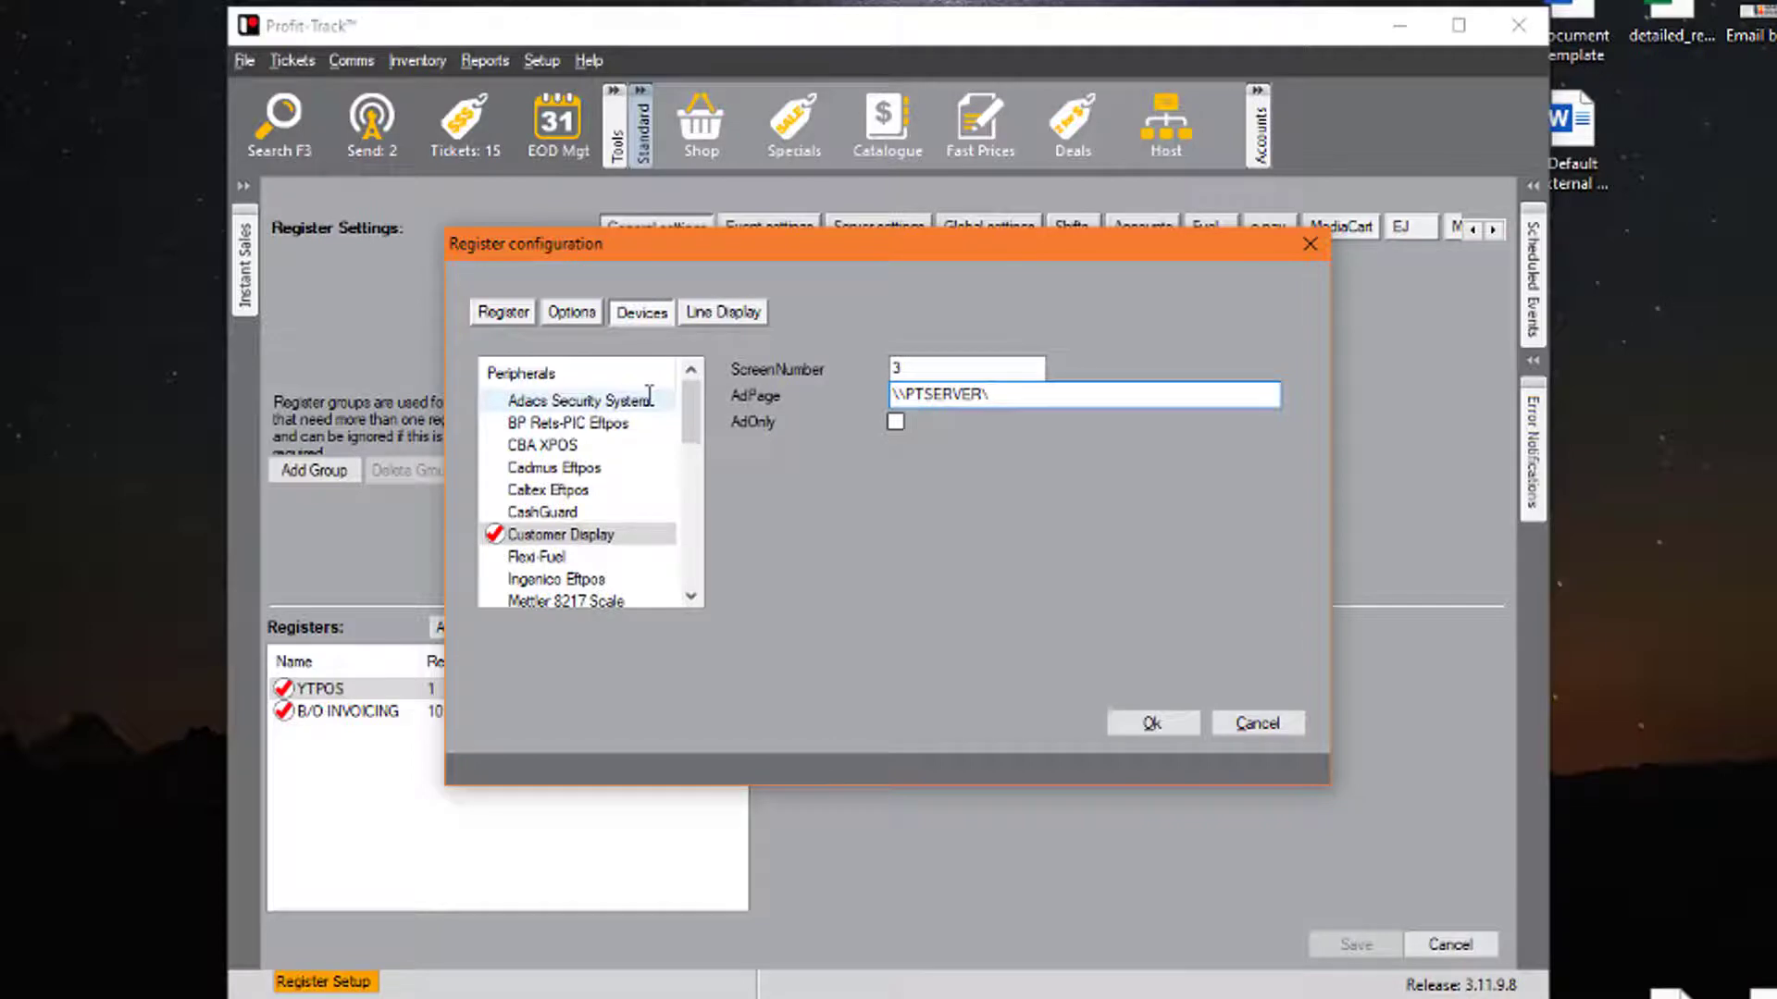
type("PTSERVER\\CustomerAdvertising\\Custome")
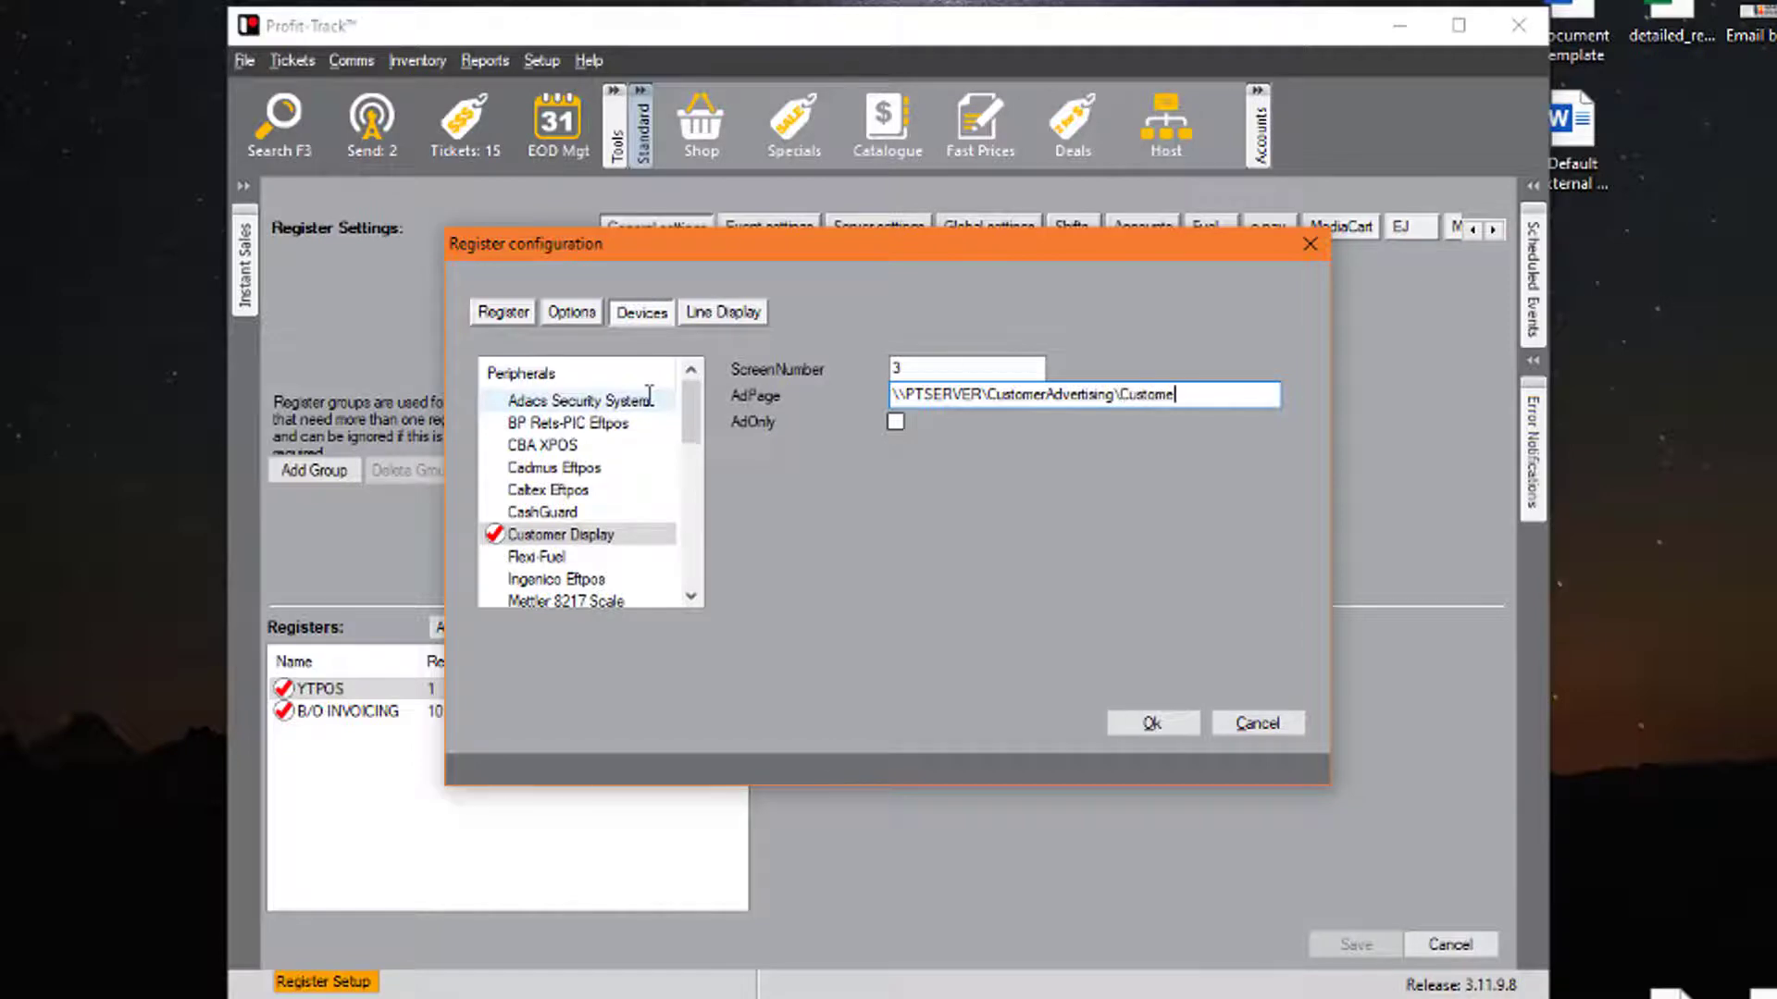
type("g.html")
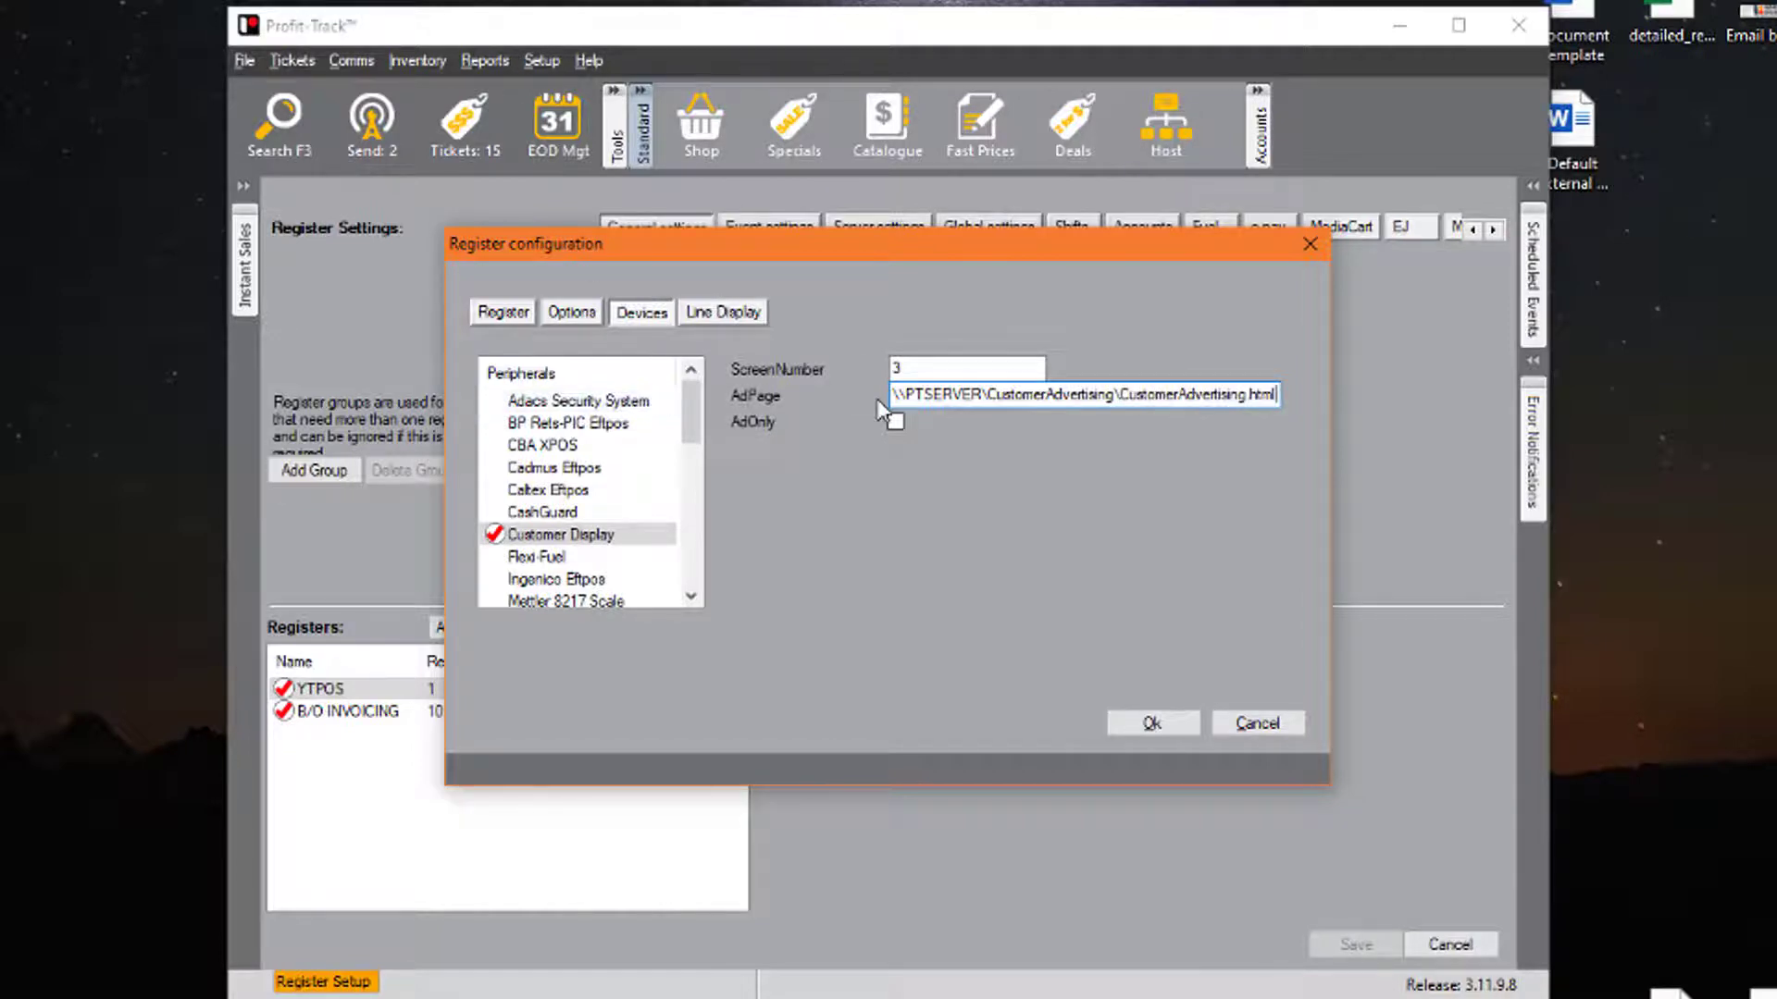
Examine the server name, shared folder and HTML file name that make up the AdPage network path
left_click_drag(914, 396, 1288, 396)
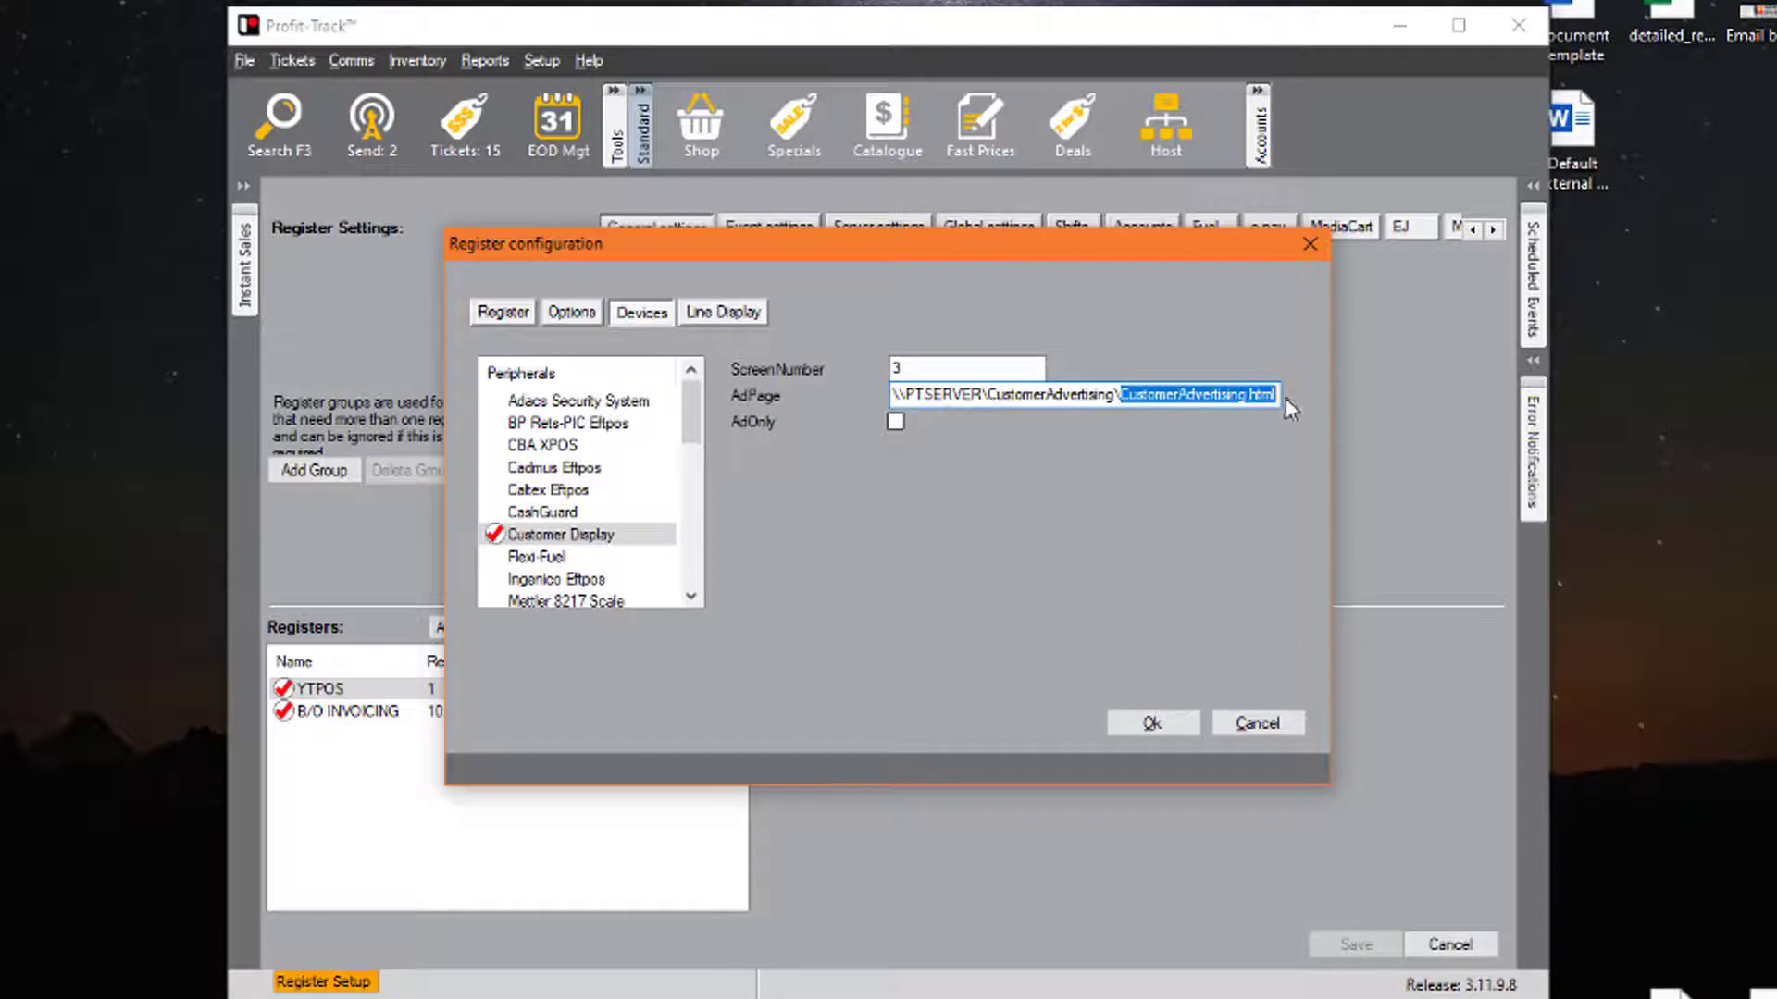
left_click(1284, 398)
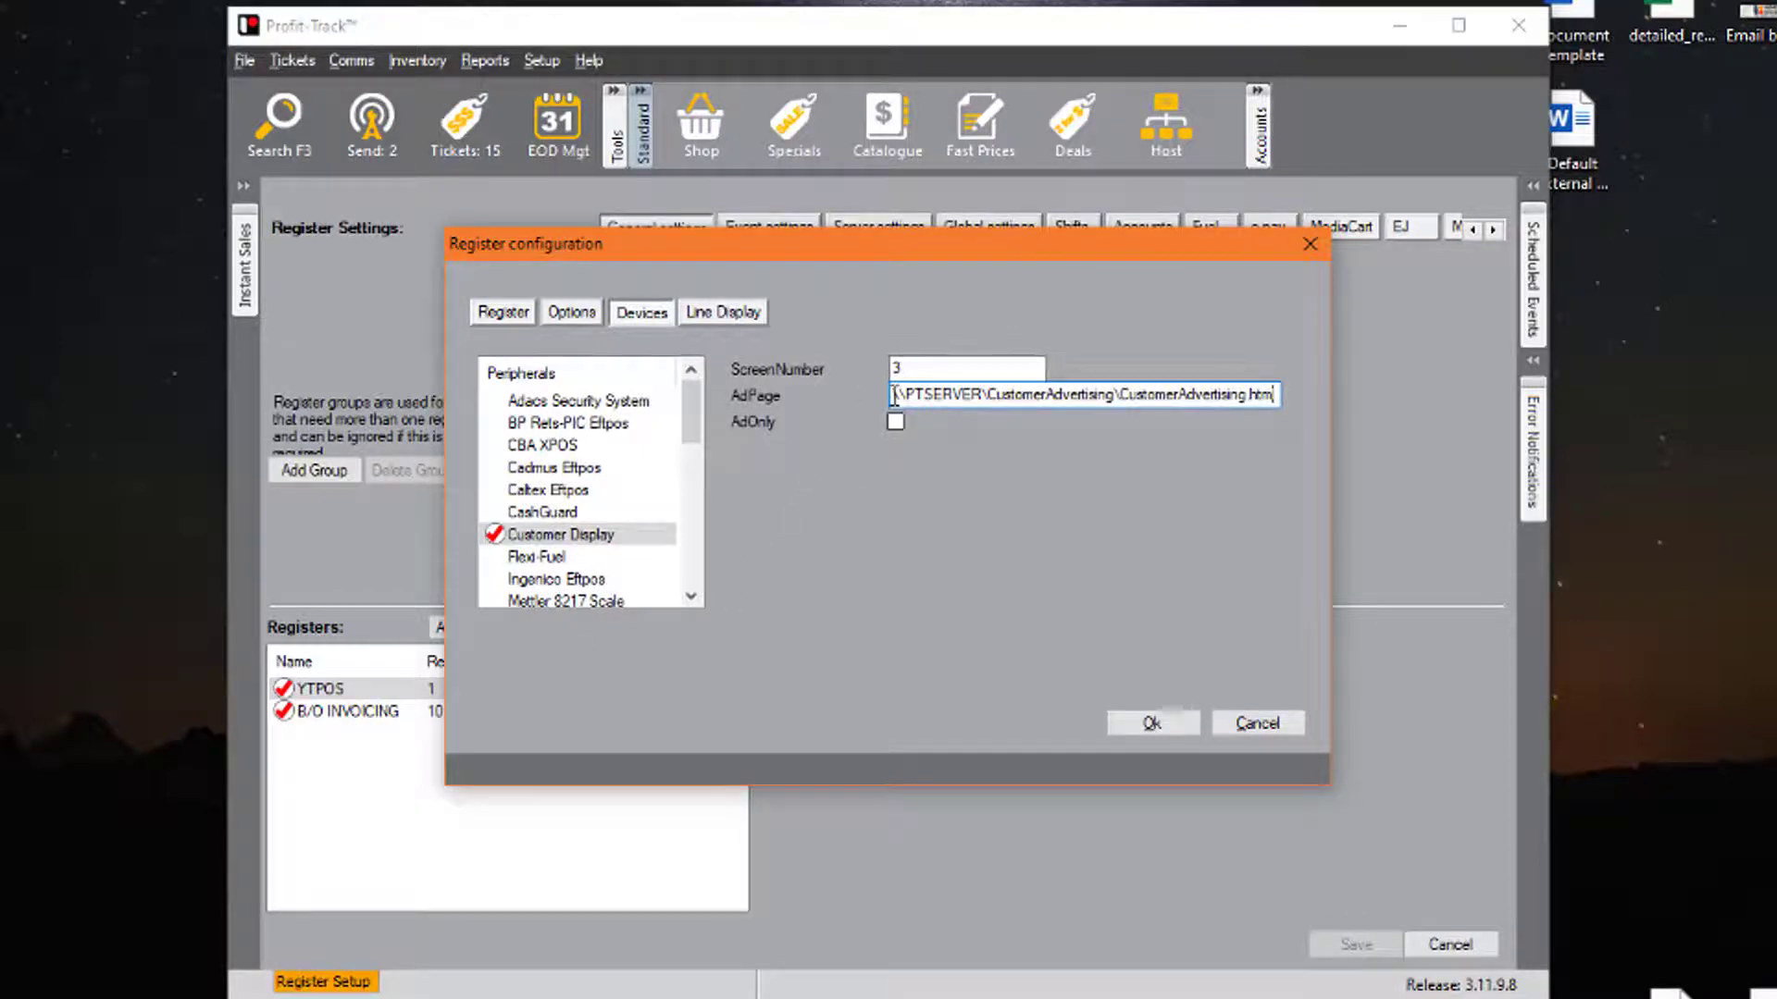
left_click_drag(894, 396, 982, 396)
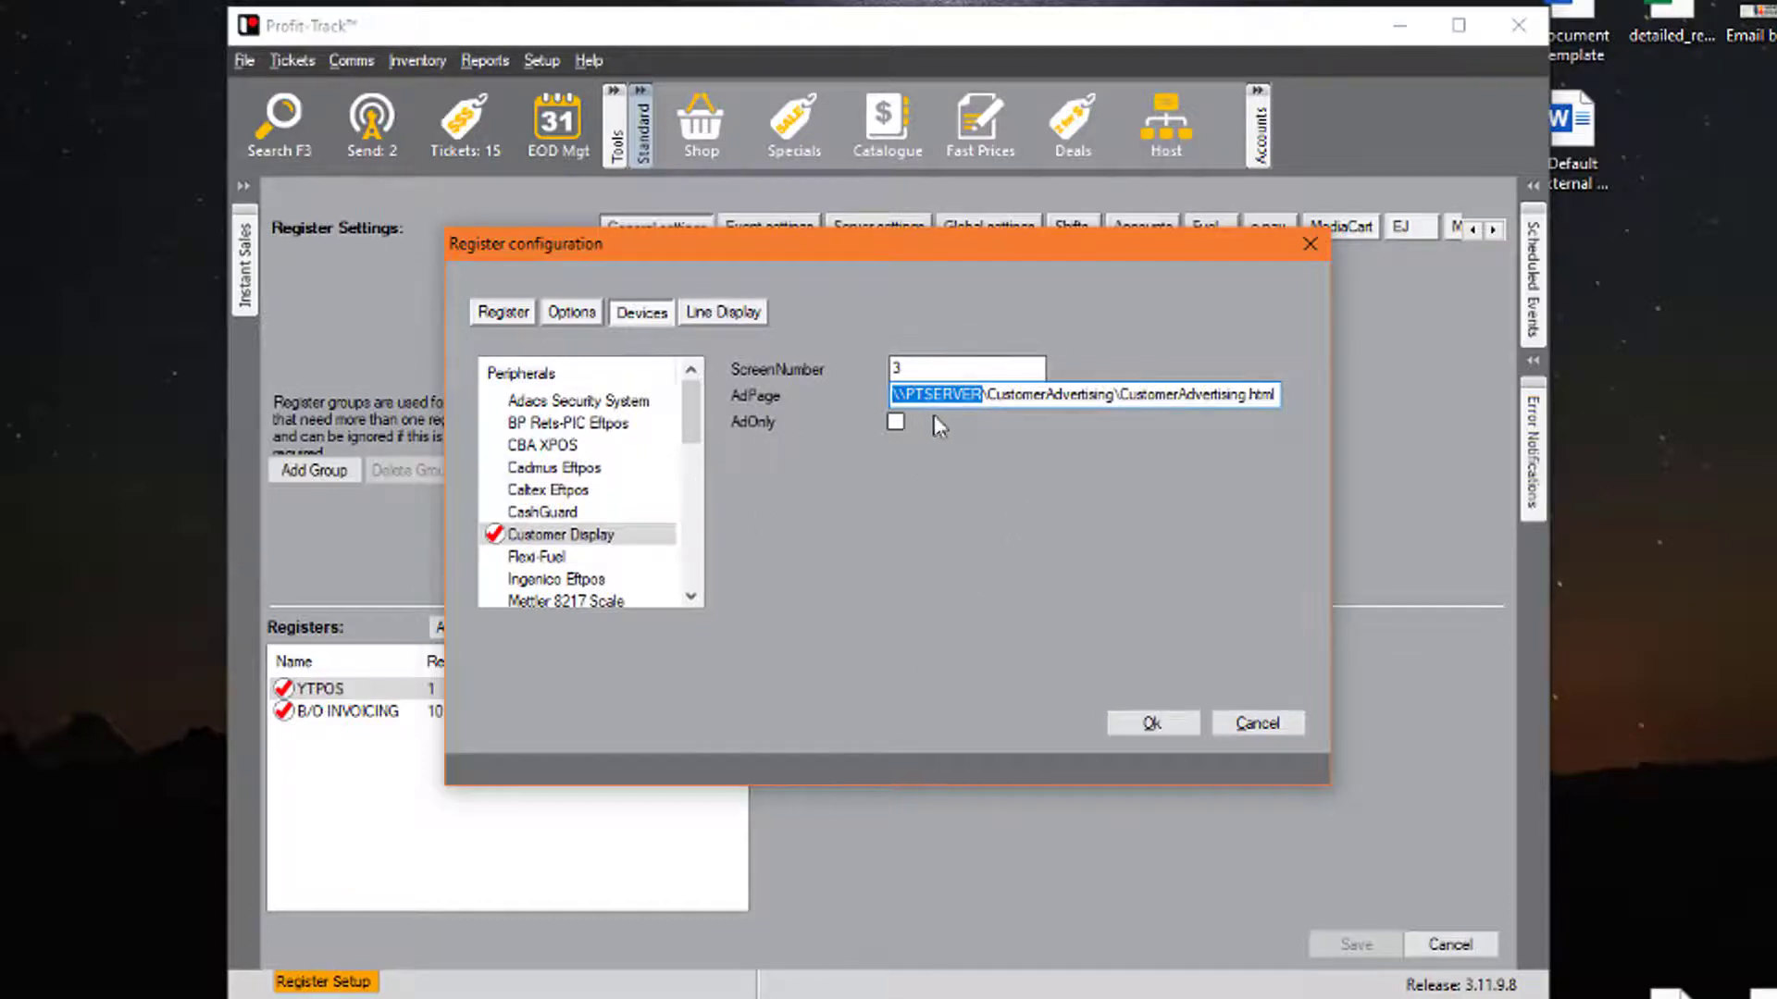
left_click_drag(988, 394, 1116, 395)
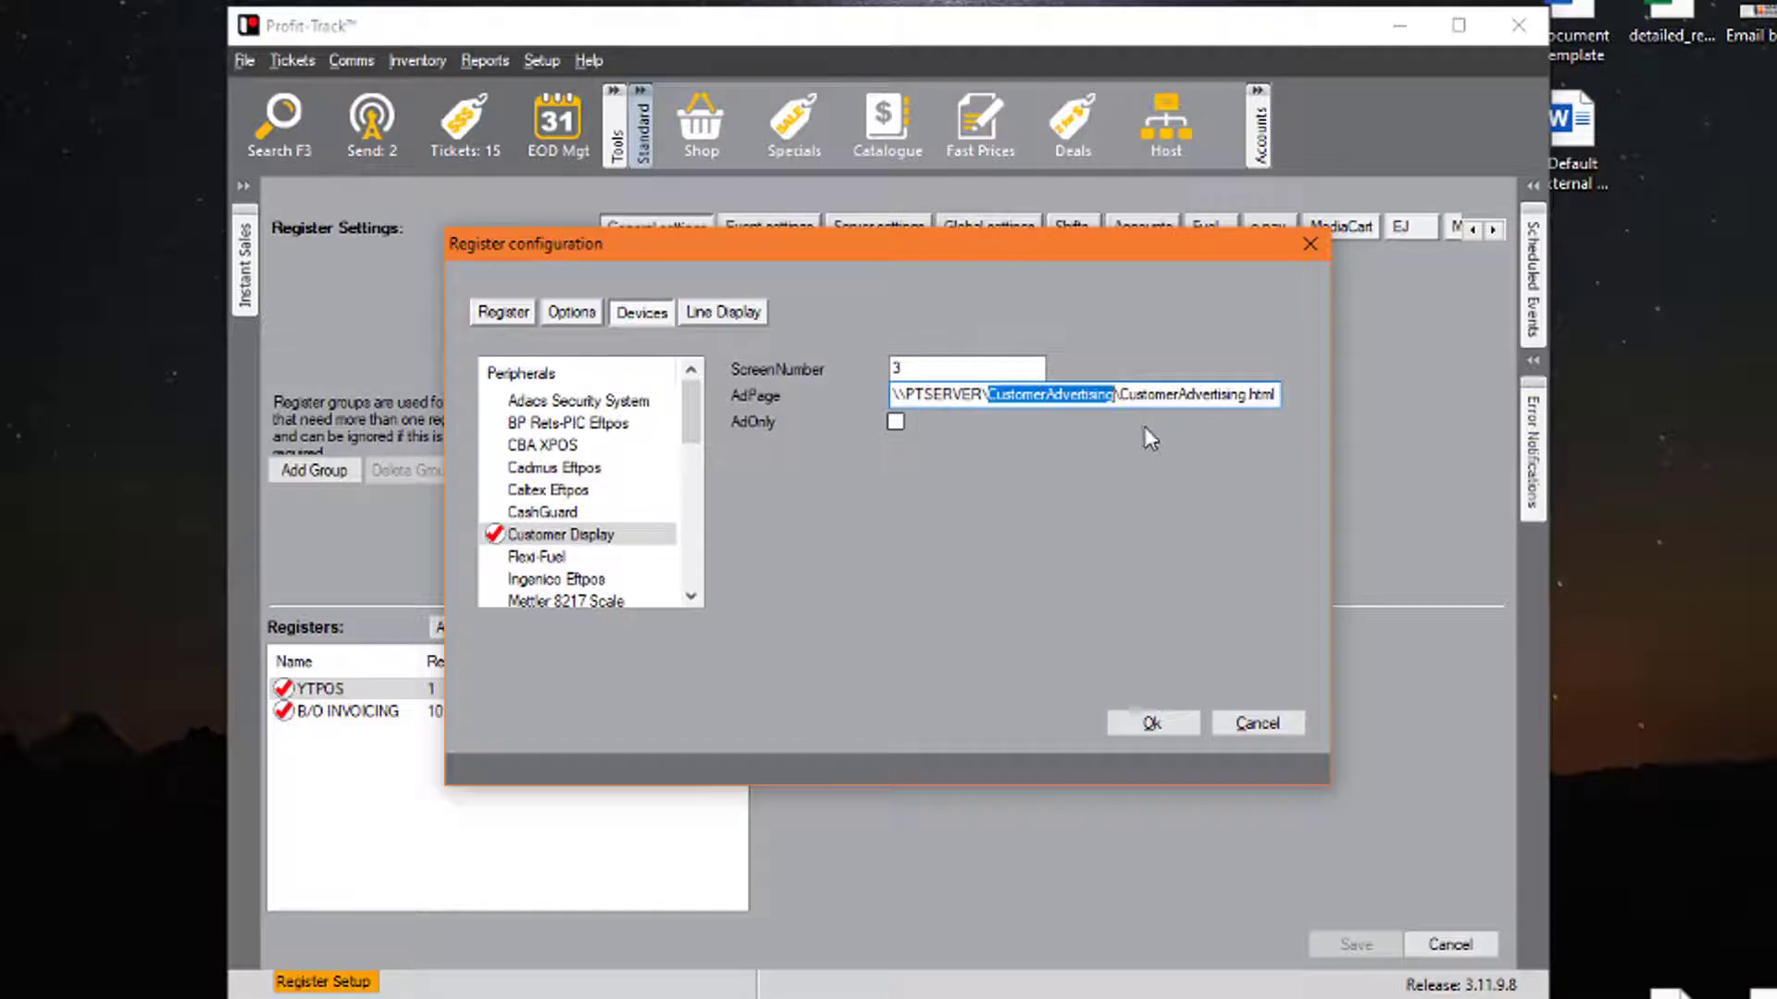
left_click_drag(1120, 395, 1279, 403)
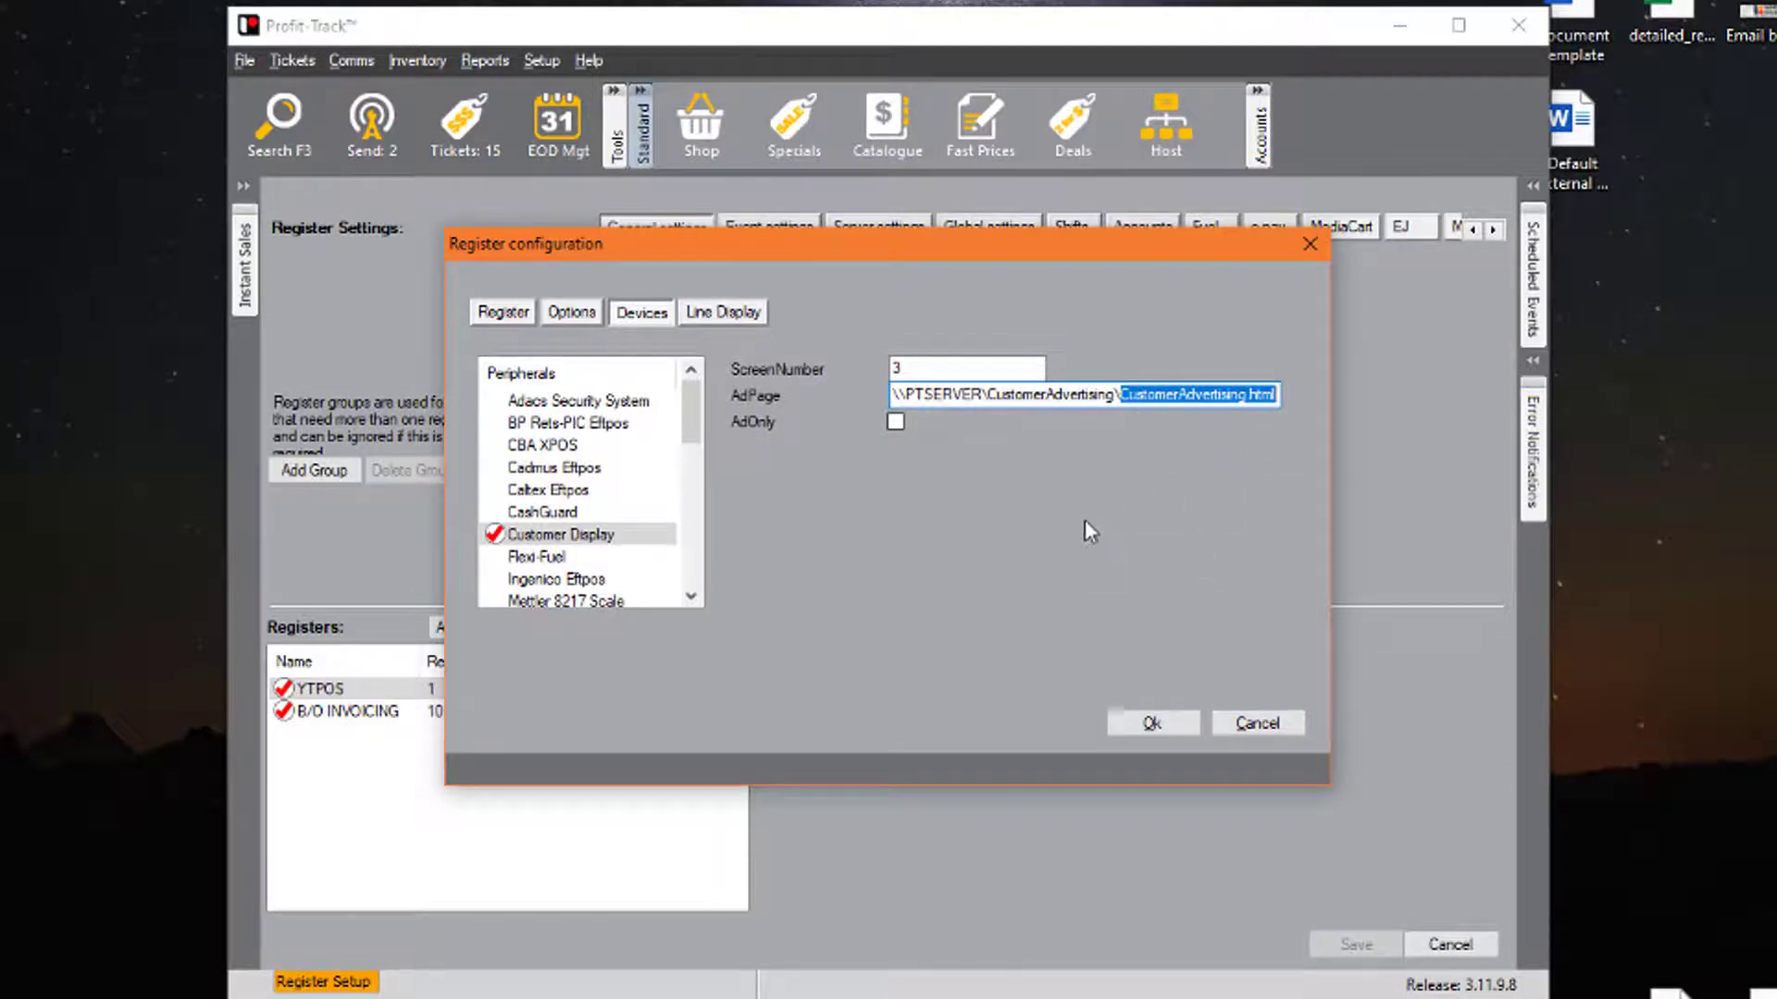
left_click(1241, 395)
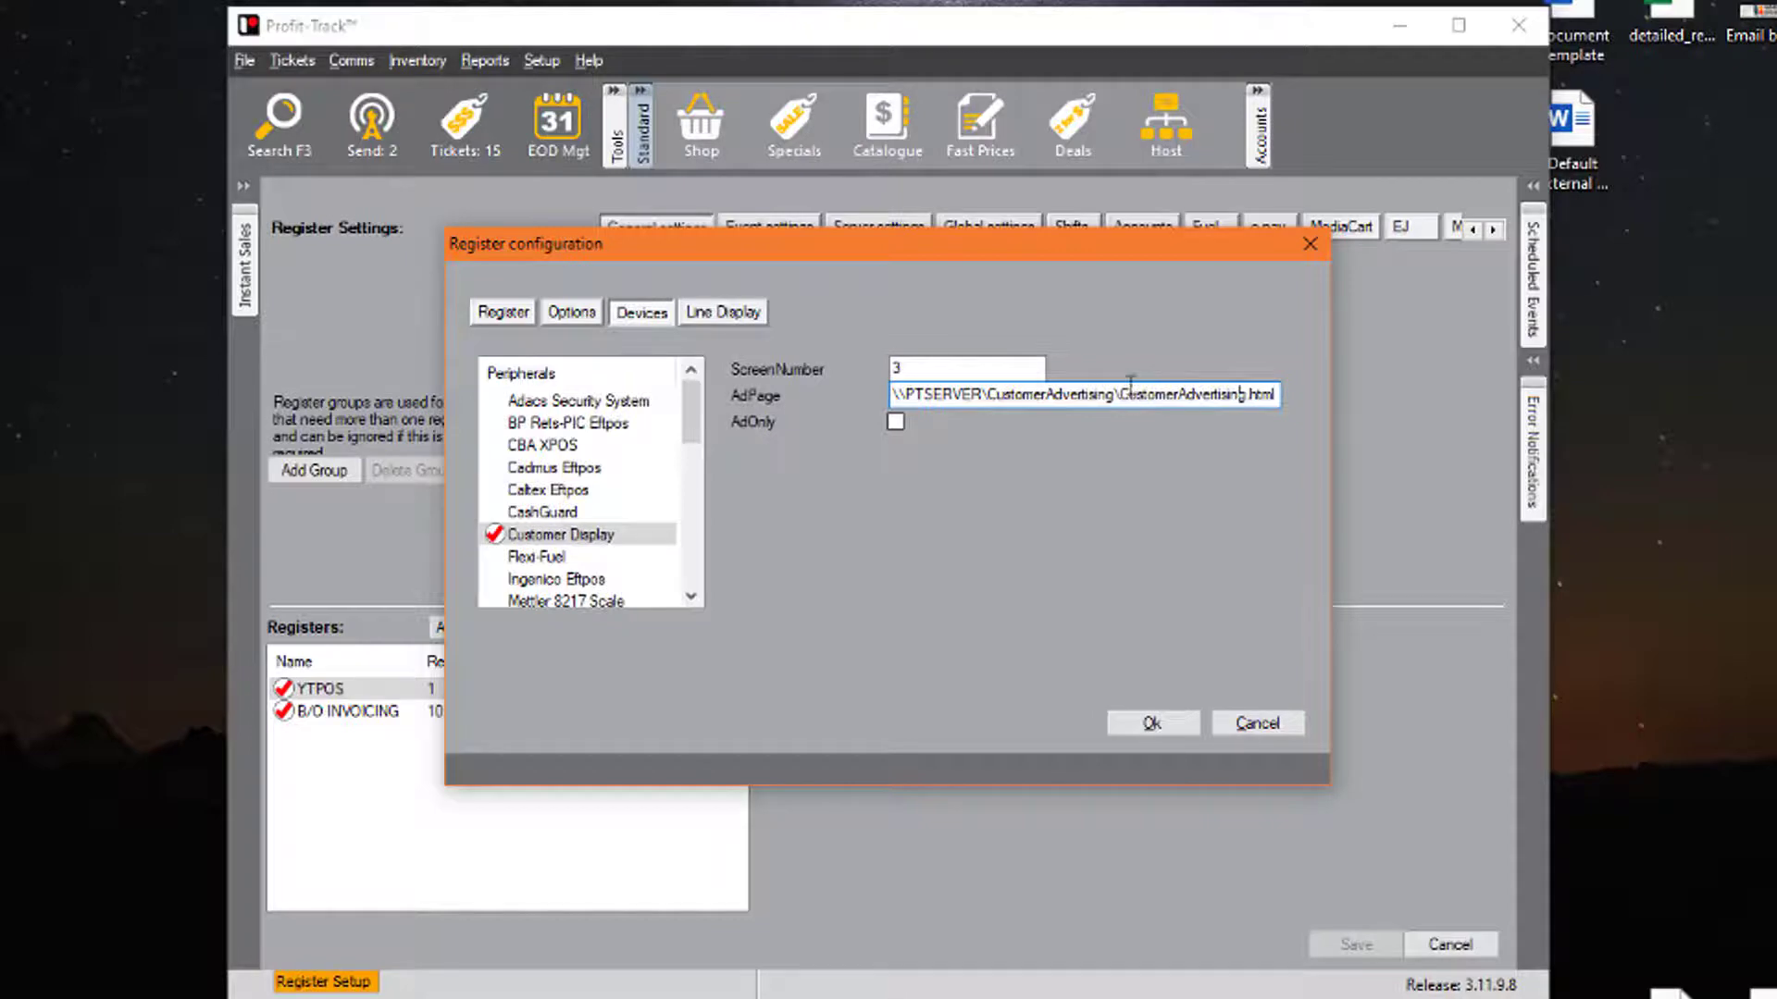
left_click_drag(1121, 395, 1314, 399)
left_click(1282, 405)
Accept the register configuration, save the register setup and send the settings to the registers
left_click(1148, 724)
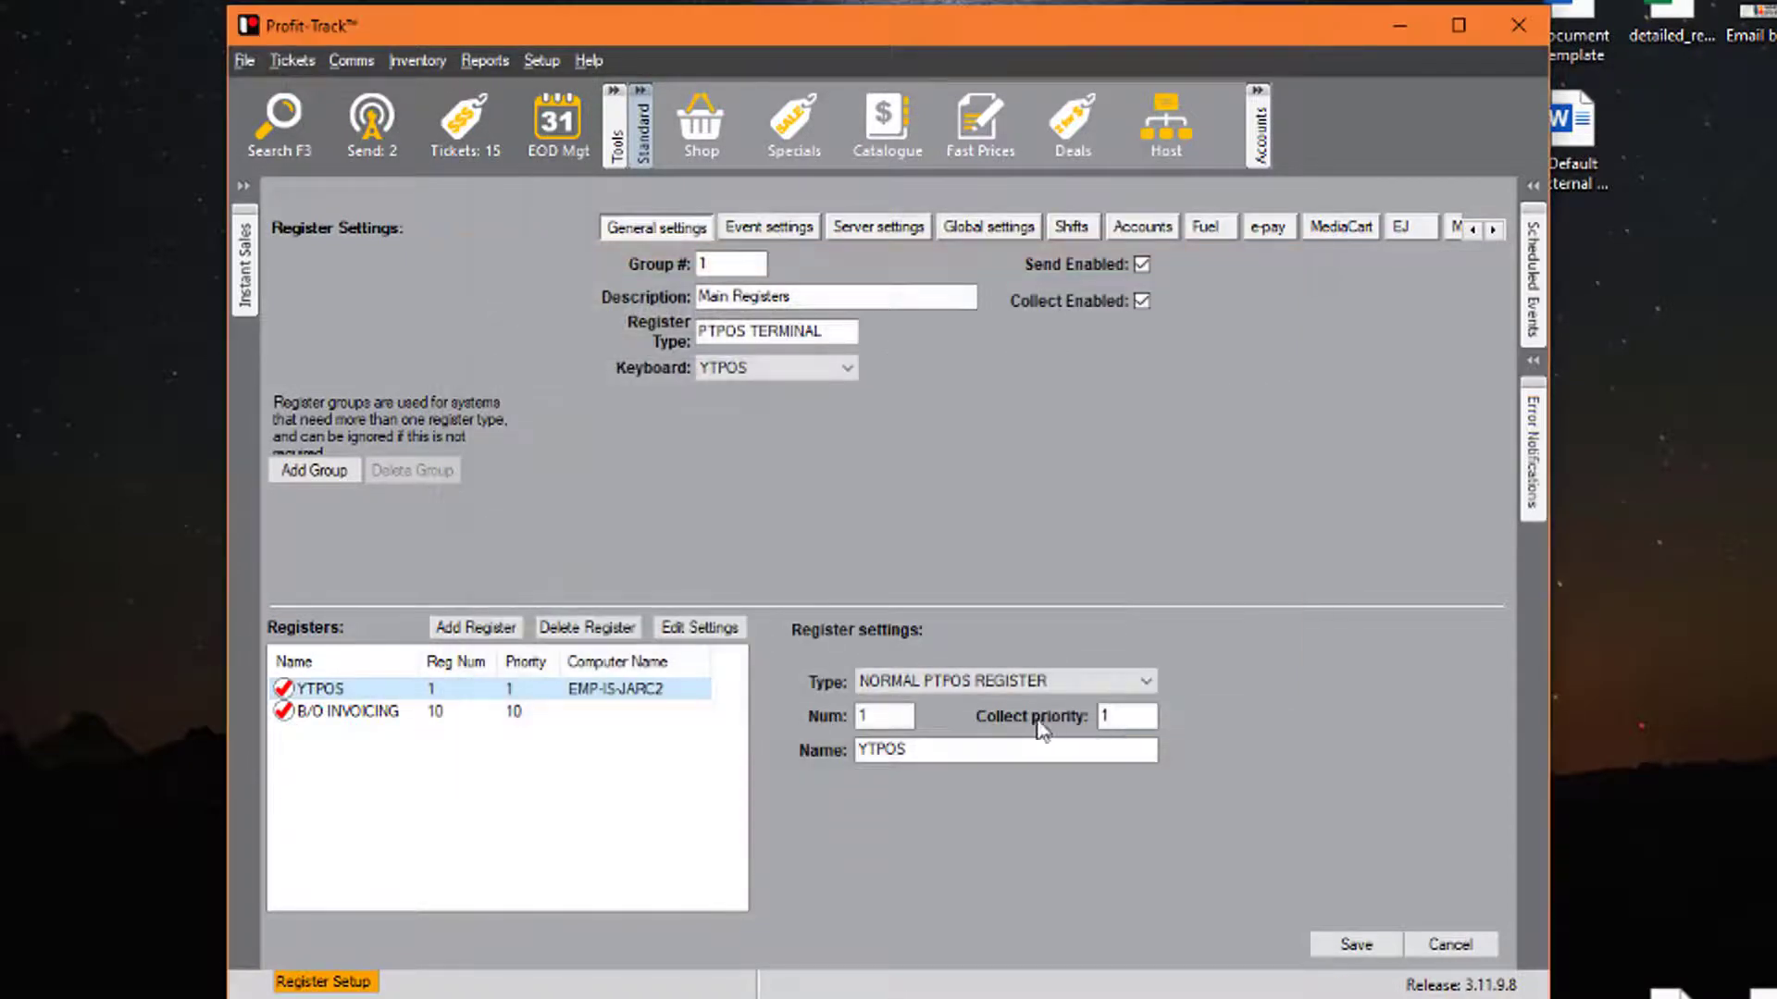
left_click(1353, 942)
left_click(986, 564)
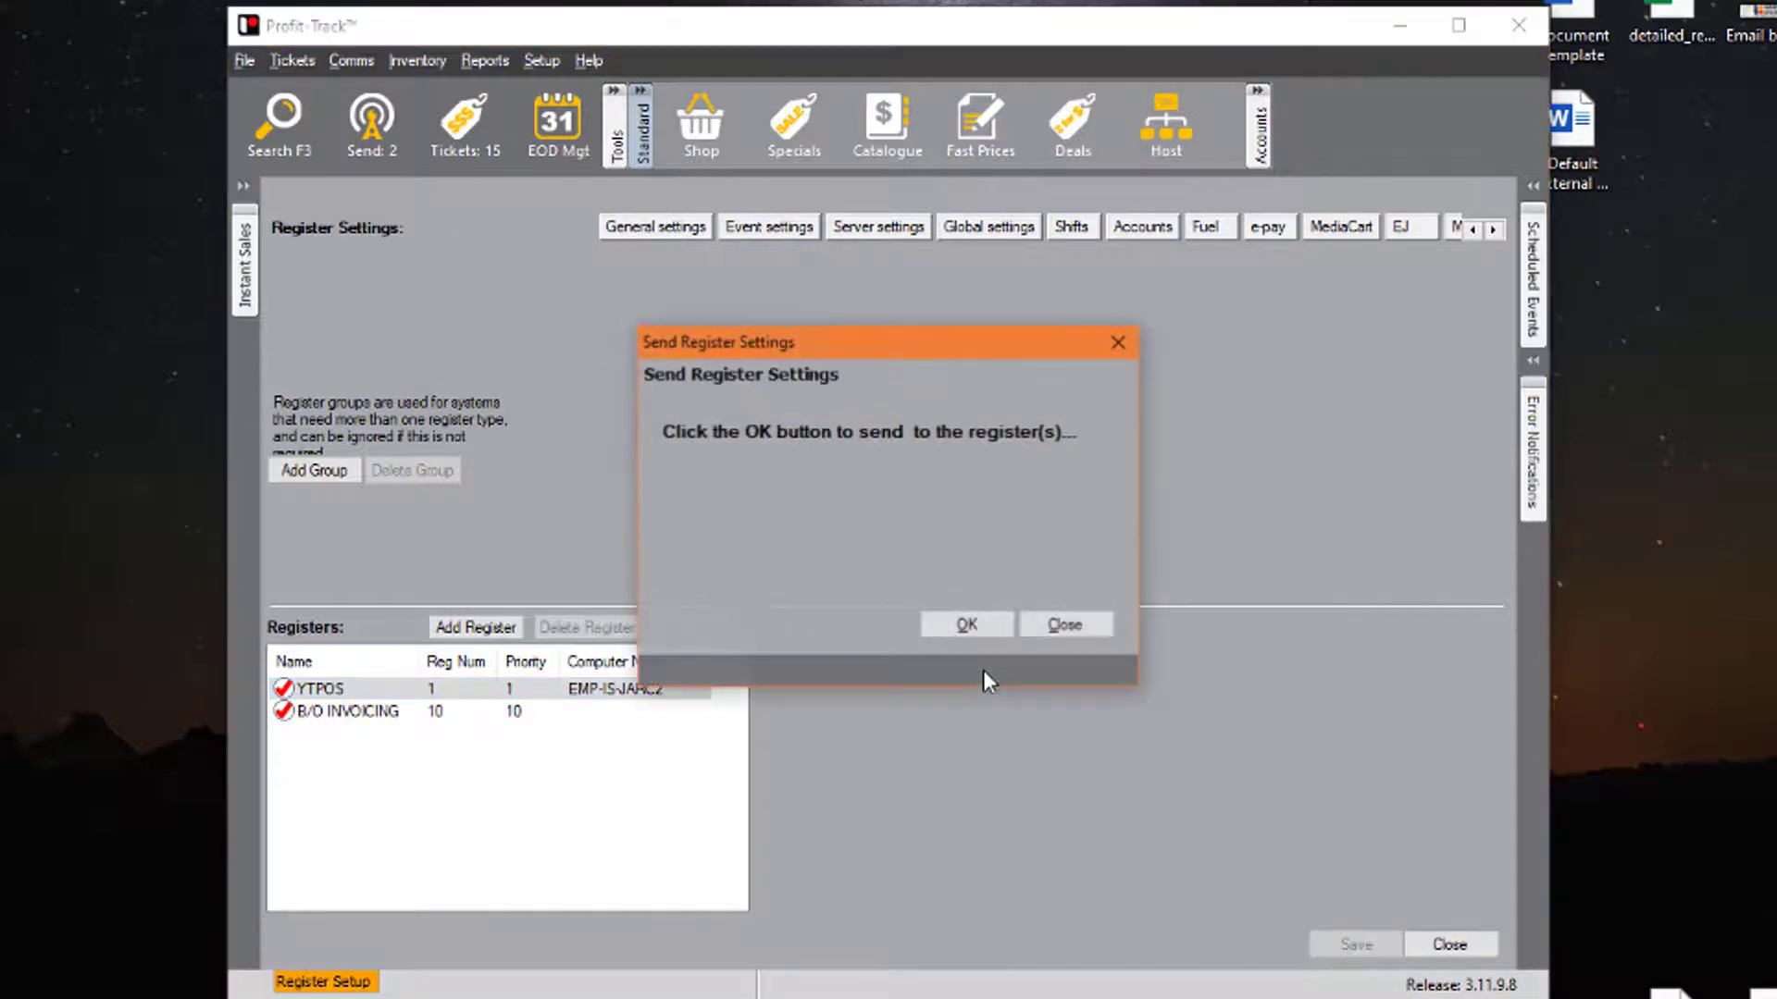
left_click(967, 625)
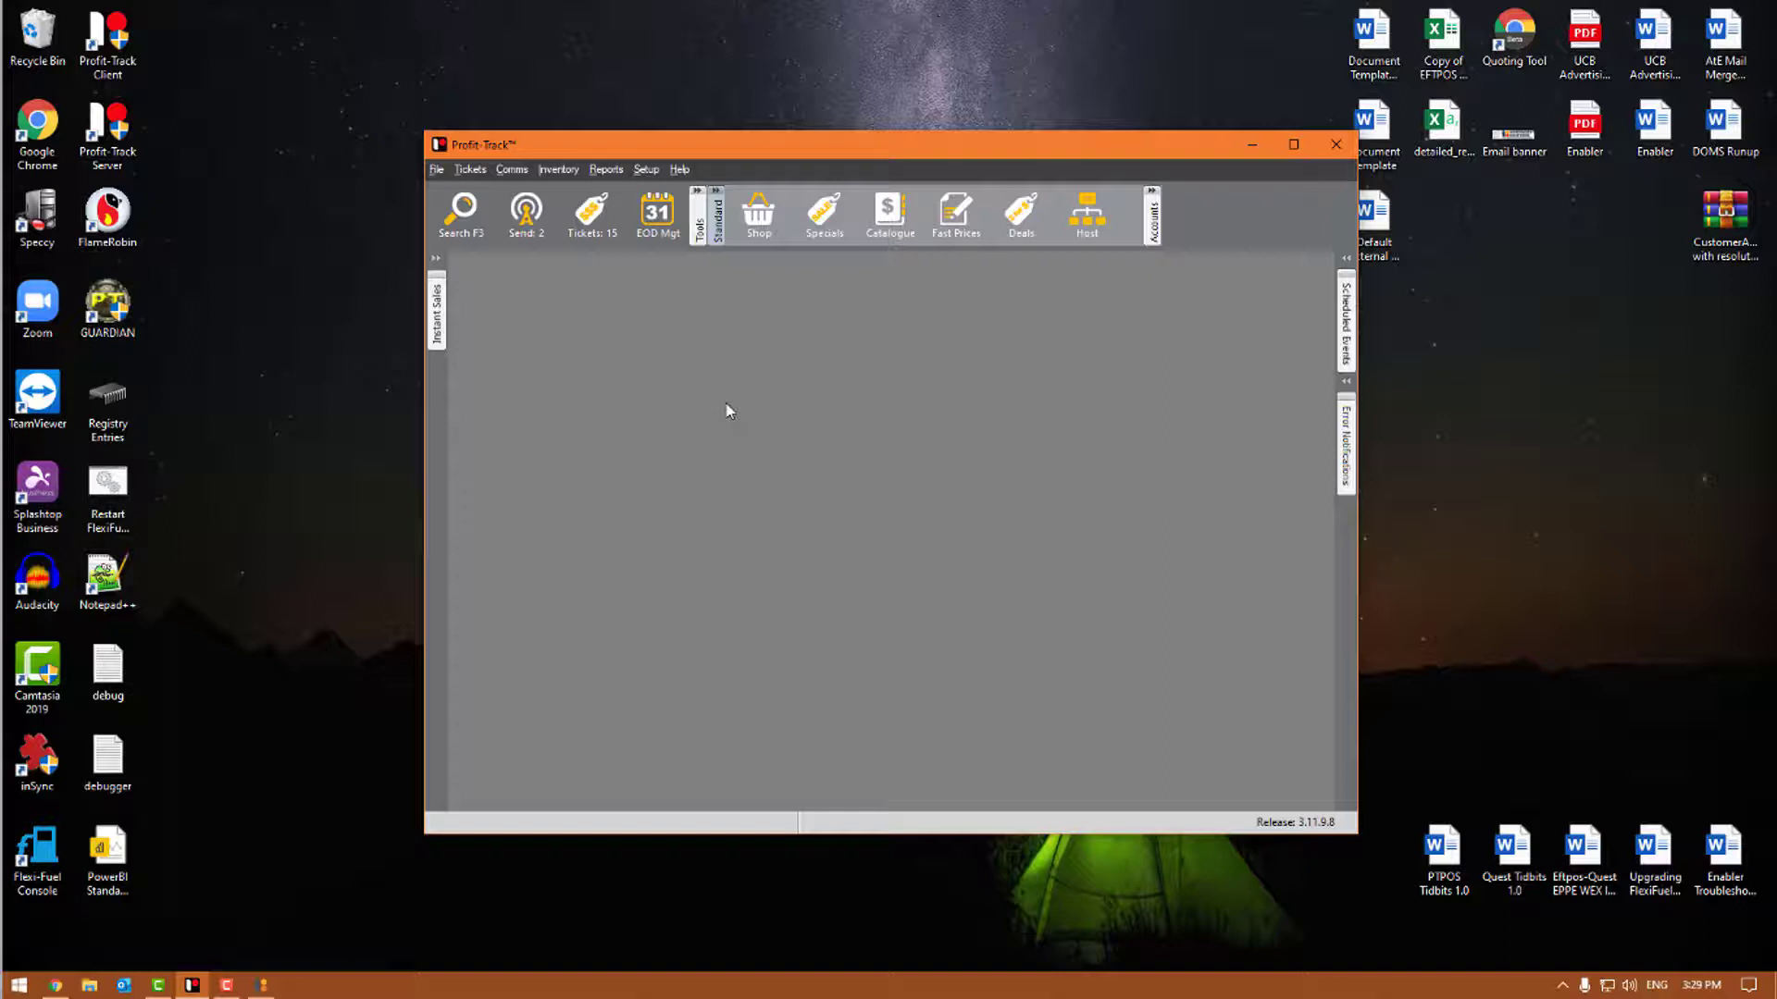
left_click(645, 170)
left_click(495, 385)
left_click(318, 442)
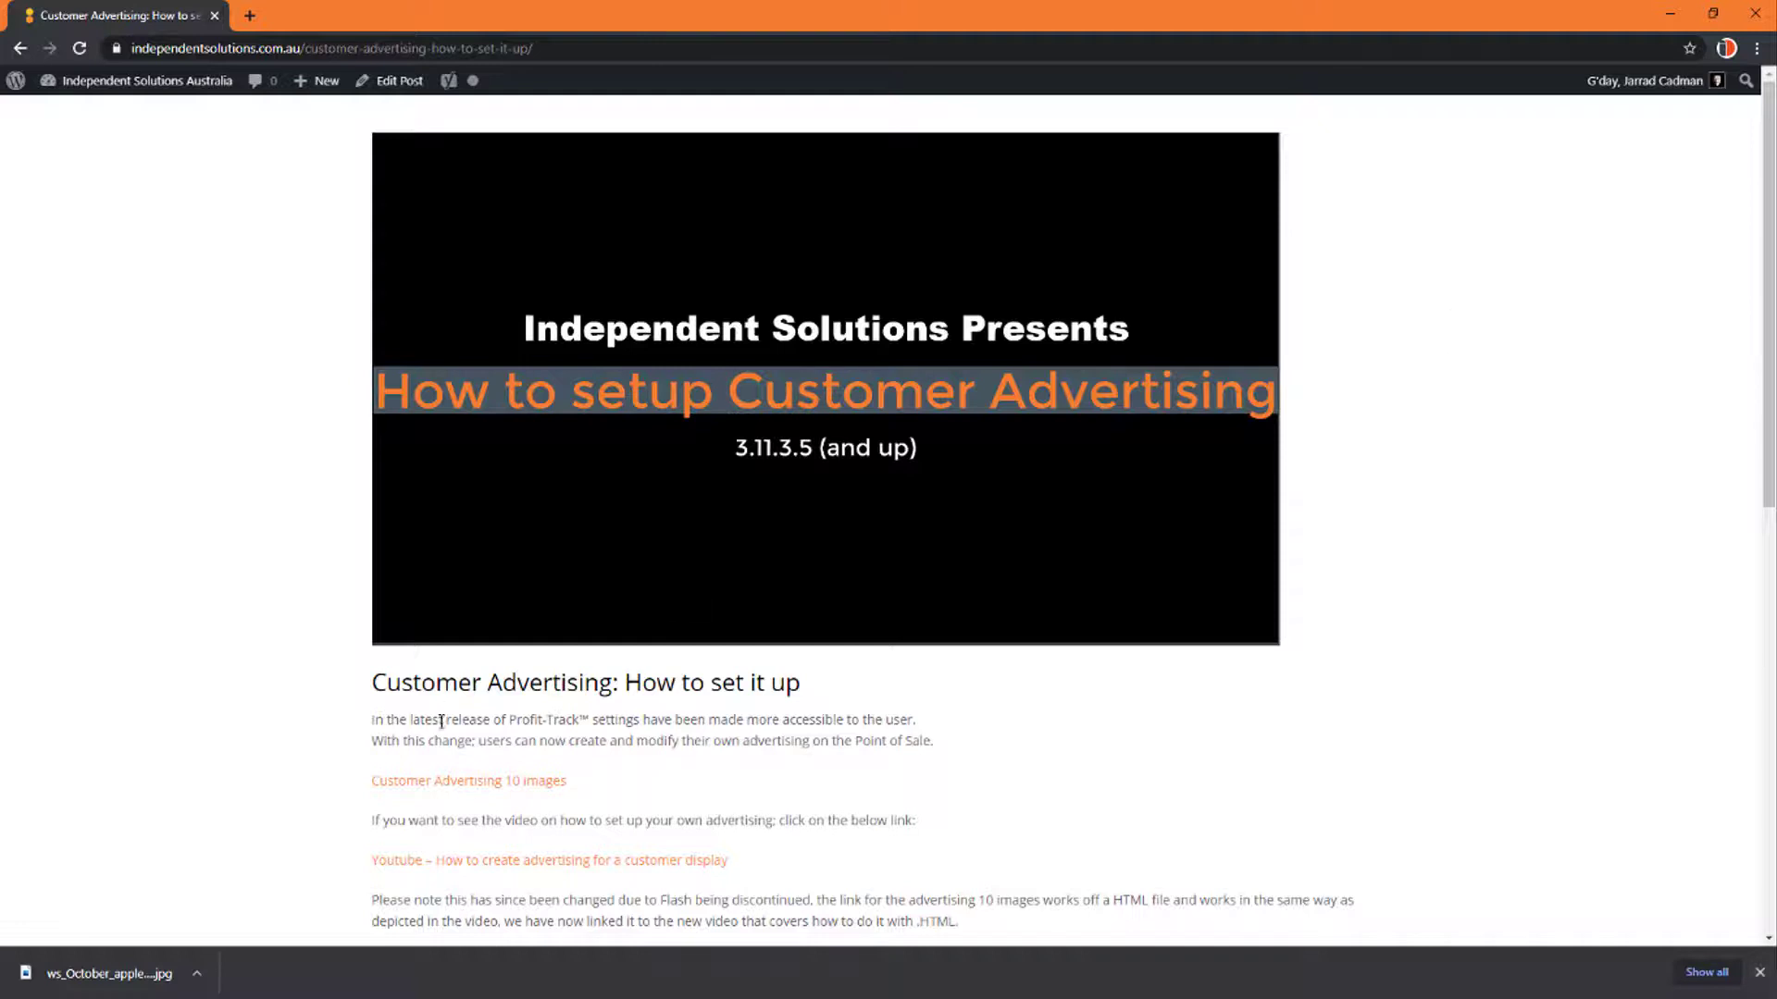
Download the Customer Advertising 10 images archive from the web page, open it and check its extraction options
left_click(455, 782)
left_click(81, 971)
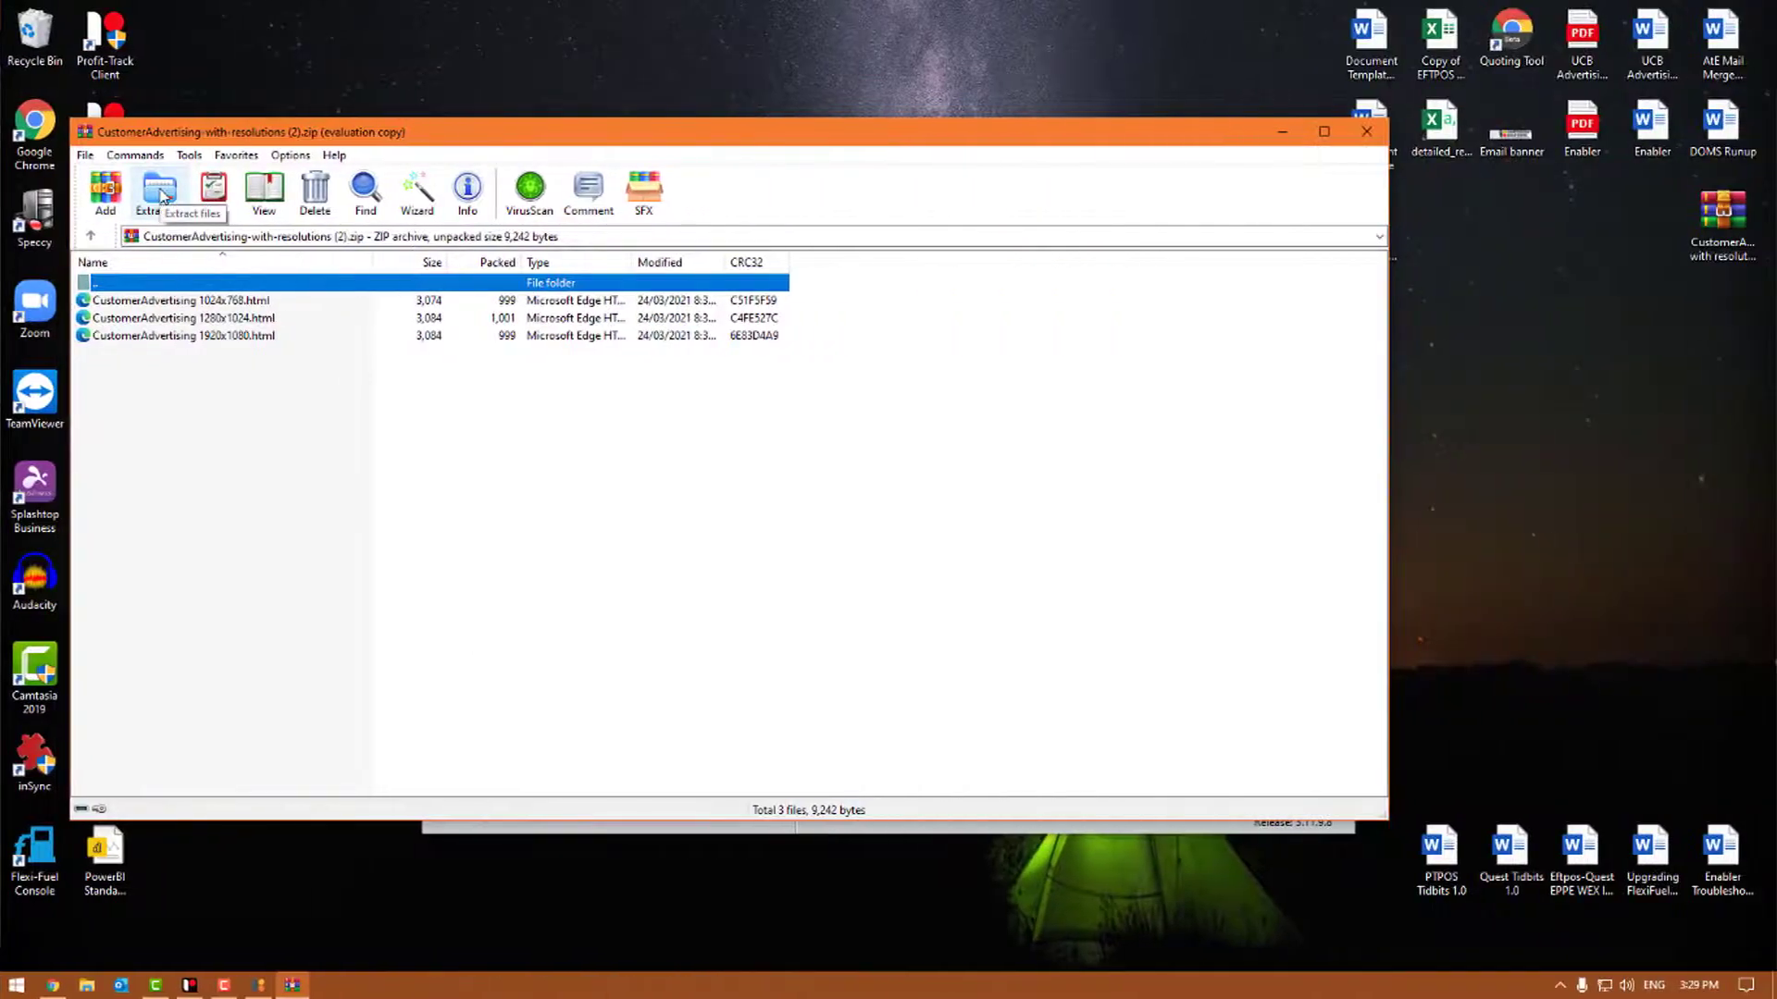
left_click(159, 194)
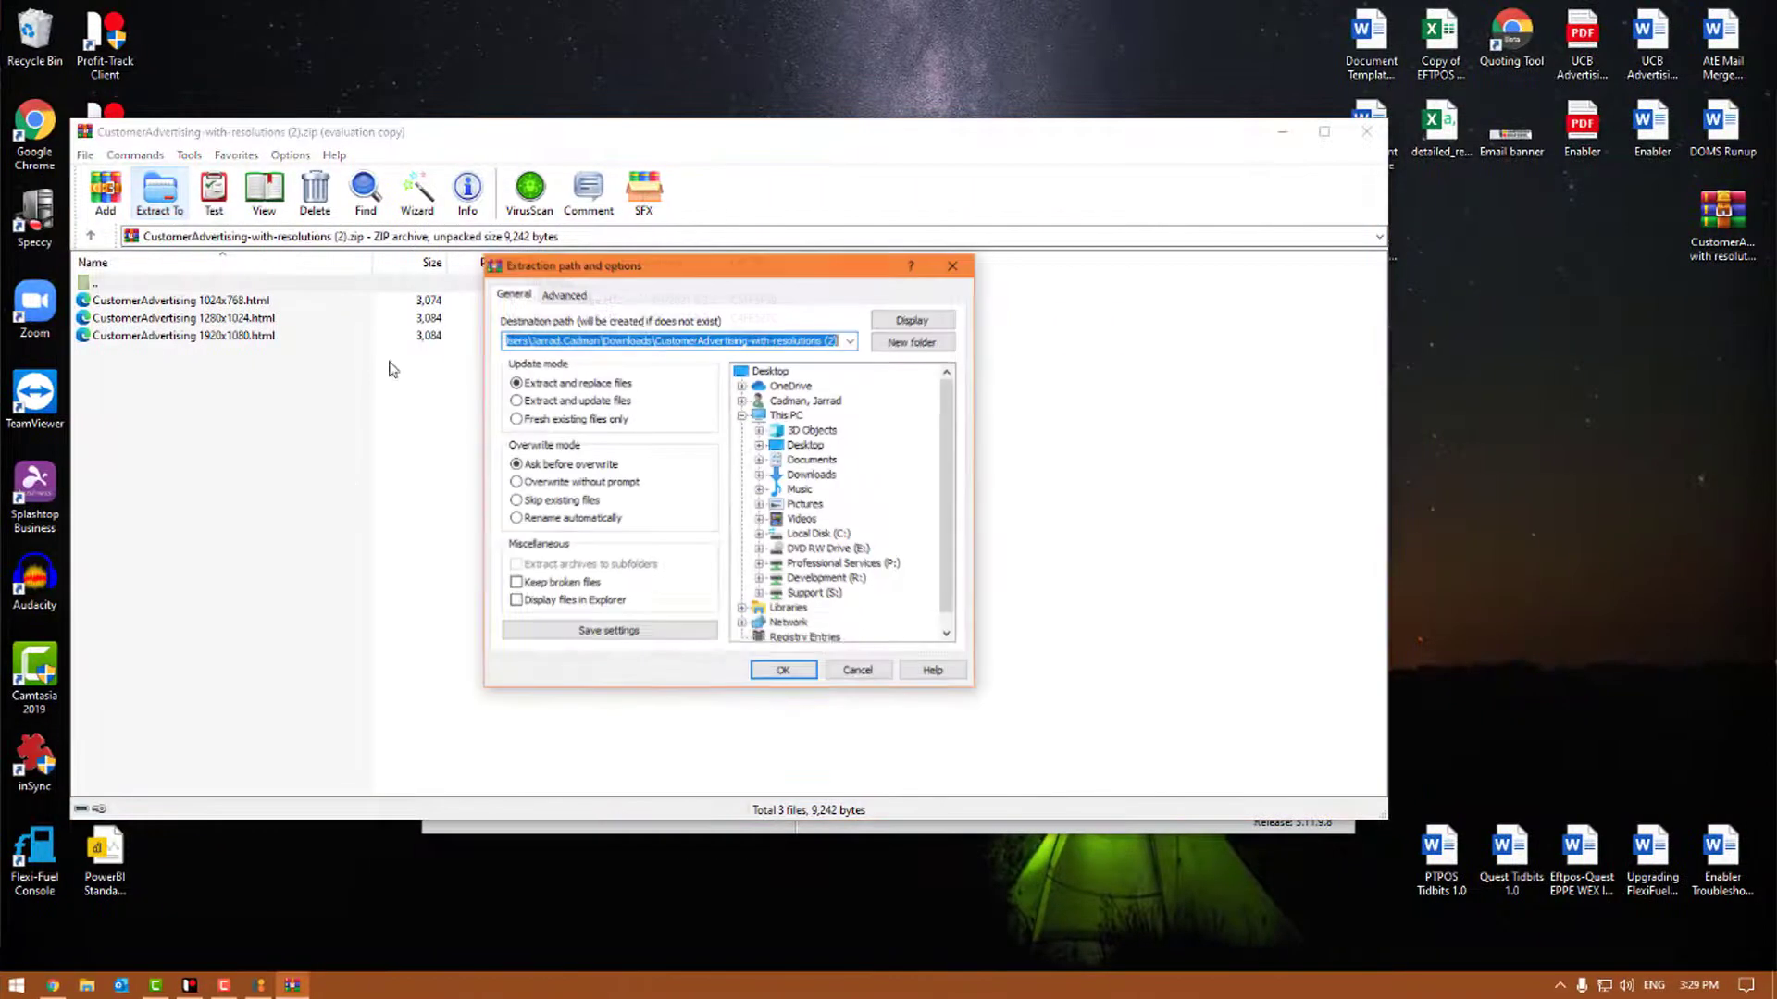
left_click(857, 672)
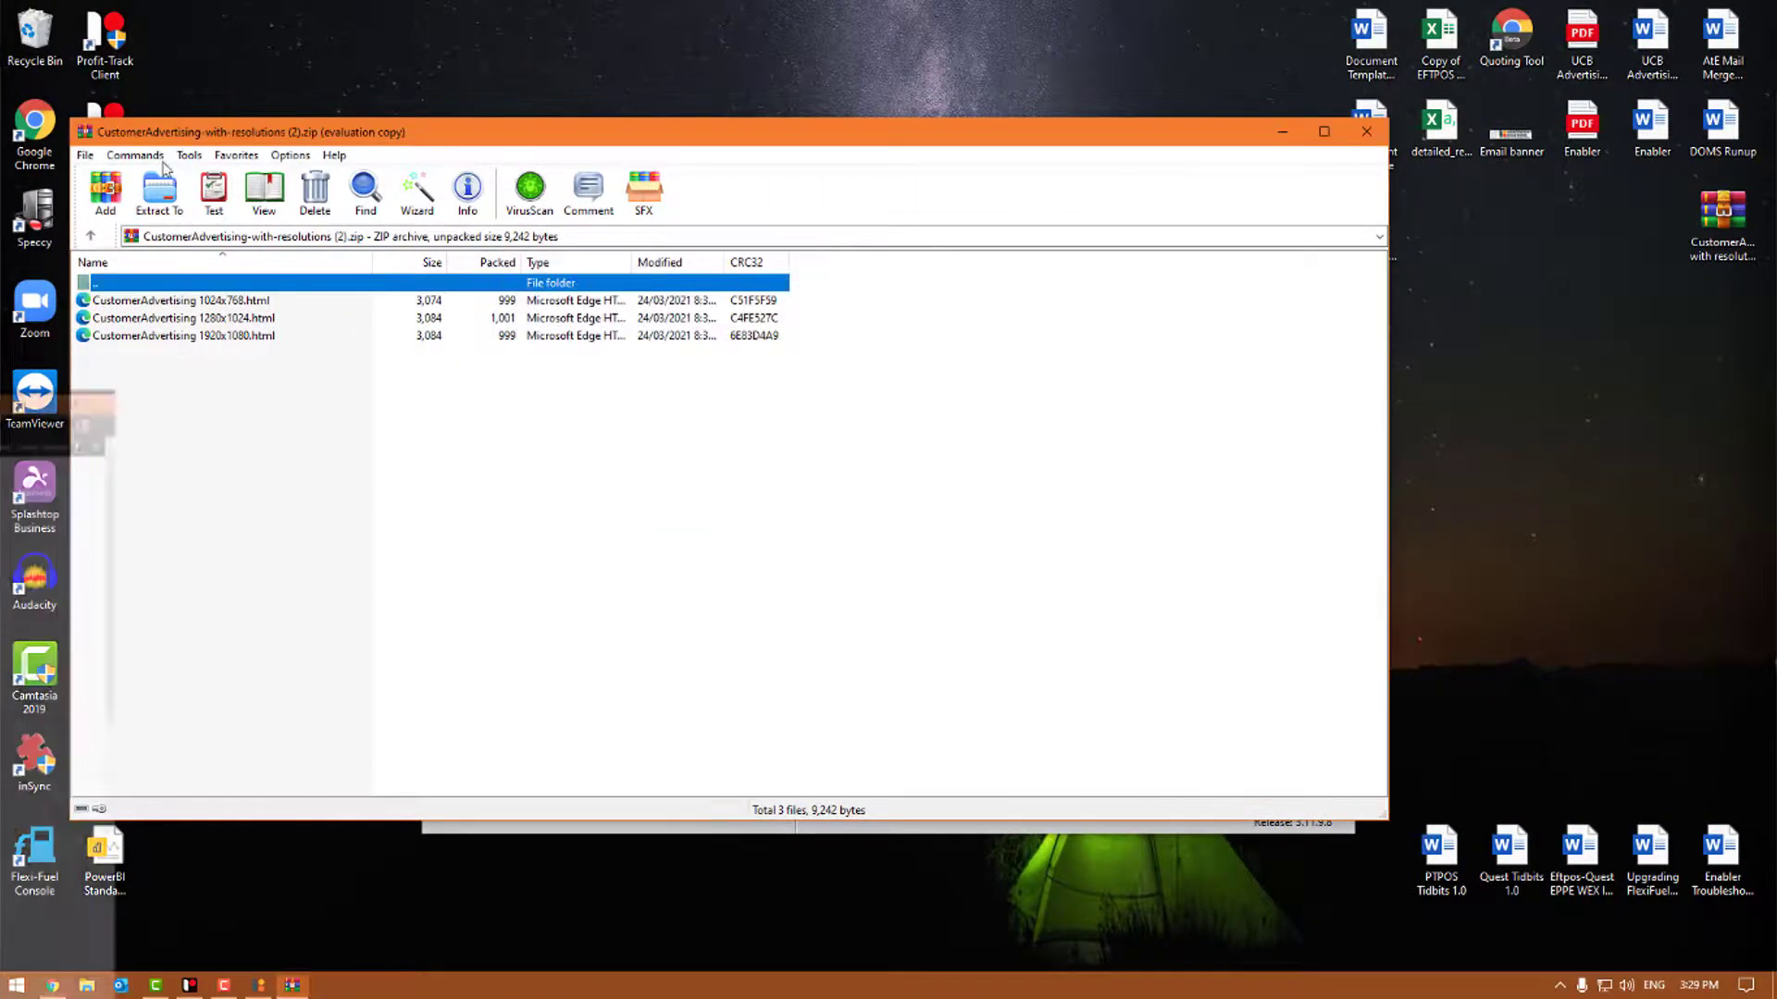
left_click(1368, 137)
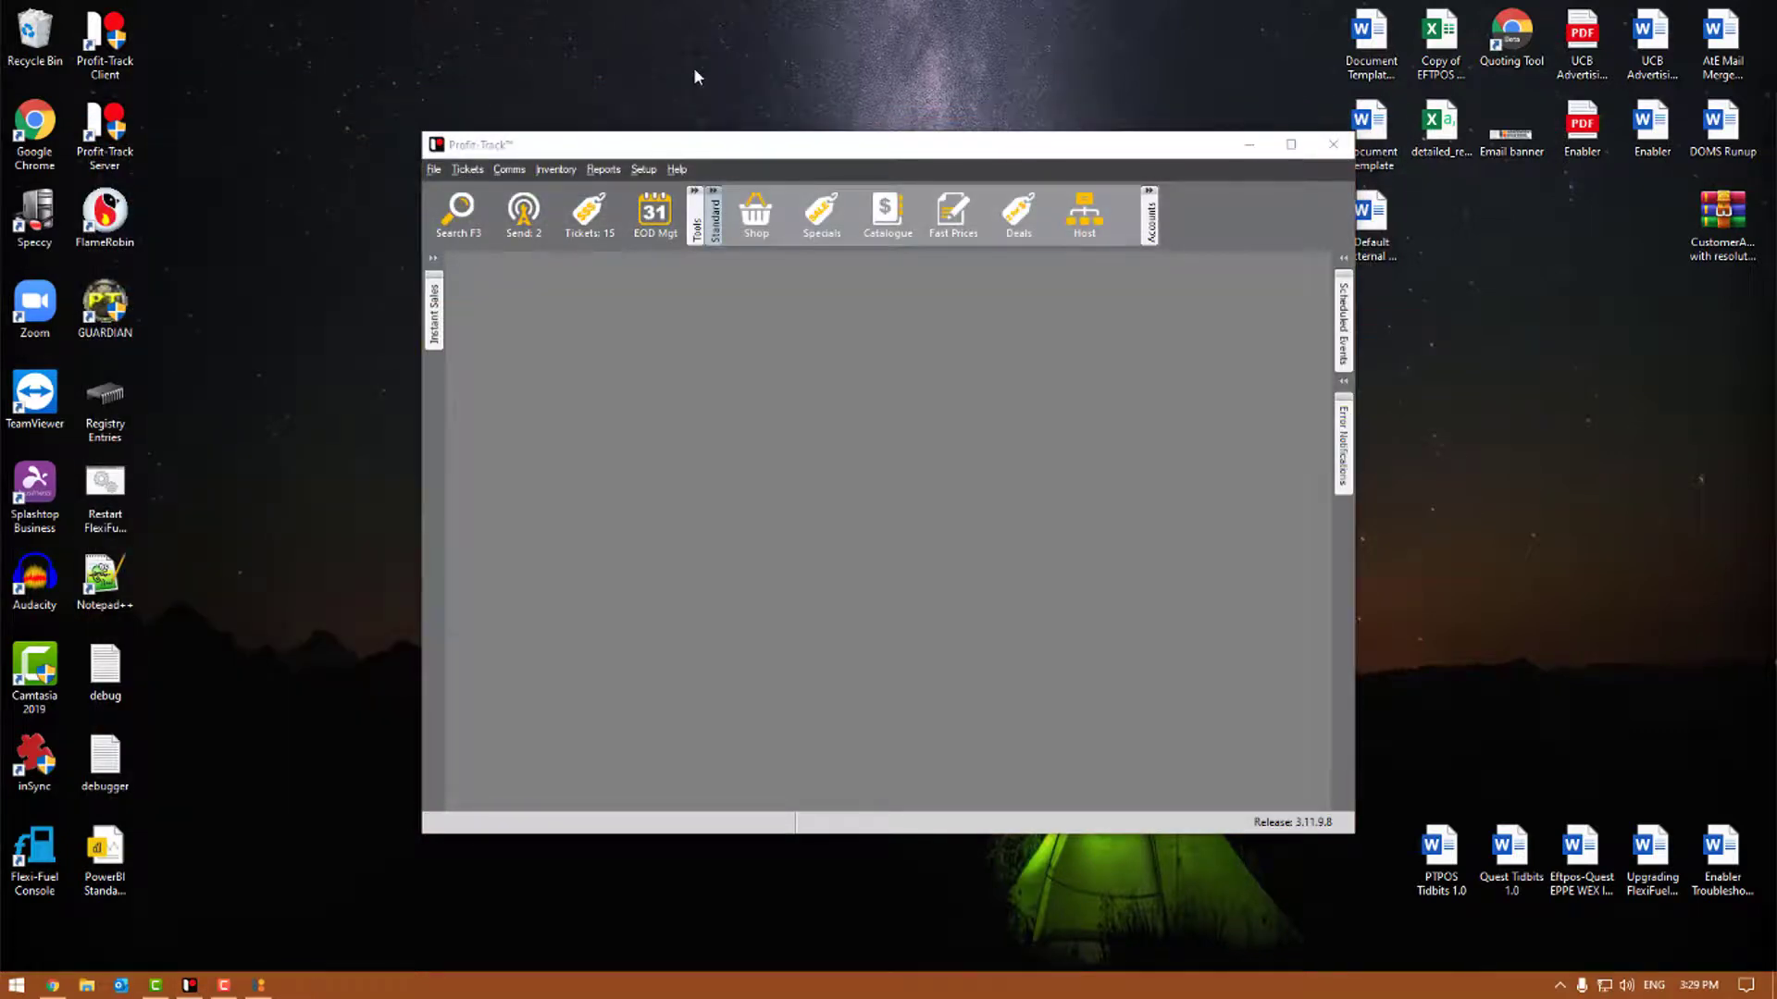
Copy the CustomerAdvertising 1920x1080 HTML file from the Music folder and go to This PC
key("super+r")
type("\\\\")
key("Return")
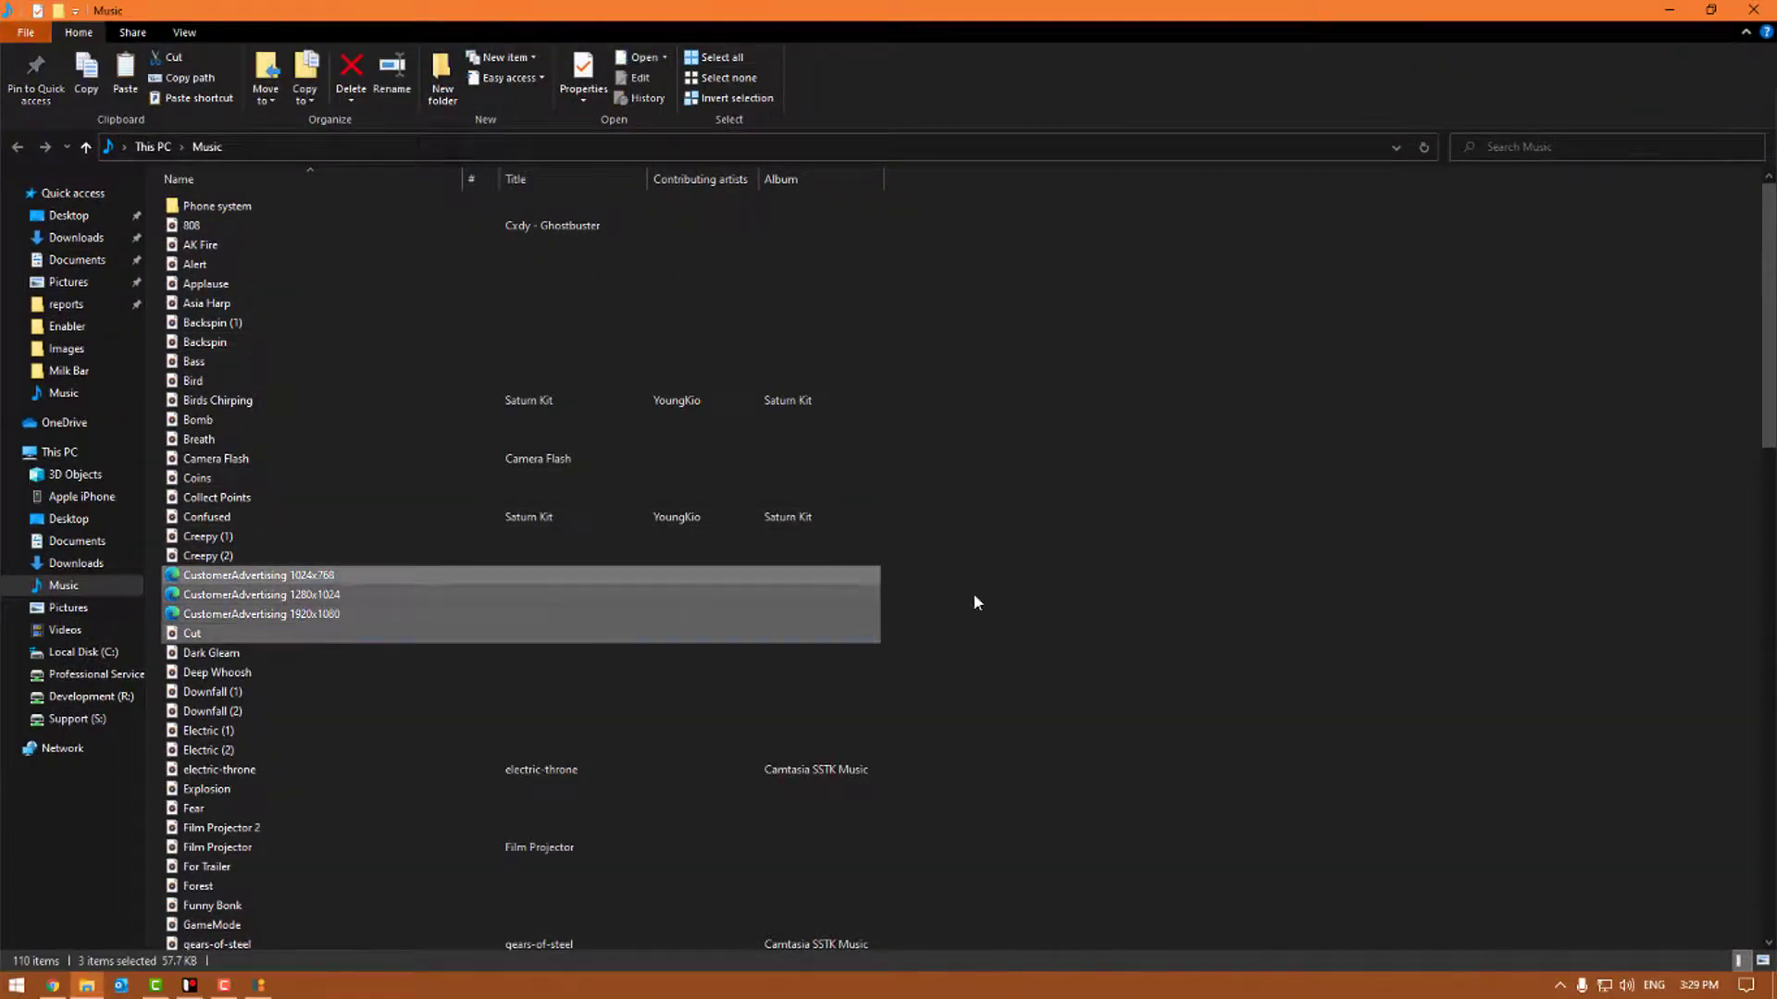
left_click(352, 576)
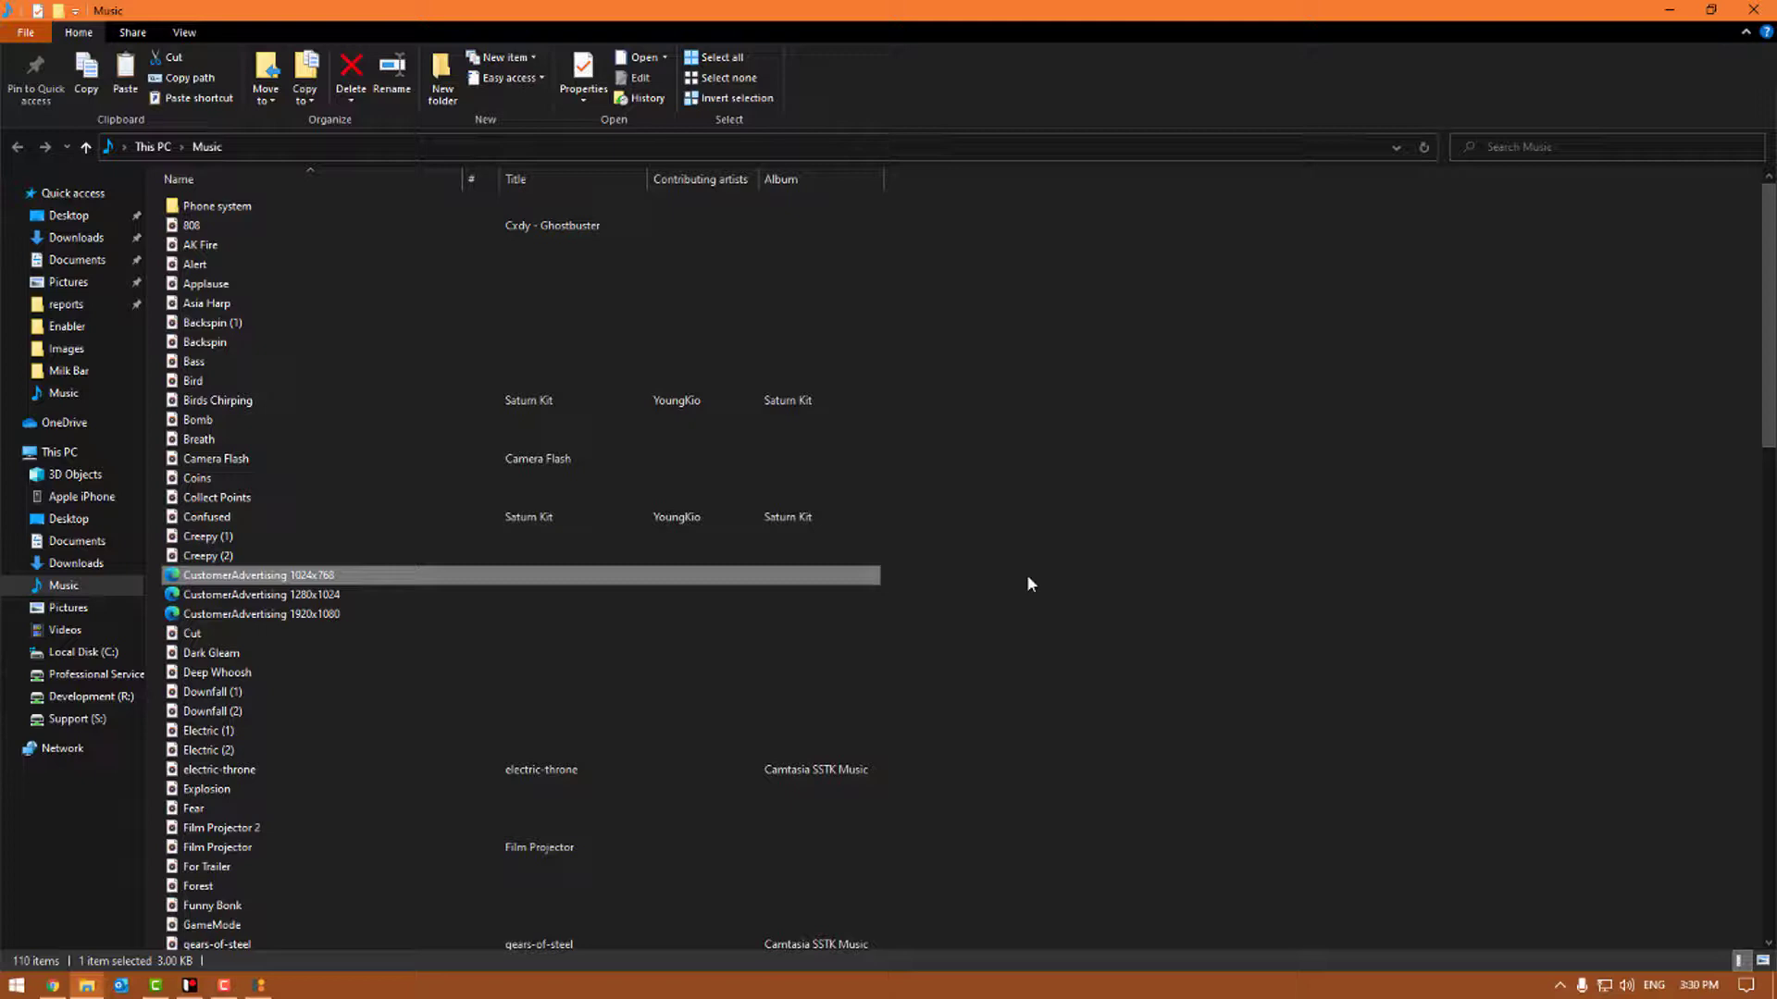
left_click(287, 615)
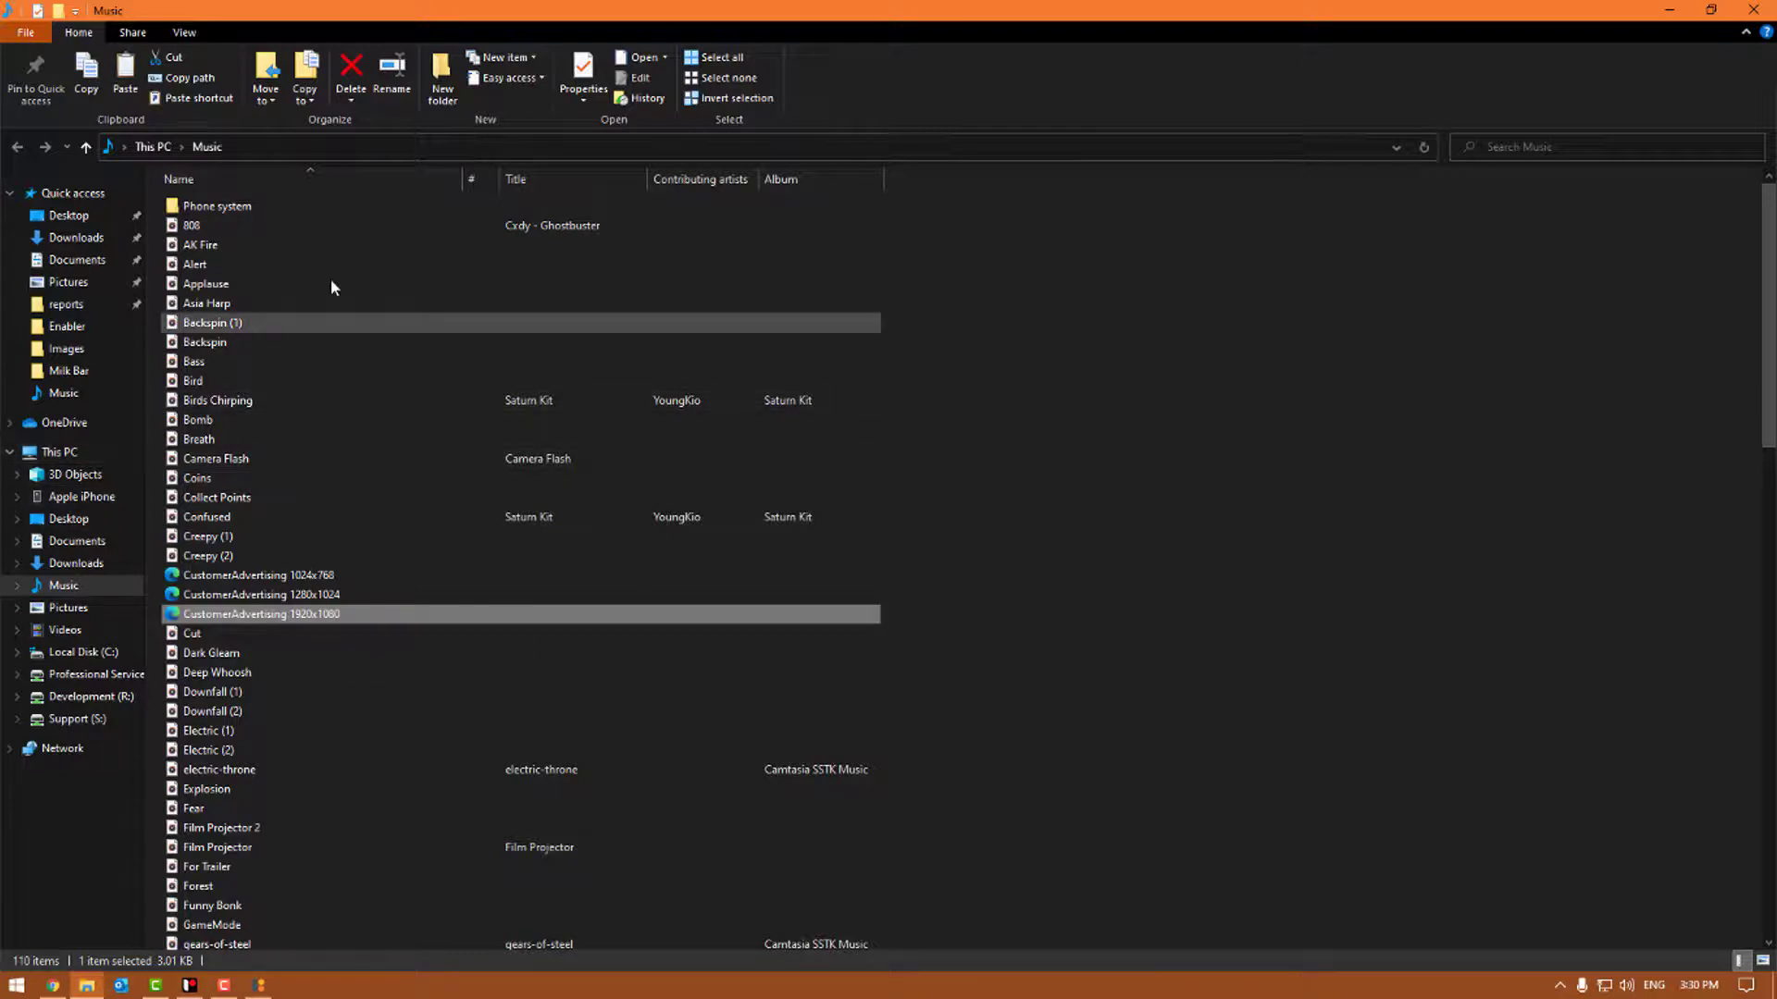
left_click(86, 456)
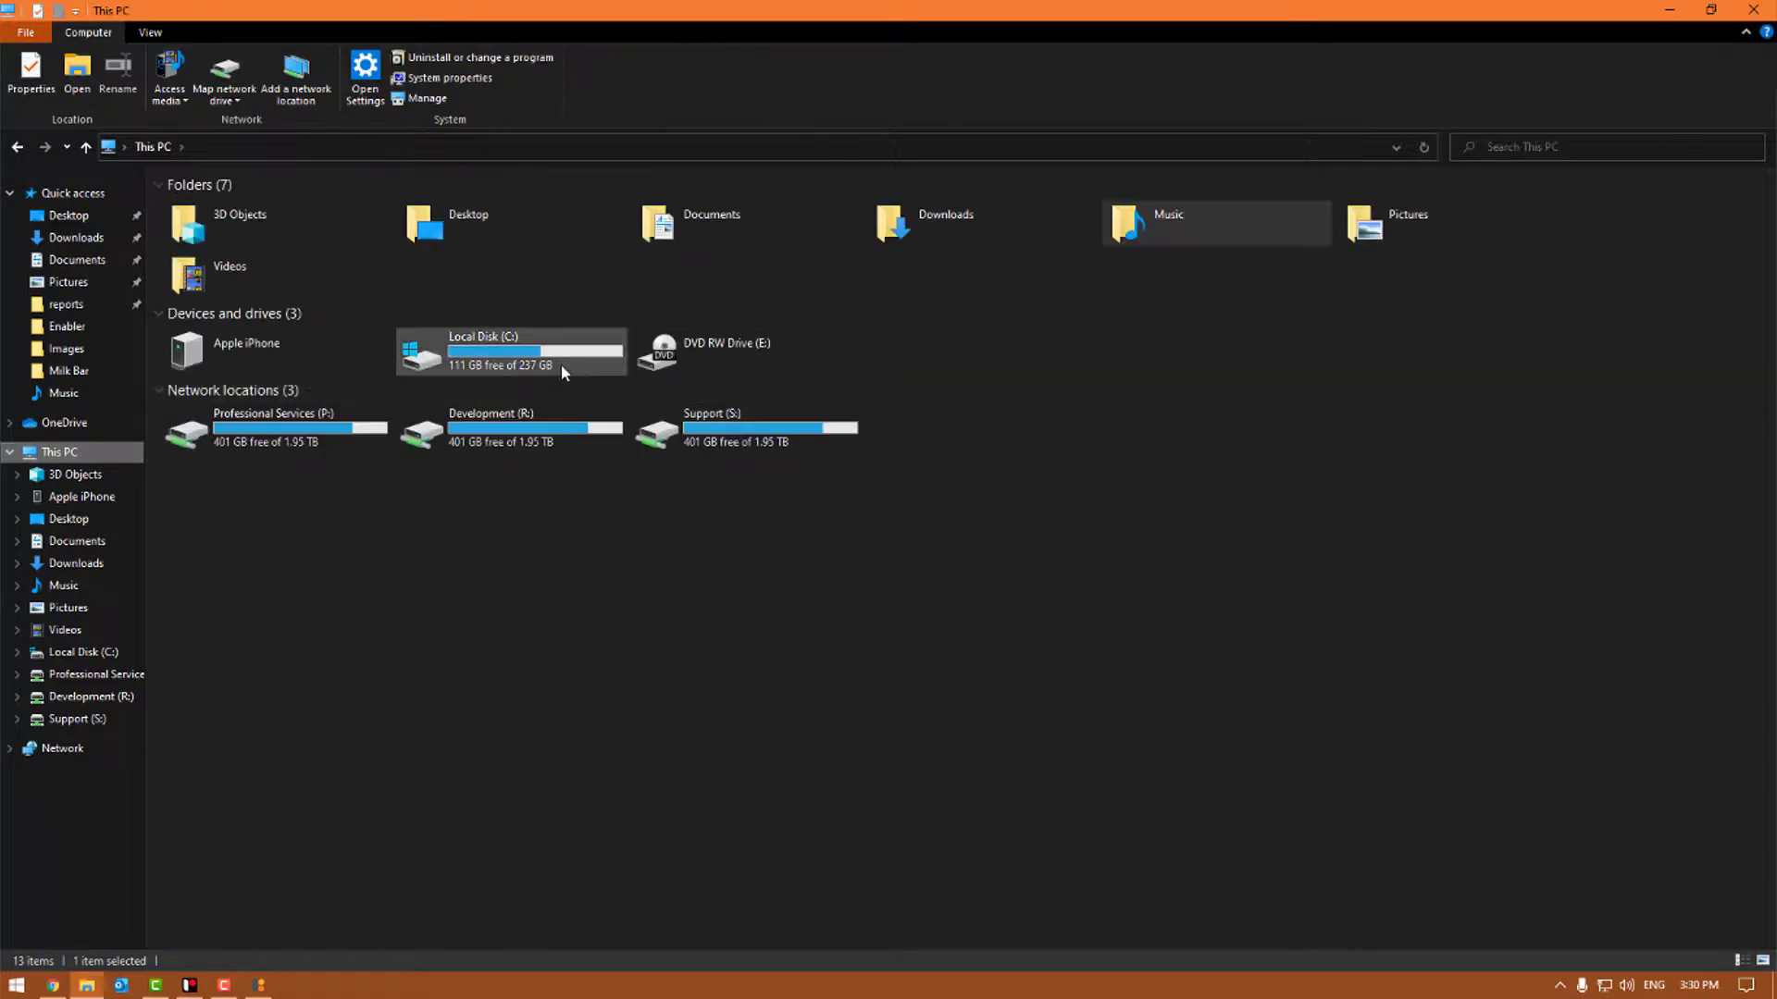
left_click(368, 152)
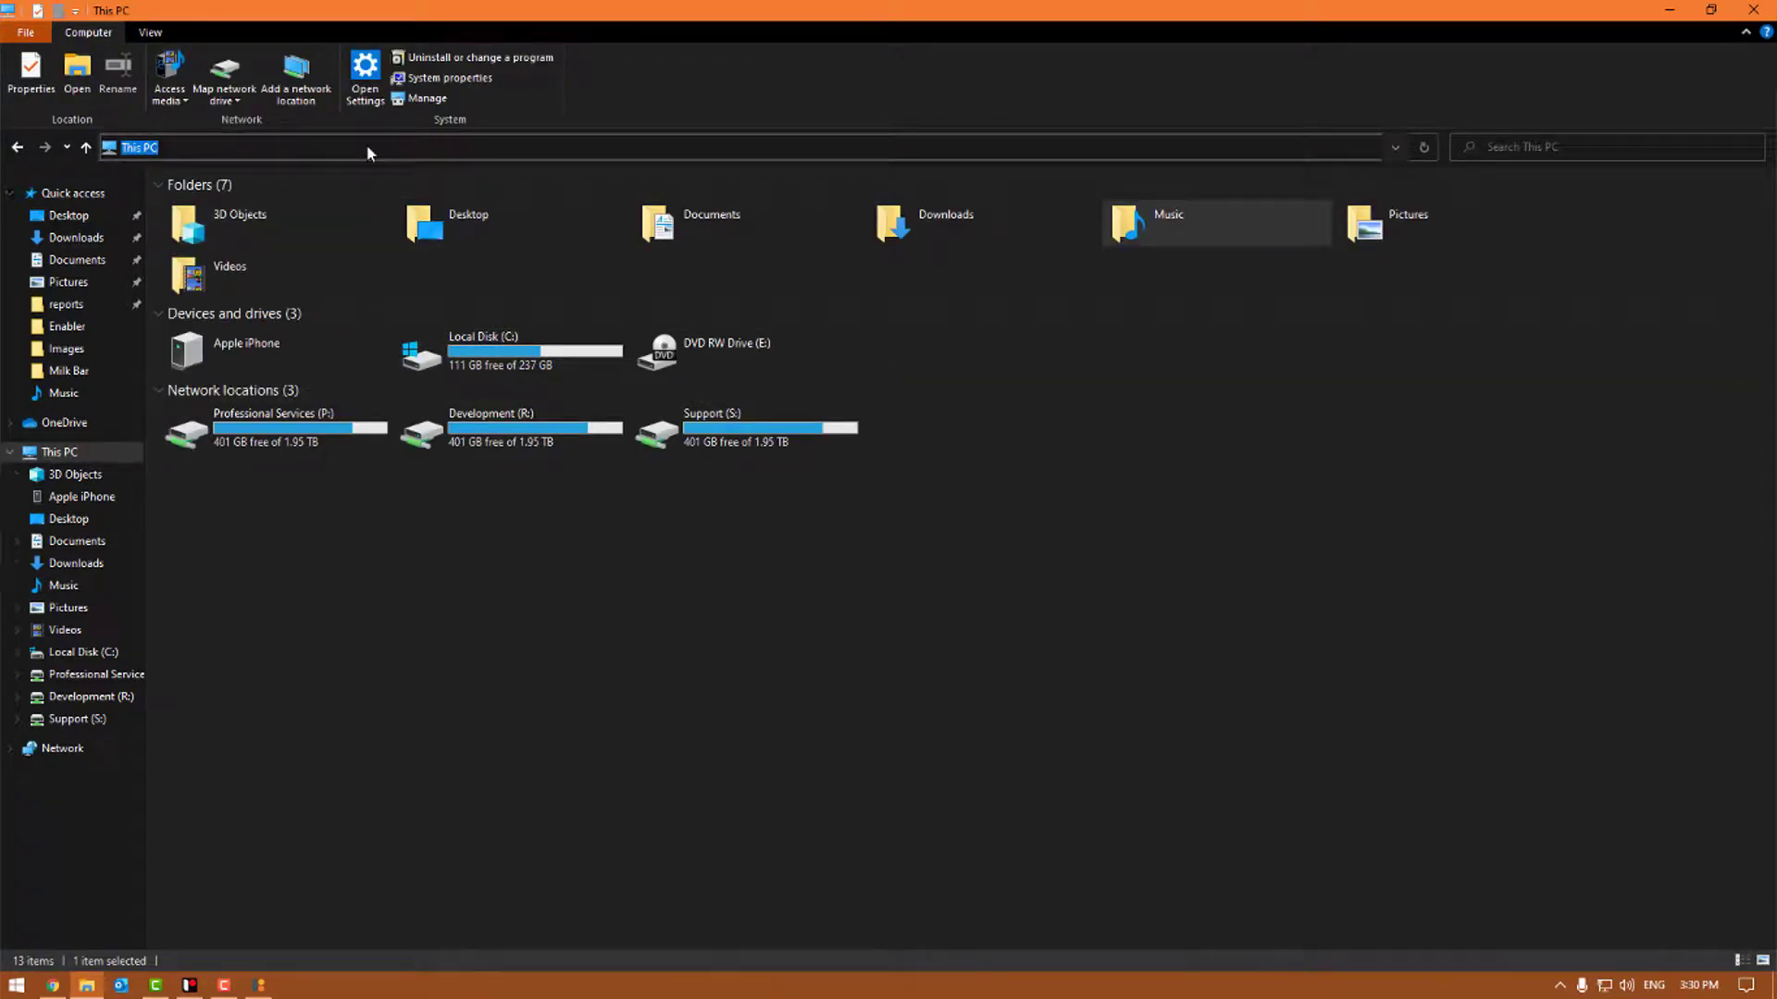
type("\\\\poslane01")
left_click(559, 584)
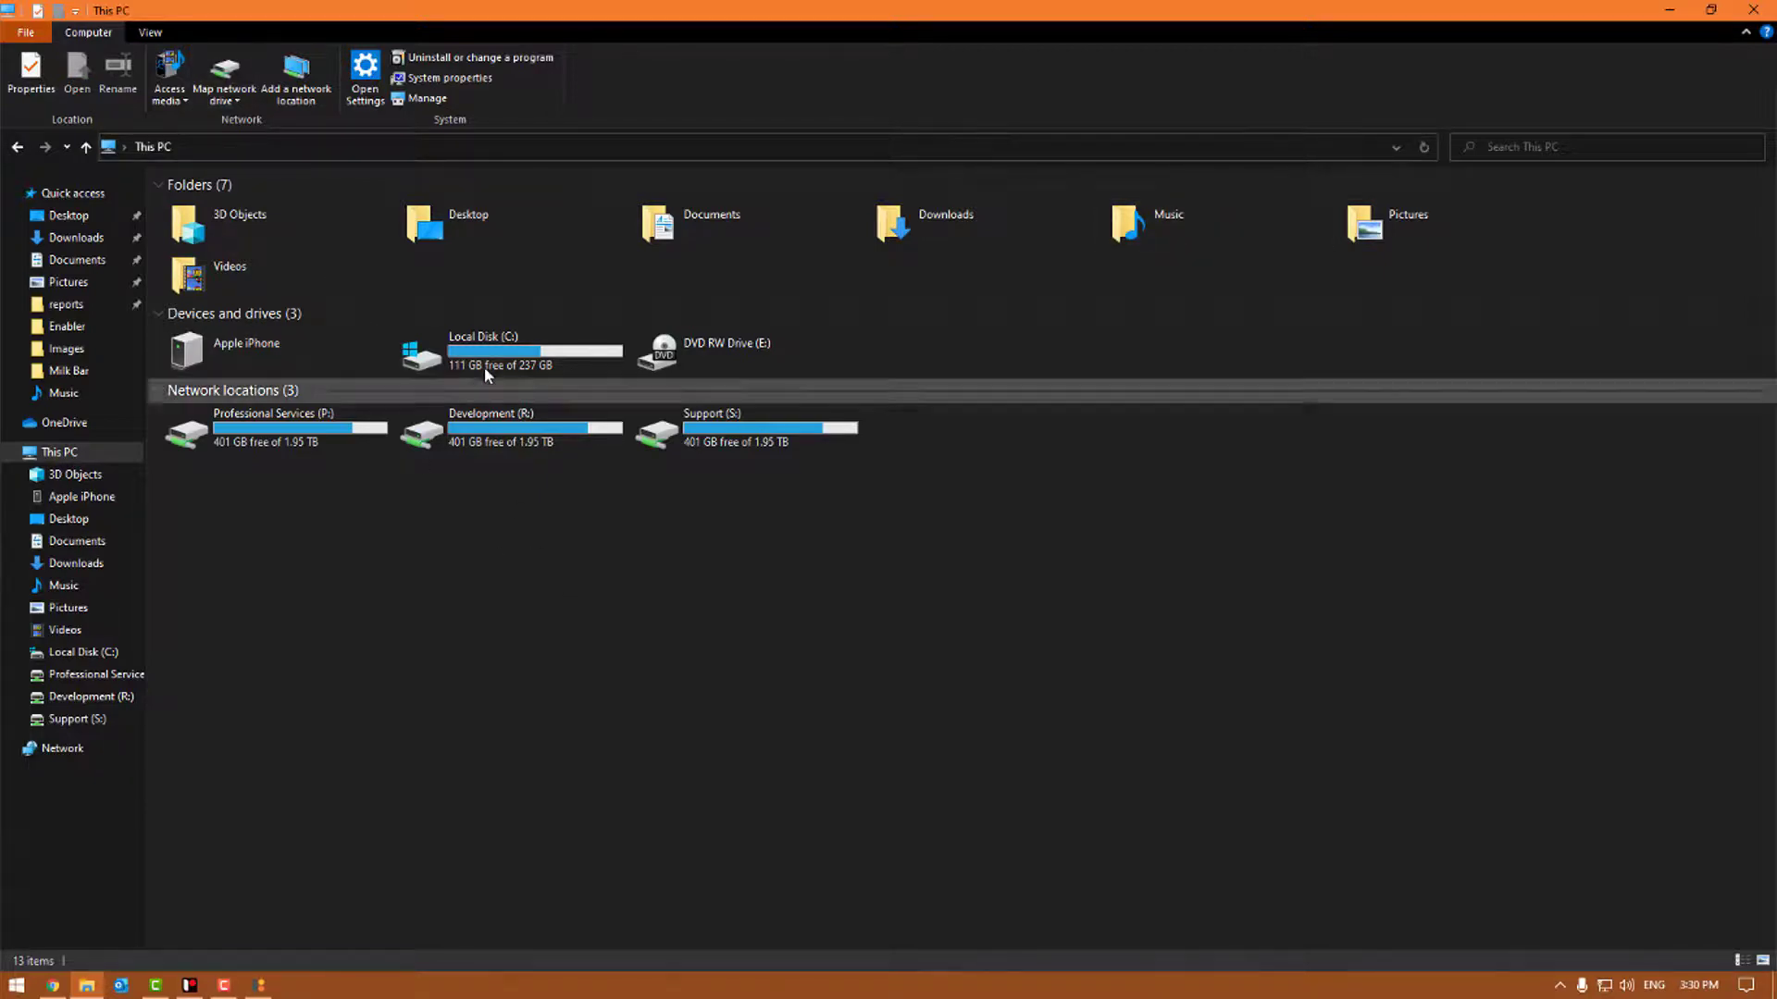
Open the CustomerAdvertising folder on drive C and check its contents
double_click(430, 354)
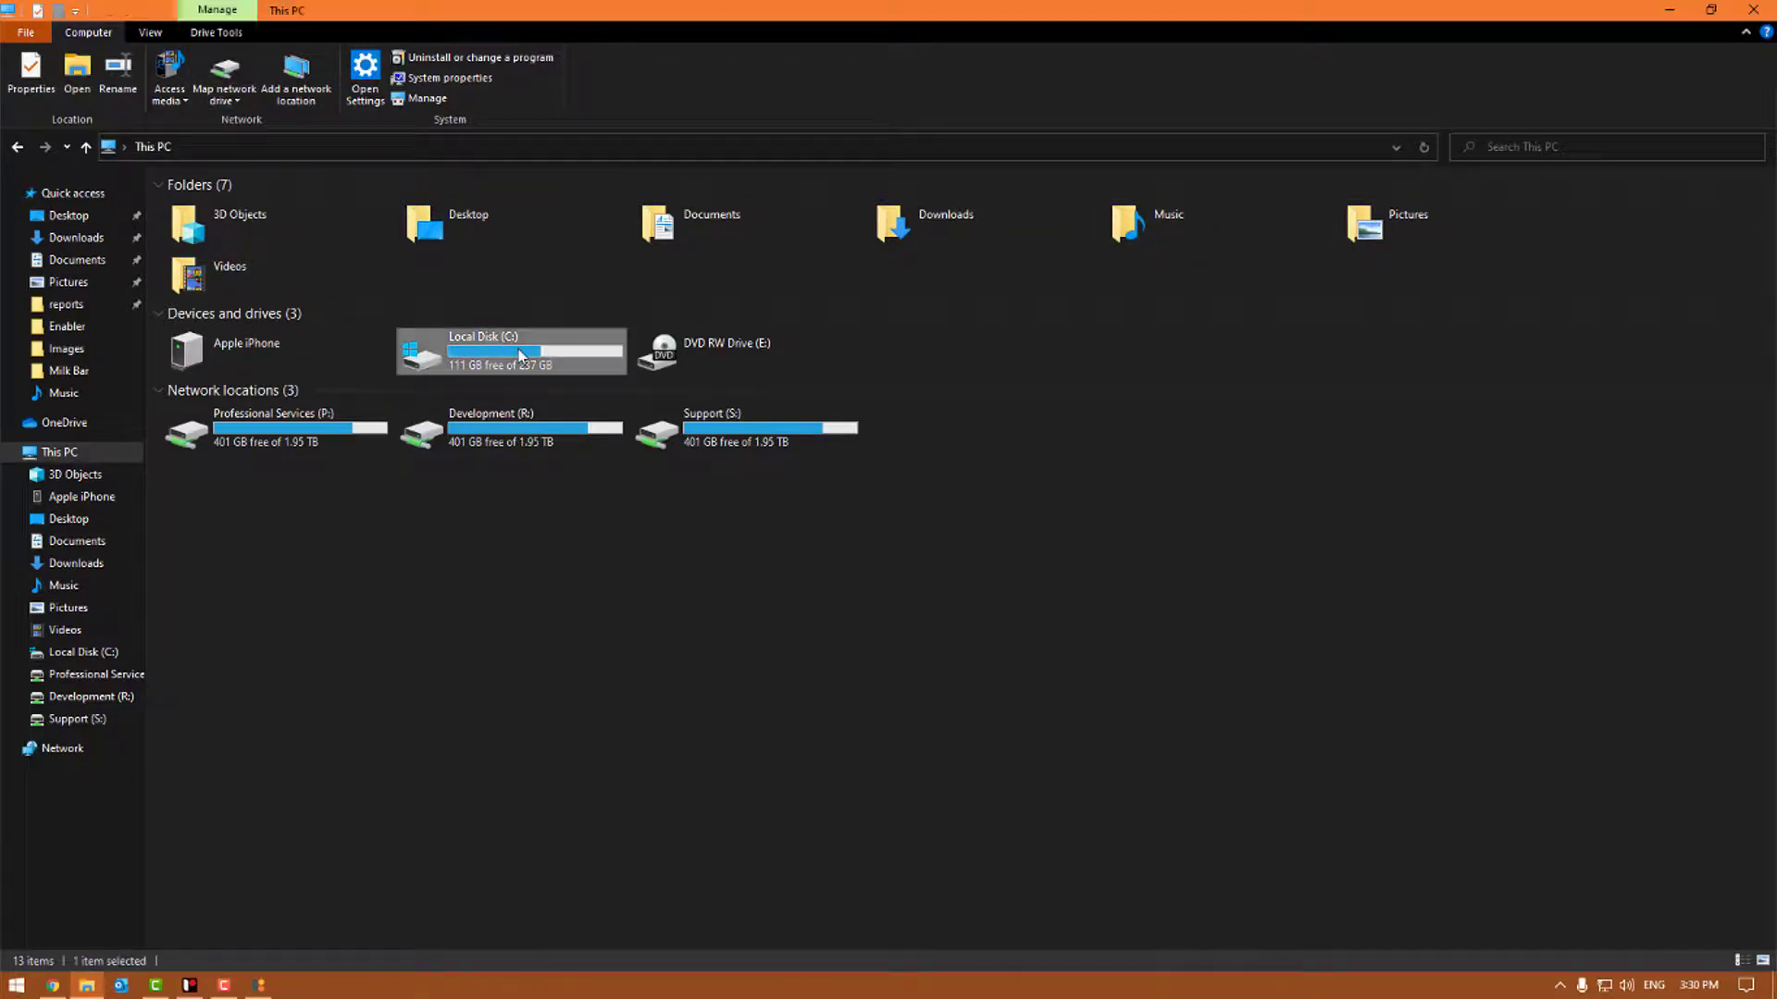
left_click(255, 423)
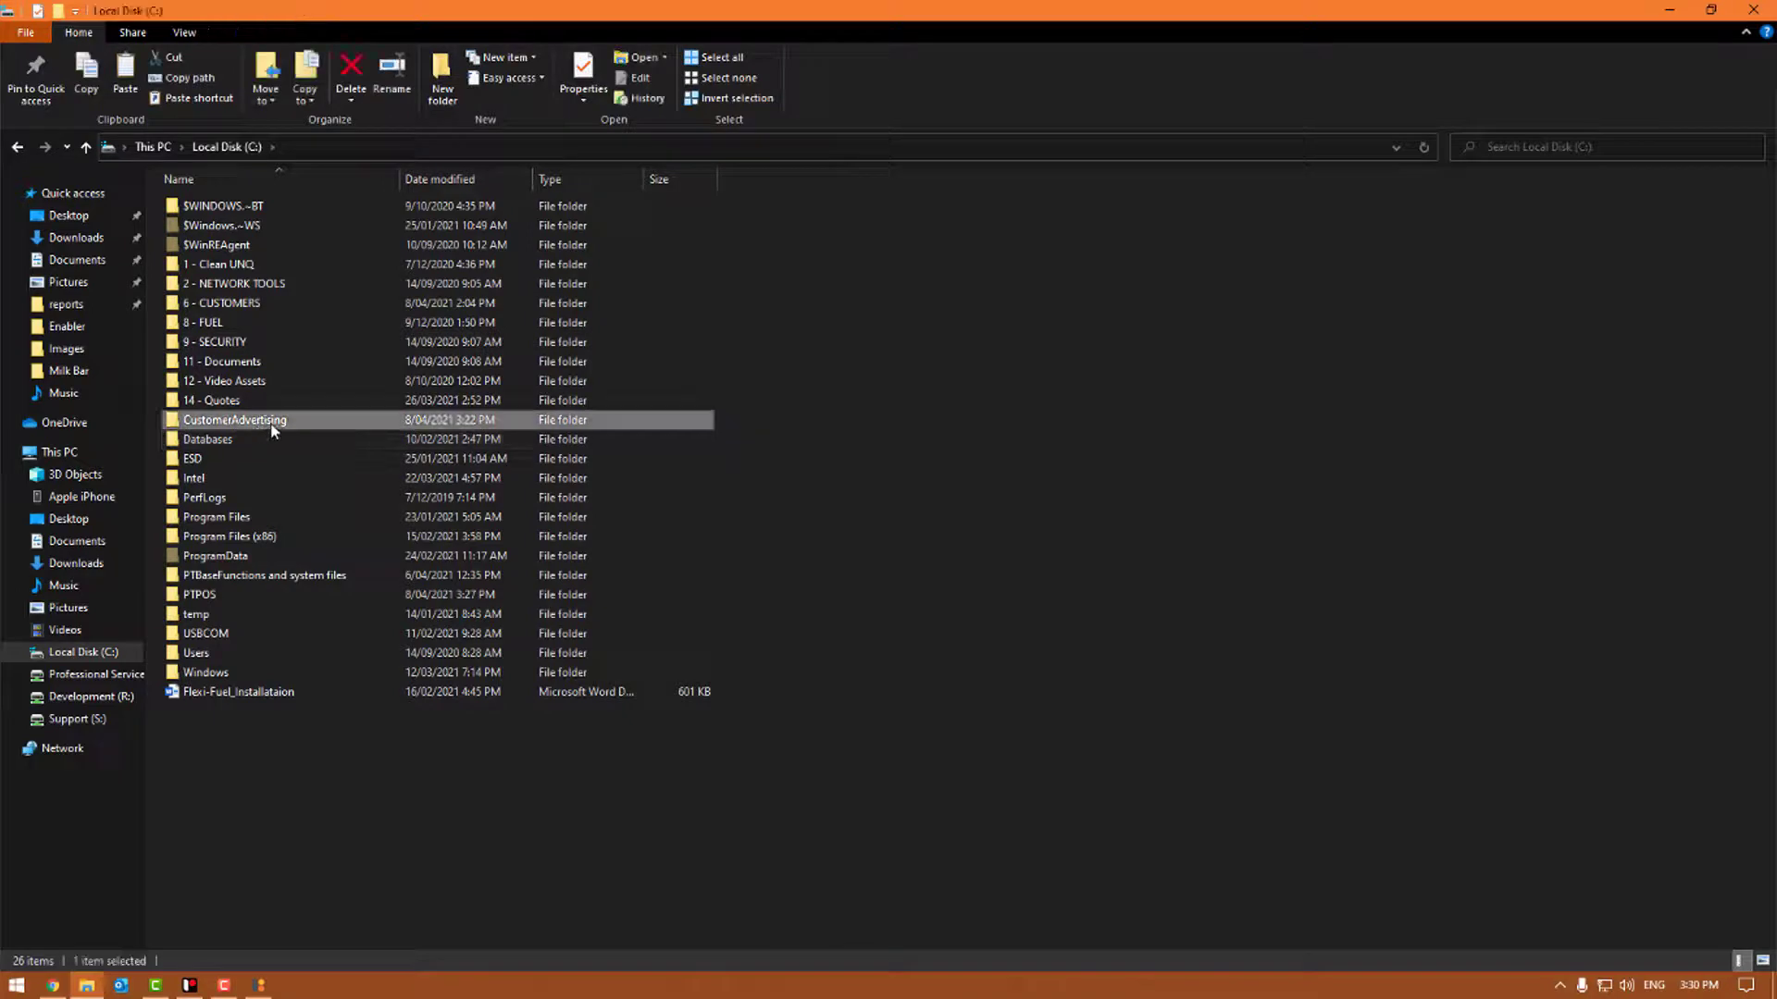
double_click(318, 424)
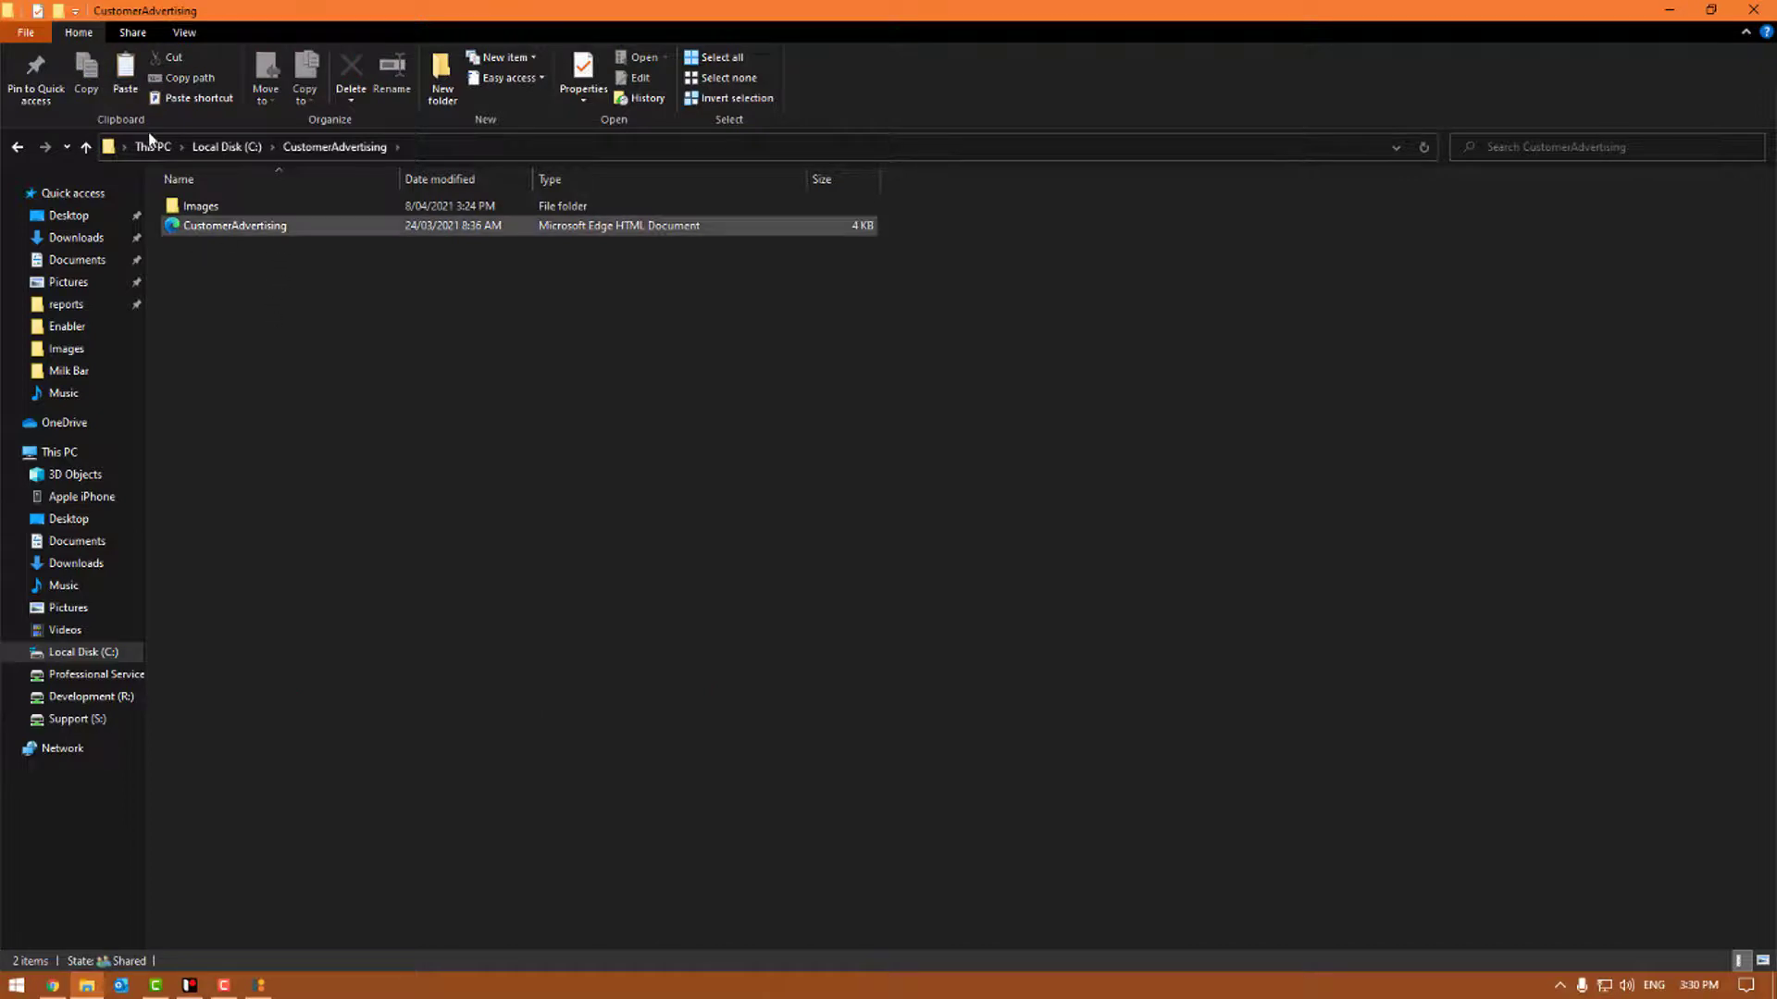
left_click(227, 147)
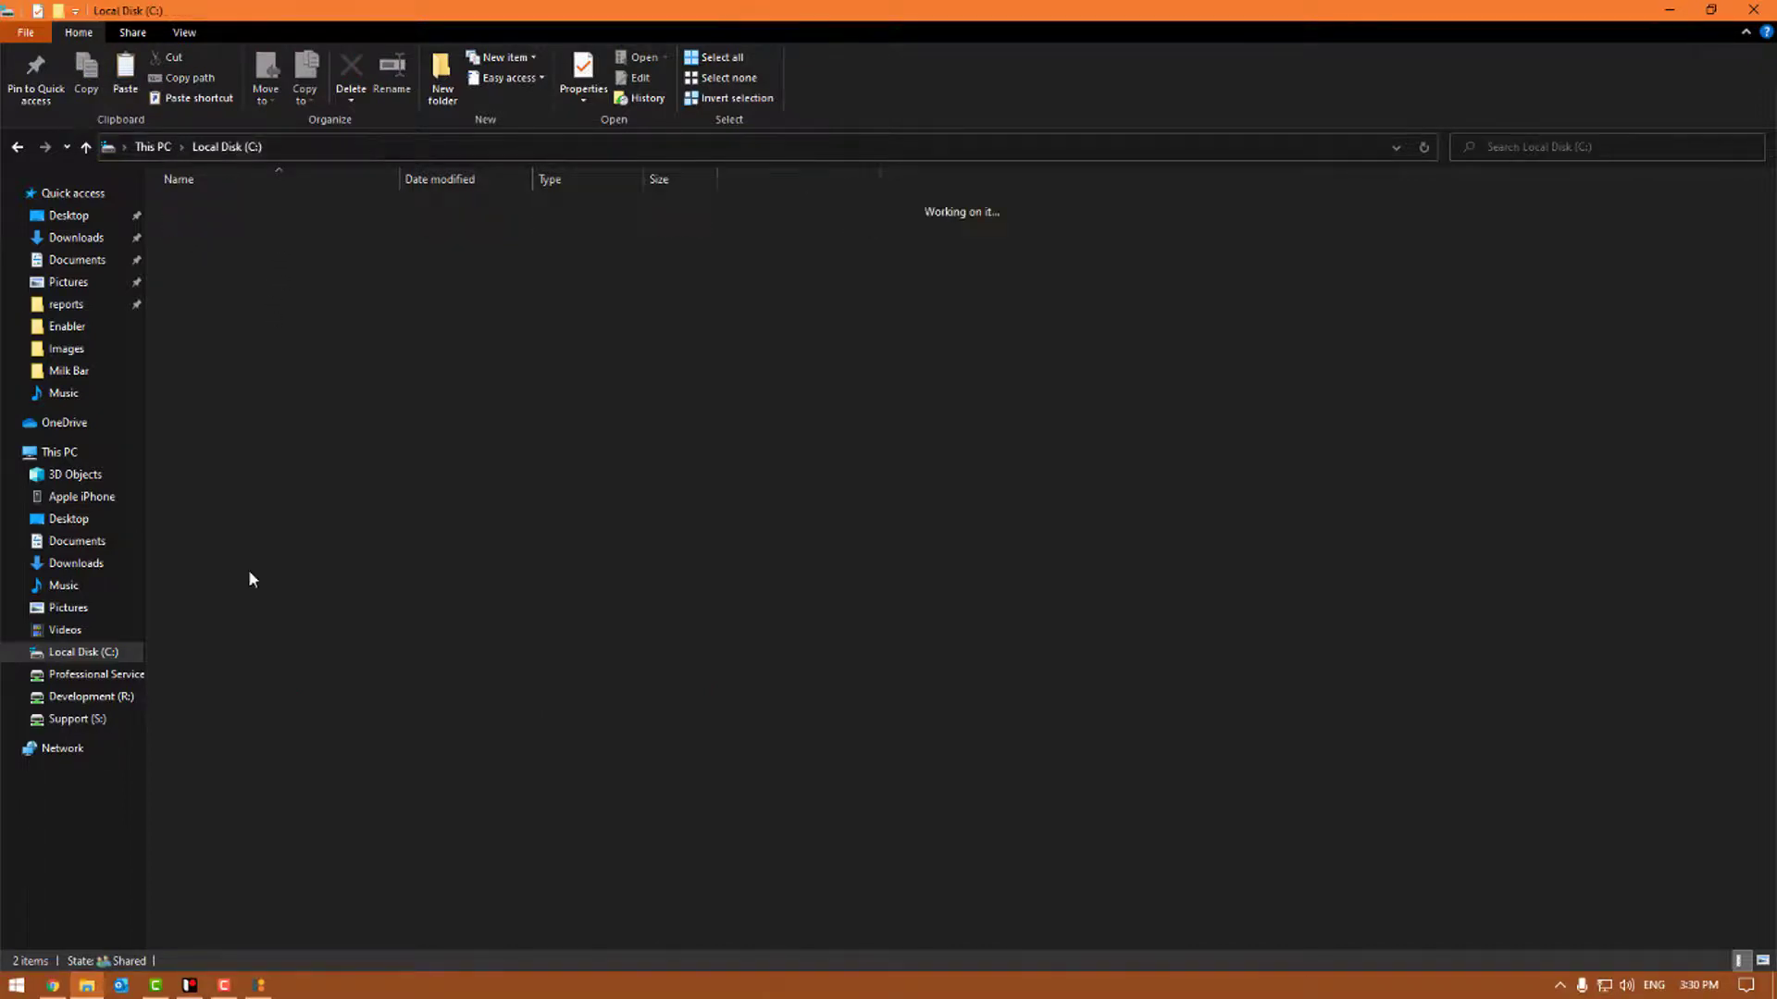
right_click(222, 731)
left_click(330, 808)
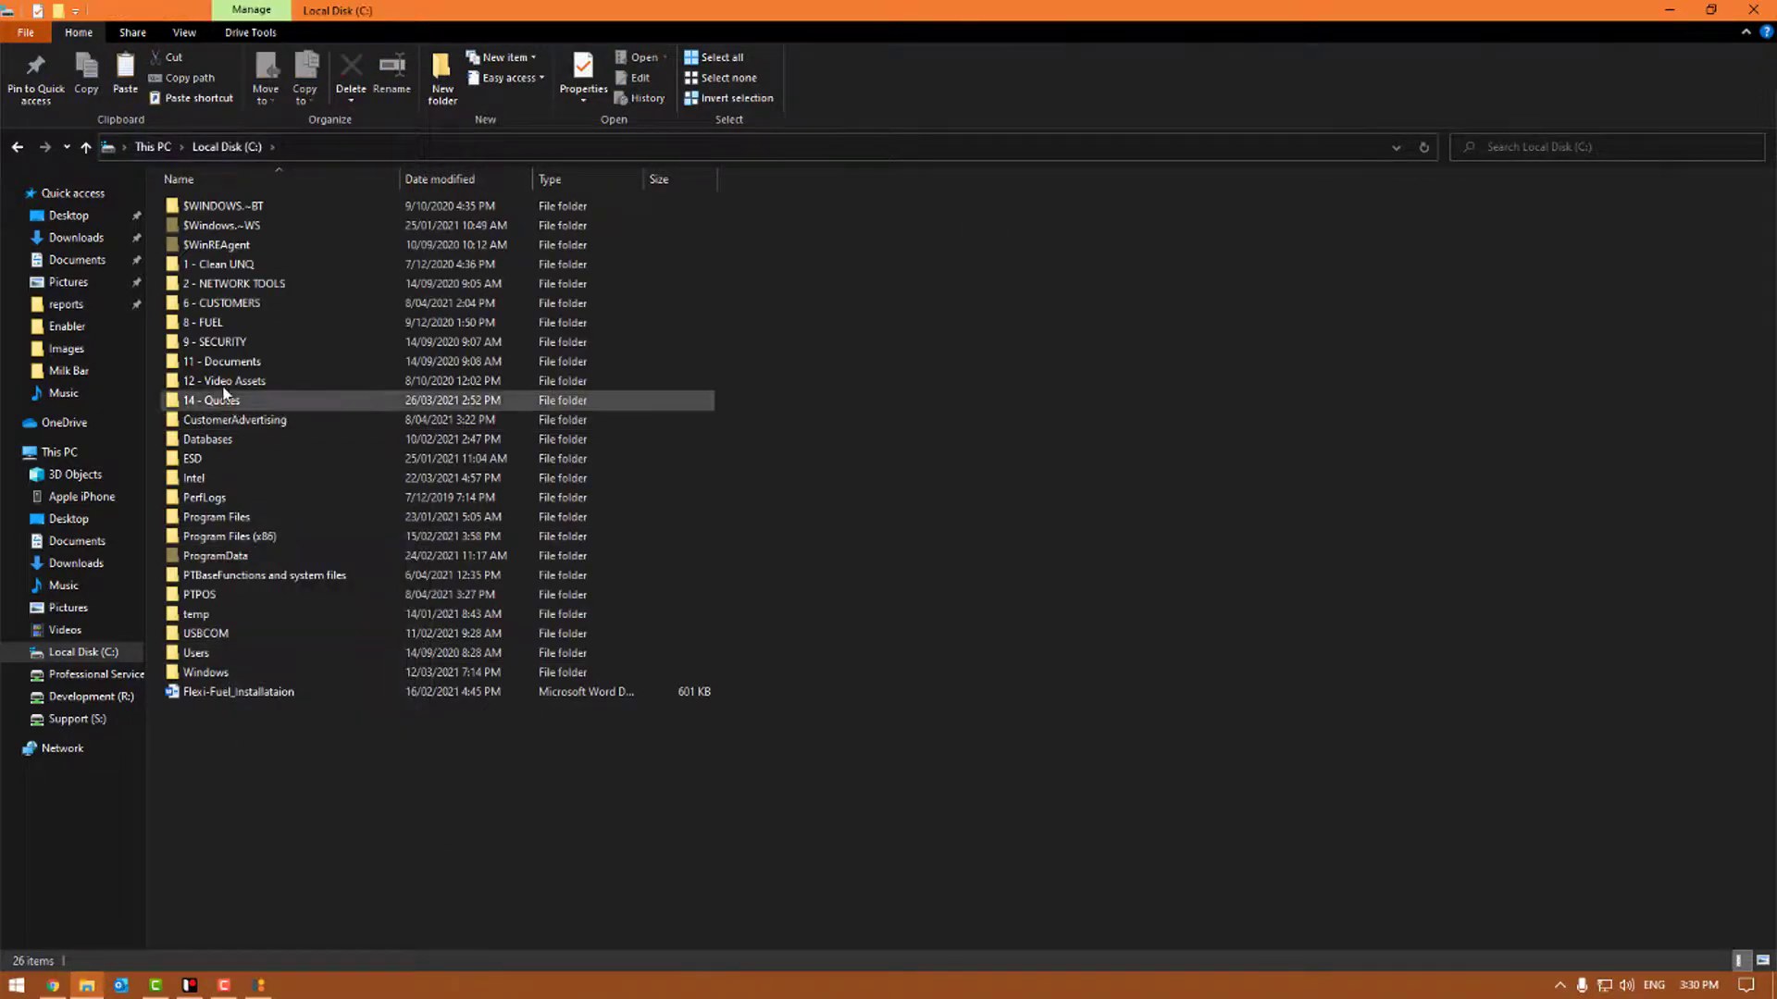
left_click(255, 424)
right_click(250, 798)
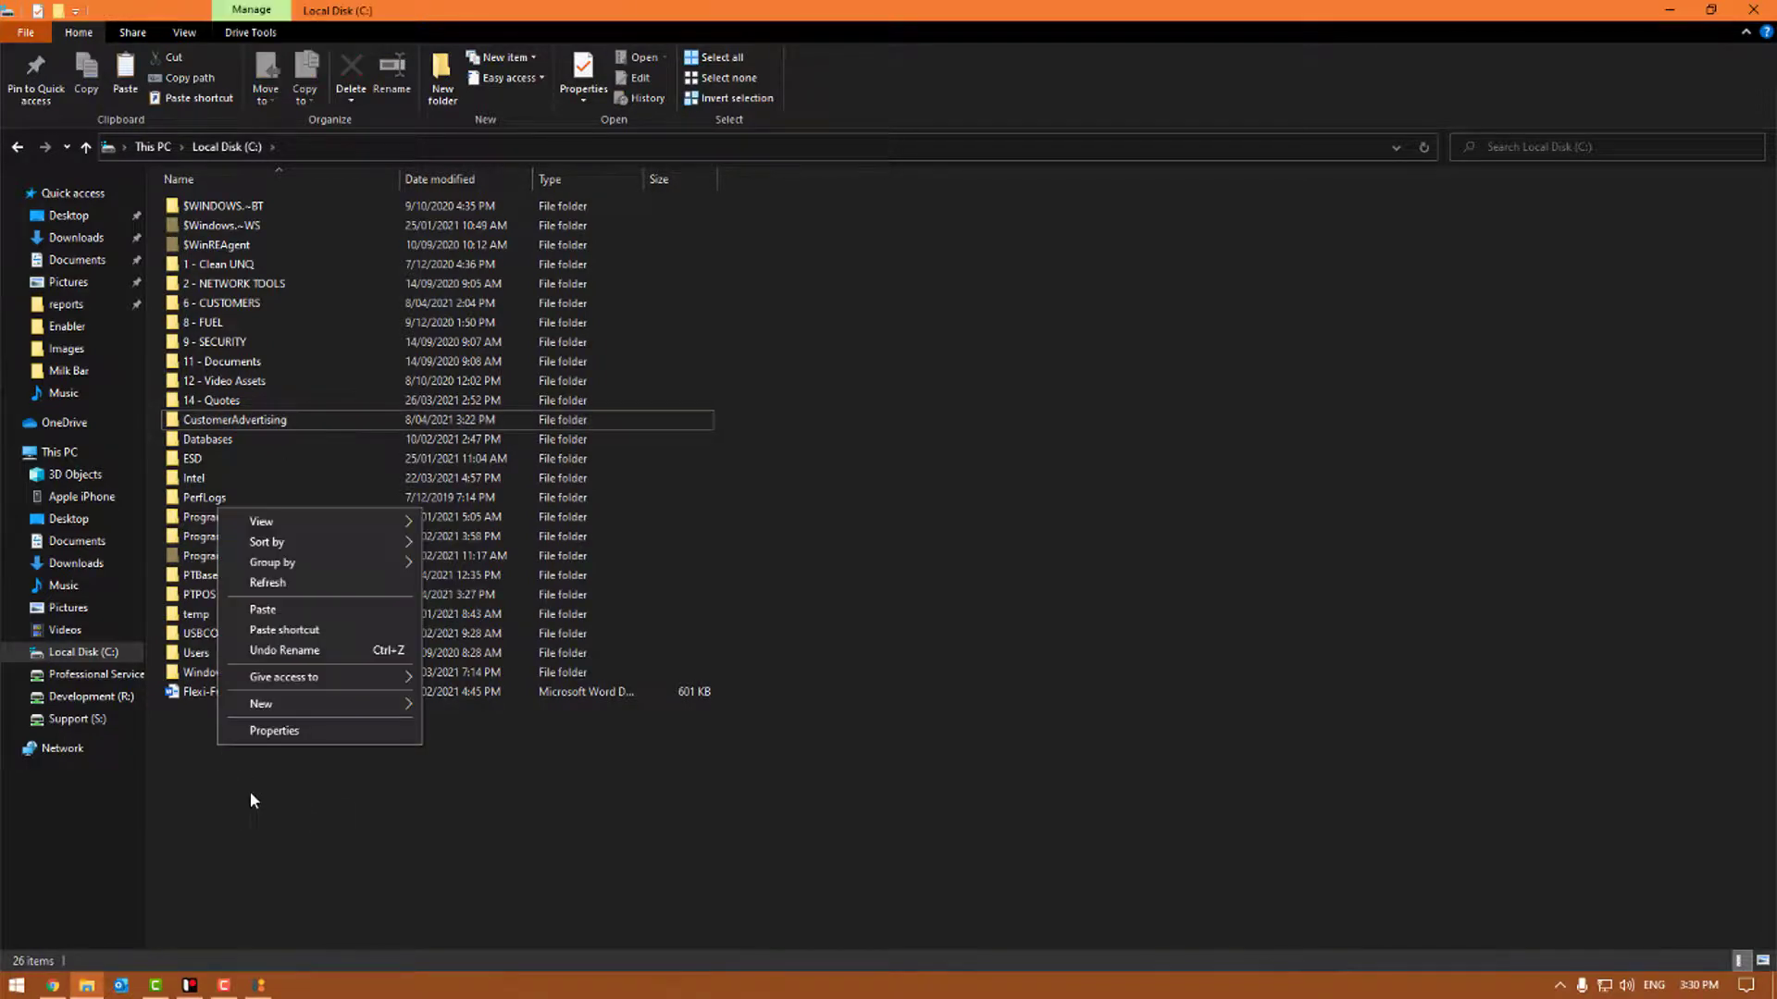
mouse_move(328, 701)
left_click(475, 702)
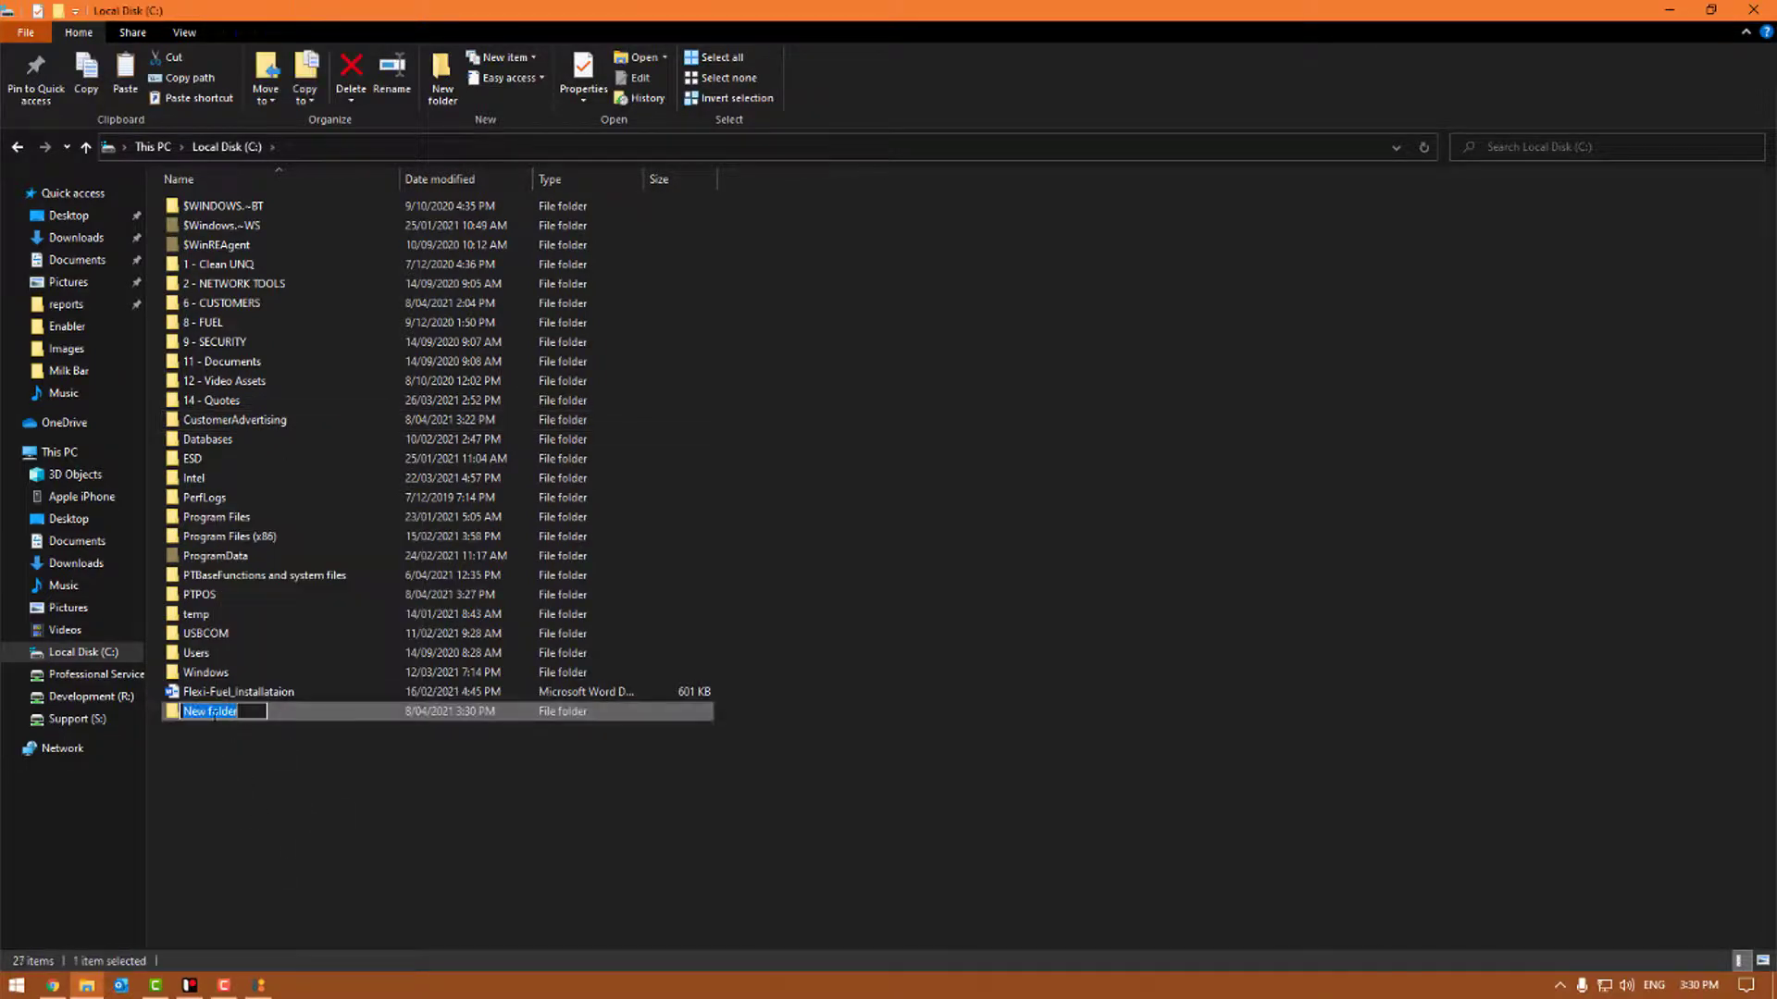
left_click(280, 729)
left_click(270, 712)
key("Delete")
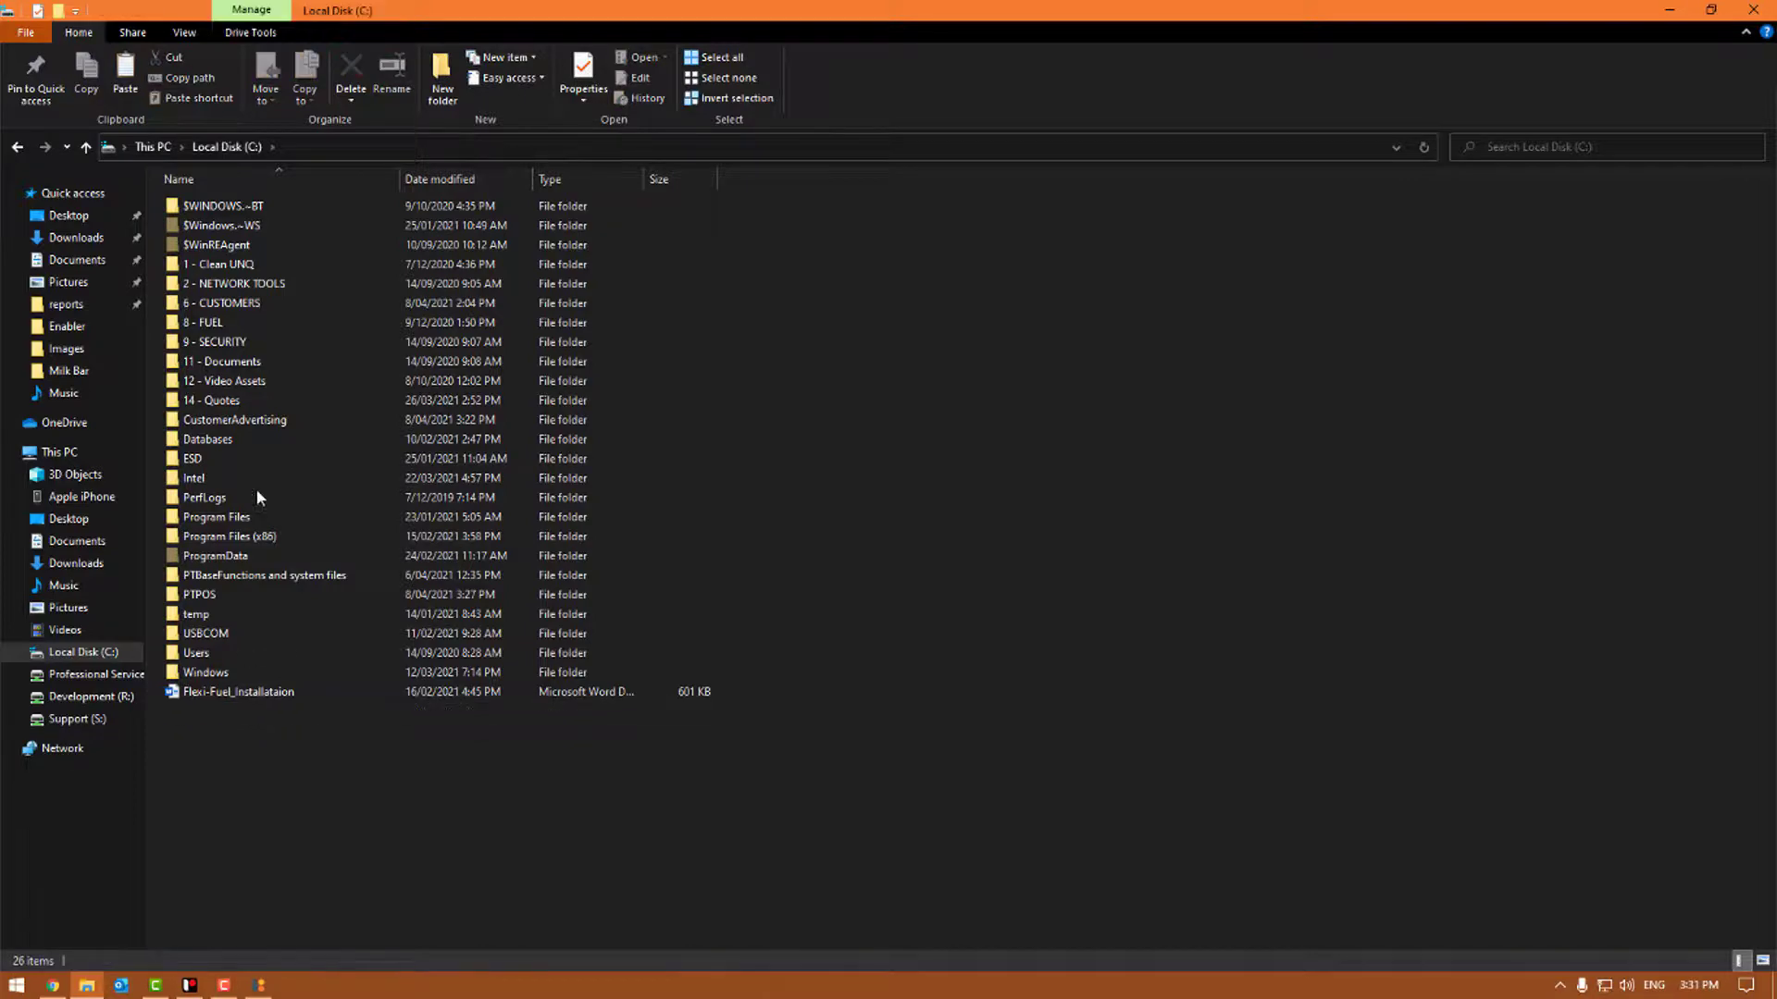
Paste the CustomerAdvertising 1920x1080 file into the CustomerAdvertising folder on drive C, and select the existing CustomerAdvertising HTML file
left_click(259, 419)
double_click(320, 422)
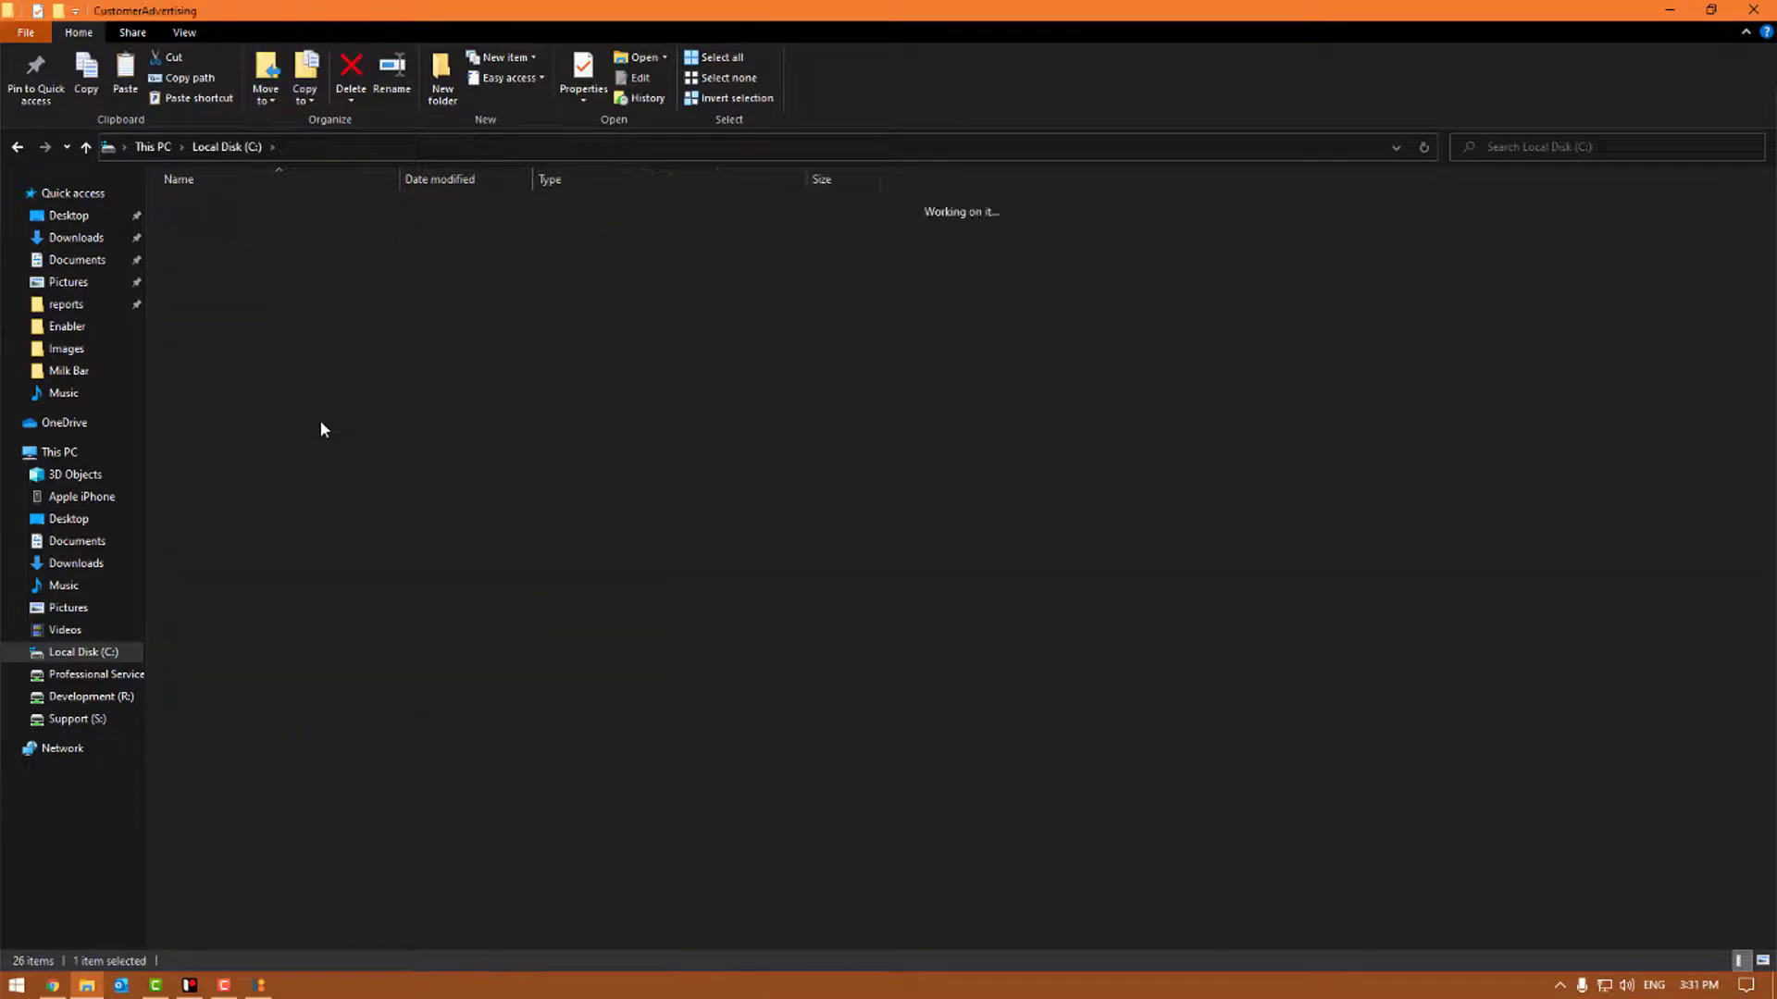
key("ctrl+v")
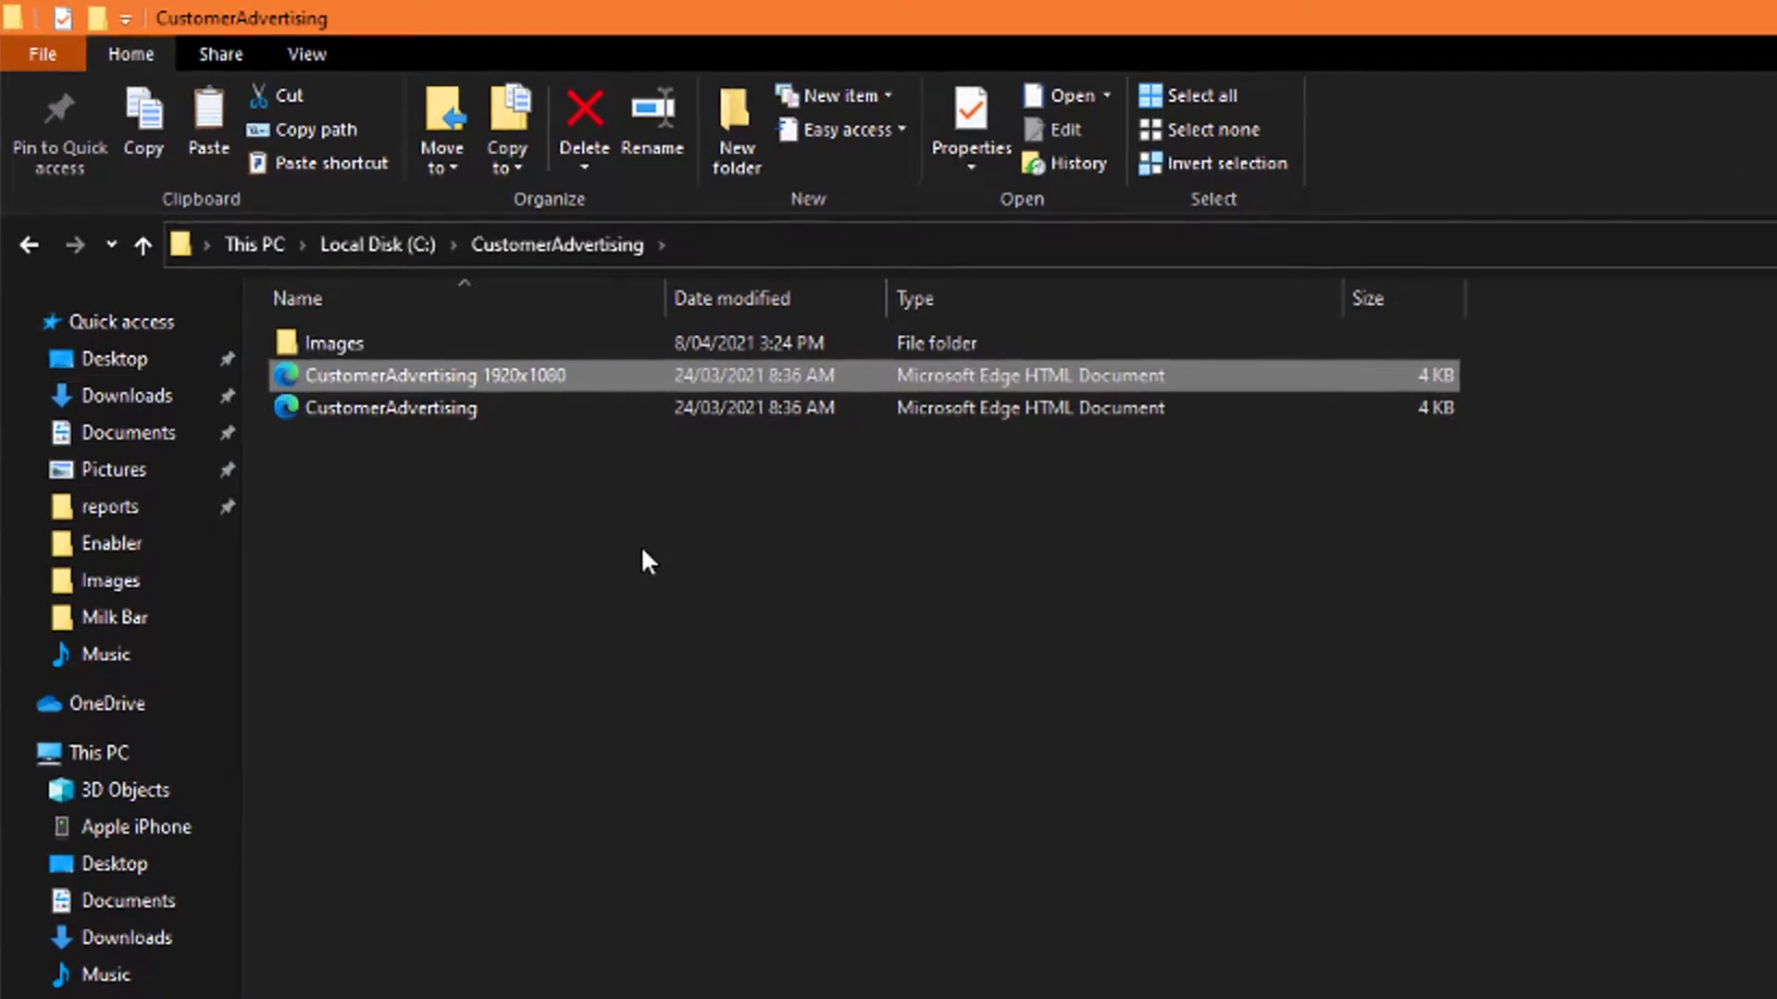
left_click(484, 419)
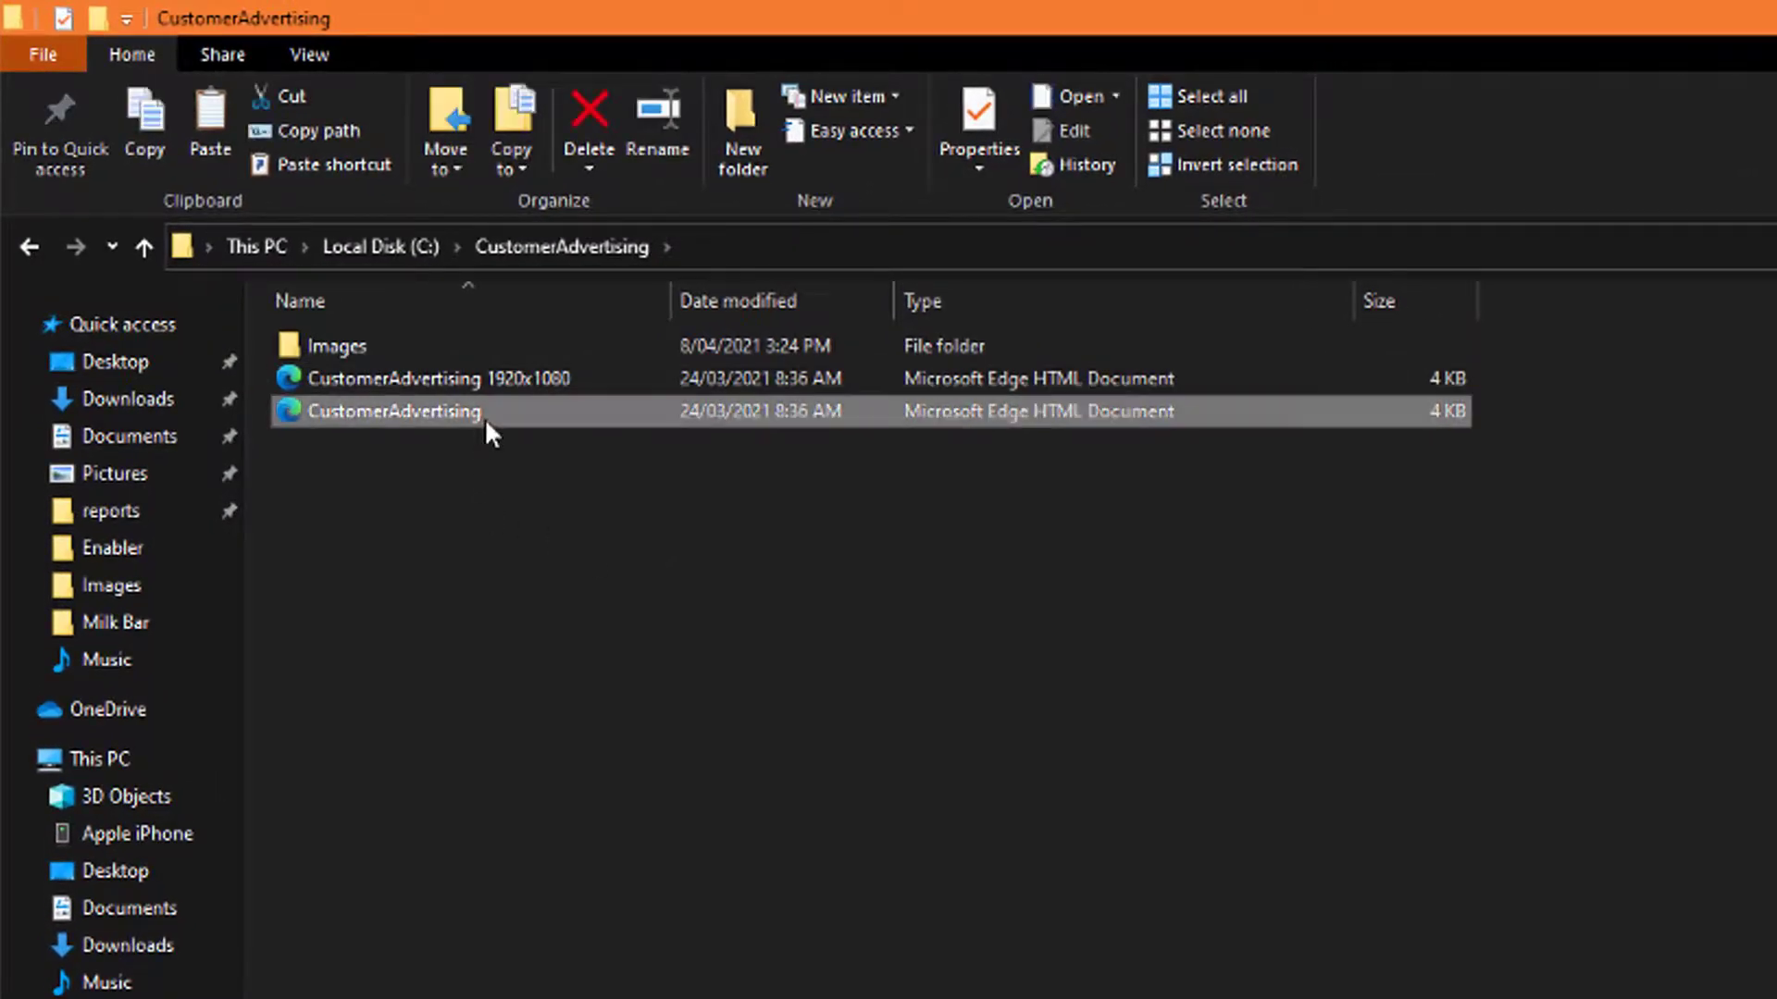
Delete the existing CustomerAdvertising HTML file from the CustomerAdvertising folder on drive C
key("Delete")
left_click(551, 377)
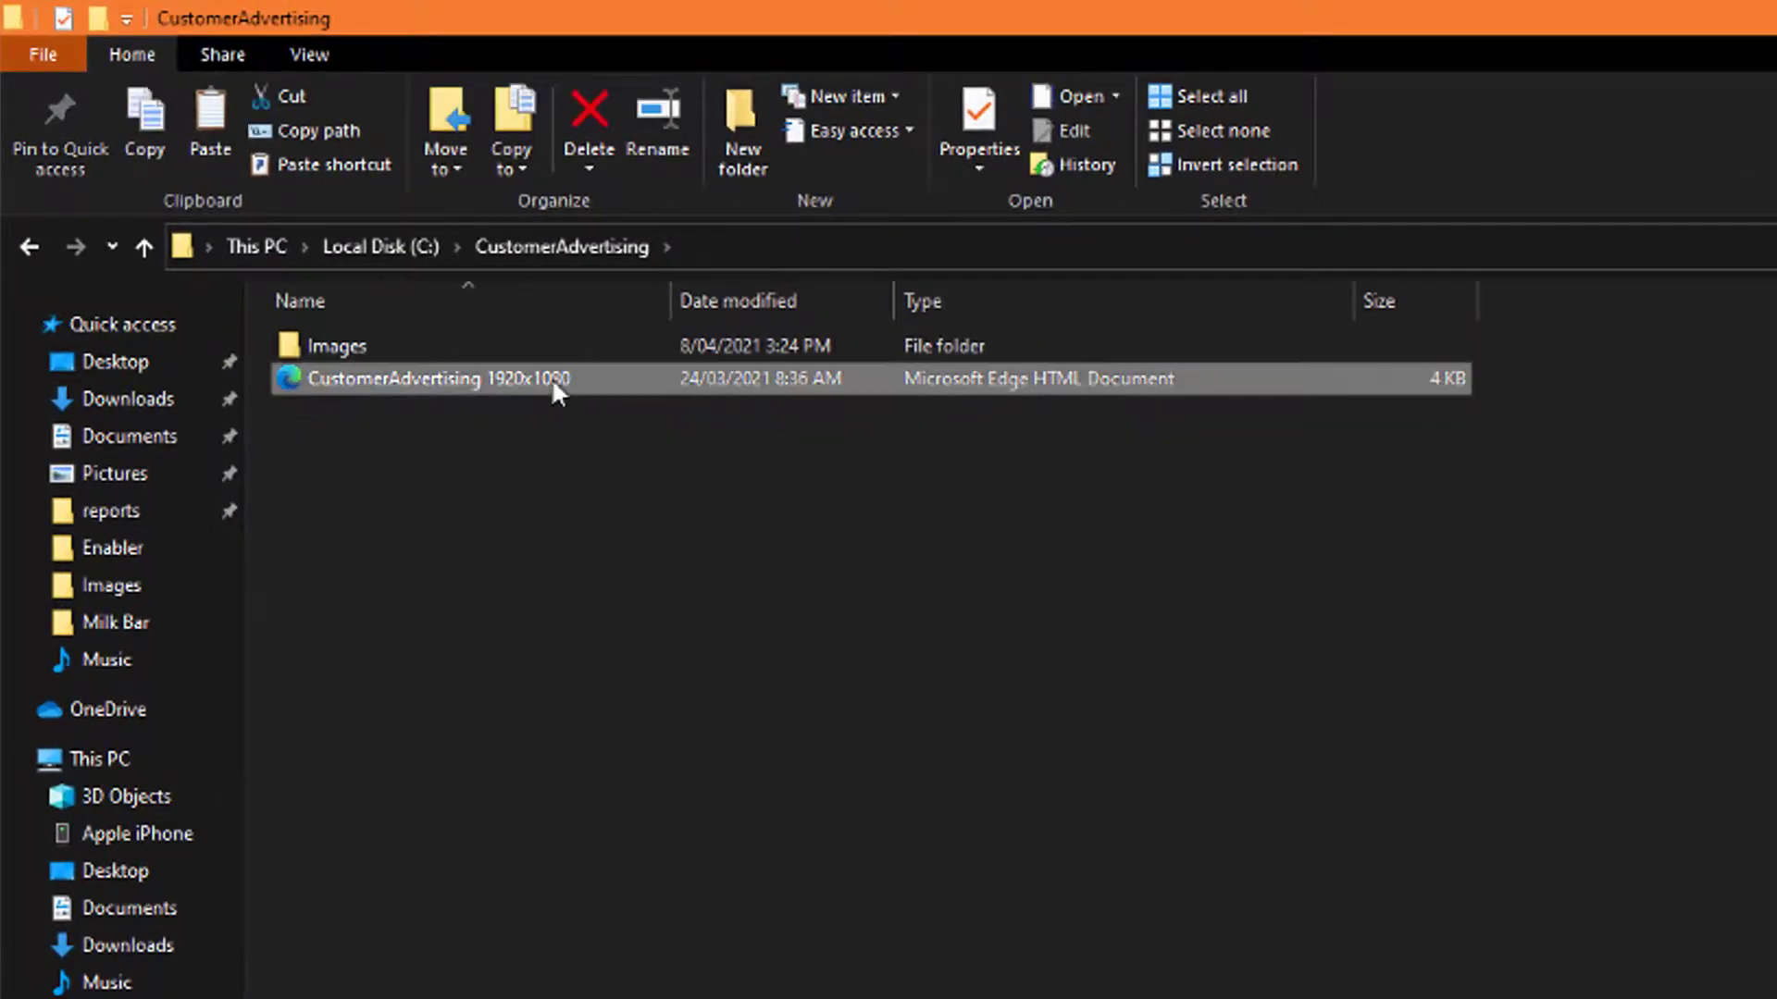
right_click(657, 385)
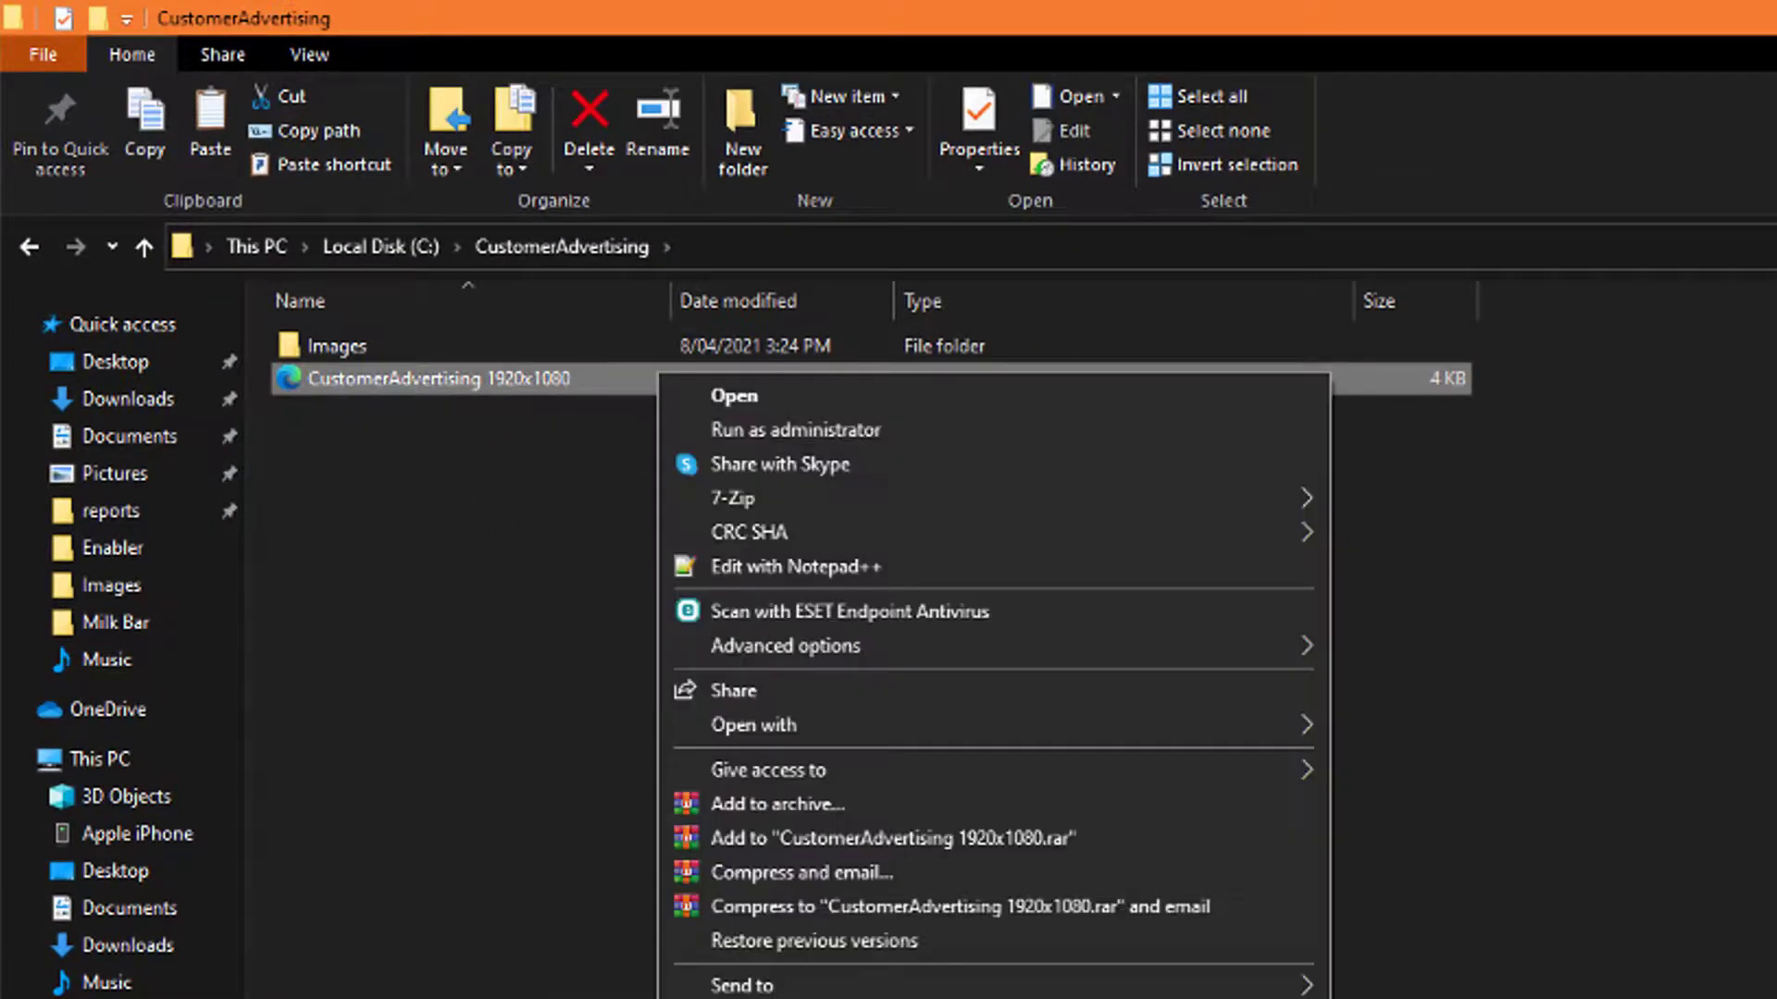
key("Delete")
key("ctrl+z")
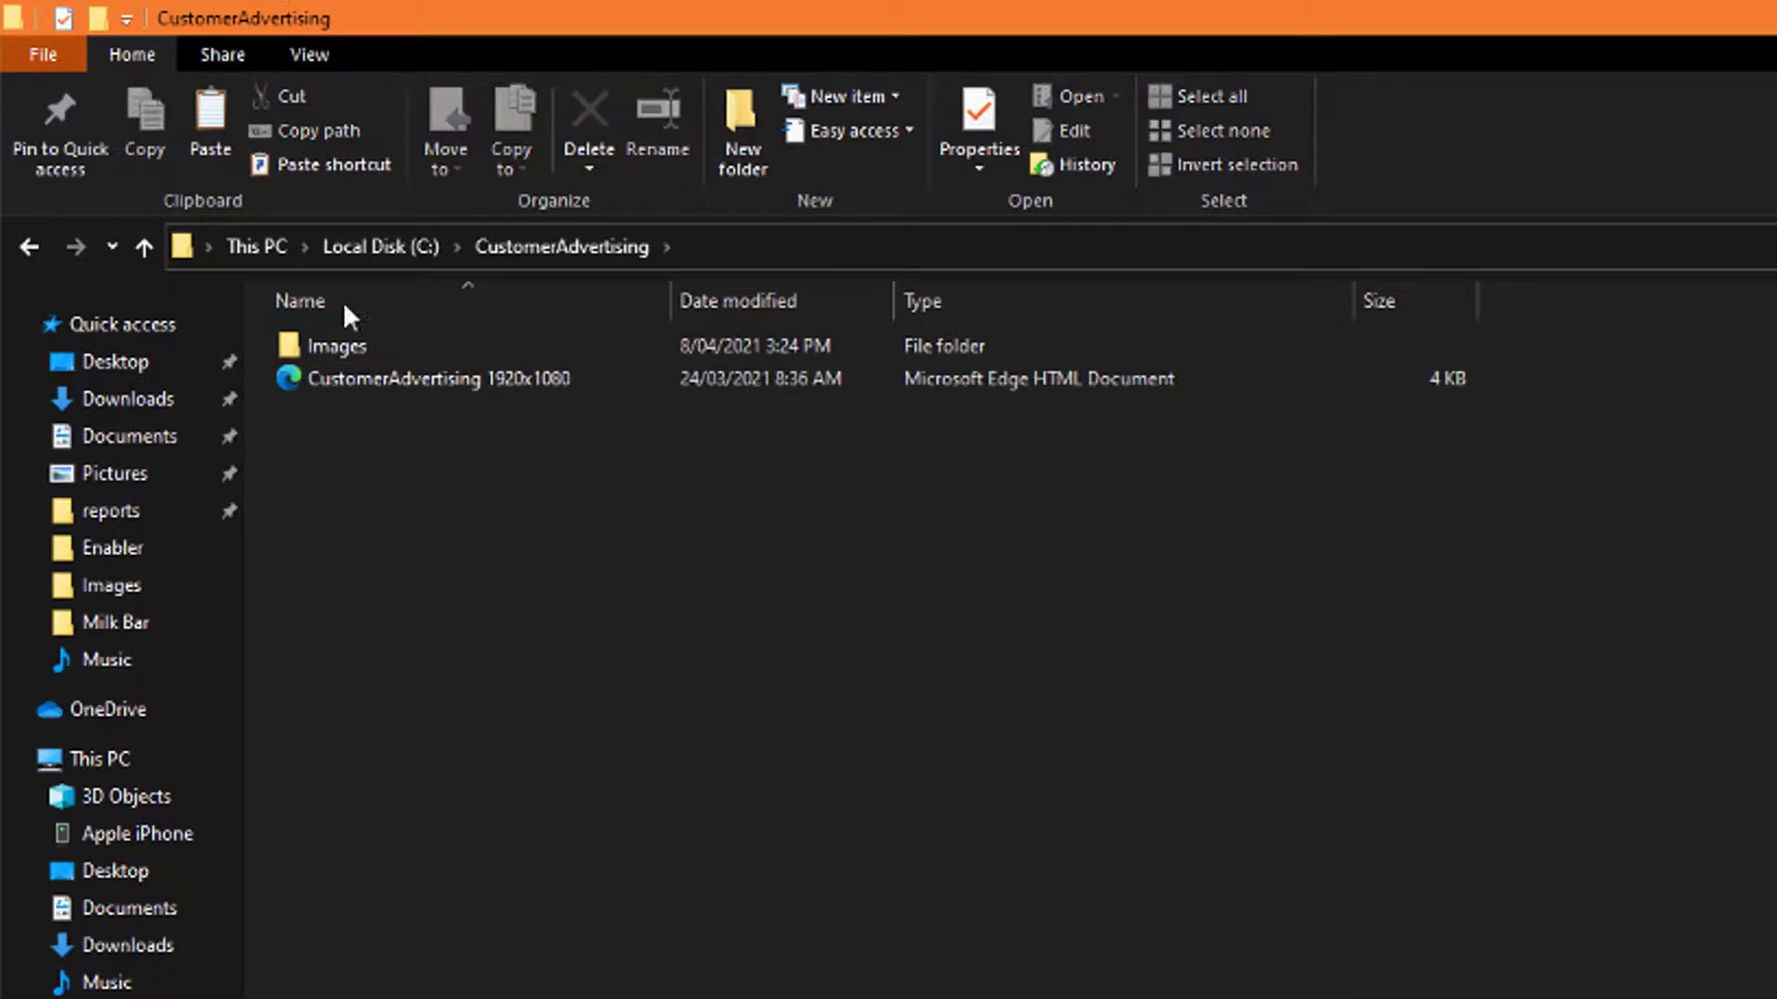
Rename the CustomerAdvertising 1920x1080 HTML file as CustomerAdvertising
left_click(576, 382)
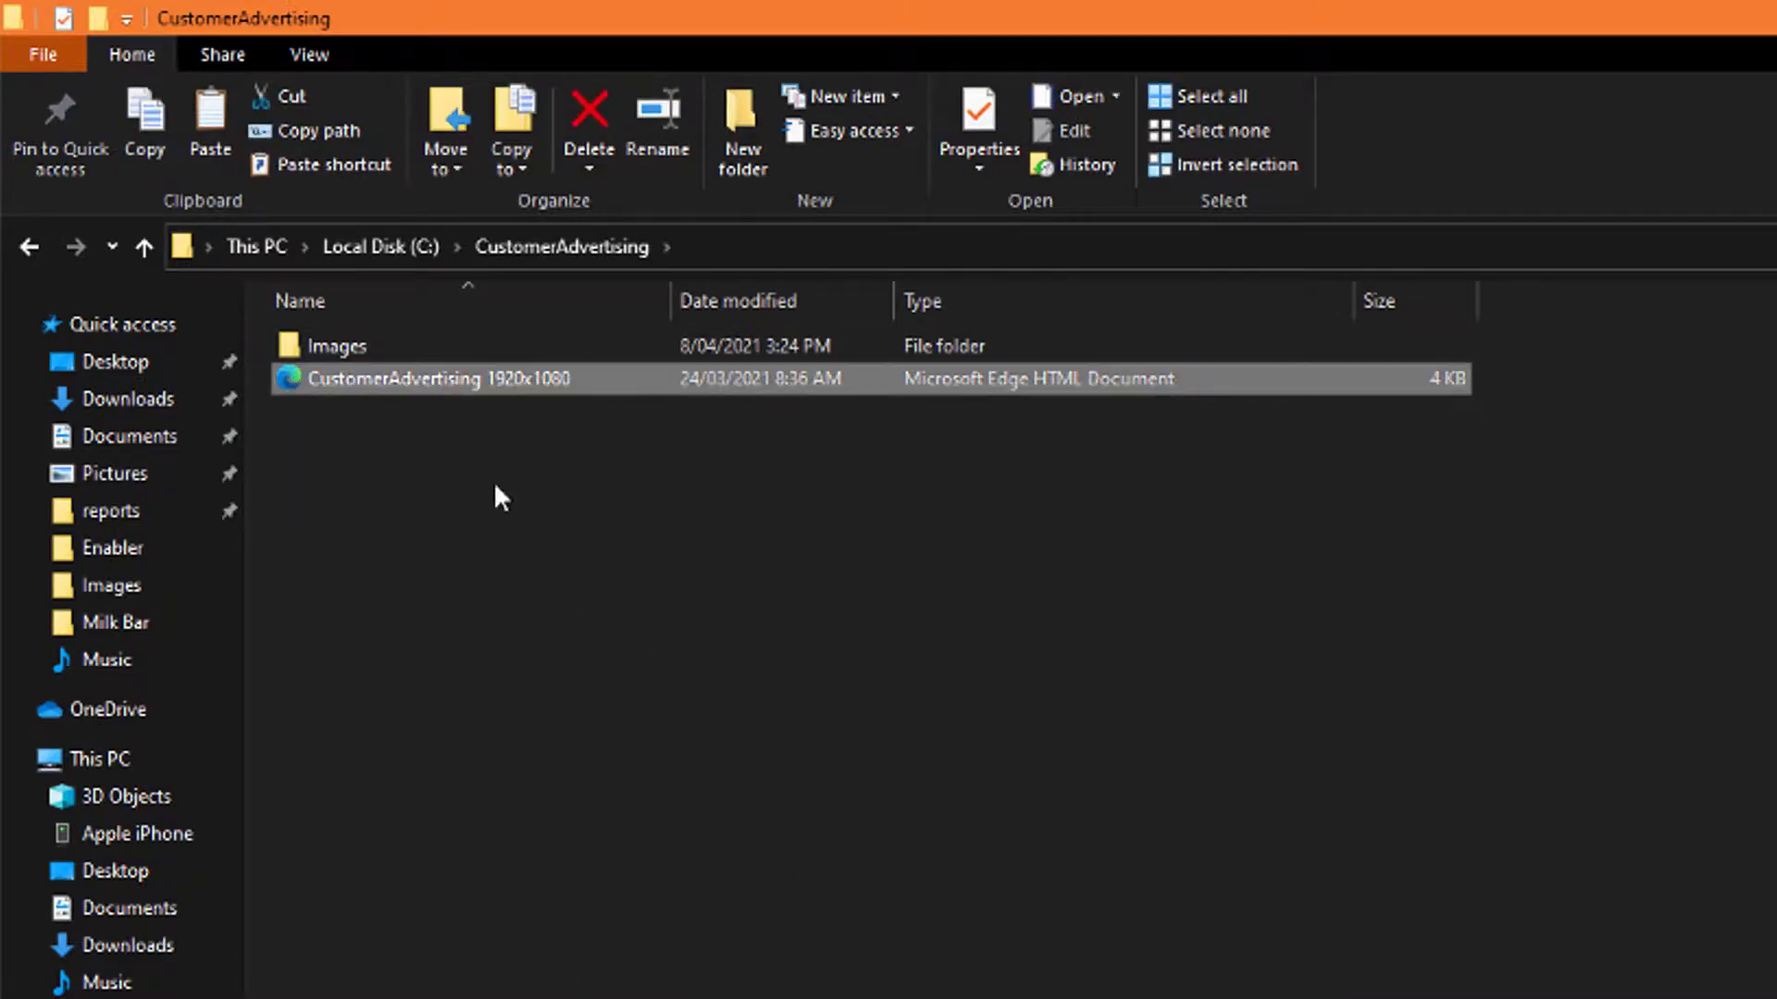
right_click(577, 383)
key("m")
key("End")
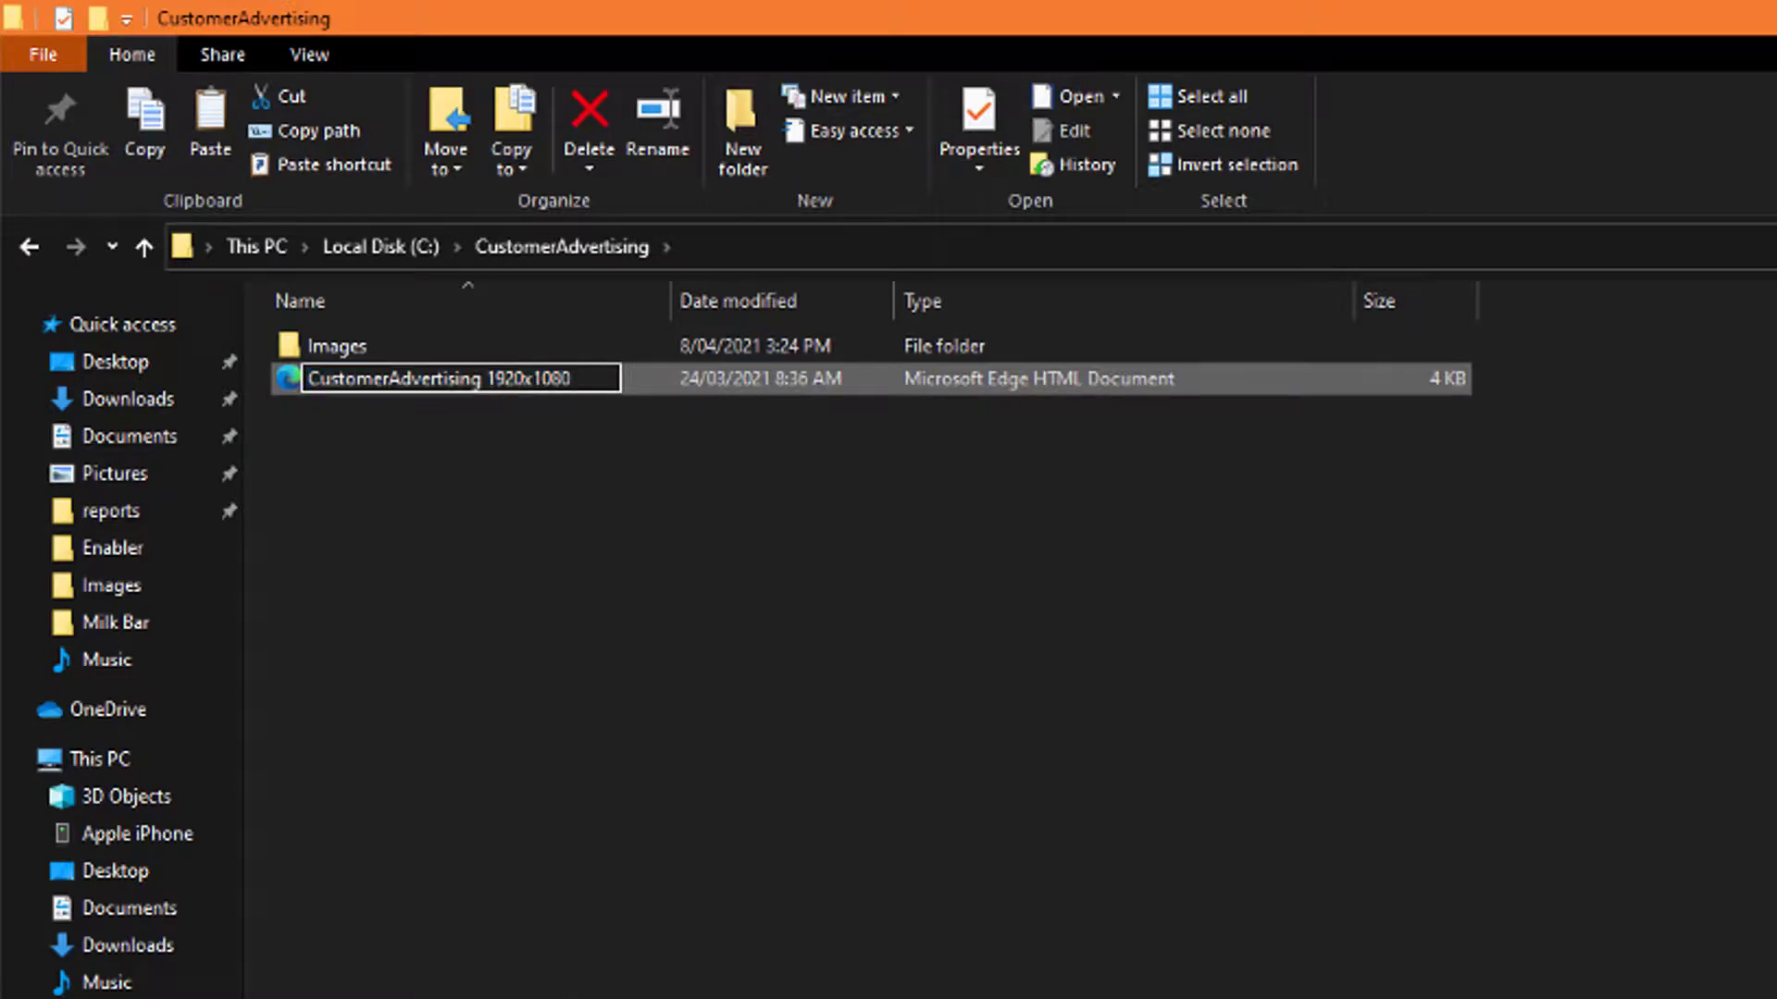
key("BackSpace")
key("BackSpace")
key("BackSpace")
key("BackSpace")
key("BackSpace")
key("BackSpace")
key("BackSpace")
key("BackSpace")
key("BackSpace")
key("BackSpace")
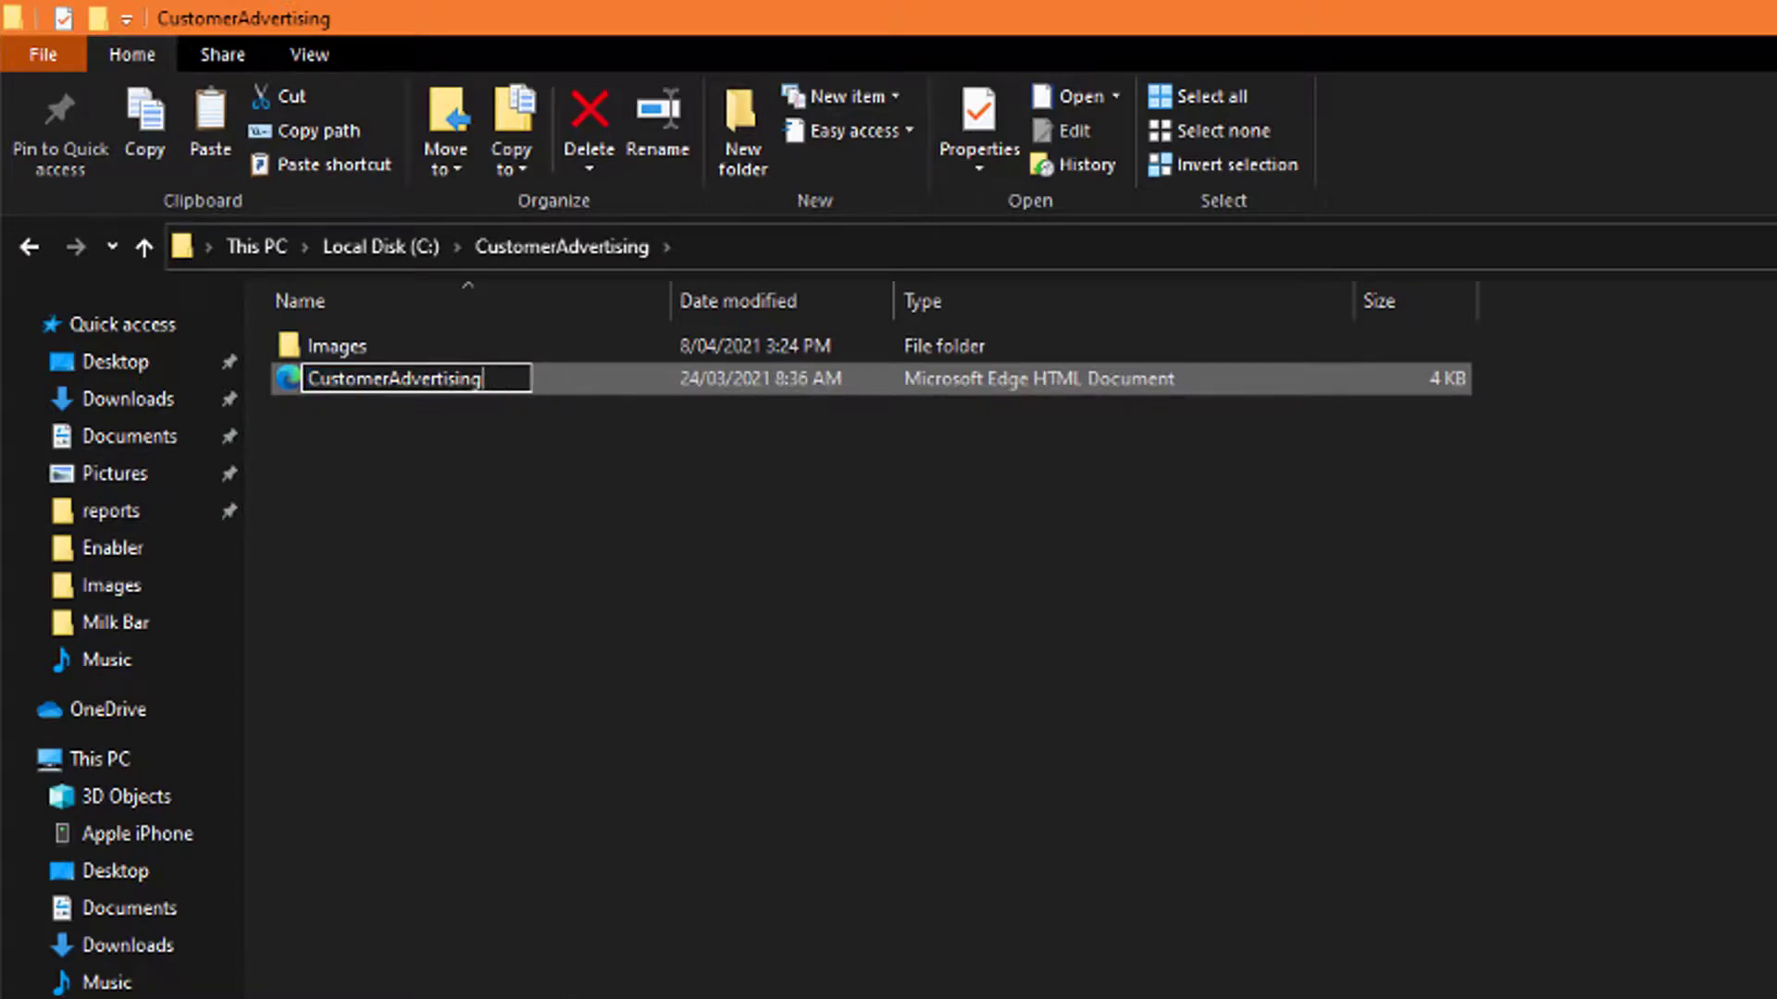
key("Return")
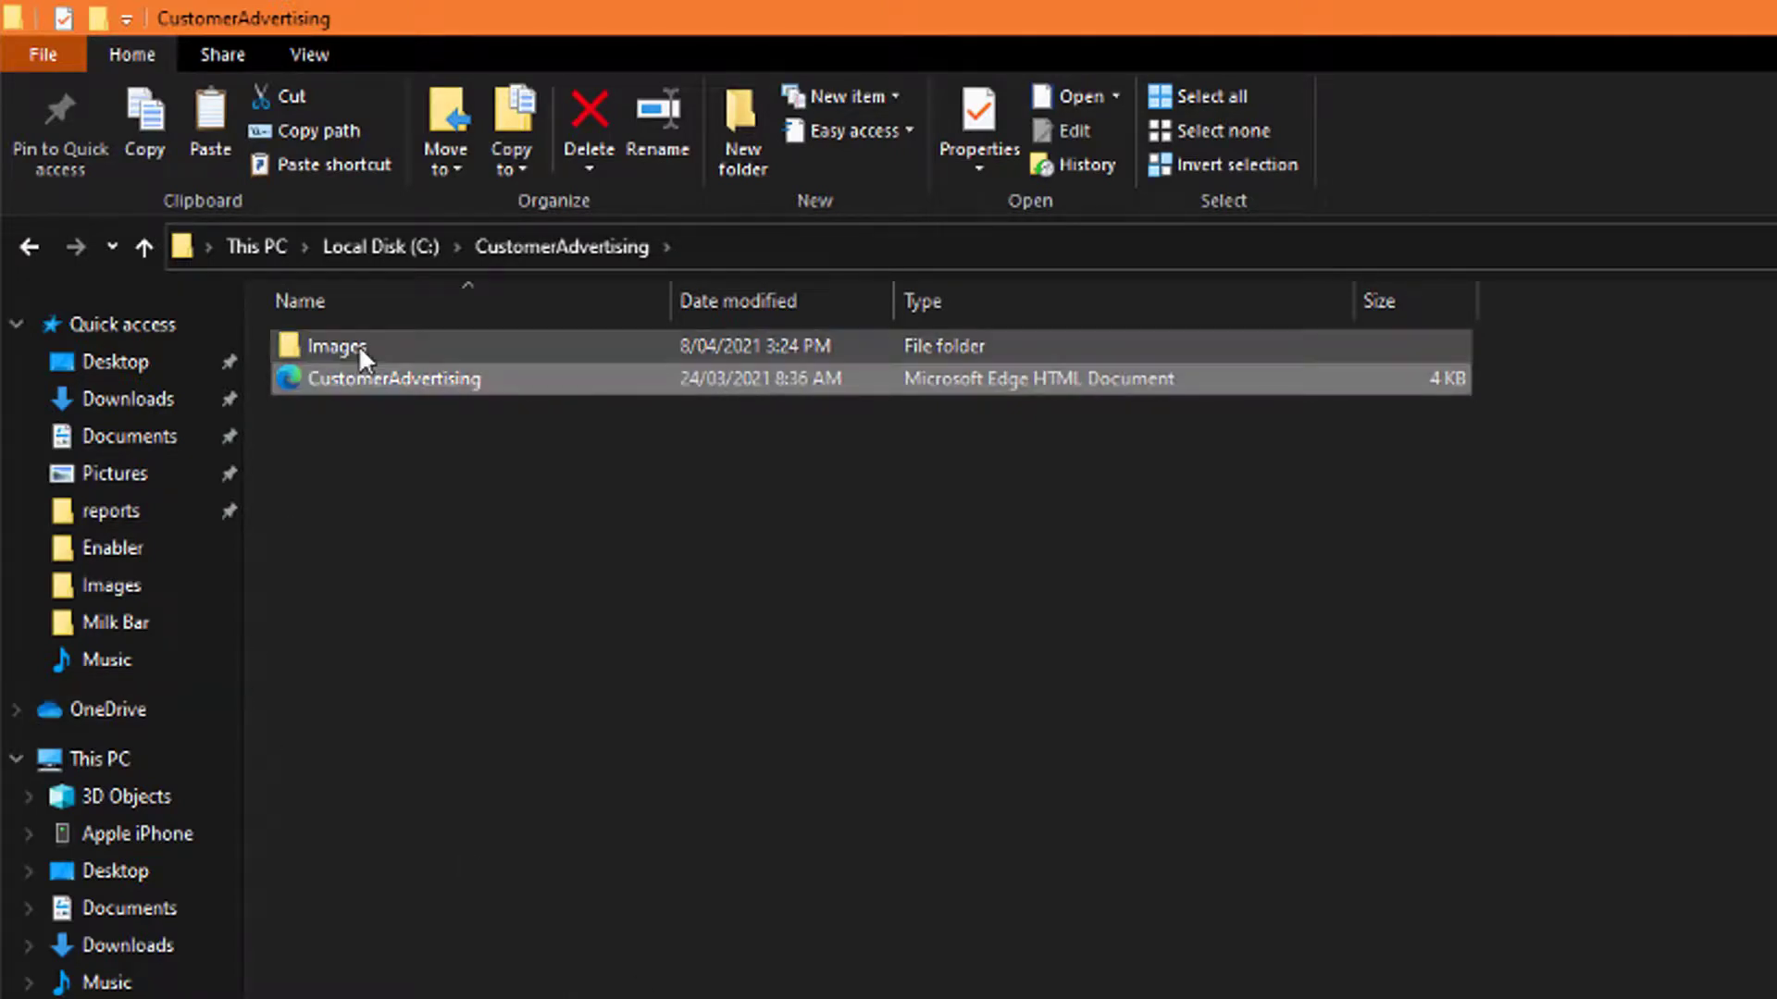
left_click(411, 586)
right_click(409, 586)
mouse_move(747, 956)
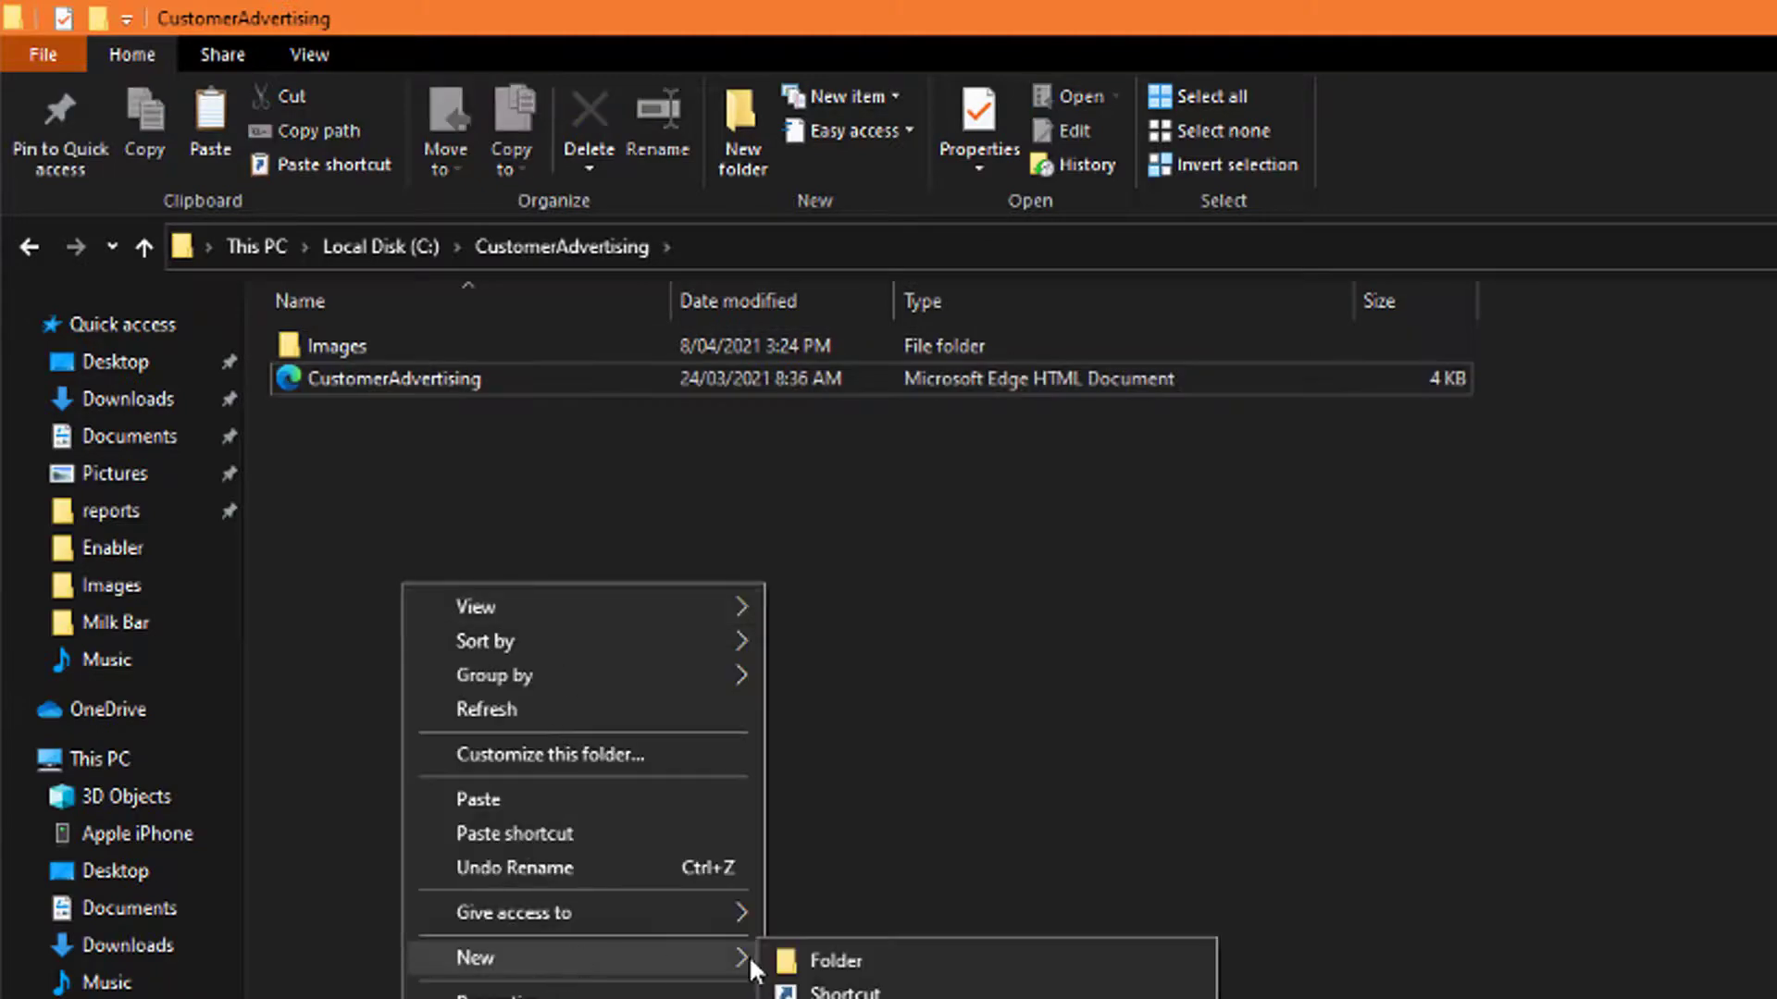
left_click(908, 724)
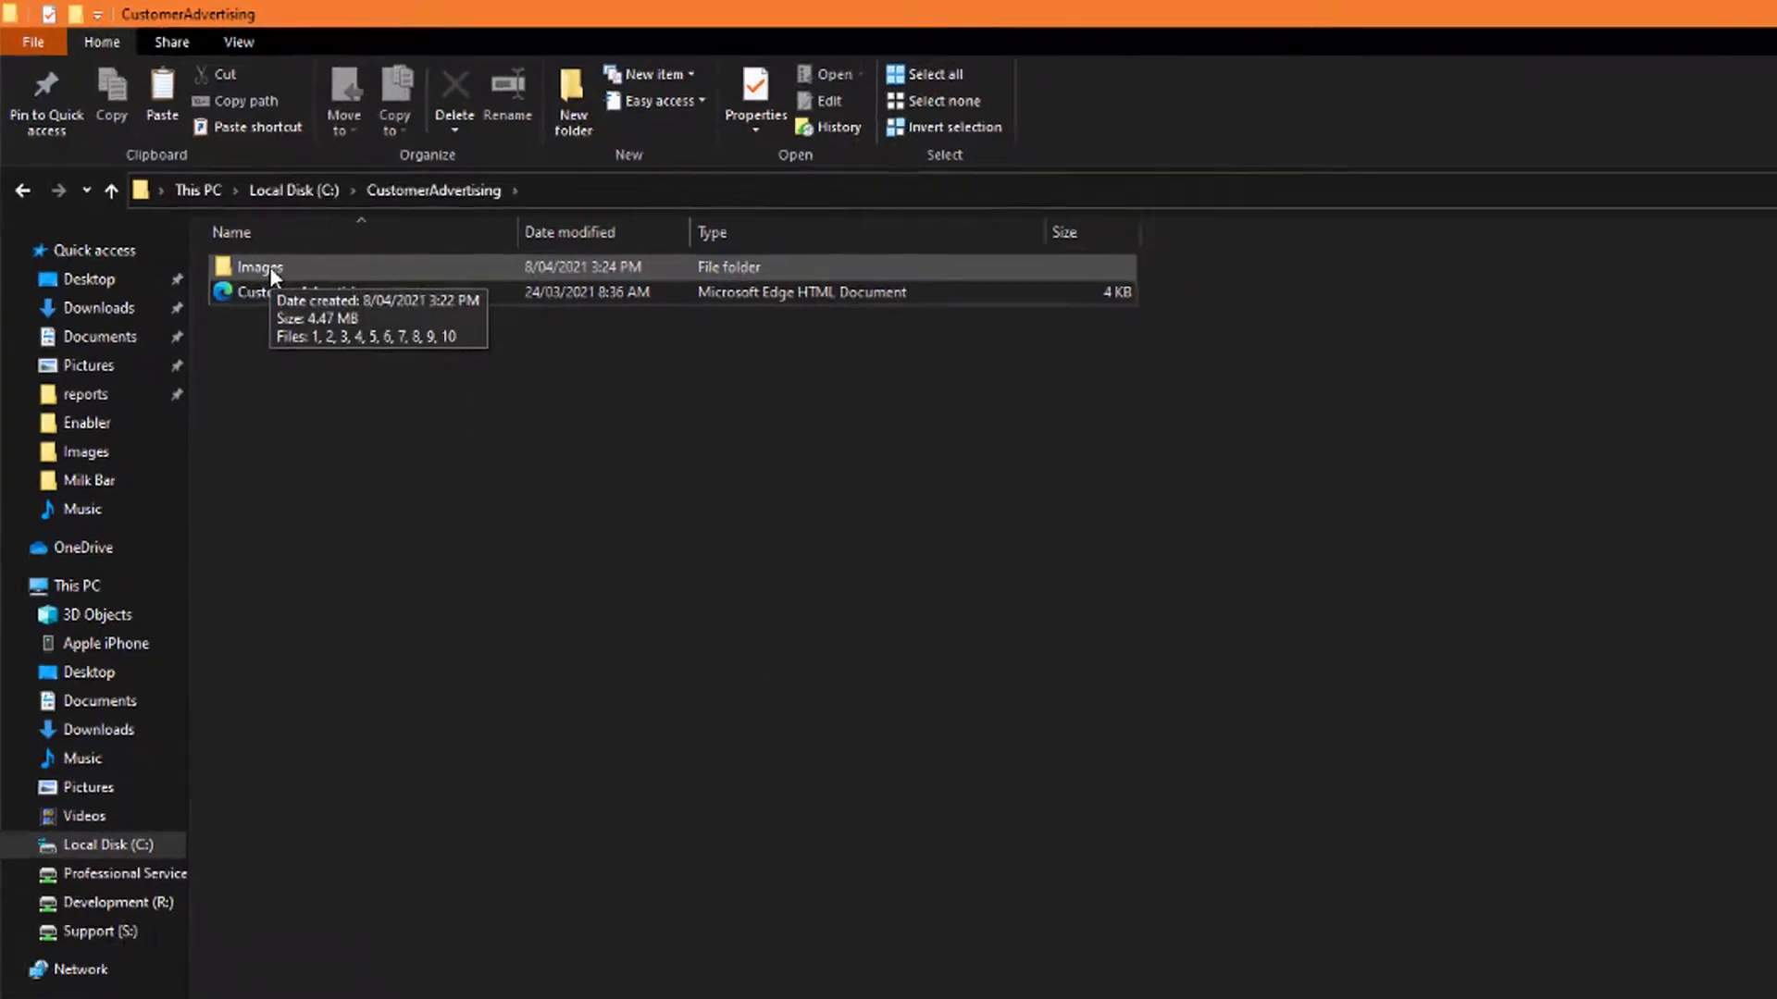
Open the Images folder inside CustomerAdvertising and check the numbered advertising images it contains
double_click(260, 267)
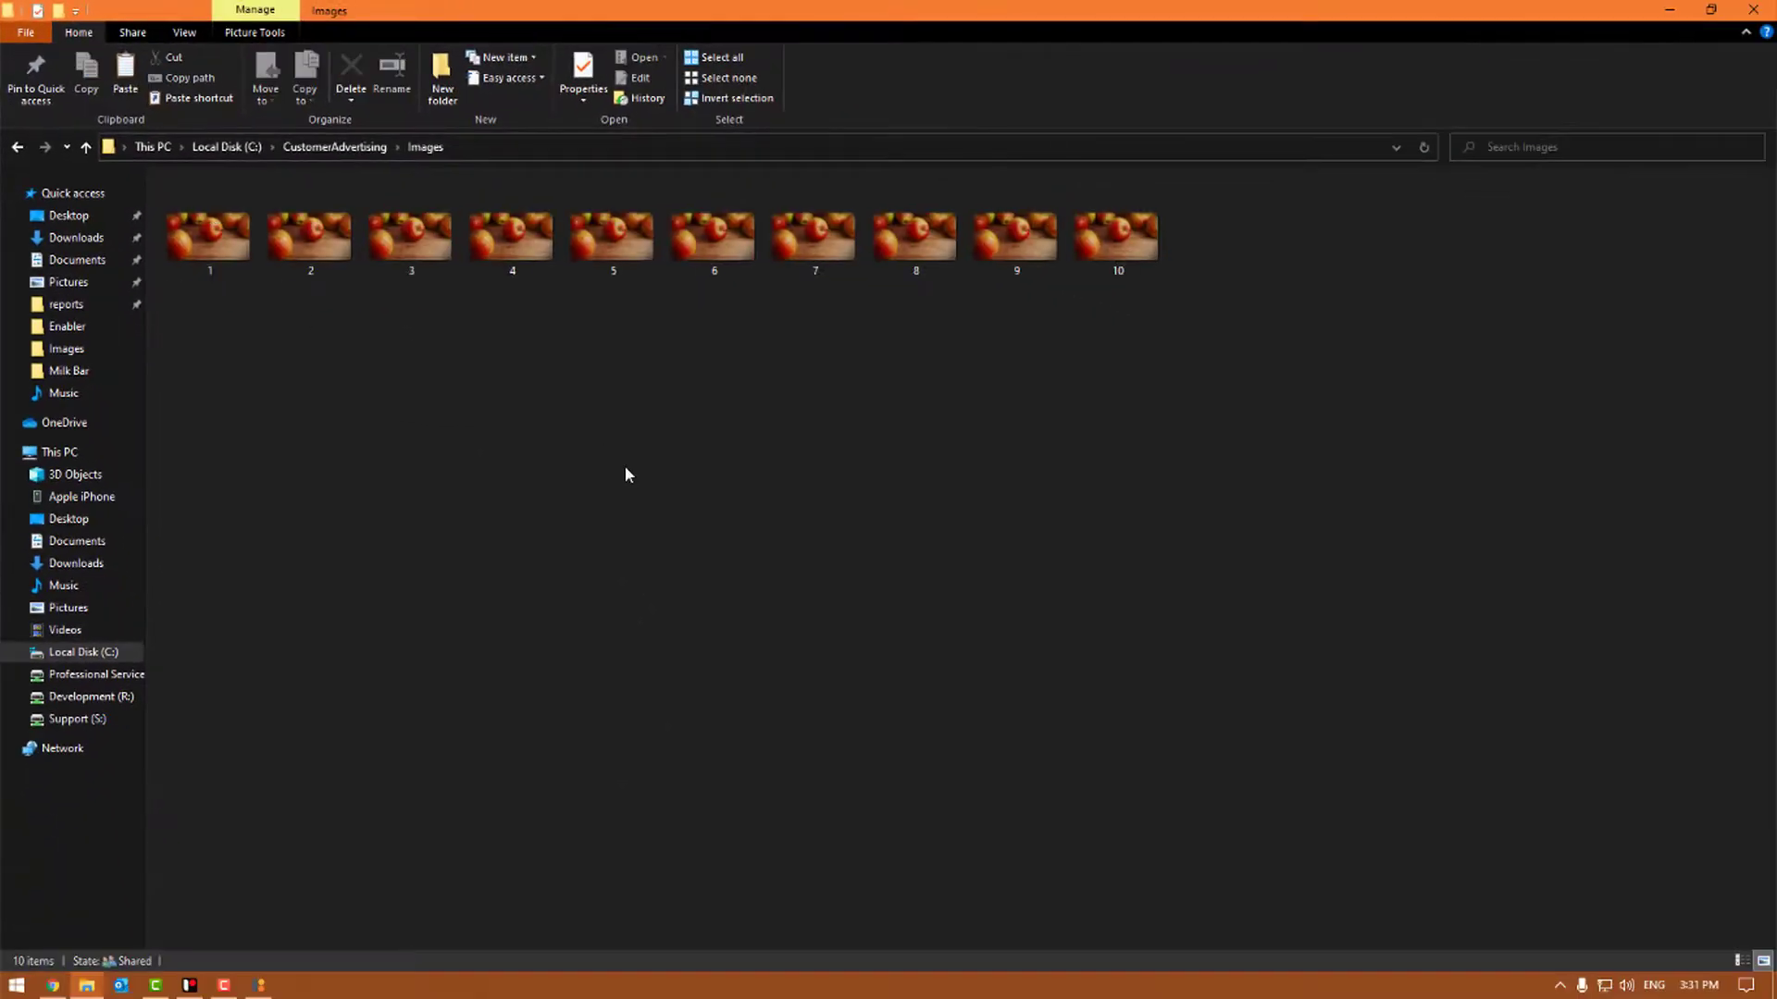
left_click_drag(1264, 295, 161, 174)
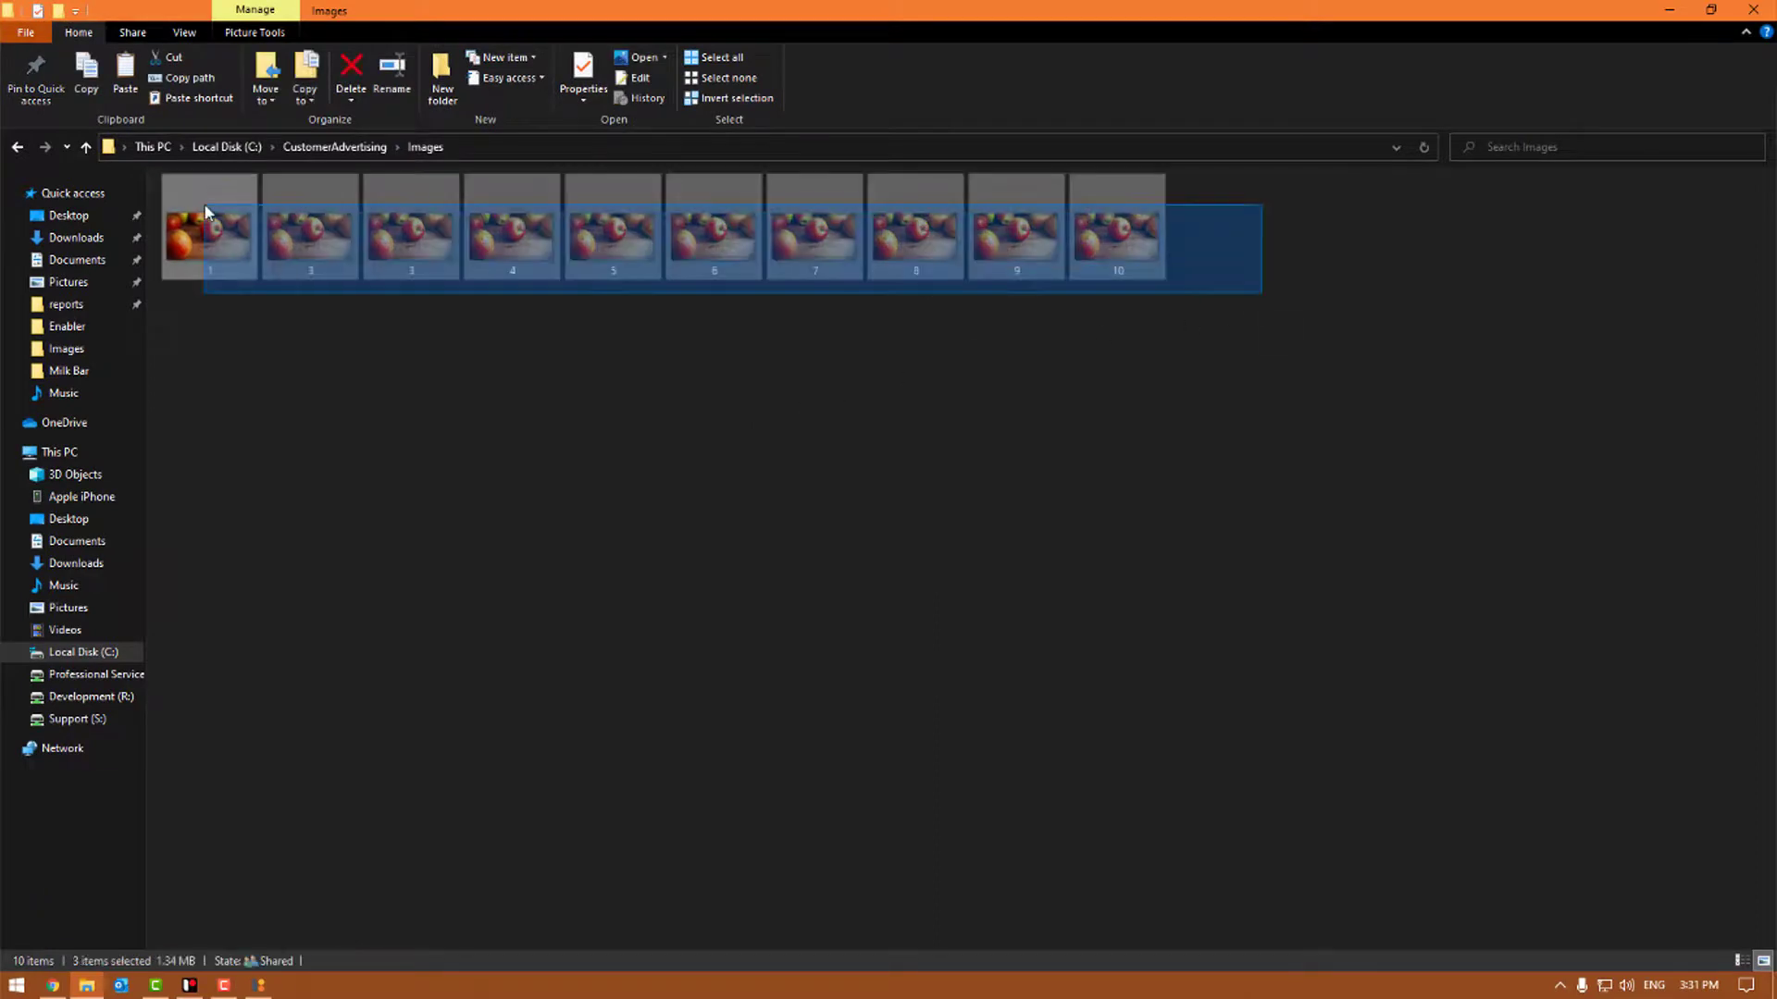
left_click(680, 469)
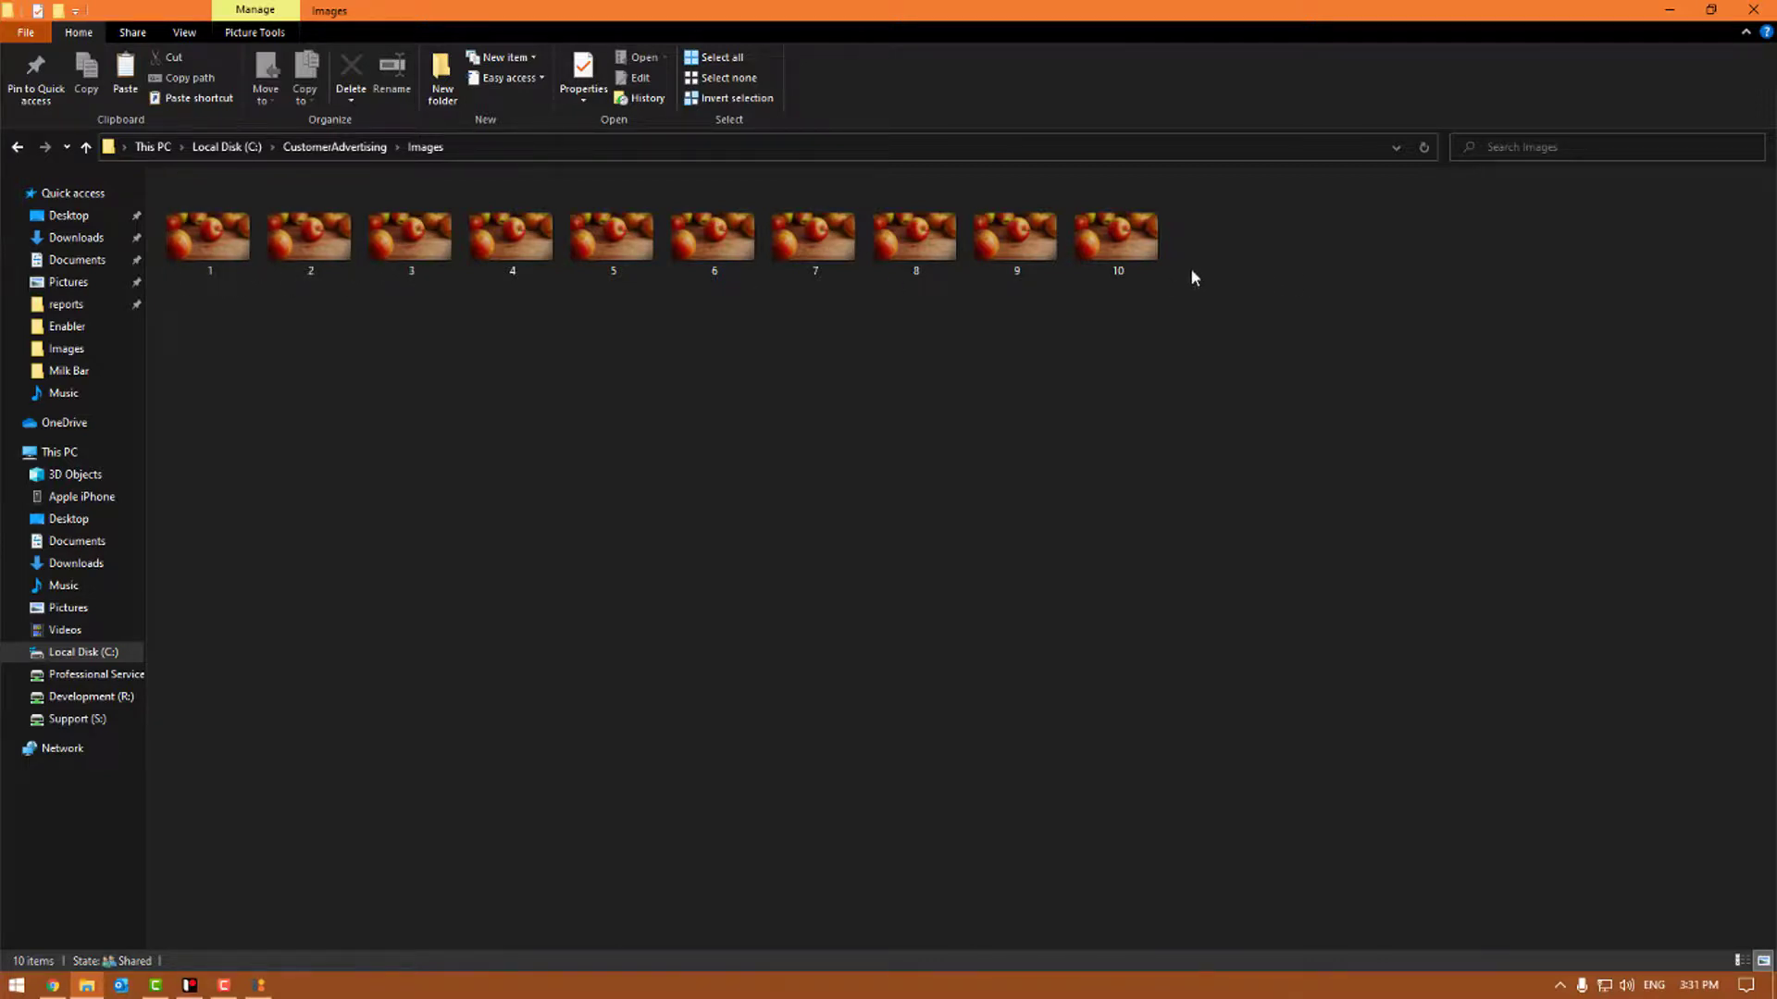
Check the dimensions and file type of image 3 in its properties, and close the Images folder window
left_click(391, 242)
right_click(392, 237)
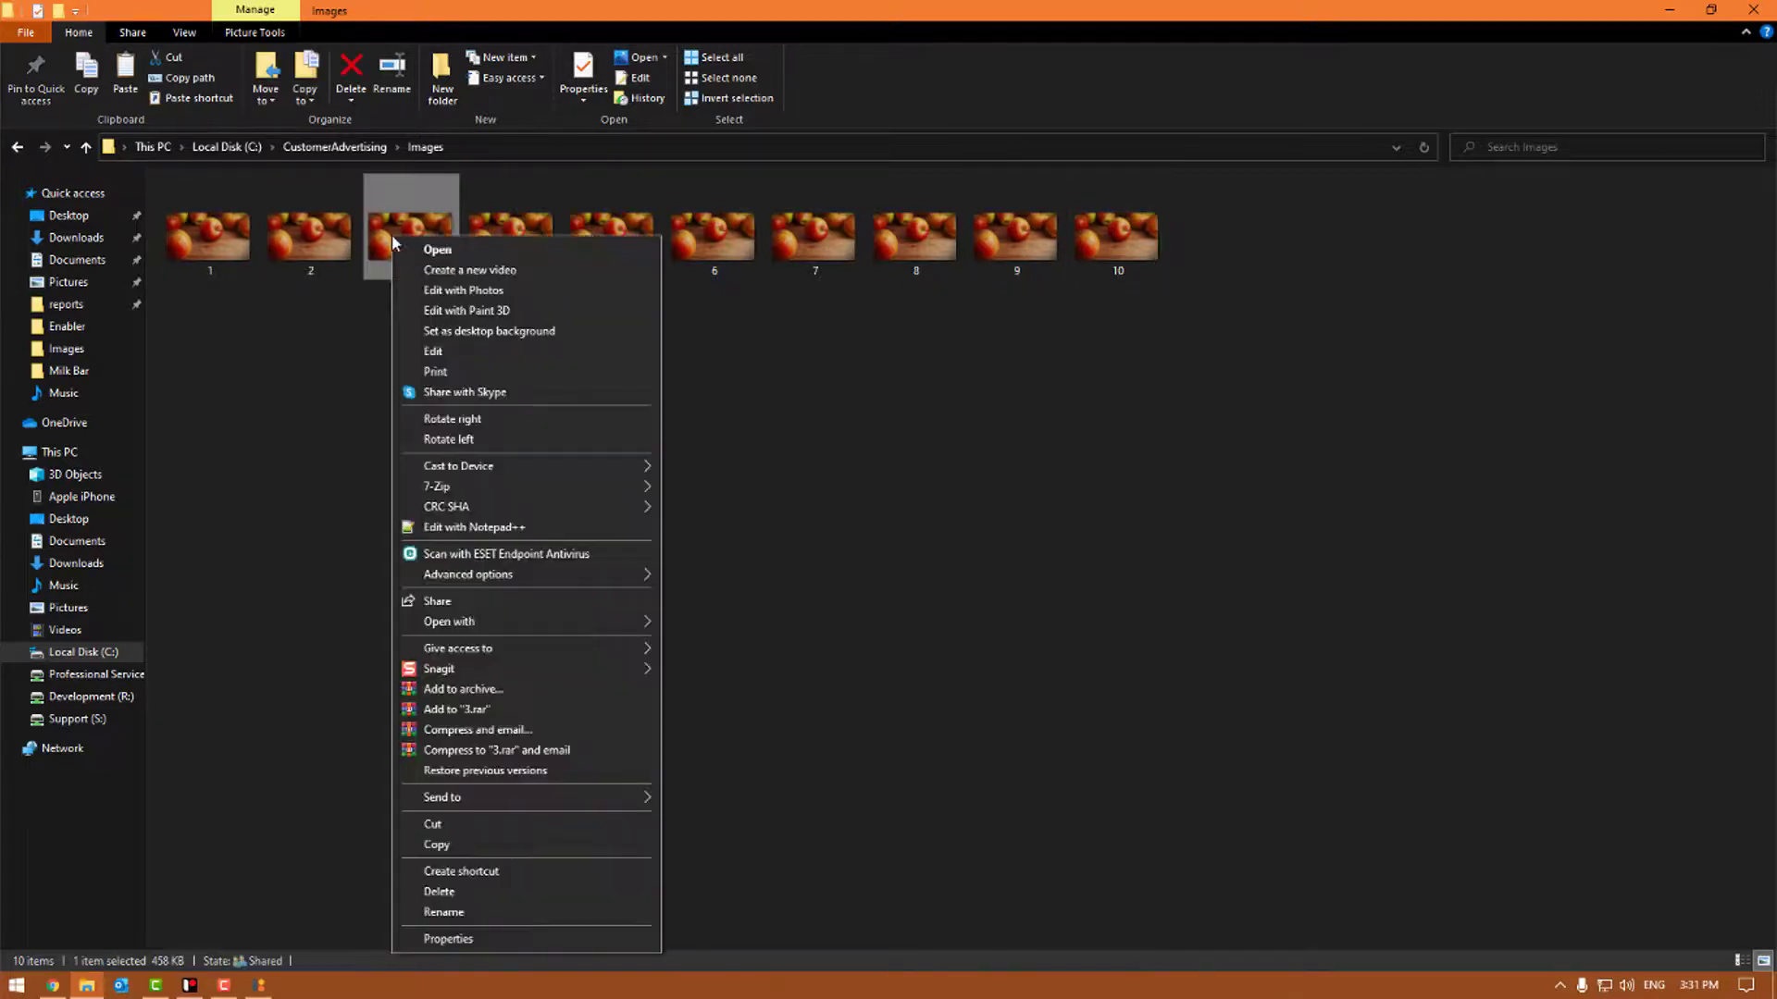
mouse_move(555, 633)
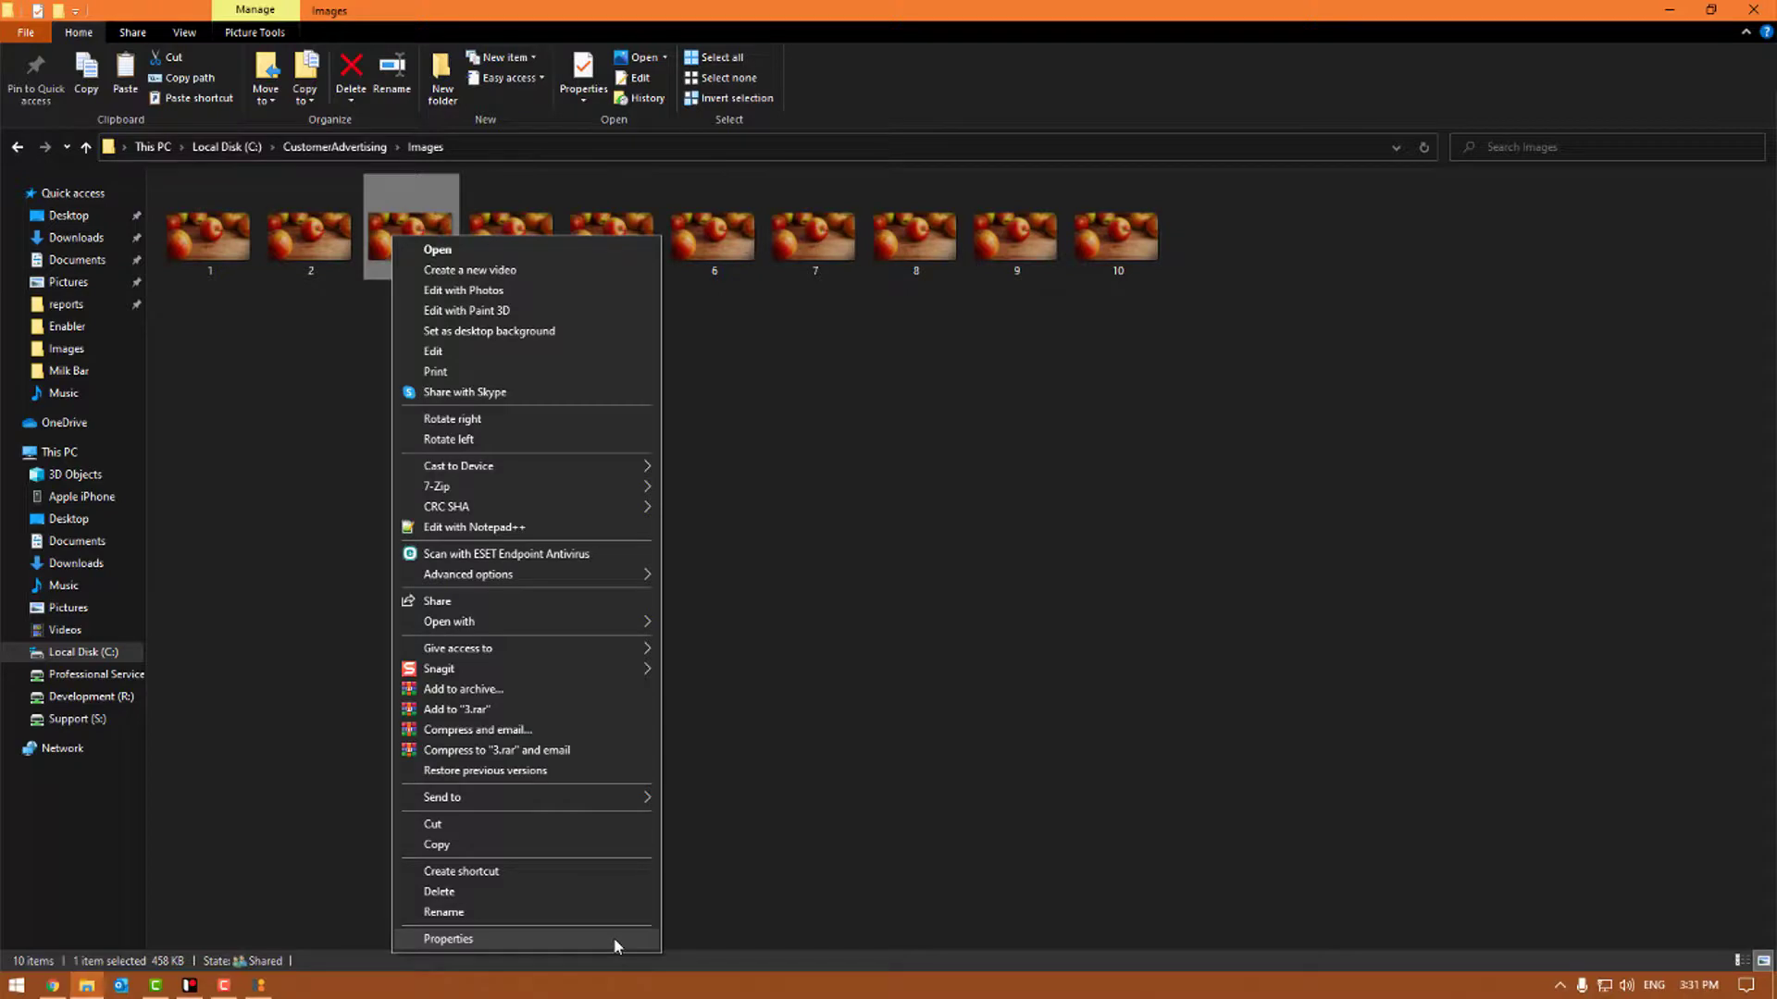
left_click(618, 940)
left_click(517, 281)
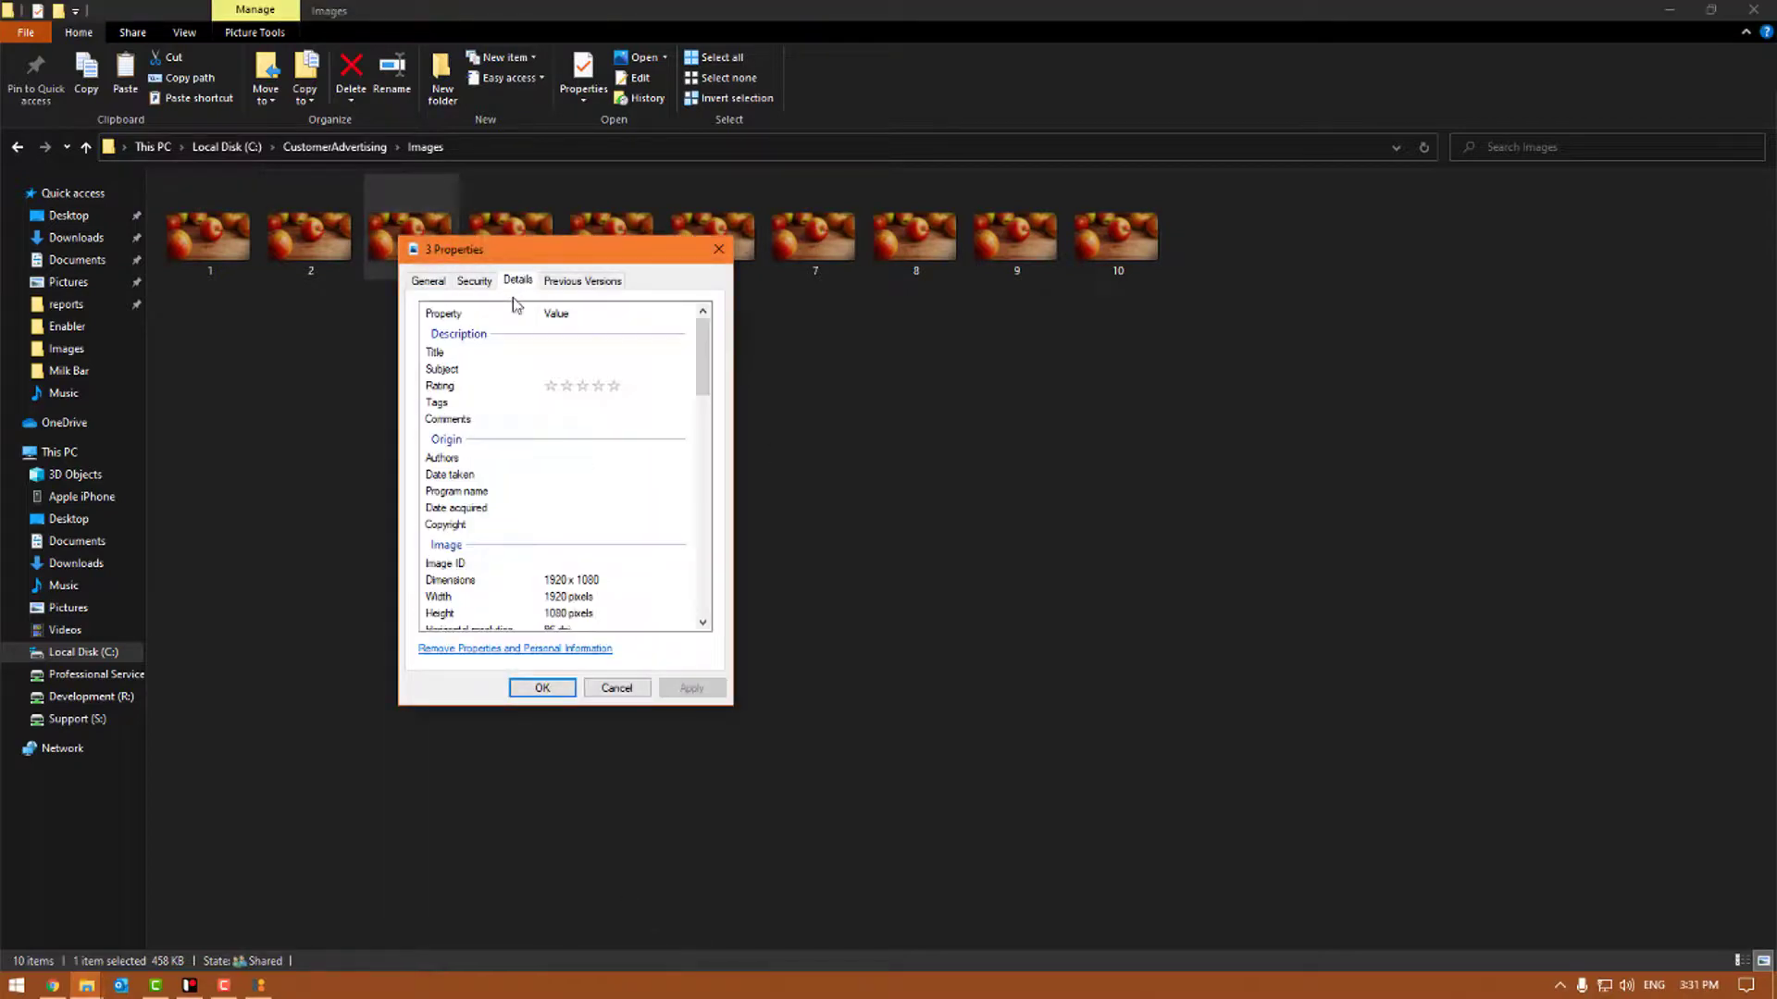
scroll(575, 539, "down", 3)
left_click(428, 281)
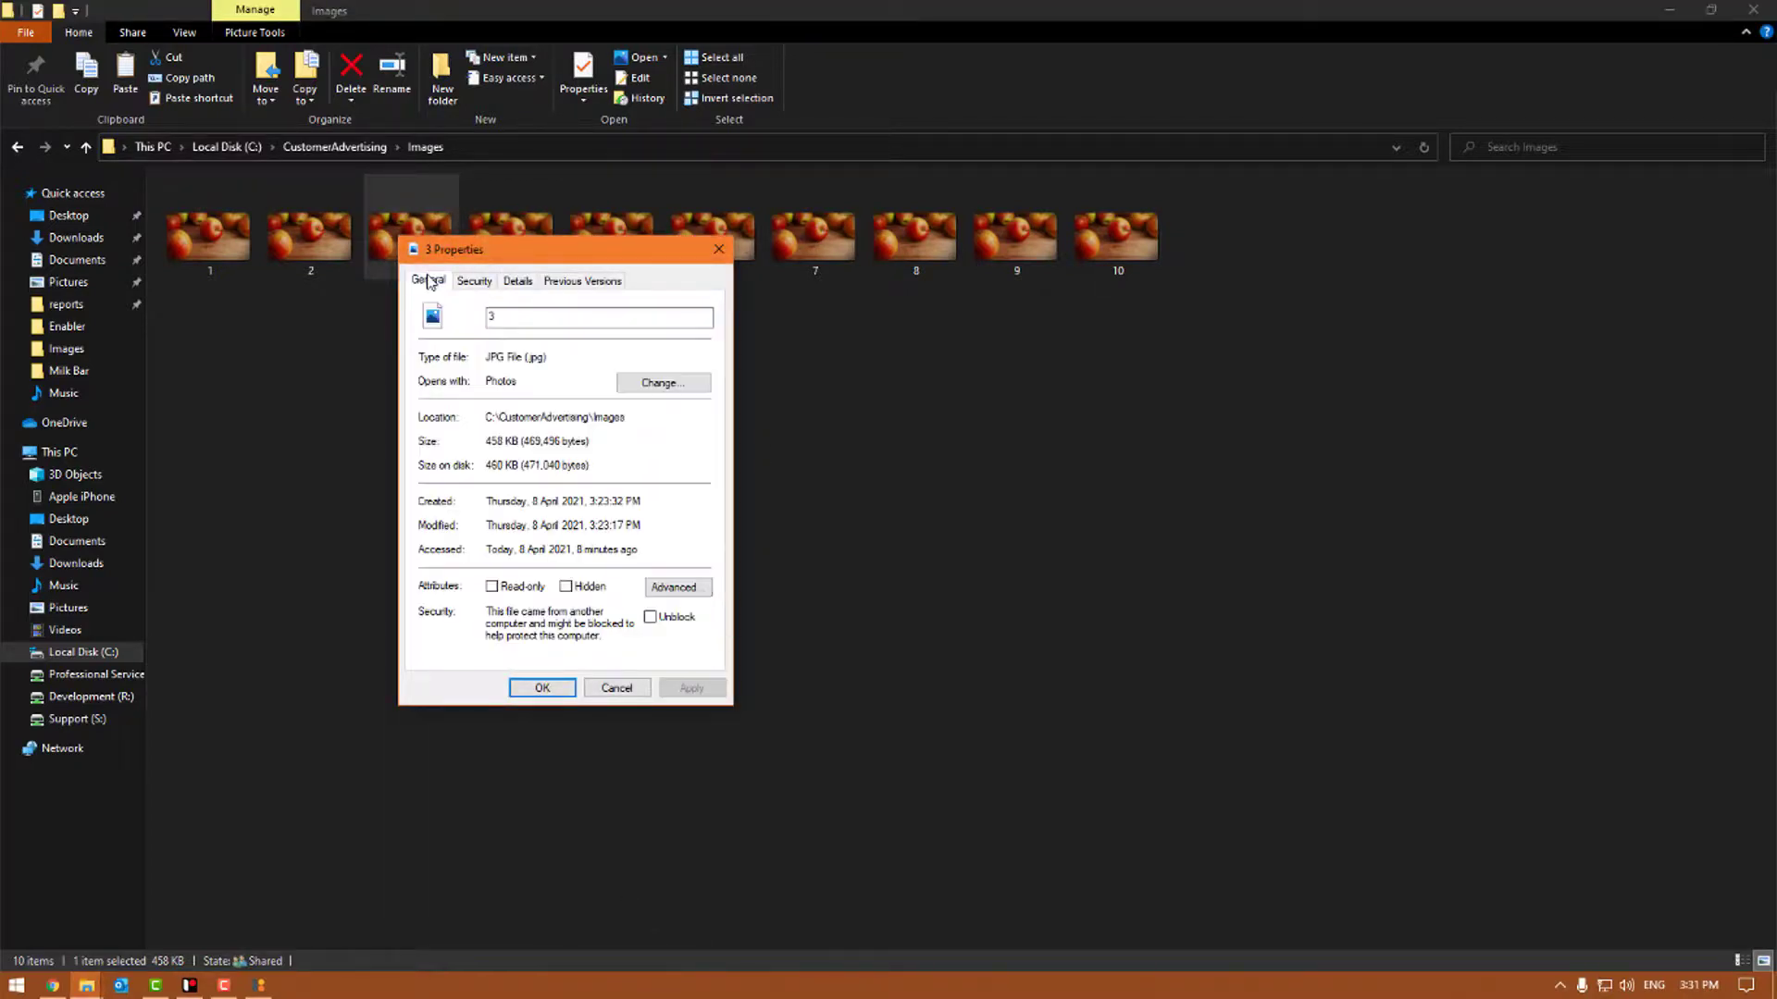
left_click_drag(573, 359, 435, 359)
left_click(562, 359)
left_click(603, 689)
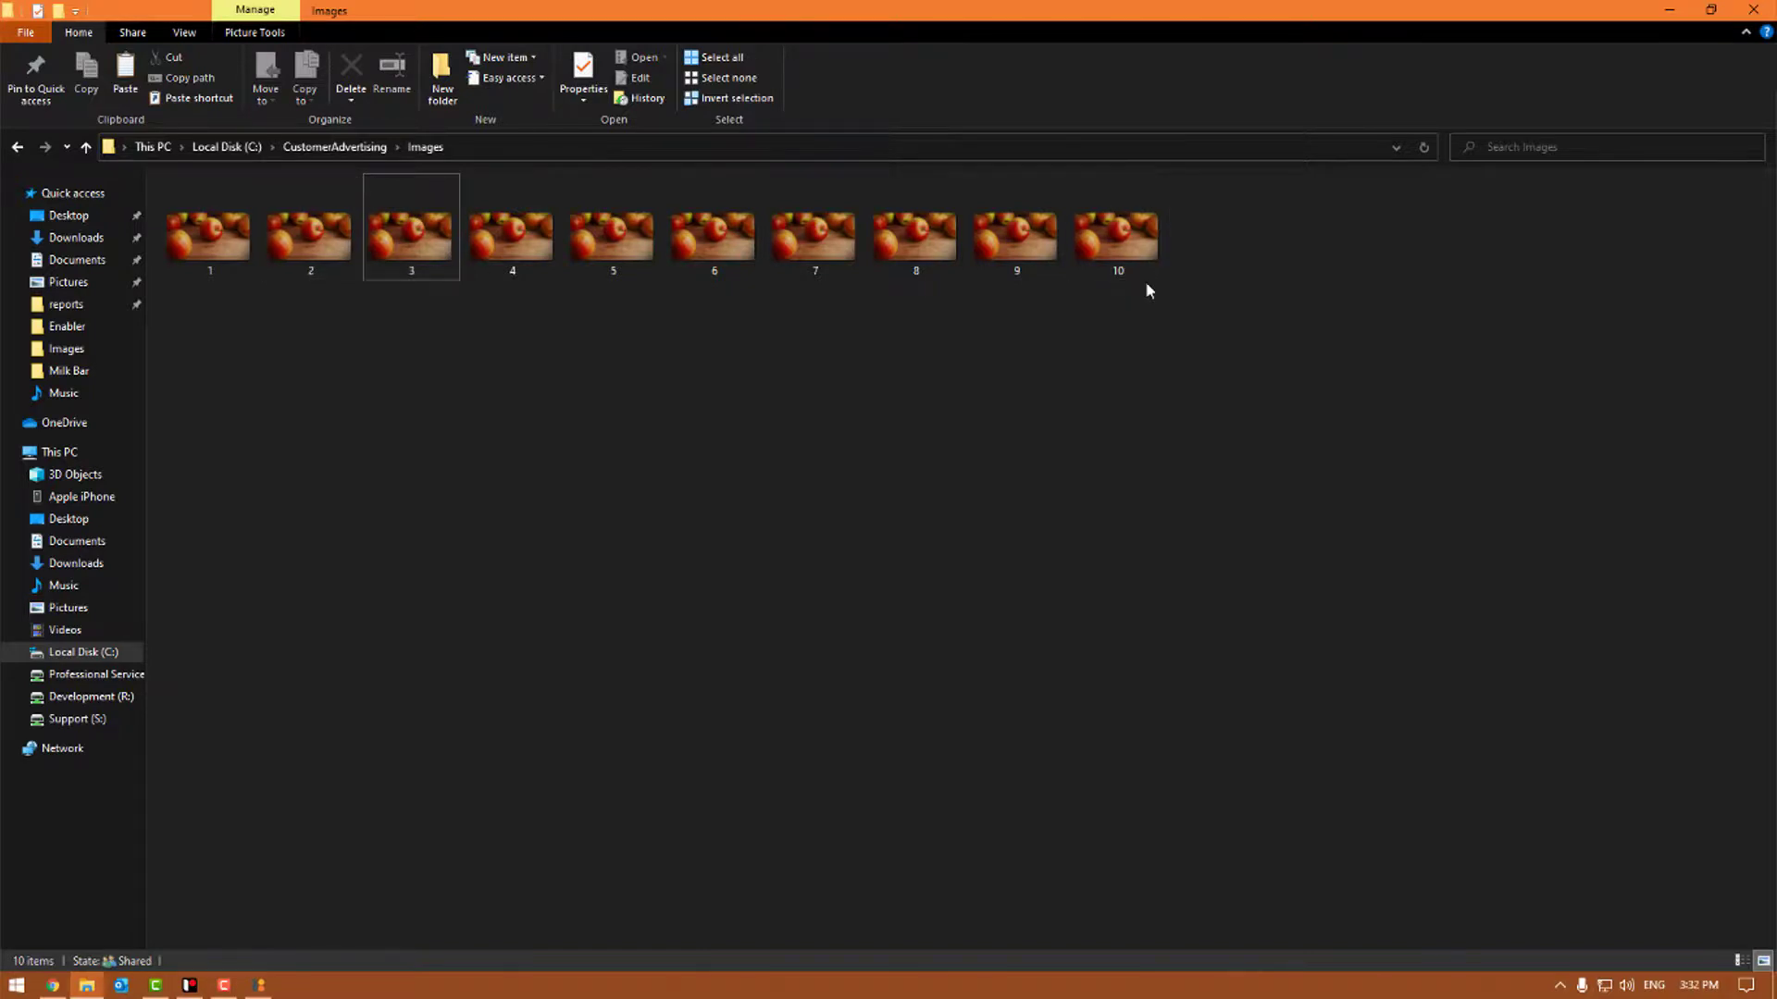
left_click(1753, 9)
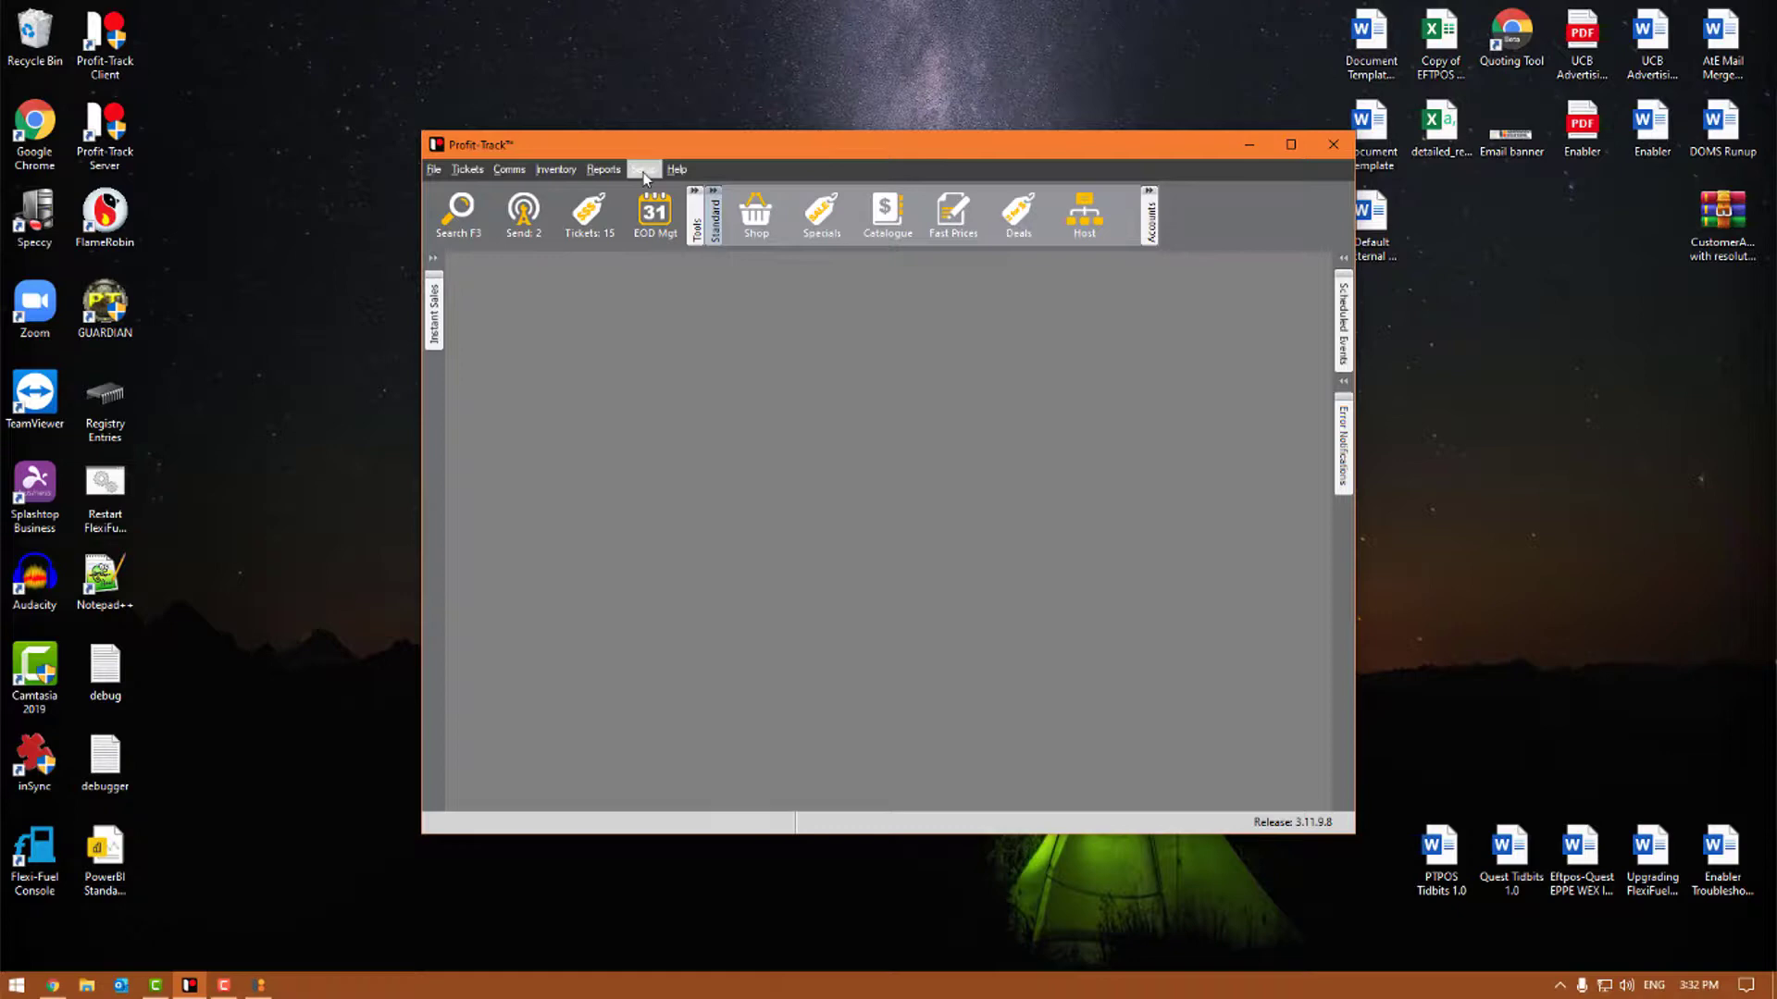
Open the YTPOS register's configuration from Profit-Track's Register setup and show its Customer Display device settings
left_click(642, 169)
mouse_move(709, 232)
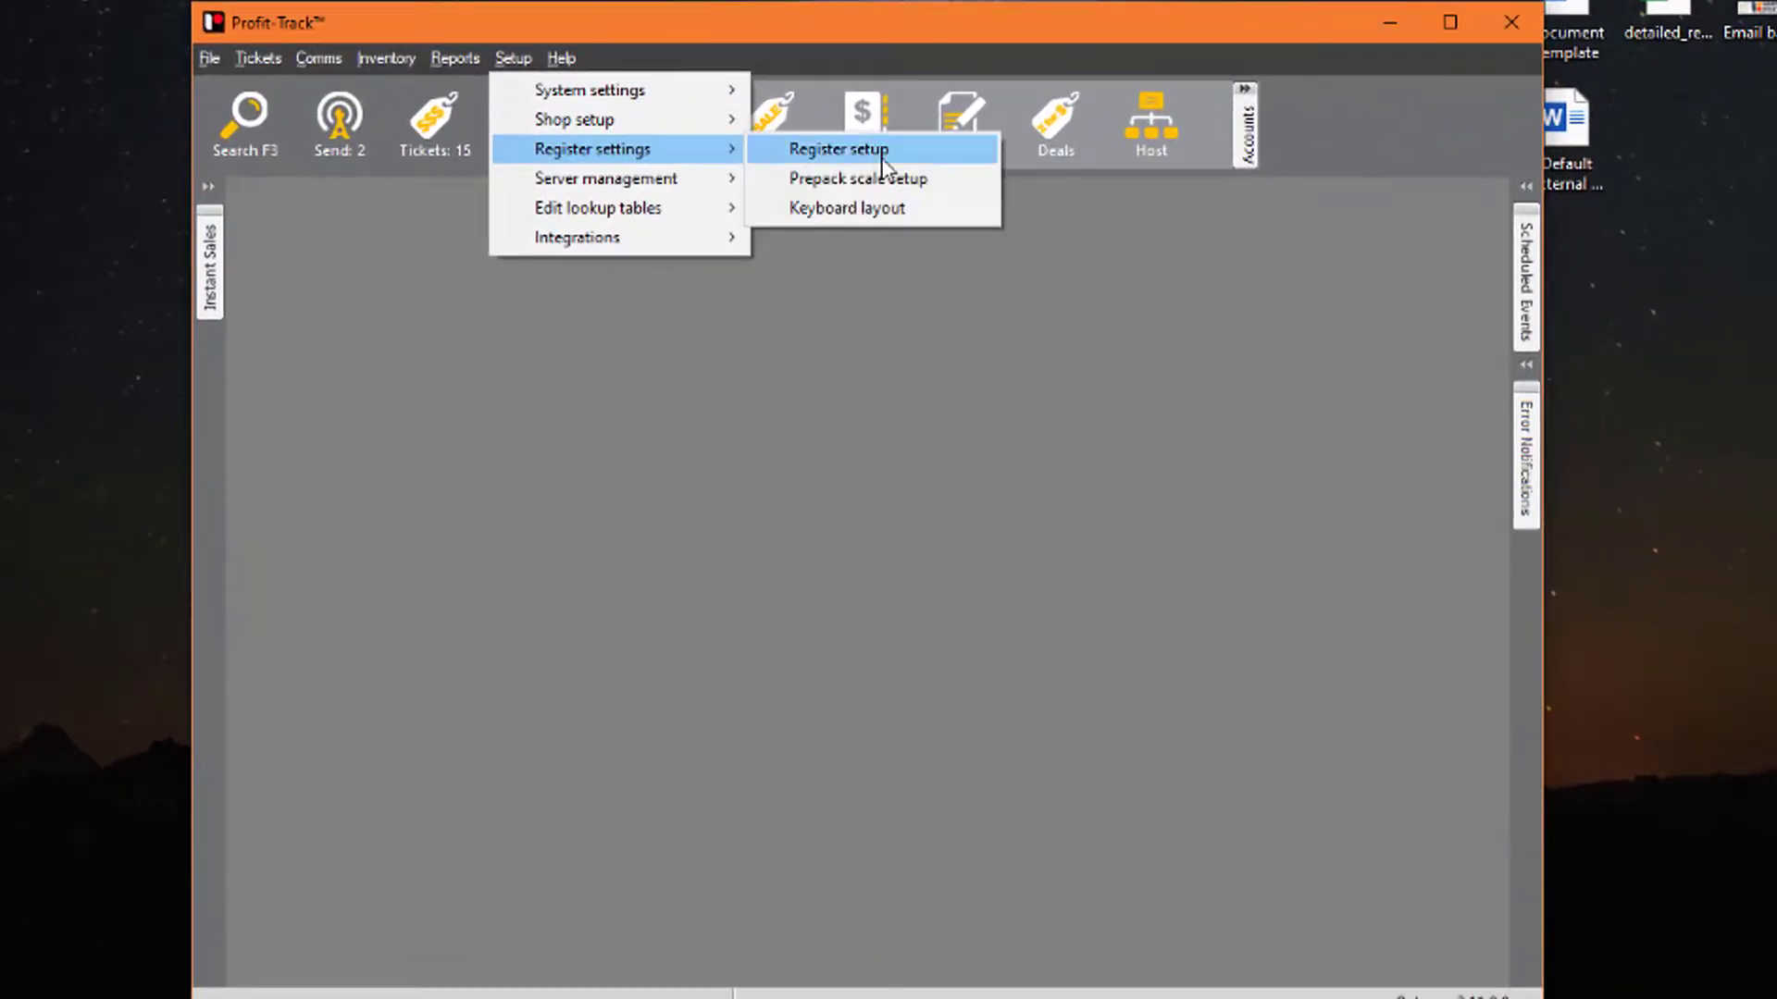
left_click(882, 159)
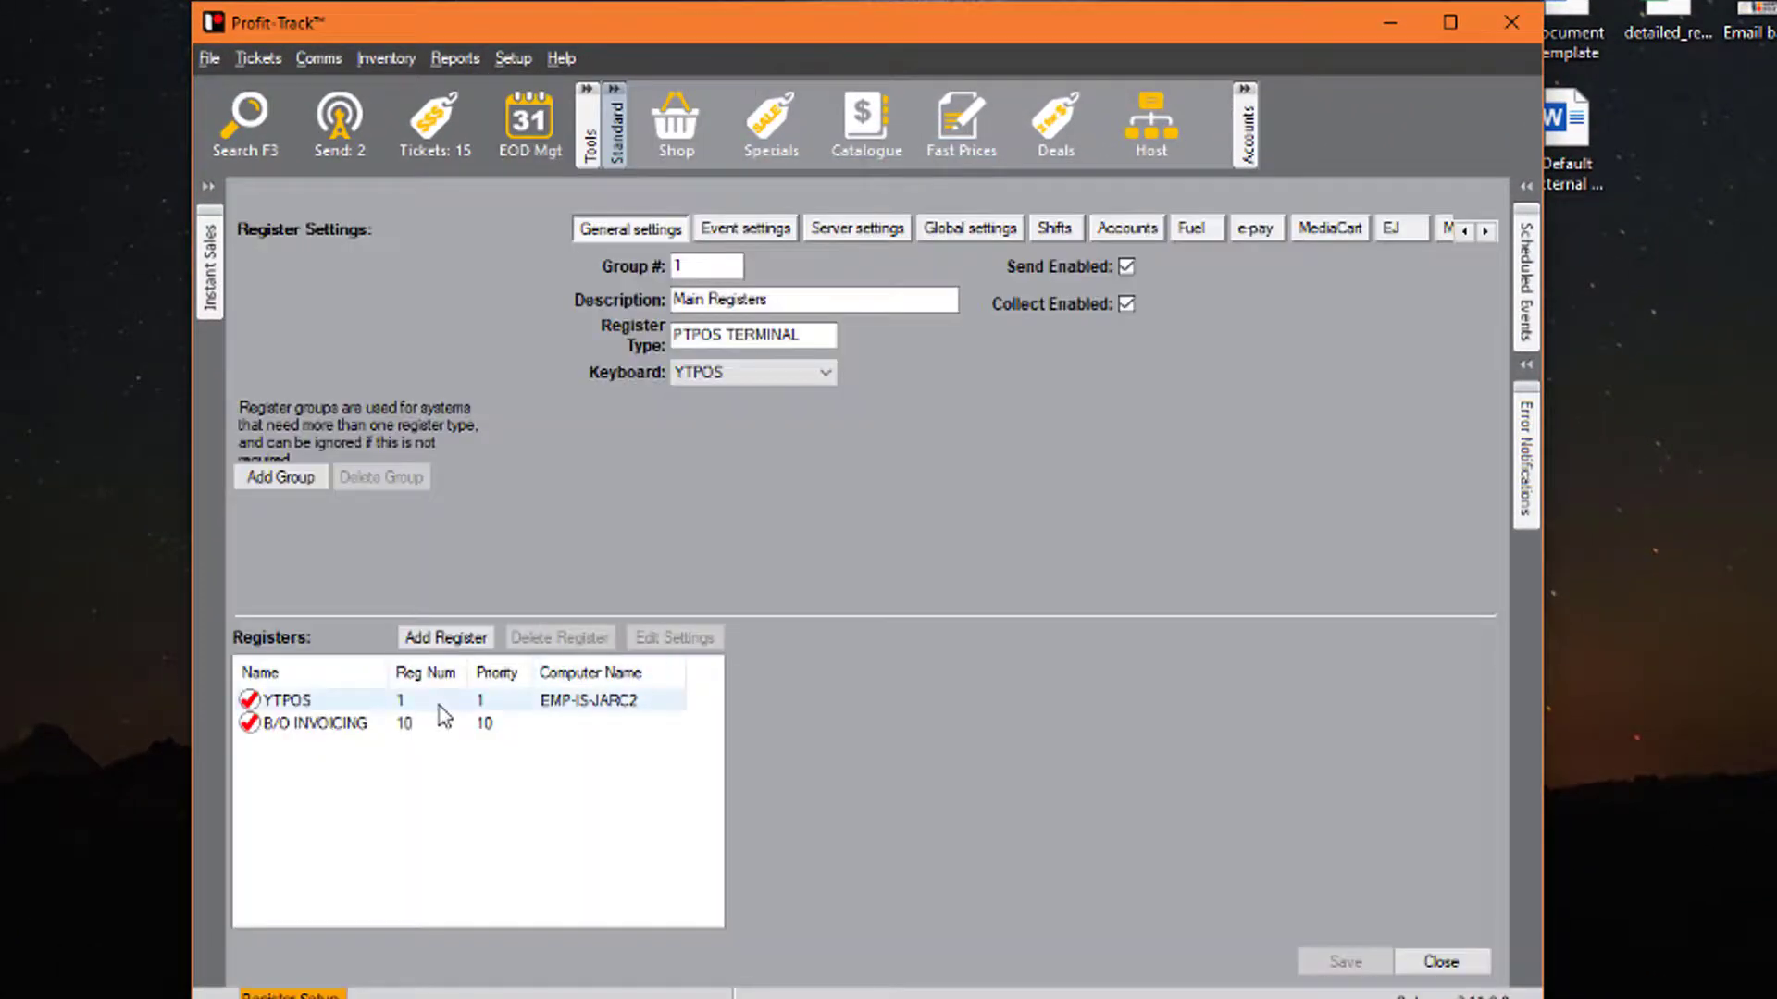
left_click(441, 704)
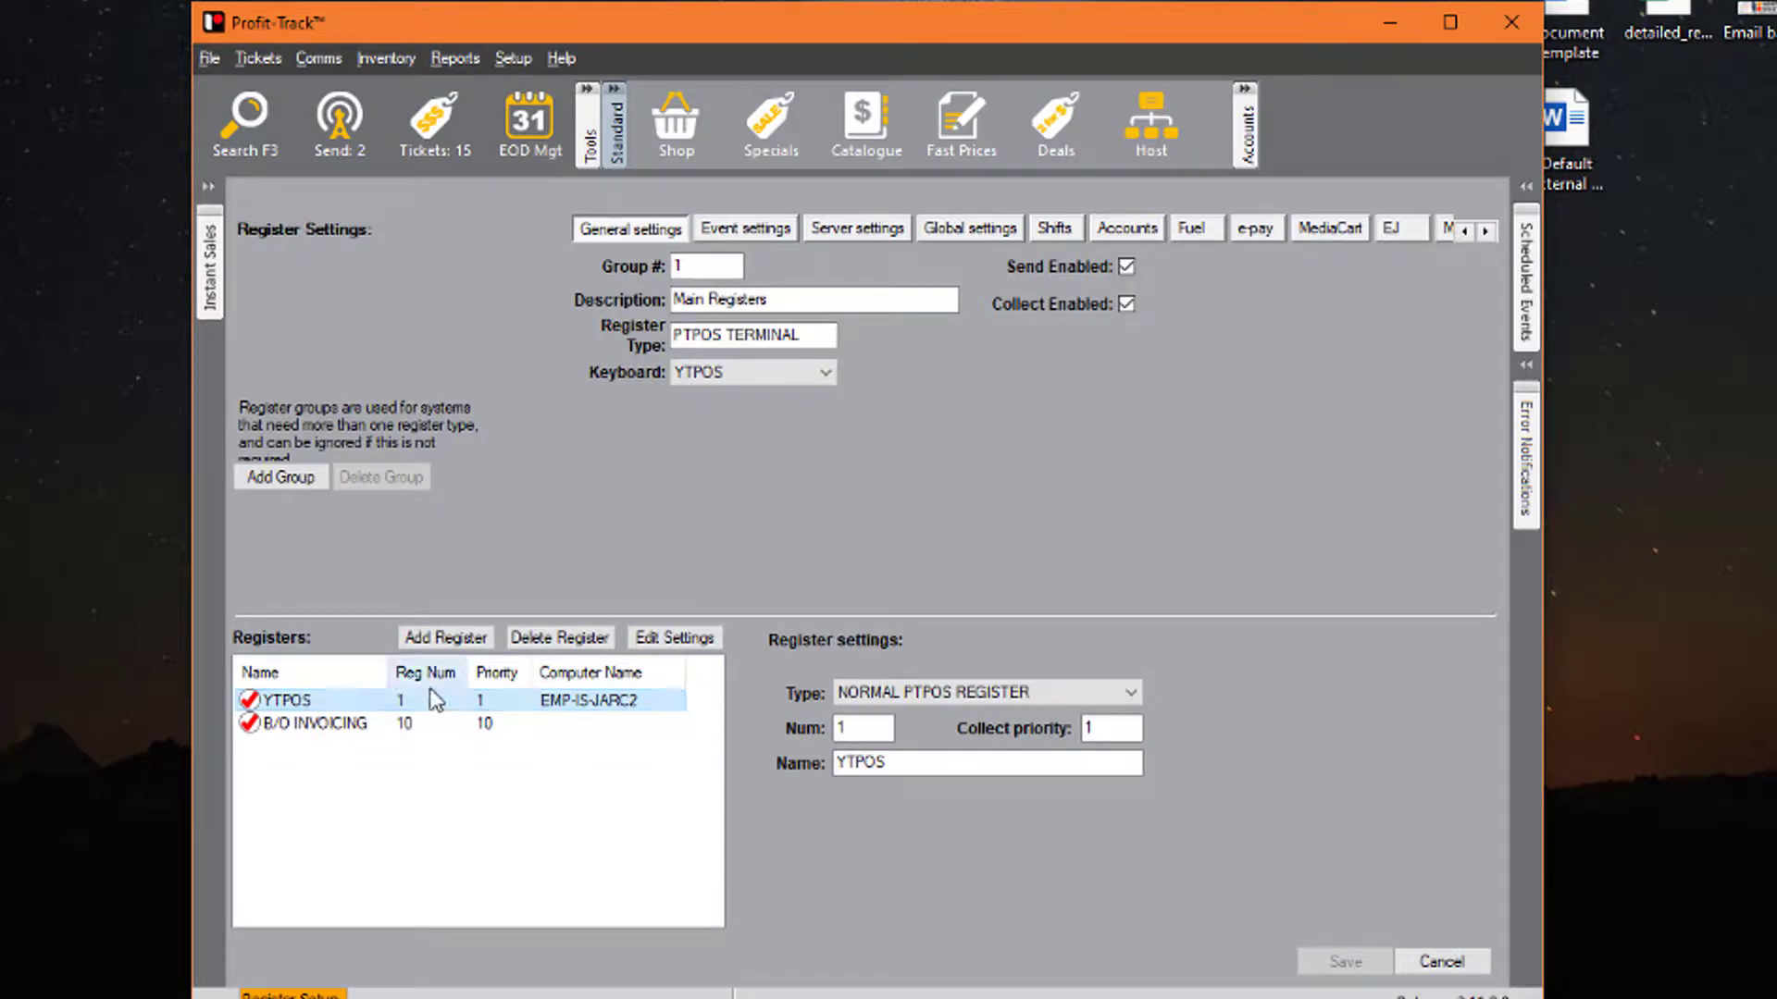
left_click(694, 647)
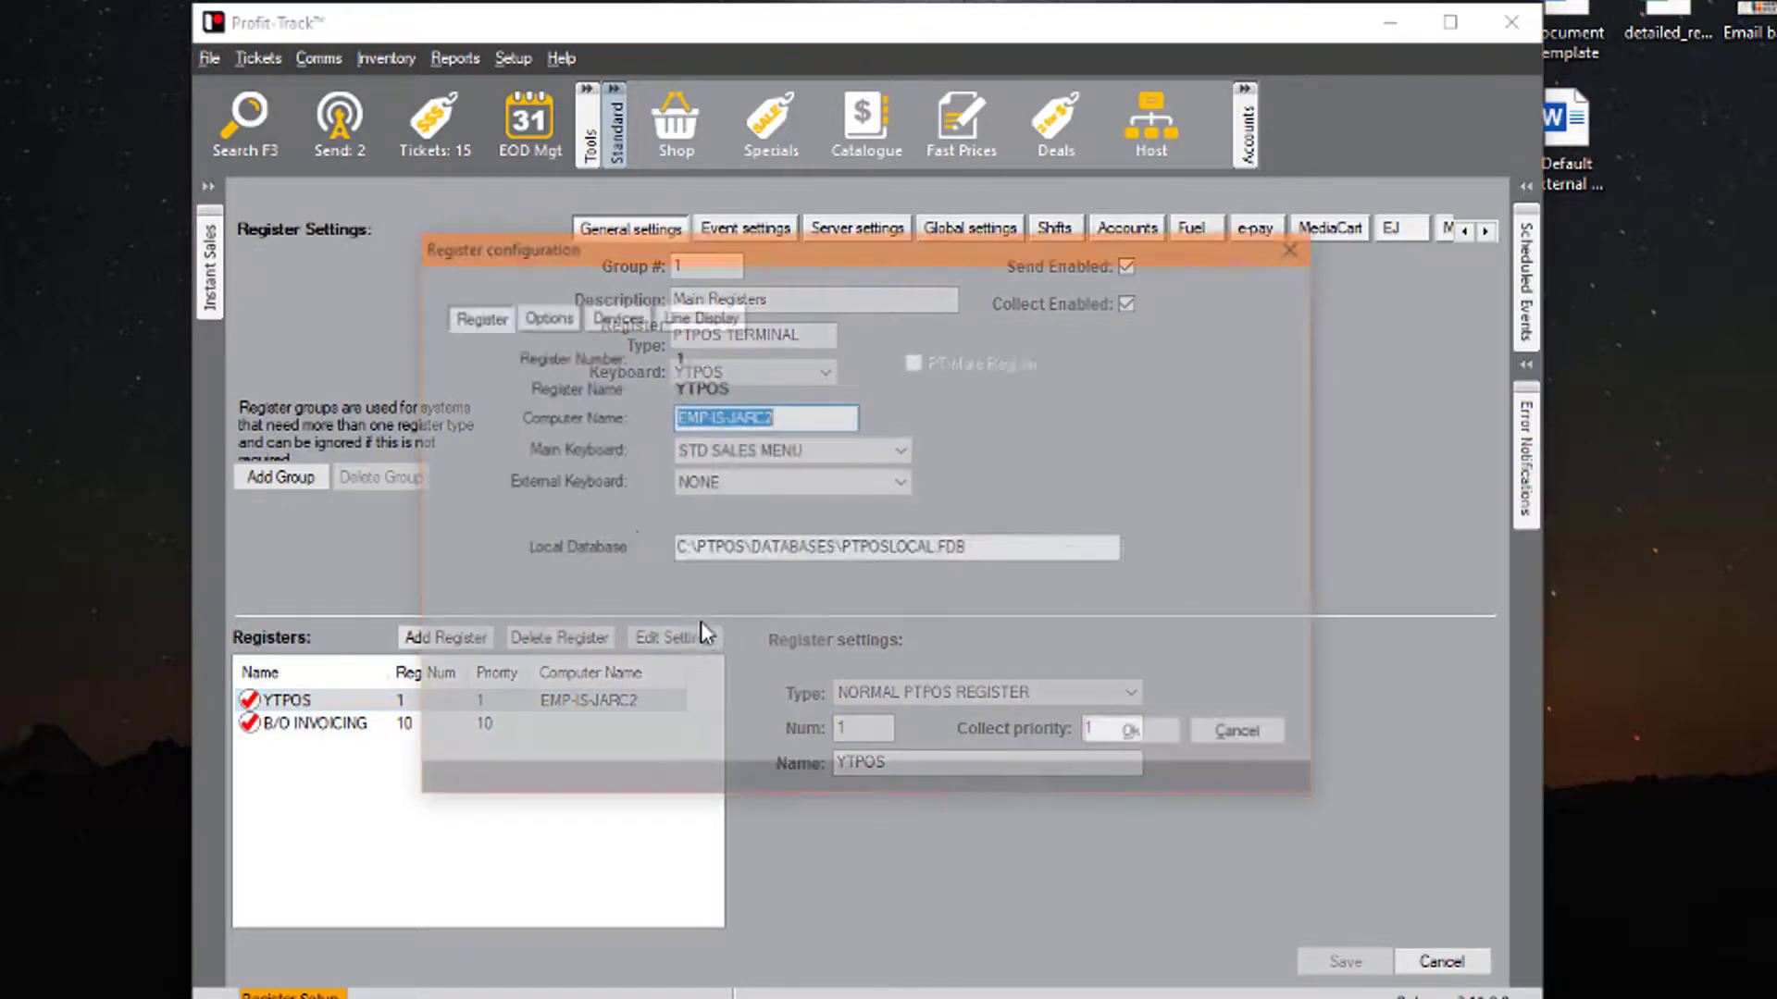
left_click(624, 319)
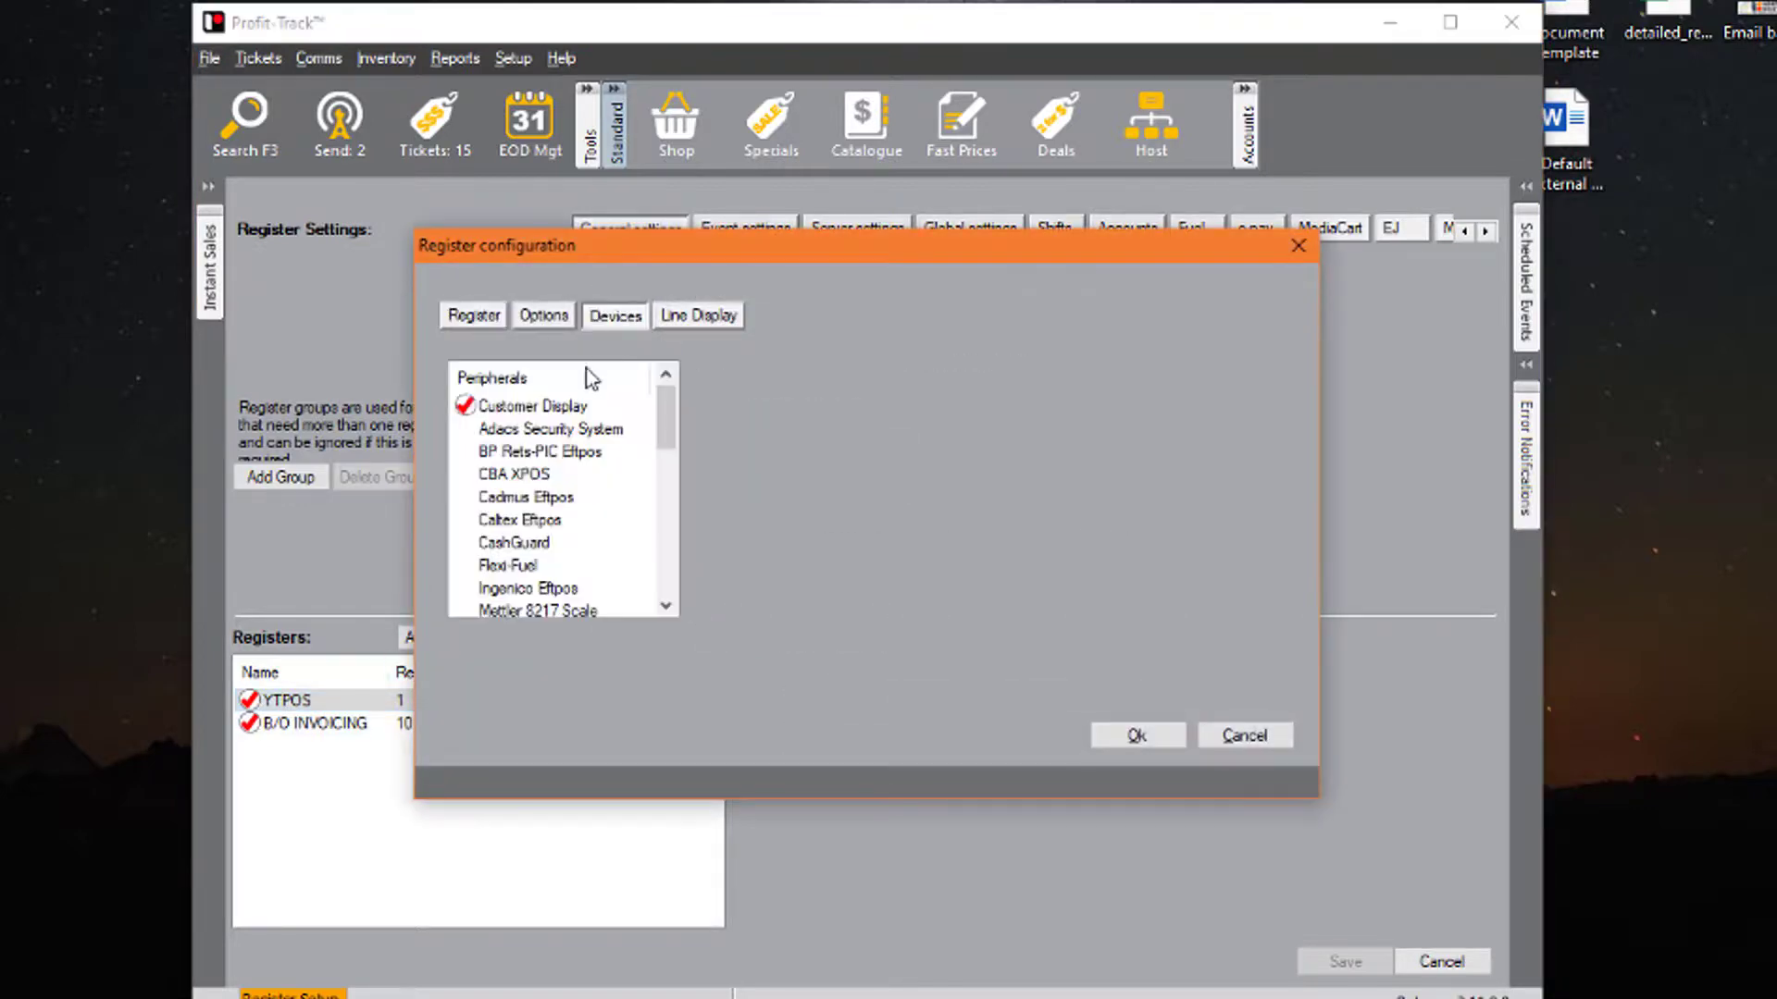
left_click(526, 409)
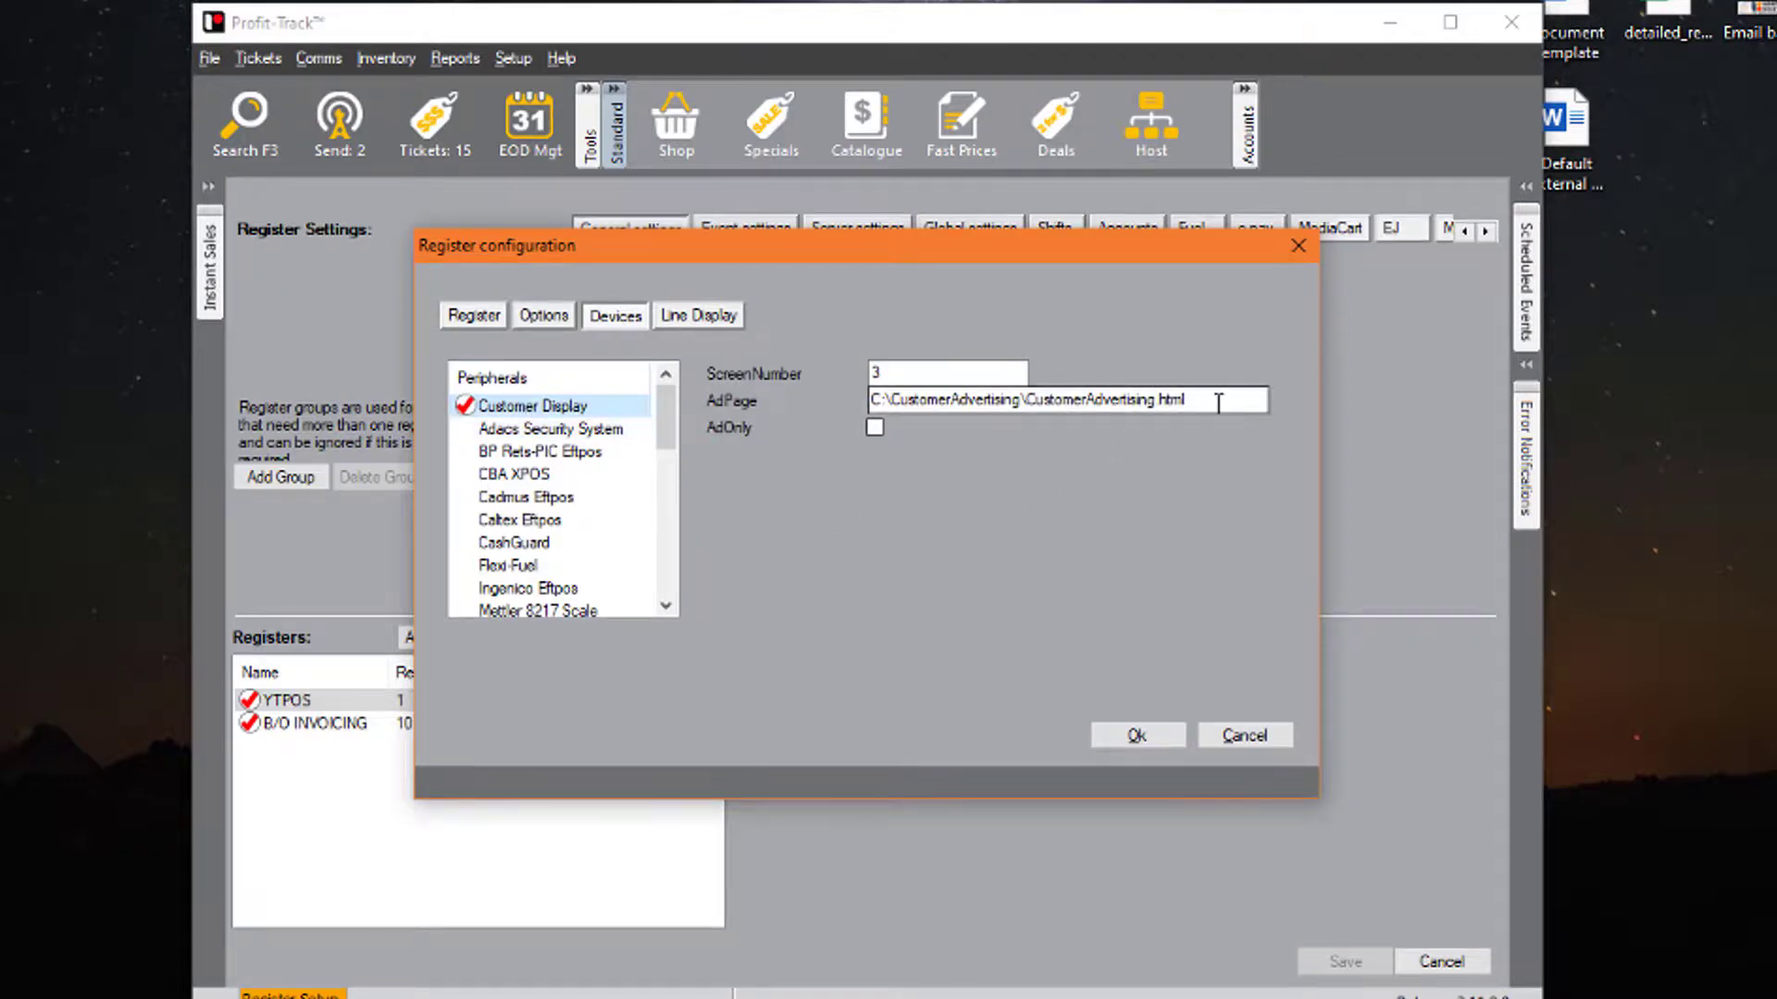
Review the Customer Display's ScreenNumber and AdPage path, accept the register configuration and close Register setup
double_click(919, 373)
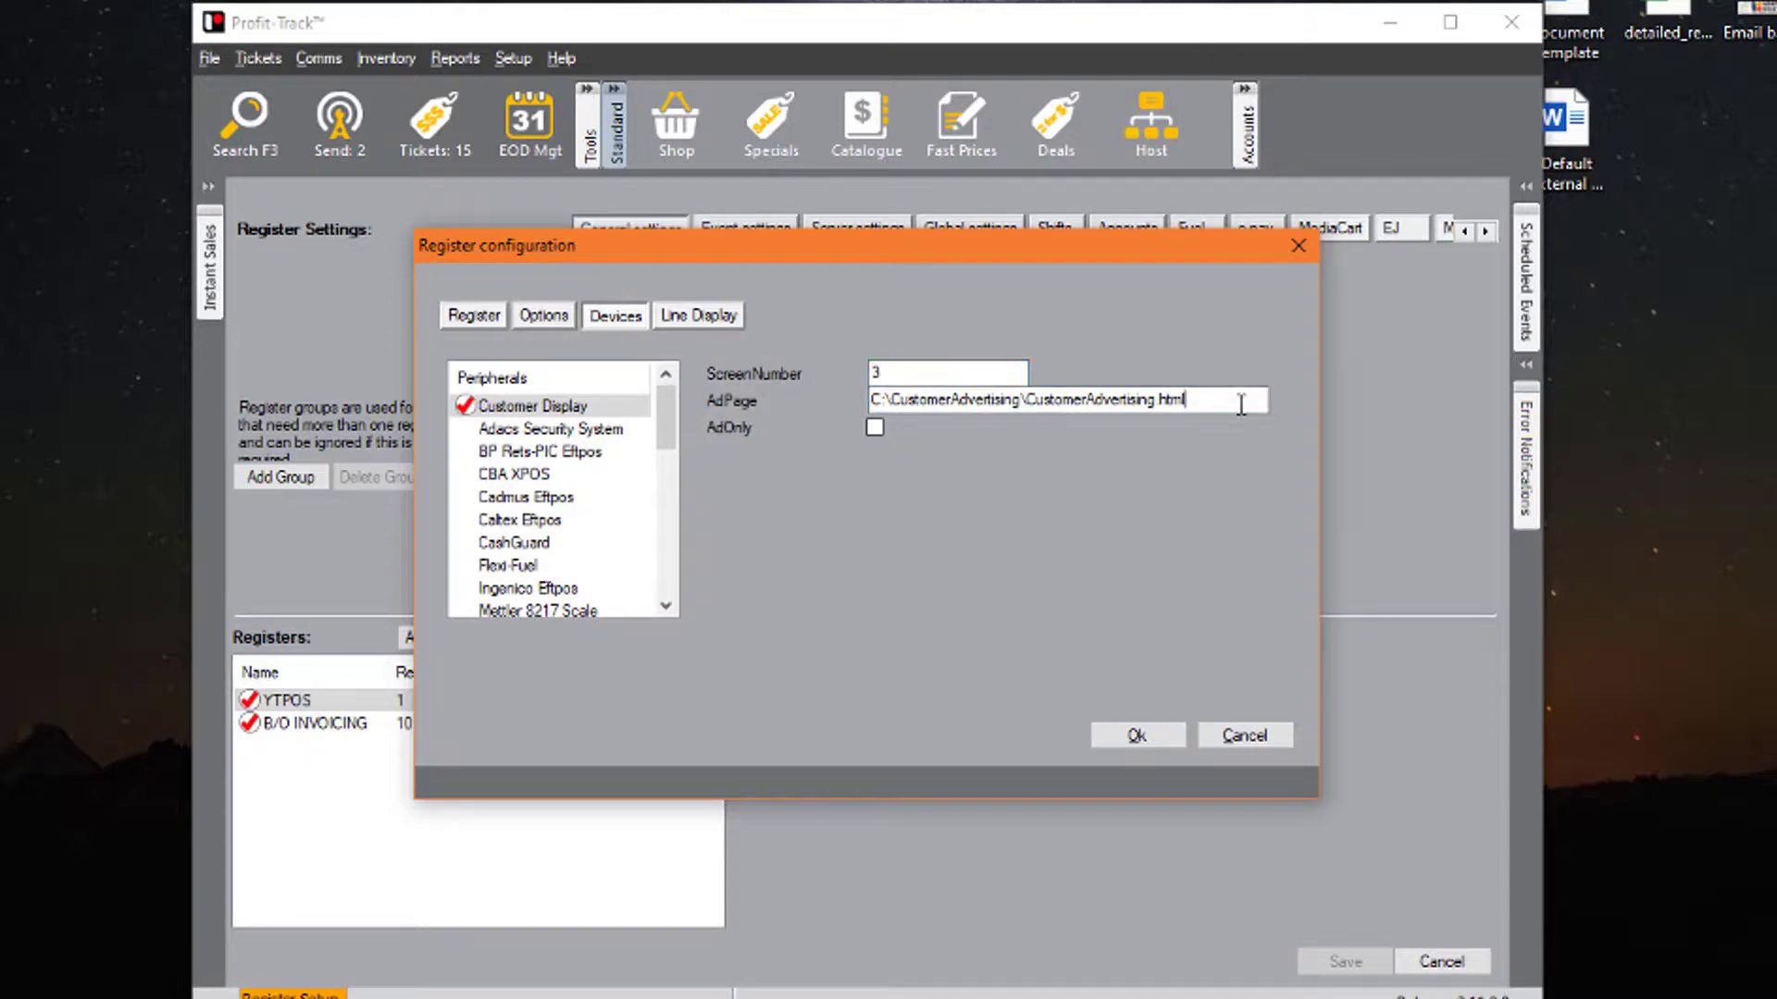
key("Tab")
key("shift+Tab")
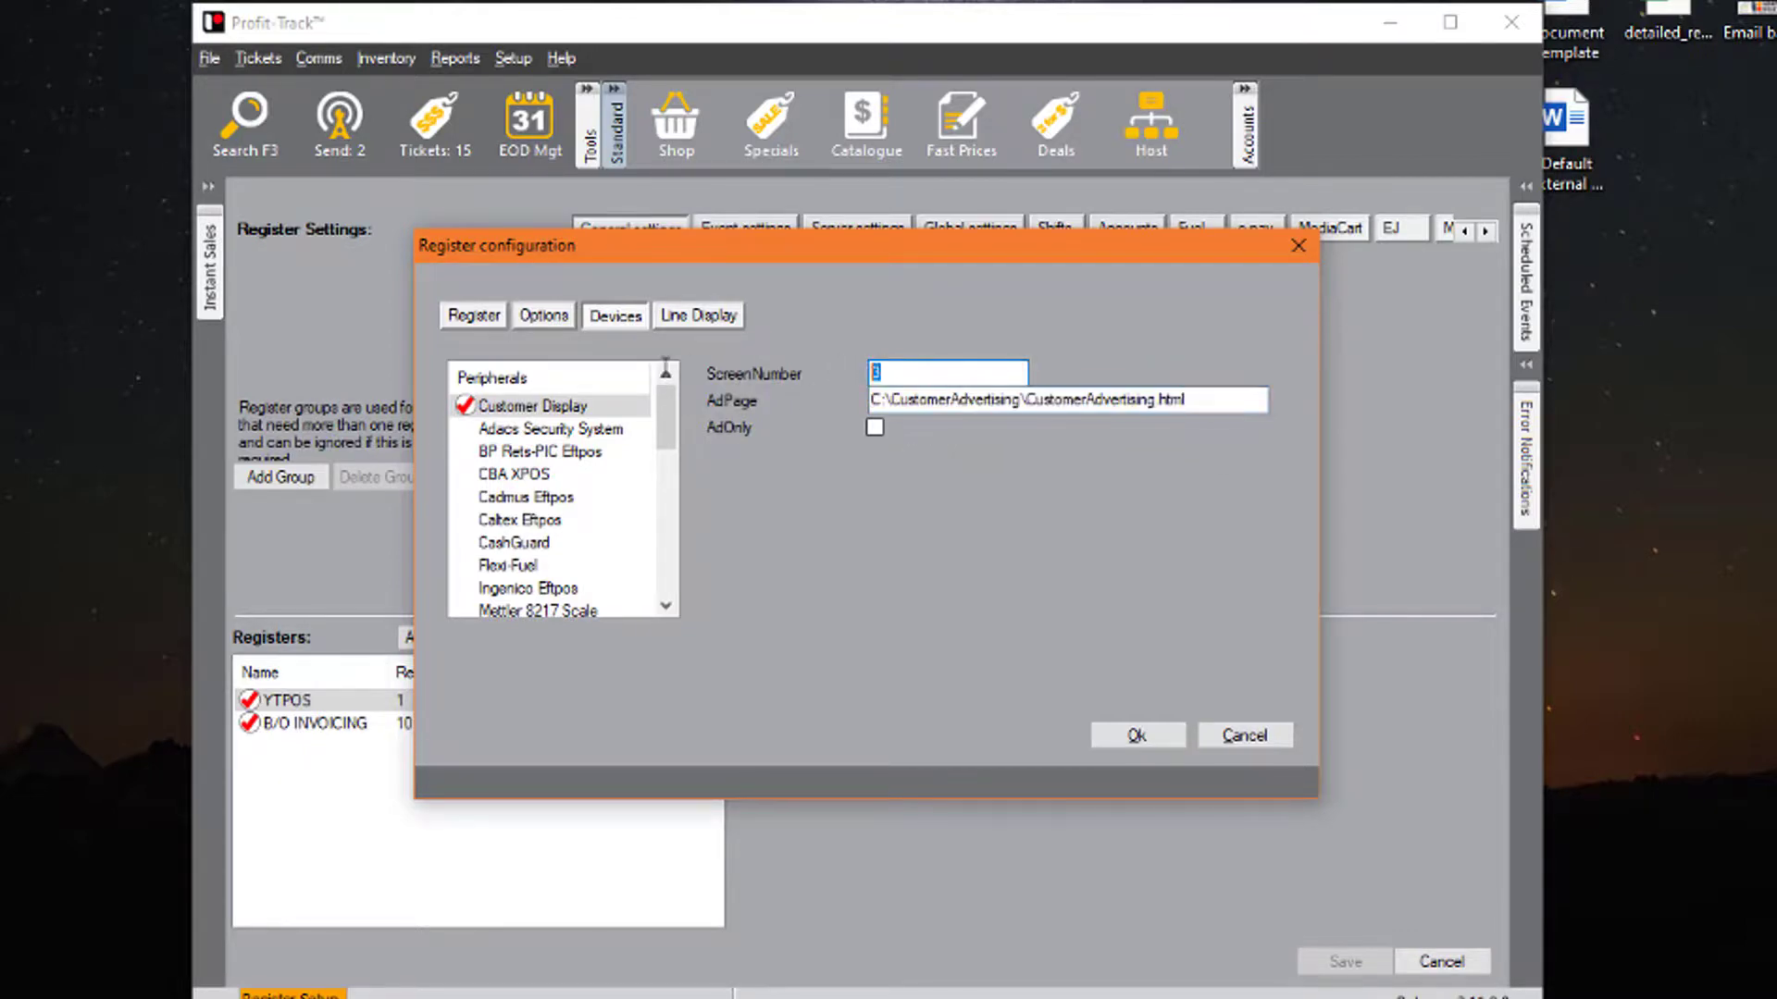
left_click(959, 373)
left_click_drag(870, 400, 1020, 403)
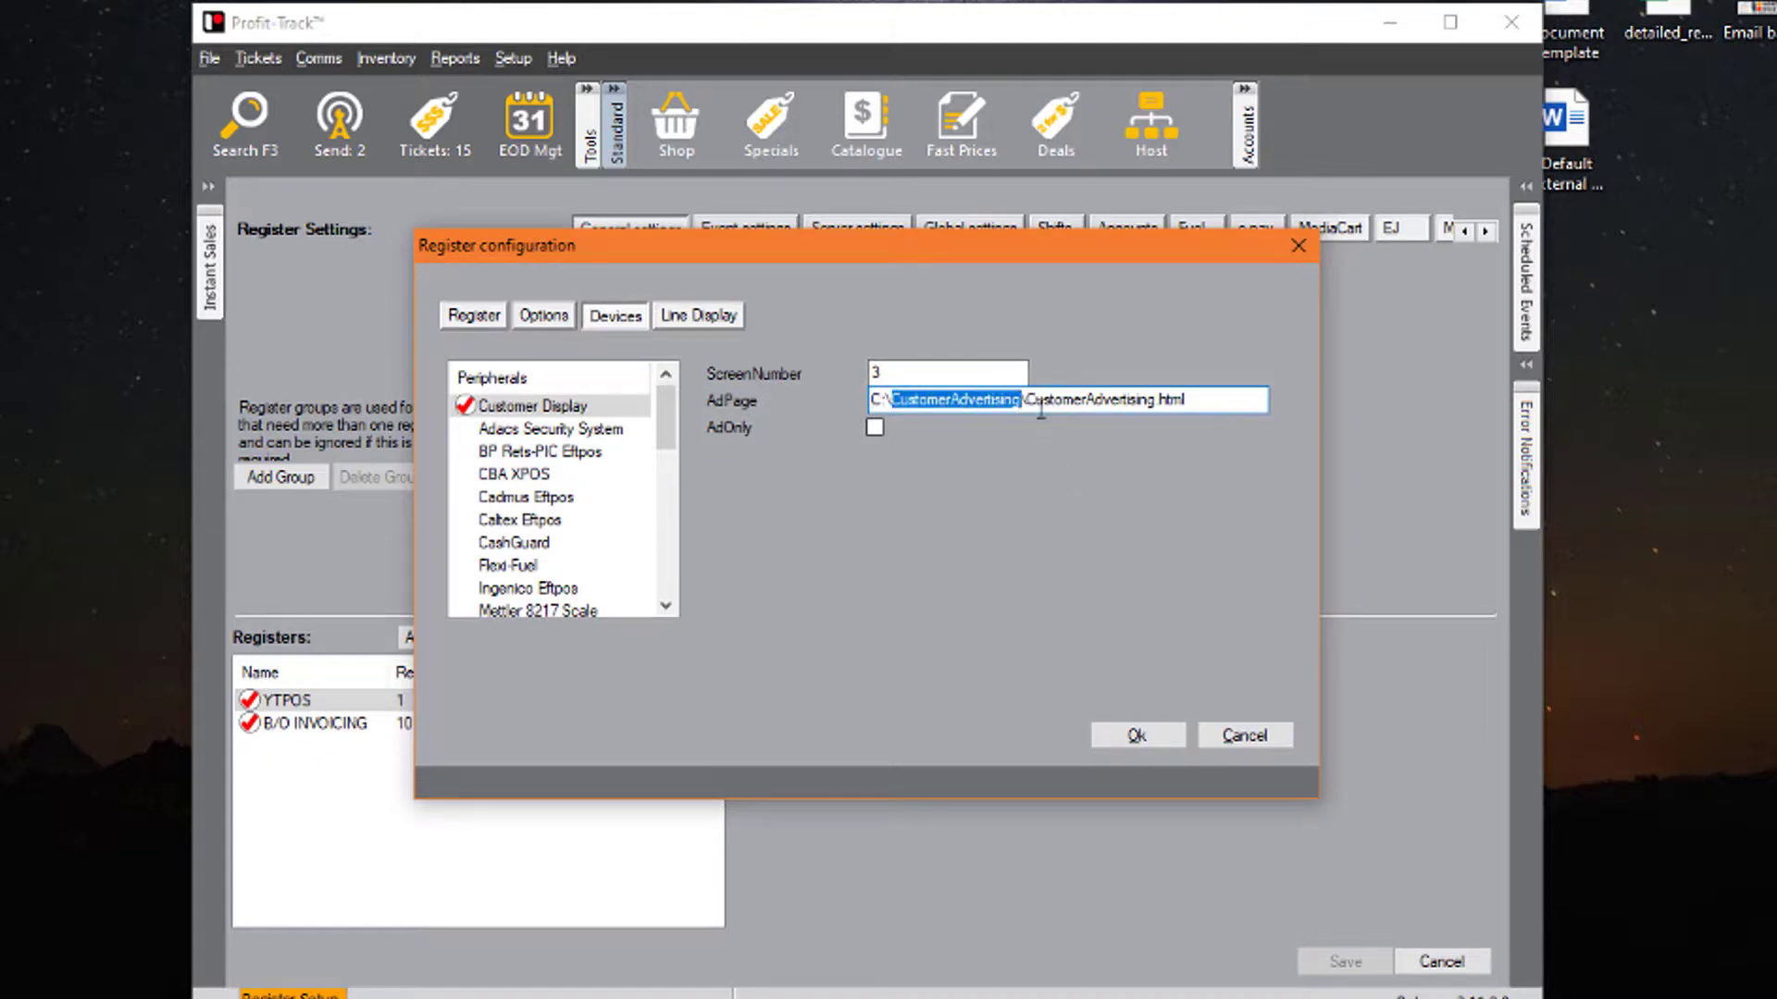
left_click_drag(1027, 400, 1232, 399)
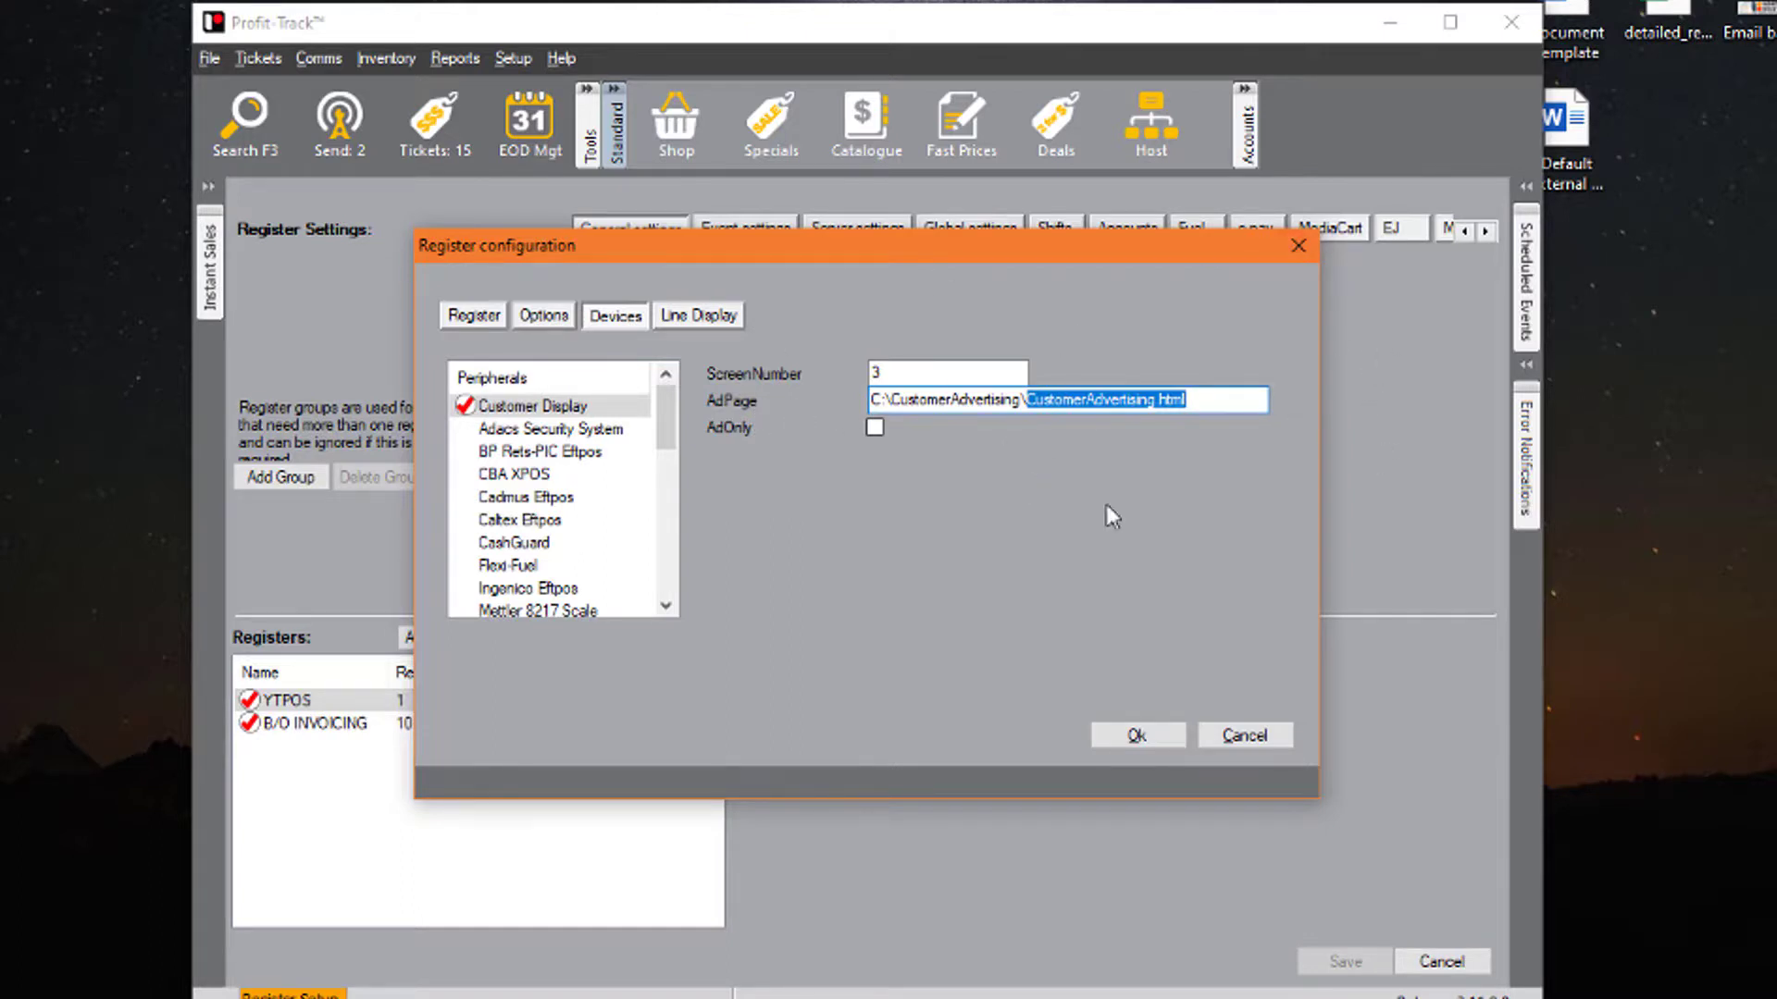
left_click(1138, 735)
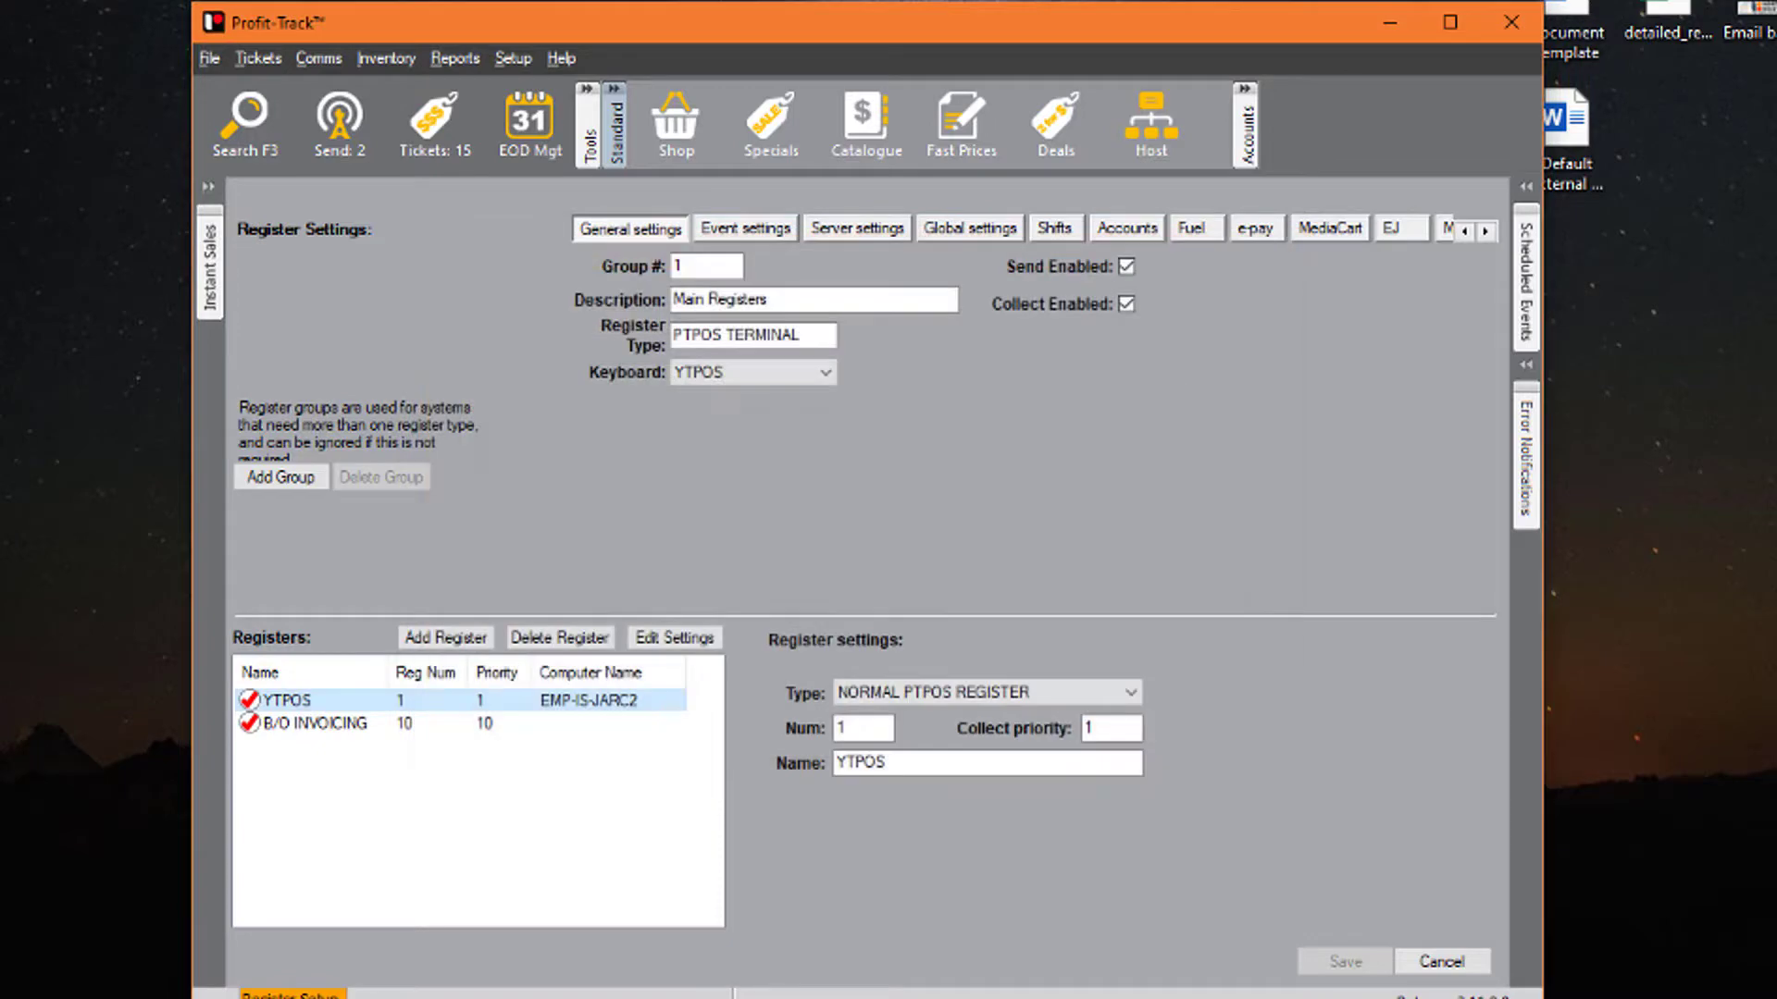
left_click(1436, 962)
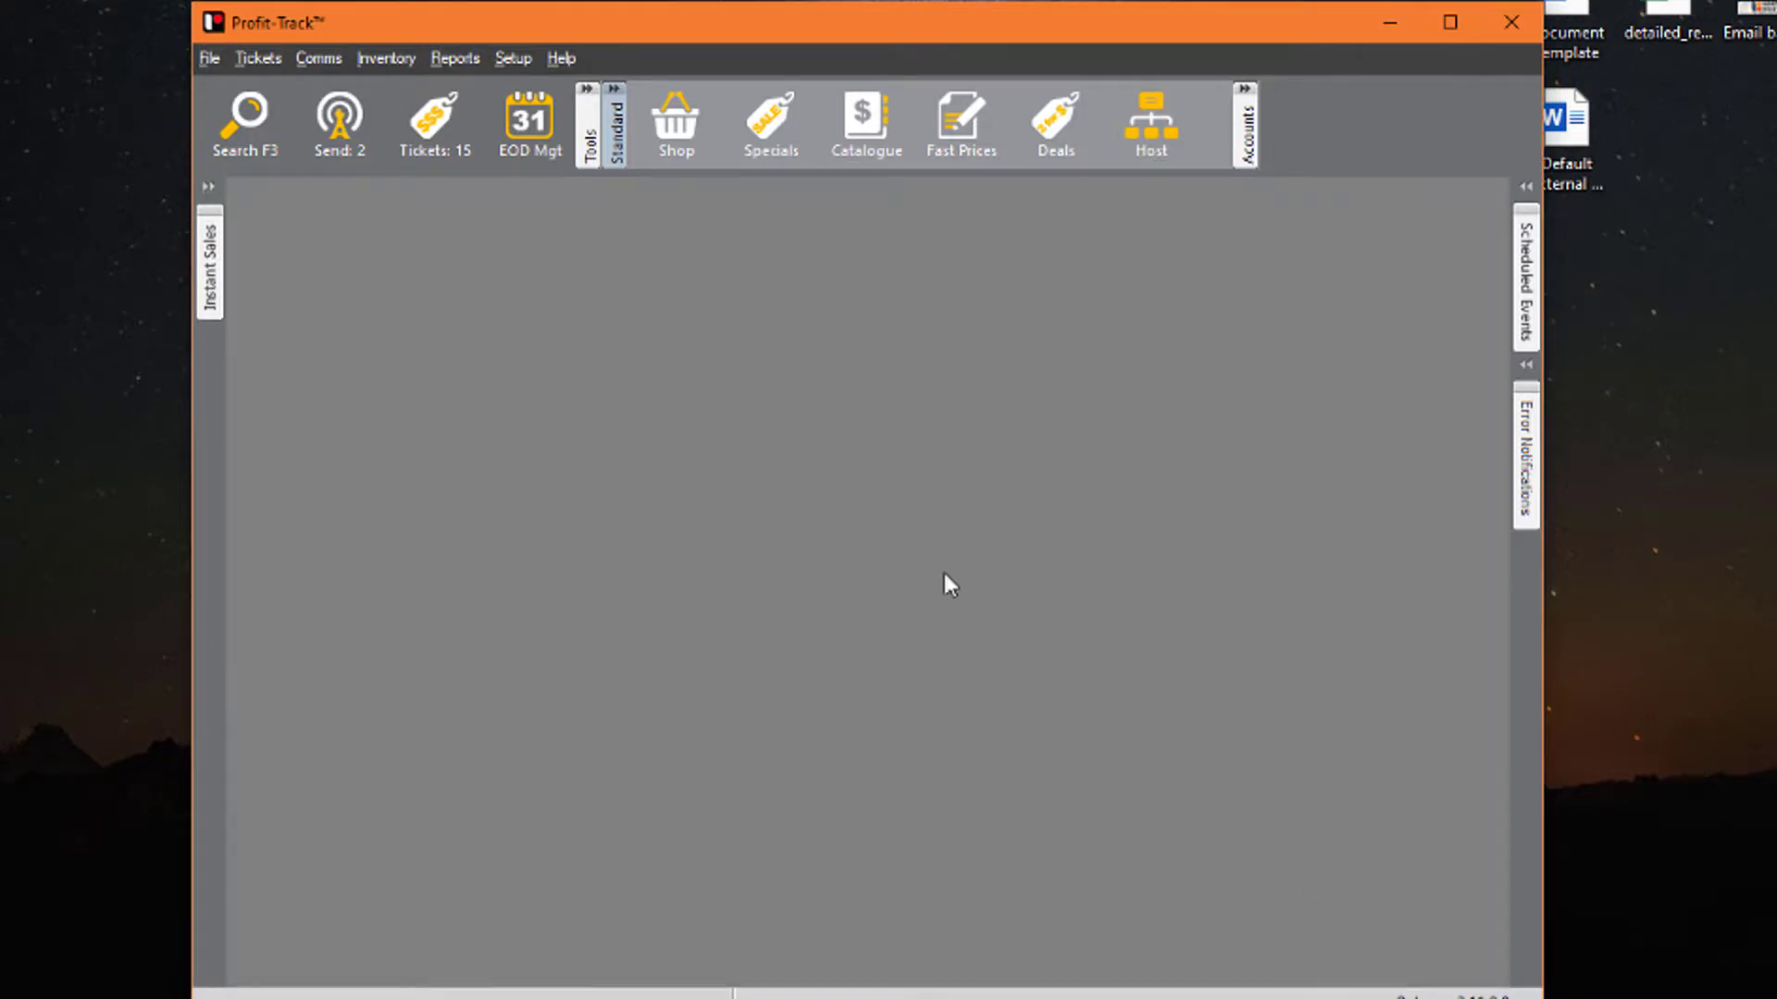